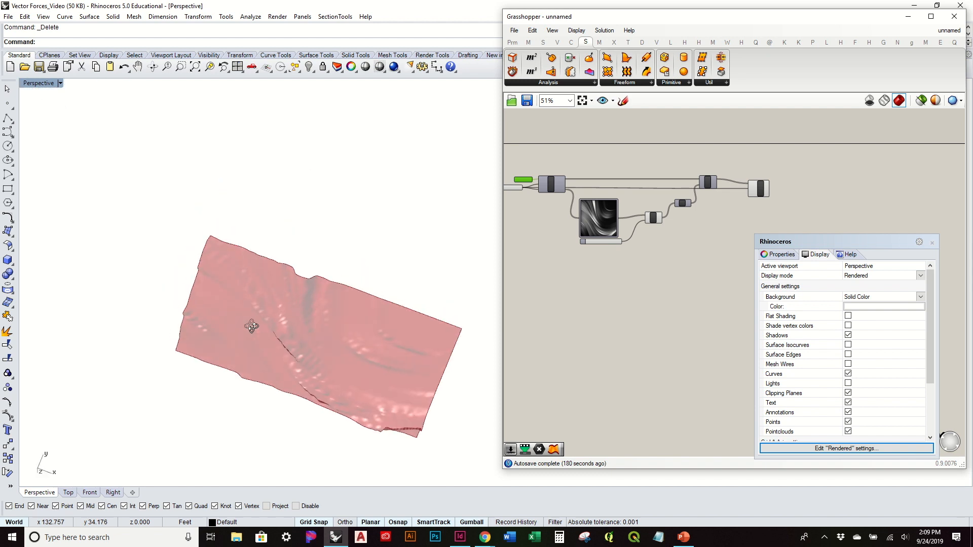
Step: Close the floating Rhinoceros display properties panel
{"action": "right_click_drag", "start_coordinate": [438, 264], "coordinate": [358, 231]}
{"action": "scroll", "coordinate": [330, 196], "scroll_direction": "up", "scroll_amount": 5}
{"action": "scroll", "coordinate": [329, 196], "scroll_direction": "down", "scroll_amount": 4}
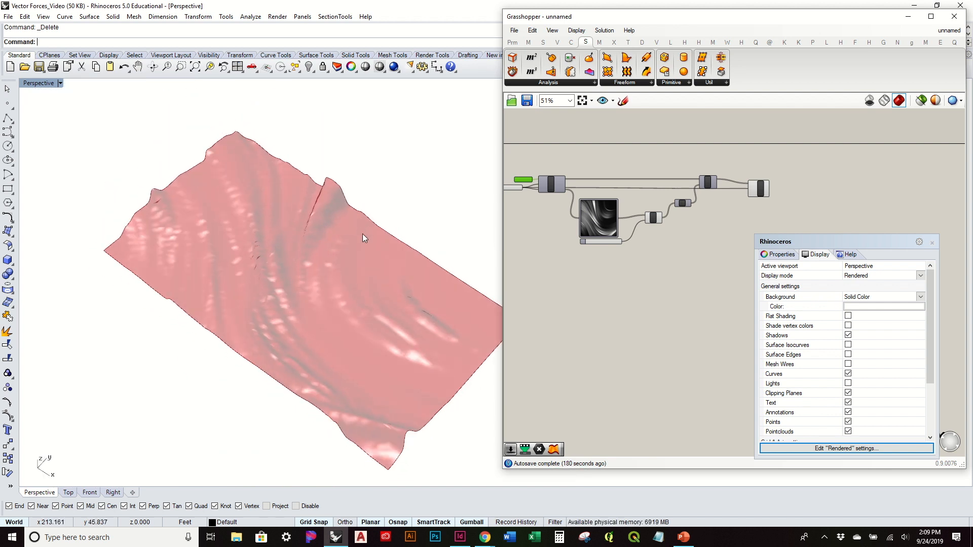
{"action": "right_click_drag", "start_coordinate": [273, 332], "coordinate": [278, 293]}
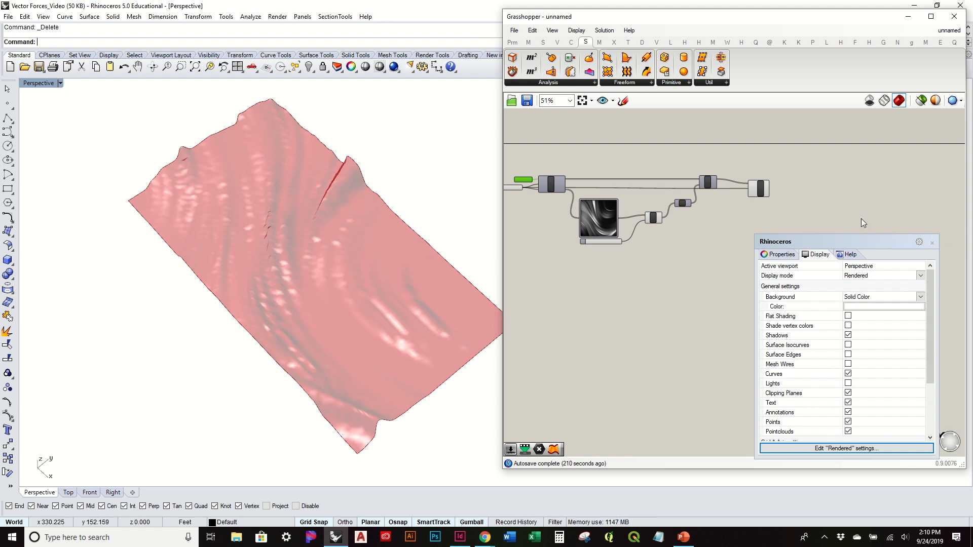
{"action": "right_click_drag", "start_coordinate": [497, 250], "coordinate": [430, 226]}
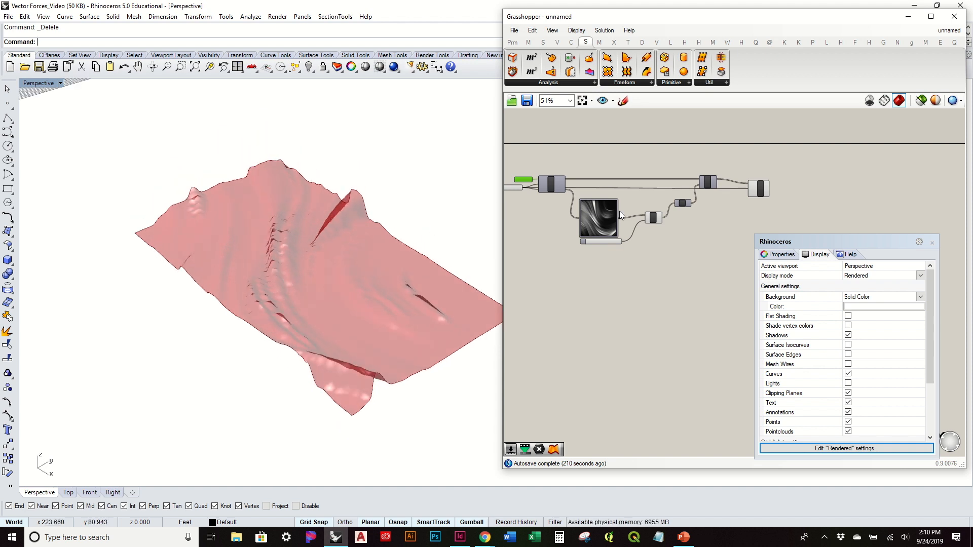
{"action": "mouse_move", "coordinate": [658, 214]}
{"action": "left_click", "coordinate": [931, 243]}
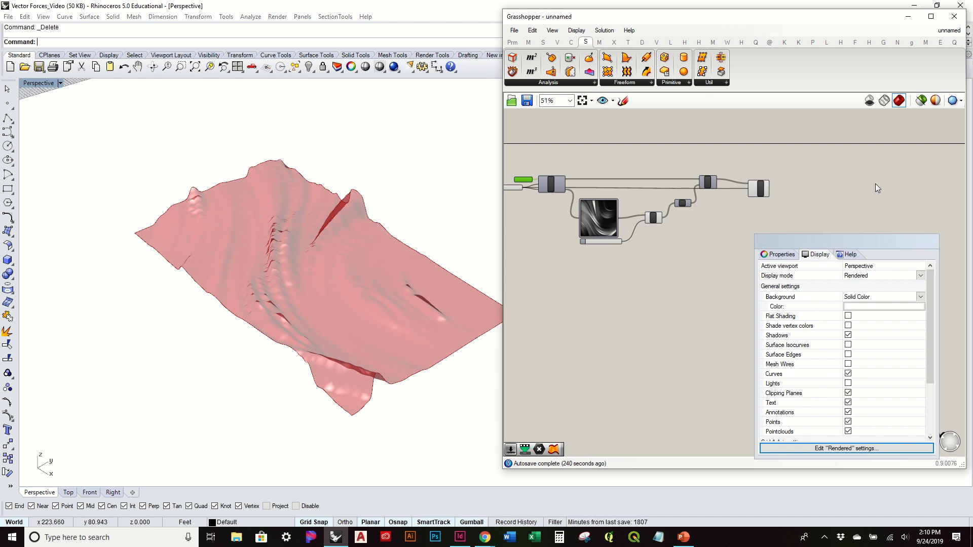
Step: Widen the Image Sampler component on the Grasshopper canvas
{"action": "mouse_move", "coordinate": [429, 266]}
{"action": "right_mouse_down"}
{"action": "mouse_move", "coordinate": [449, 337]}
{"action": "mouse_move", "coordinate": [440, 278]}
{"action": "right_mouse_up"}
{"action": "scroll", "coordinate": [537, 217], "scroll_direction": "up", "scroll_amount": 3}
{"action": "right_click_drag", "start_coordinate": [552, 217], "coordinate": [682, 225]}
{"action": "right_click_drag", "start_coordinate": [303, 211], "coordinate": [292, 262]}
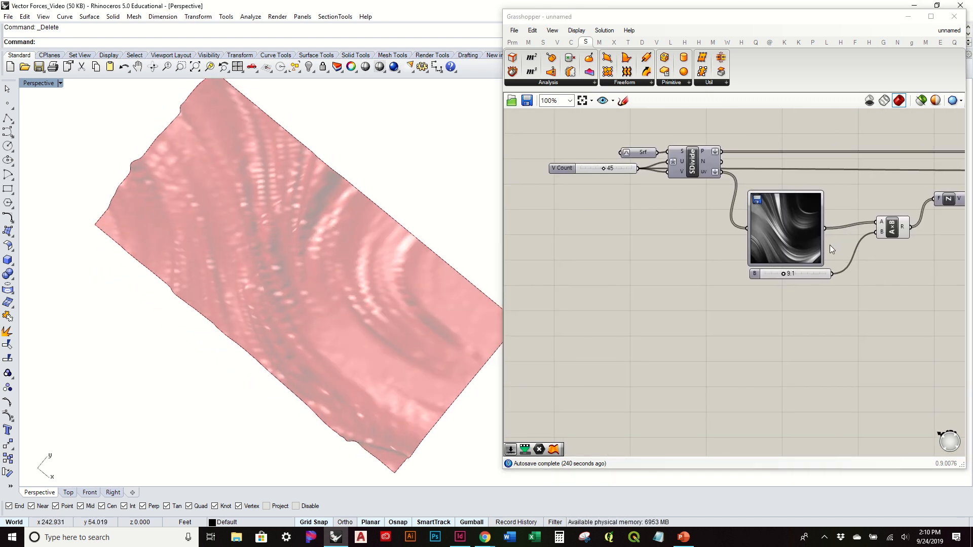
{"action": "left_click_drag", "start_coordinate": [822, 248], "coordinate": [844, 245]}
Step: Try a V Count of 100 on the surface division and inspect the surface detail
{"action": "right_click_drag", "start_coordinate": [458, 285], "coordinate": [434, 224]}
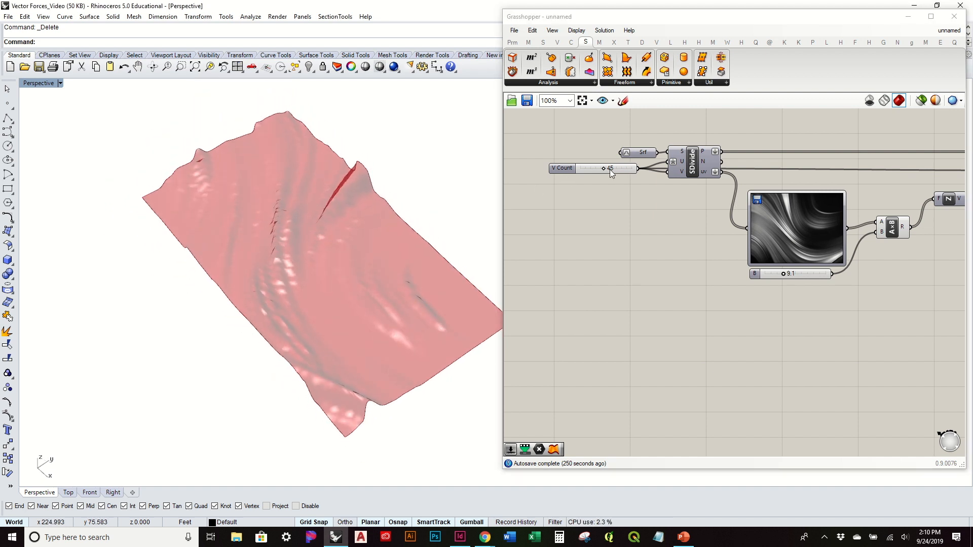
{"action": "left_click_drag", "start_coordinate": [604, 169], "coordinate": [637, 174]}
{"action": "right_click_drag", "start_coordinate": [337, 222], "coordinate": [416, 295]}
{"action": "right_click_drag", "start_coordinate": [278, 352], "coordinate": [249, 286]}
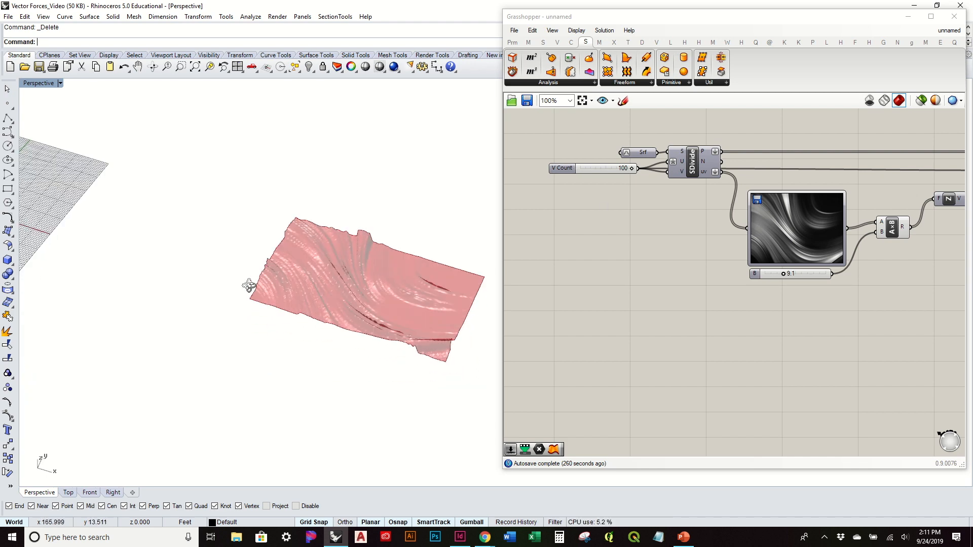
{"action": "right_click_drag", "start_coordinate": [462, 302], "coordinate": [316, 243]}
{"action": "scroll", "coordinate": [384, 218], "scroll_direction": "up", "scroll_amount": 3}
{"action": "right_click_drag", "start_coordinate": [389, 259], "coordinate": [404, 303]}
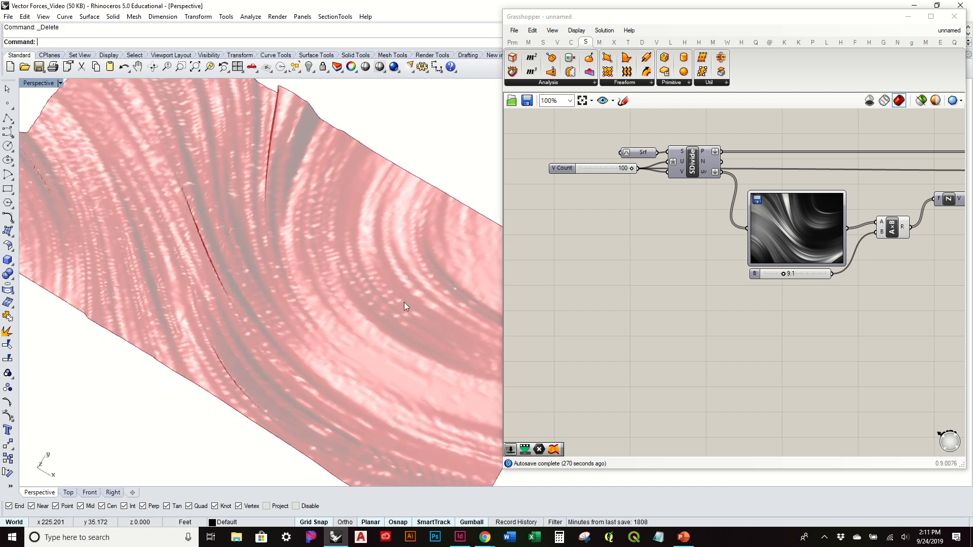
Step: Set the V Count slider feeding the surface division to 40
{"action": "left_click_drag", "start_coordinate": [631, 167], "coordinate": [600, 171]}
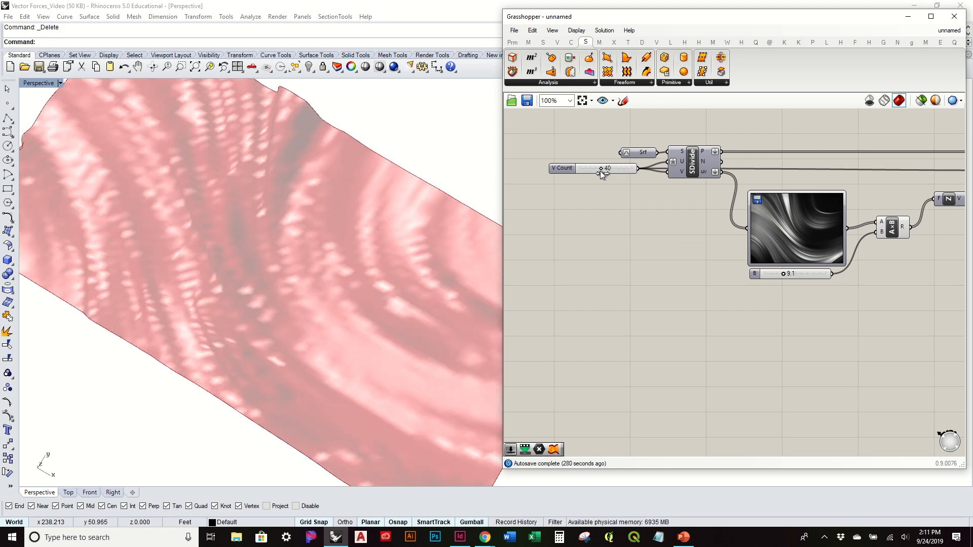
{"action": "right_click_drag", "start_coordinate": [355, 324], "coordinate": [481, 201]}
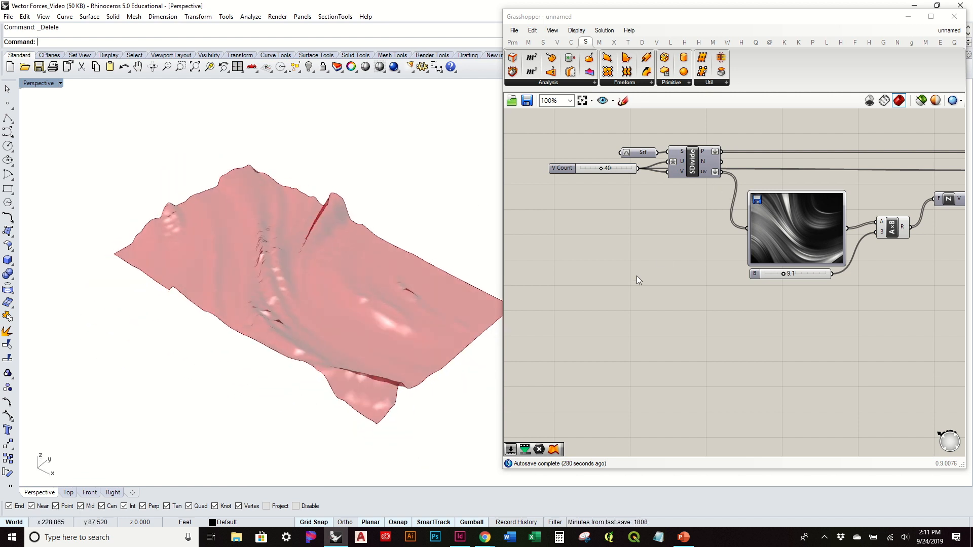
Step: Bake the SrfGrid surface into the Rhino model on Layer 01
{"action": "scroll", "coordinate": [640, 276], "scroll_direction": "down", "scroll_amount": 2}
{"action": "right_click_drag", "start_coordinate": [794, 256], "coordinate": [679, 277]}
{"action": "left_click", "coordinate": [824, 234]}
{"action": "left_click", "coordinate": [839, 284]}
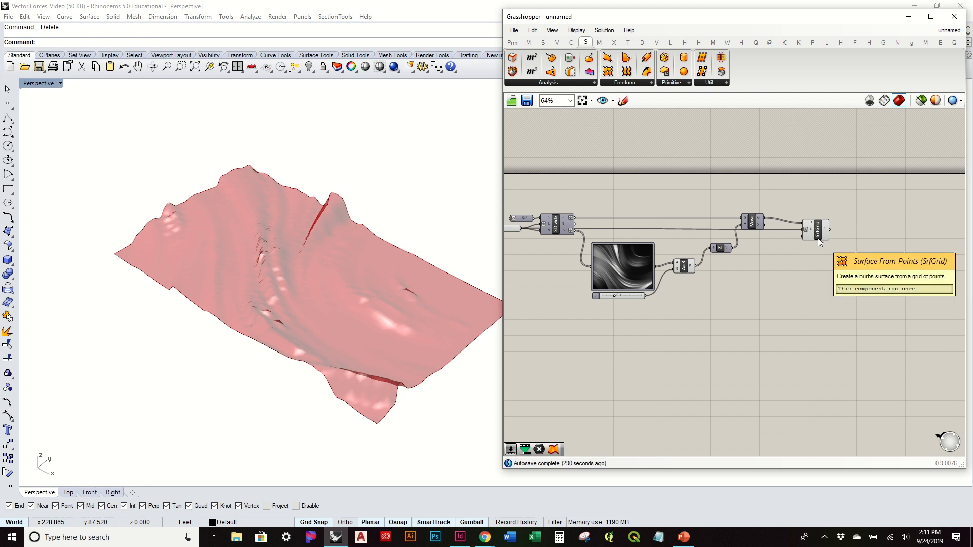
{"action": "right_click_drag", "start_coordinate": [416, 276], "coordinate": [393, 239]}
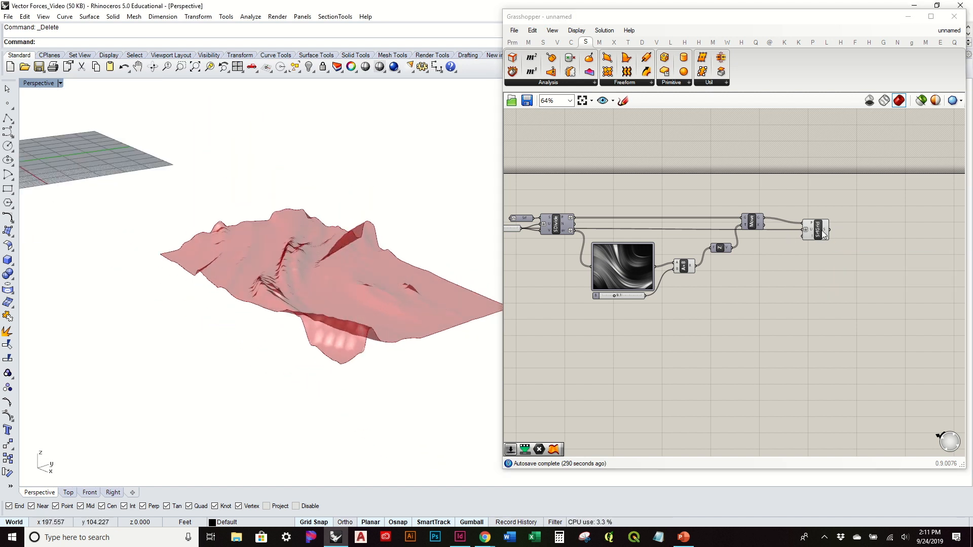
{"action": "left_click", "coordinate": [822, 233]}
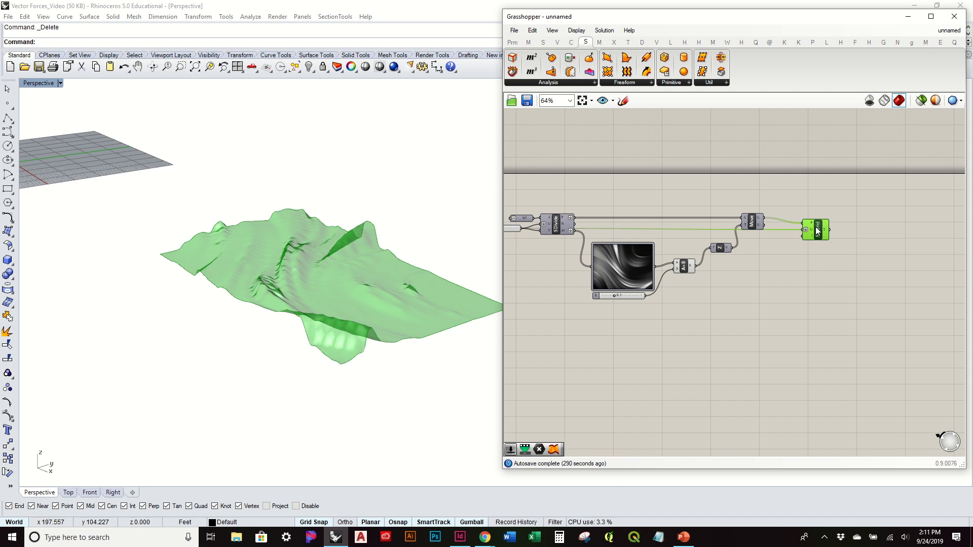
{"action": "right_click", "coordinate": [817, 230]}
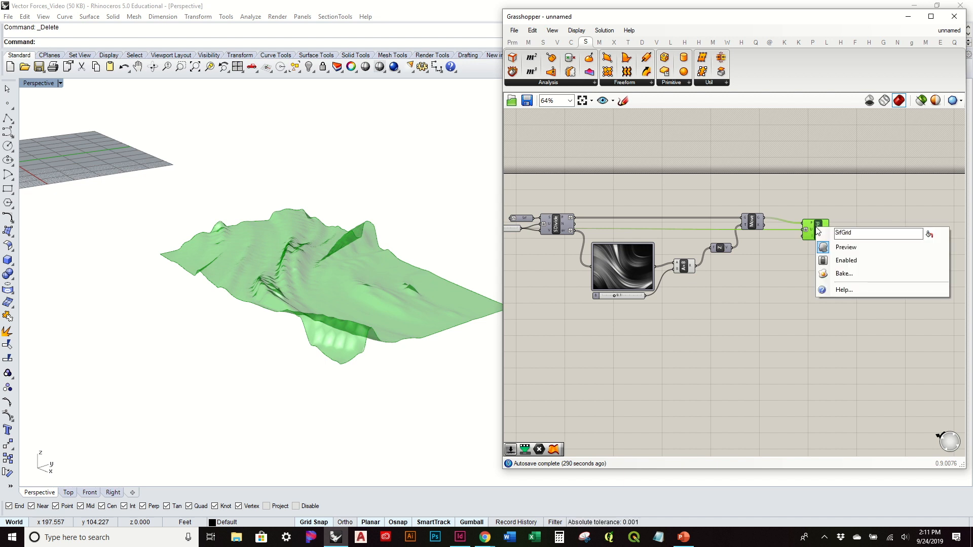
{"action": "left_click", "coordinate": [843, 274]}
{"action": "left_click", "coordinate": [837, 208]}
{"action": "left_click", "coordinate": [856, 369]}
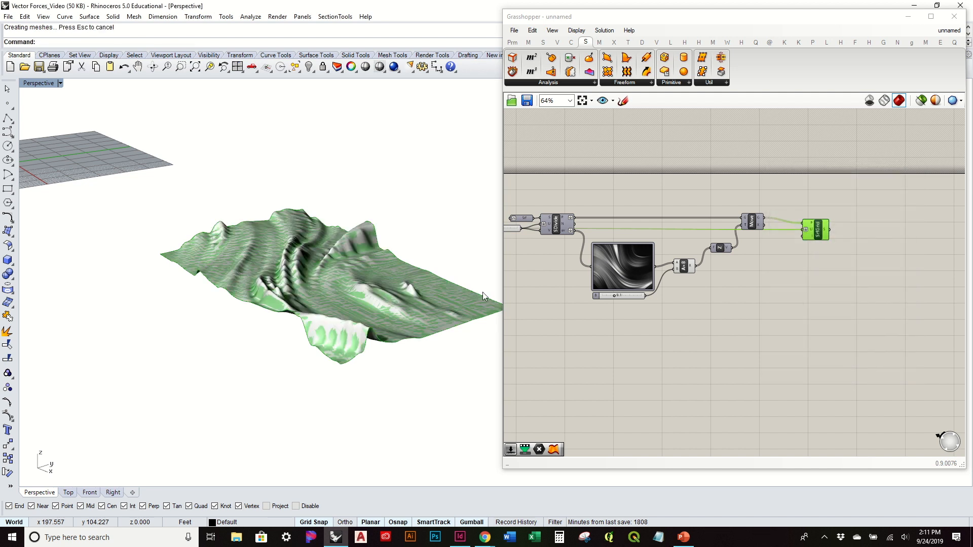
Step: Add a Surface parameter below the existing definition and assign the baked surface to it
{"action": "left_click", "coordinate": [378, 275]}
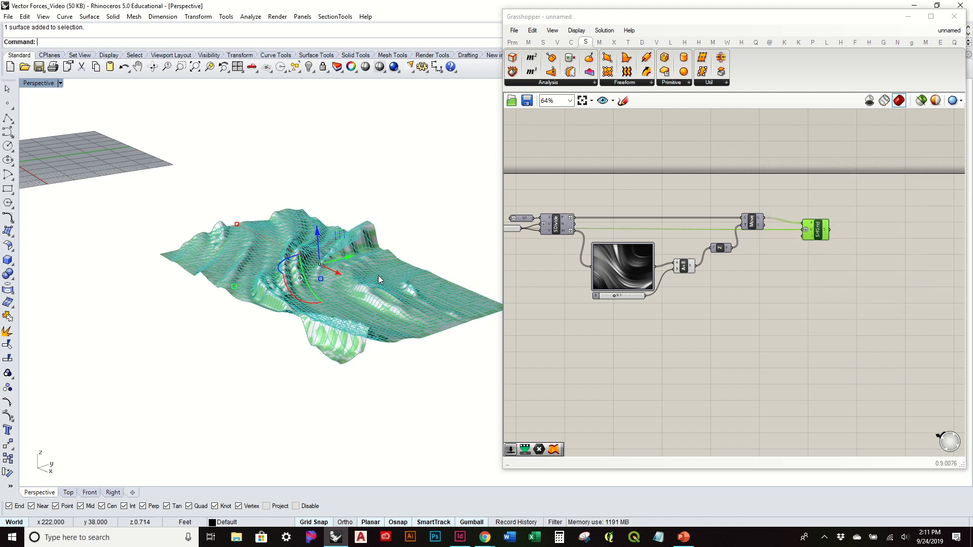
{"action": "left_click", "coordinate": [513, 43]}
{"action": "left_click_drag", "start_coordinate": [611, 75], "coordinate": [526, 369]}
{"action": "right_click", "coordinate": [527, 369]}
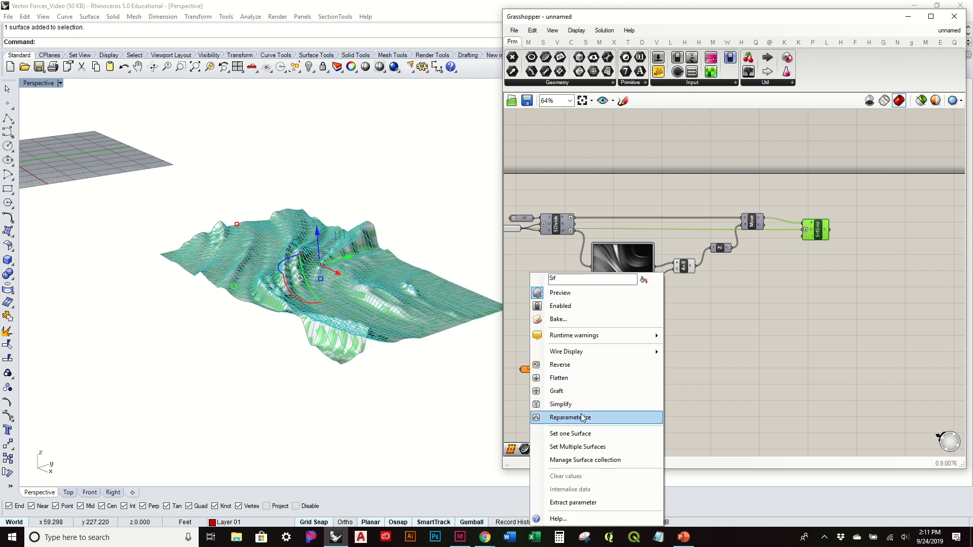
{"action": "left_click", "coordinate": [588, 432]}
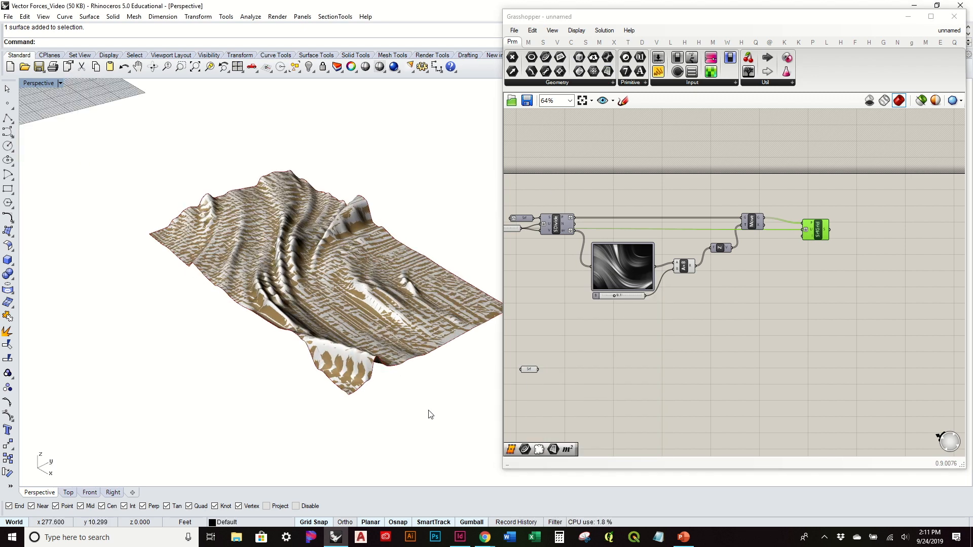
Step: Hide the baked surface in the Rhino viewport
{"action": "left_click", "coordinate": [332, 288]}
{"action": "type", "text": "Hide"}
{"action": "key", "text": "Return"}
Step: Turn off the preview of the SrfGrid component
{"action": "left_click", "coordinate": [673, 319]}
{"action": "left_click_drag", "start_coordinate": [938, 284], "coordinate": [827, 173]}
{"action": "middle_click", "coordinate": [833, 172]}
{"action": "left_click", "coordinate": [854, 147]}
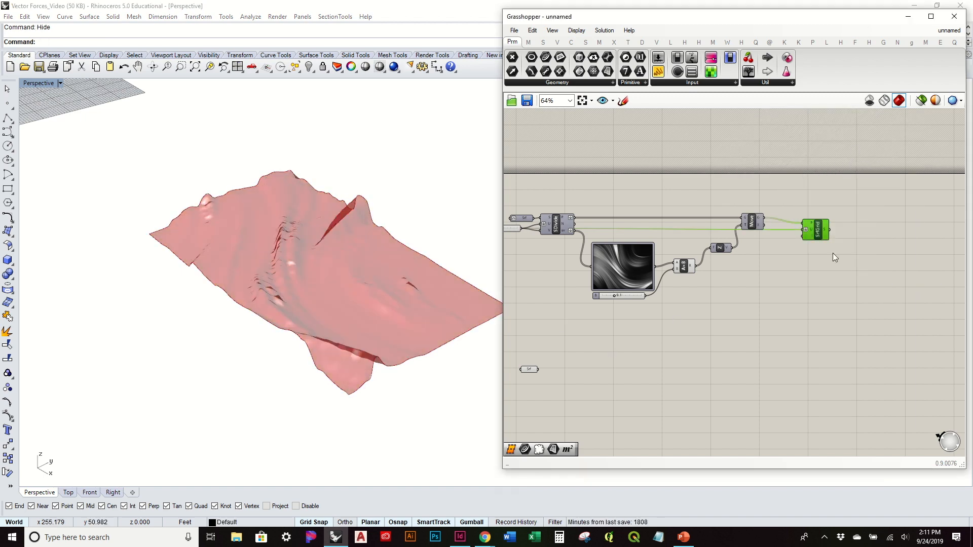
Step: Shift the new Surface parameter slightly within the empty canvas area below the Image Sampler and inspect its surface
{"action": "right_click_drag", "start_coordinate": [417, 342], "coordinate": [385, 340]}
{"action": "right_click_drag", "start_coordinate": [645, 360], "coordinate": [756, 326]}
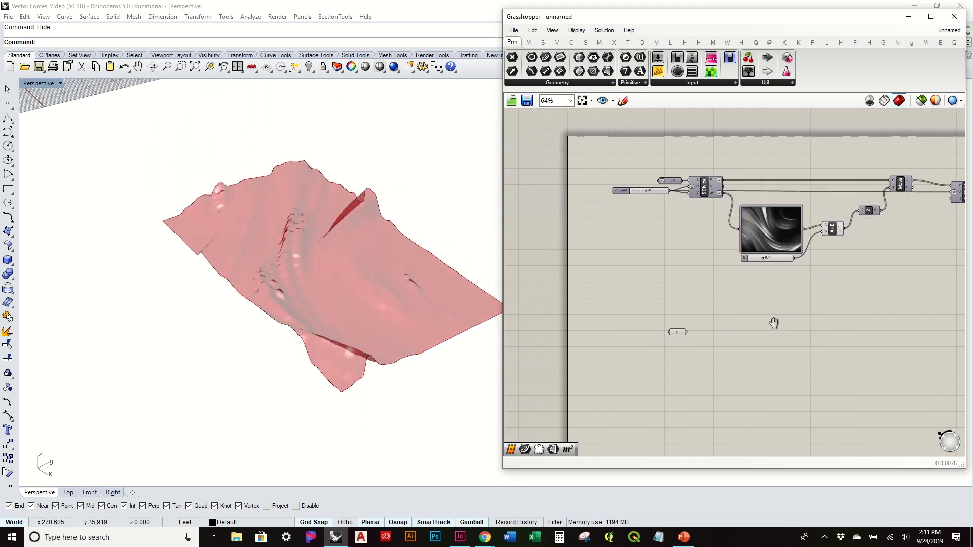
{"action": "scroll", "coordinate": [735, 297], "scroll_direction": "up", "scroll_amount": 3}
{"action": "left_click_drag", "start_coordinate": [642, 363], "coordinate": [640, 333]}
{"action": "right_click_drag", "start_coordinate": [405, 350], "coordinate": [377, 334]}
{"action": "left_click", "coordinate": [763, 305]}
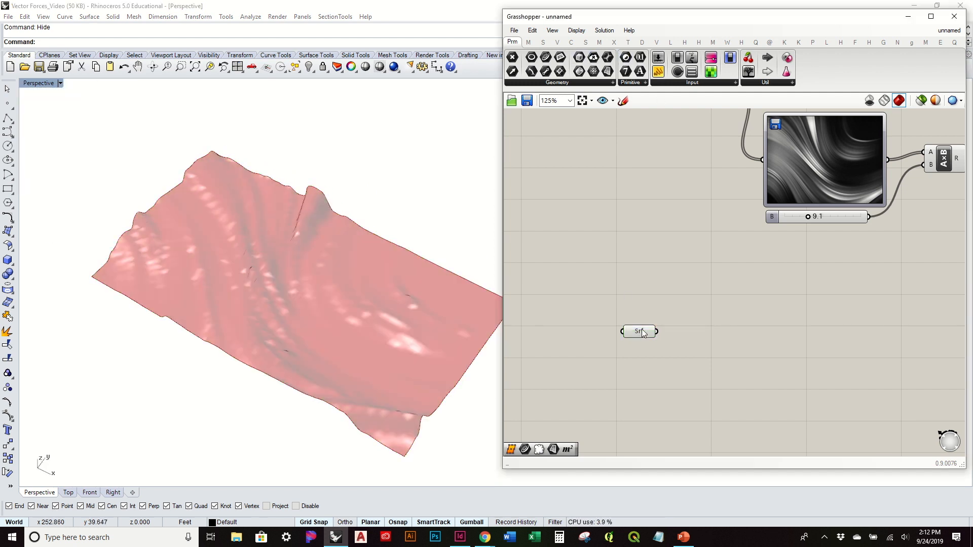
{"action": "left_click_drag", "start_coordinate": [641, 342], "coordinate": [635, 330]}
{"action": "right_click_drag", "start_coordinate": [455, 288], "coordinate": [431, 249]}
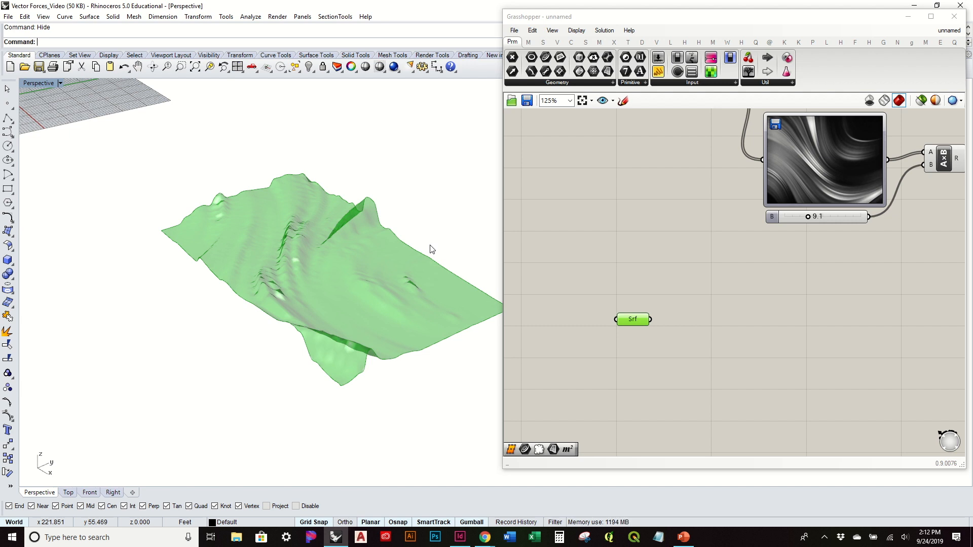
{"action": "mouse_move", "coordinate": [431, 249]}
{"action": "right_mouse_down"}
{"action": "mouse_move", "coordinate": [435, 315]}
{"action": "mouse_move", "coordinate": [431, 247]}
{"action": "right_mouse_up"}
{"action": "right_click_drag", "start_coordinate": [343, 184], "coordinate": [288, 346]}
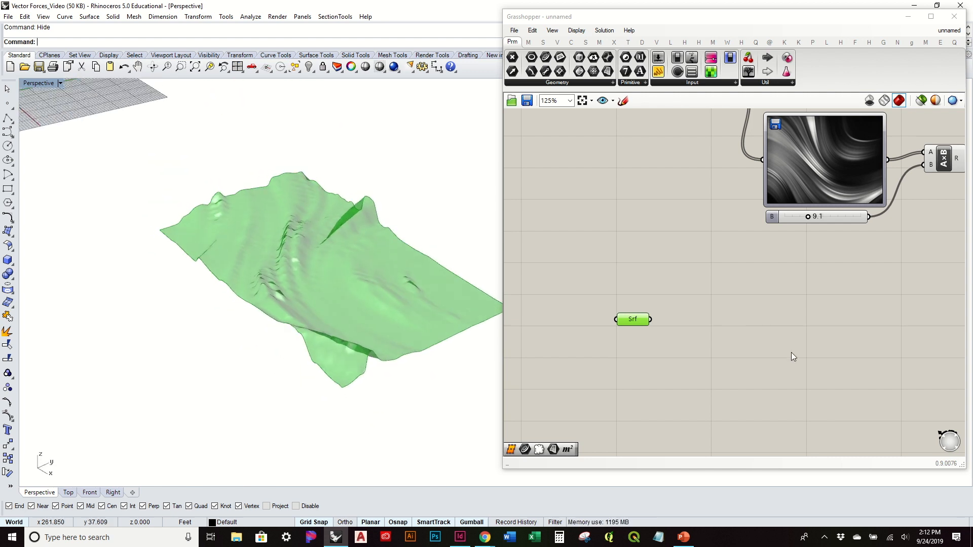
{"action": "left_click", "coordinate": [714, 337]}
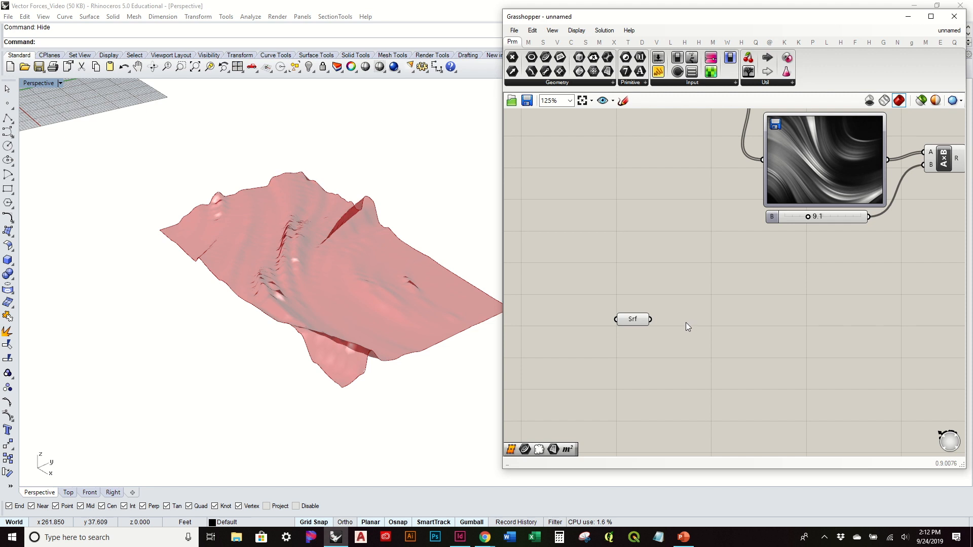
Step: Add a LunchBox Hexagon Cells component and connect the Surface parameter to its Srf input
{"action": "right_click_drag", "start_coordinate": [390, 313], "coordinate": [326, 319]}
{"action": "right_click_drag", "start_coordinate": [278, 293], "coordinate": [298, 291]}
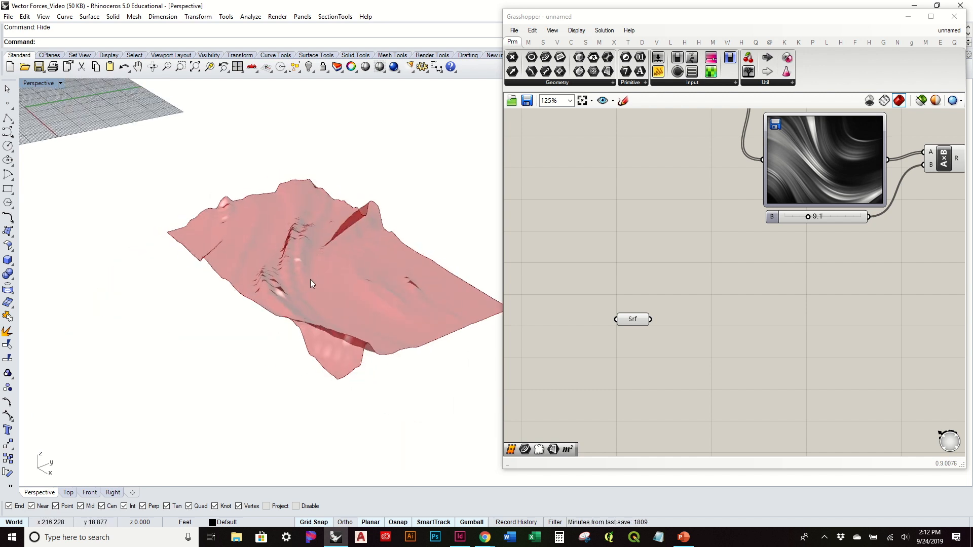
{"action": "mouse_move", "coordinate": [310, 279]}
{"action": "right_mouse_down"}
{"action": "mouse_move", "coordinate": [337, 319]}
{"action": "mouse_move", "coordinate": [299, 248]}
{"action": "mouse_move", "coordinate": [329, 282]}
{"action": "right_mouse_up"}
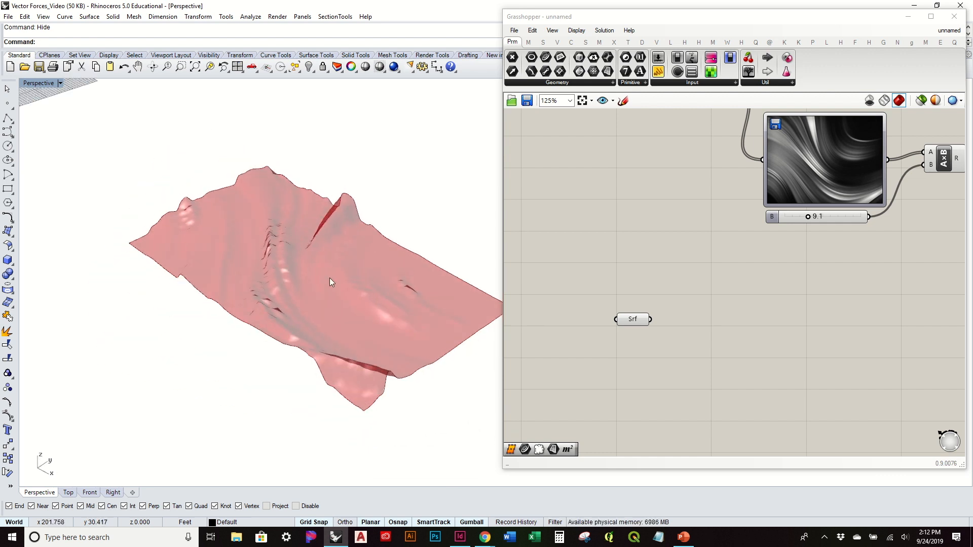
{"action": "right_click_drag", "start_coordinate": [380, 311], "coordinate": [342, 304], "text": "shift"}
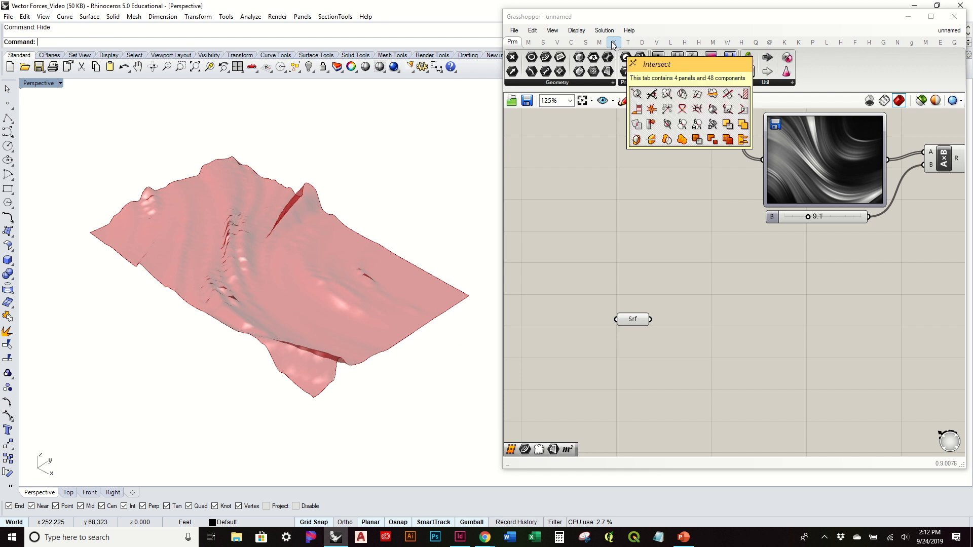
{"action": "left_click", "coordinate": [827, 43]}
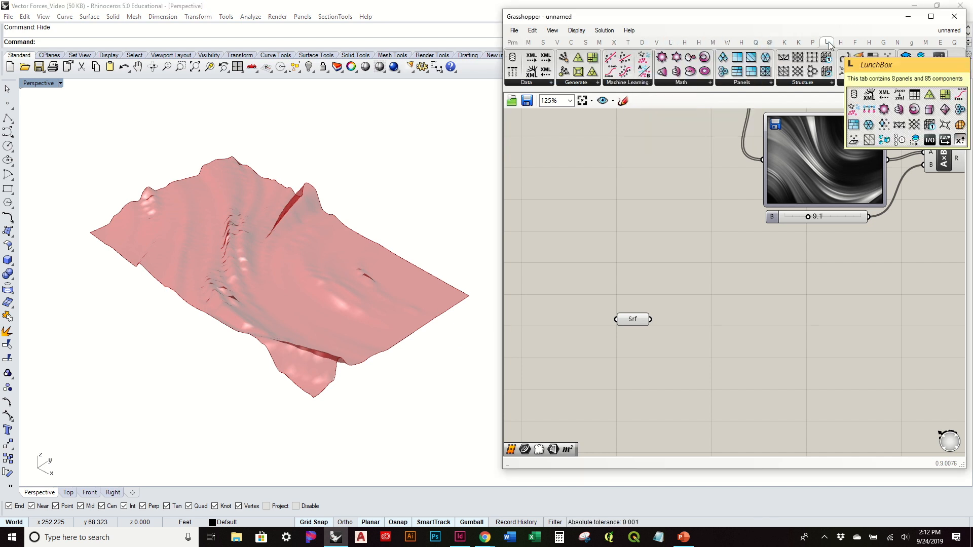
{"action": "left_click", "coordinate": [745, 83]}
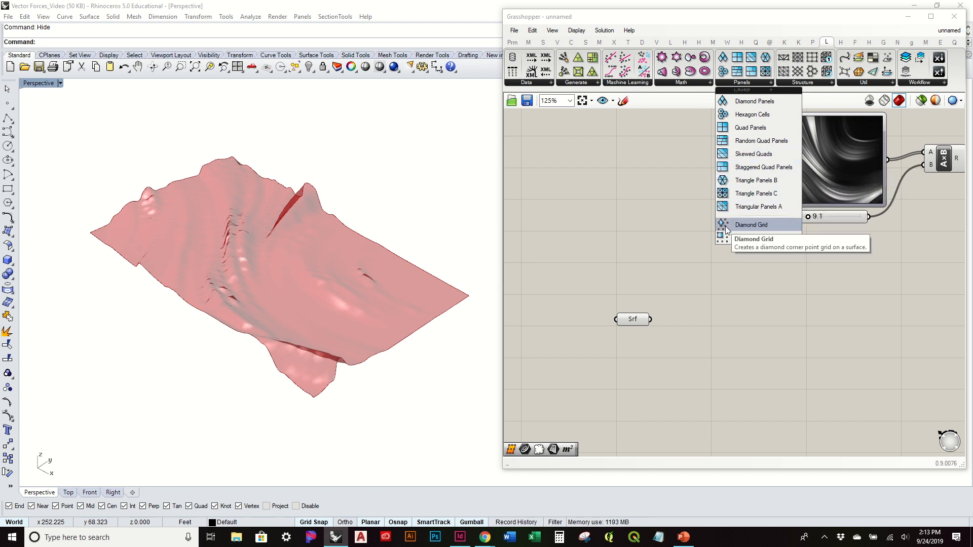
{"action": "left_click_drag", "start_coordinate": [740, 116], "coordinate": [771, 337]}
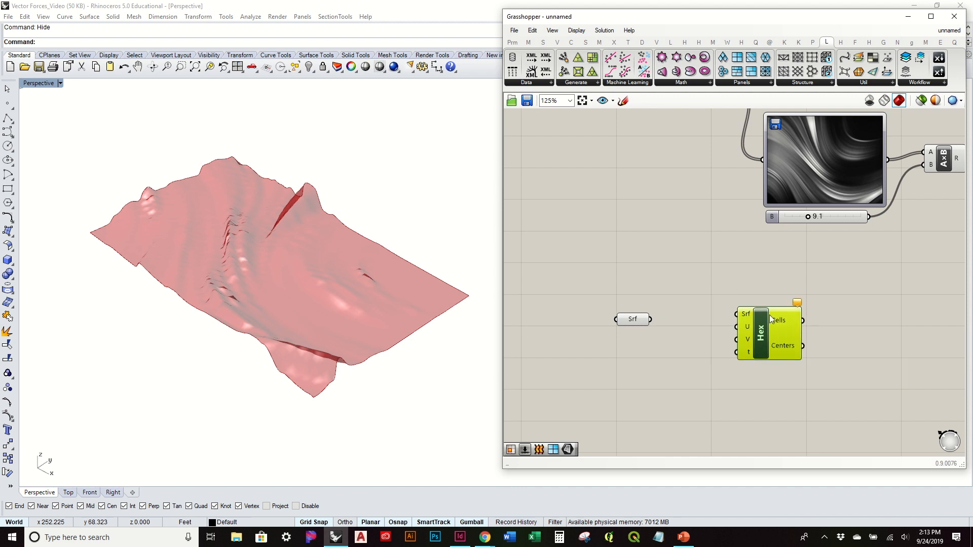
{"action": "left_click_drag", "start_coordinate": [629, 324], "coordinate": [737, 314]}
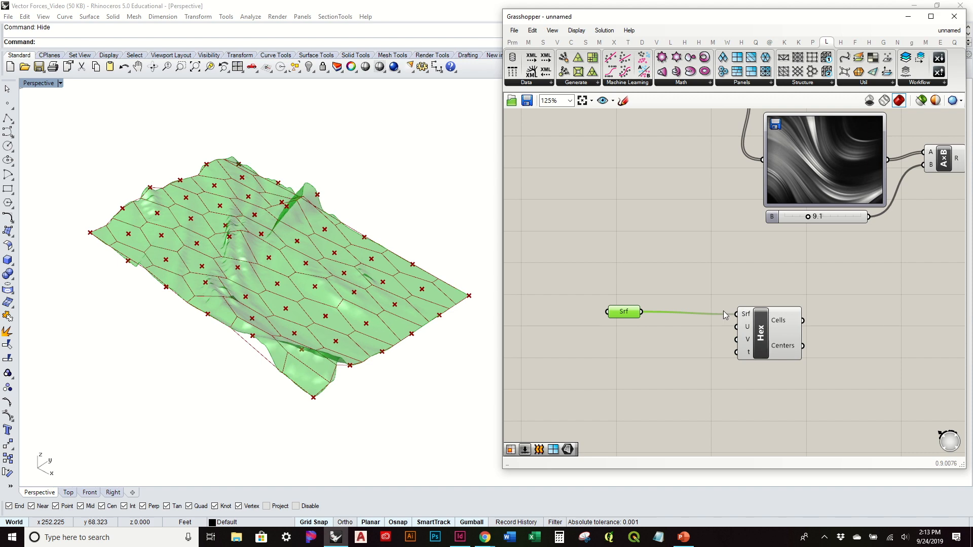
Step: Create a number slider with a value of 50 and connect it to the hexagon component's U input
{"action": "left_click", "coordinate": [328, 264]}
{"action": "right_click_drag", "start_coordinate": [328, 264], "coordinate": [336, 282]}
{"action": "double_click", "coordinate": [679, 355]}
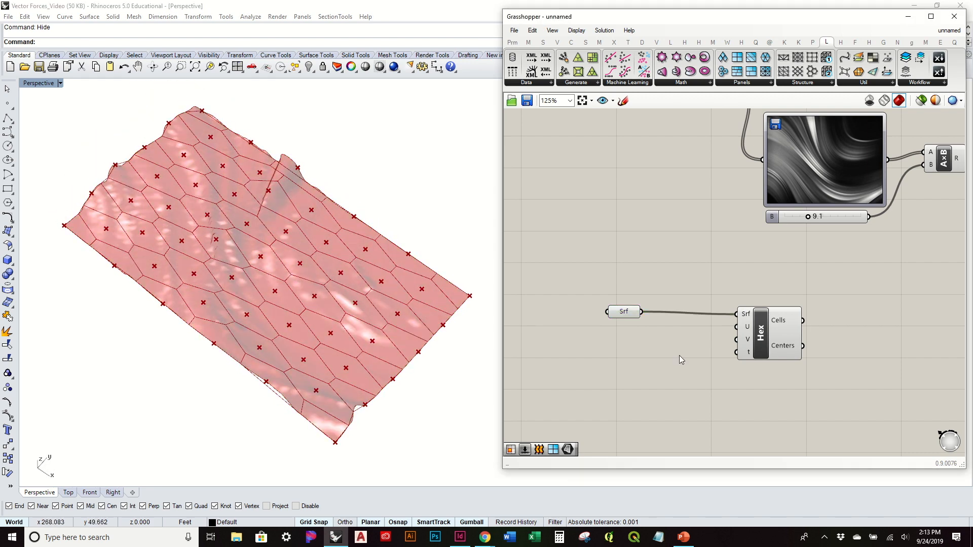
{"action": "type", "text": "50"}
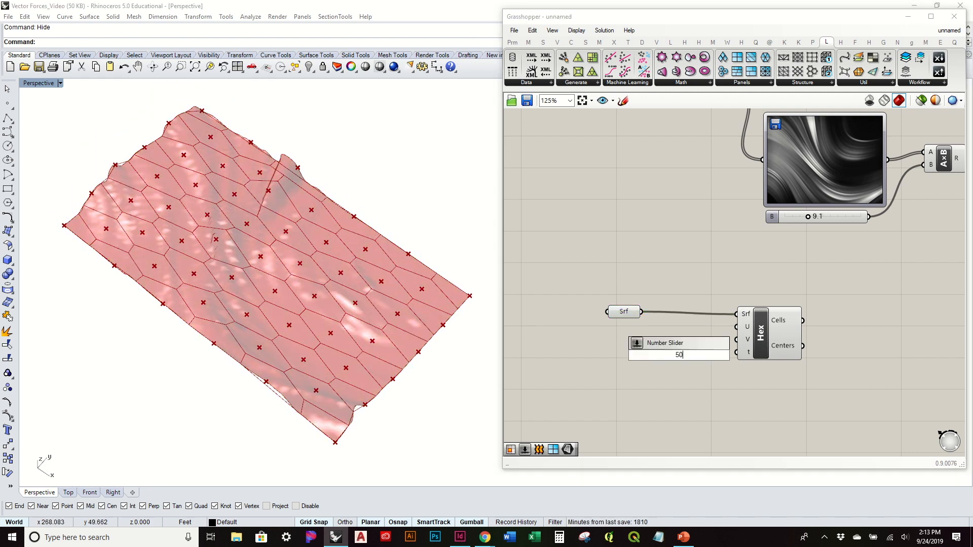
{"action": "key", "text": "Return"}
{"action": "left_click_drag", "start_coordinate": [717, 360], "coordinate": [736, 327]}
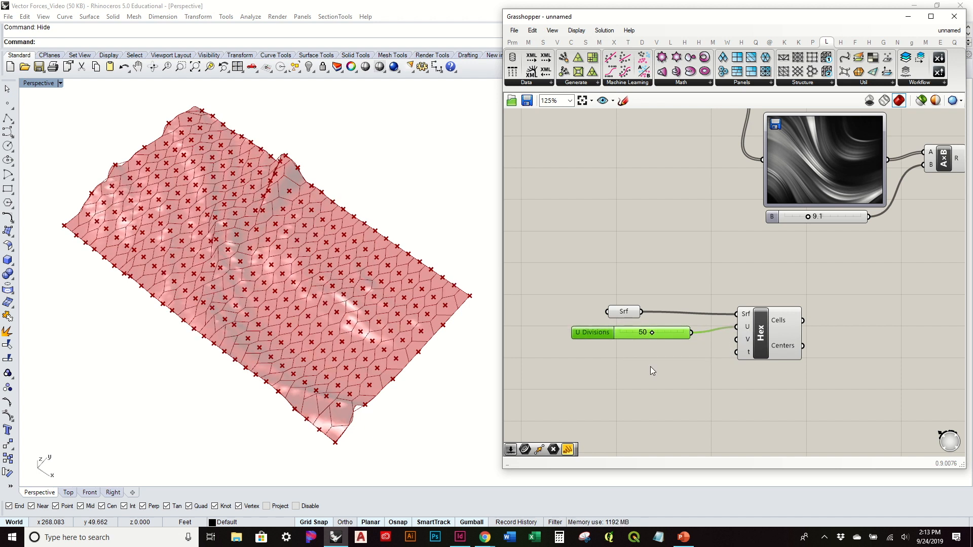
Step: Create a second number slider with a value of 50 below the U slider and connect it to the hexagon component's V input
{"action": "double_click", "coordinate": [625, 378]}
{"action": "type", "text": "50"}
{"action": "key", "text": "Return"}
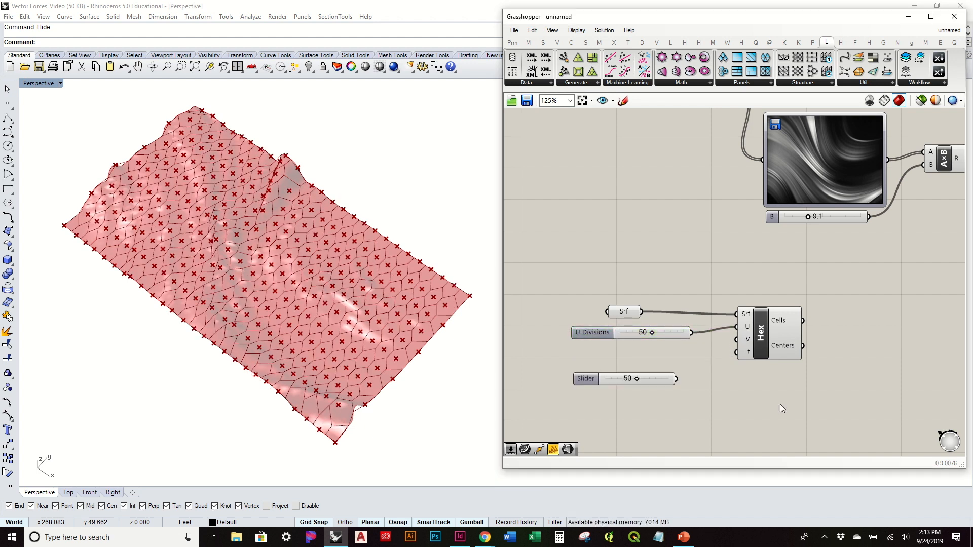
{"action": "left_click_drag", "start_coordinate": [667, 375], "coordinate": [674, 355]}
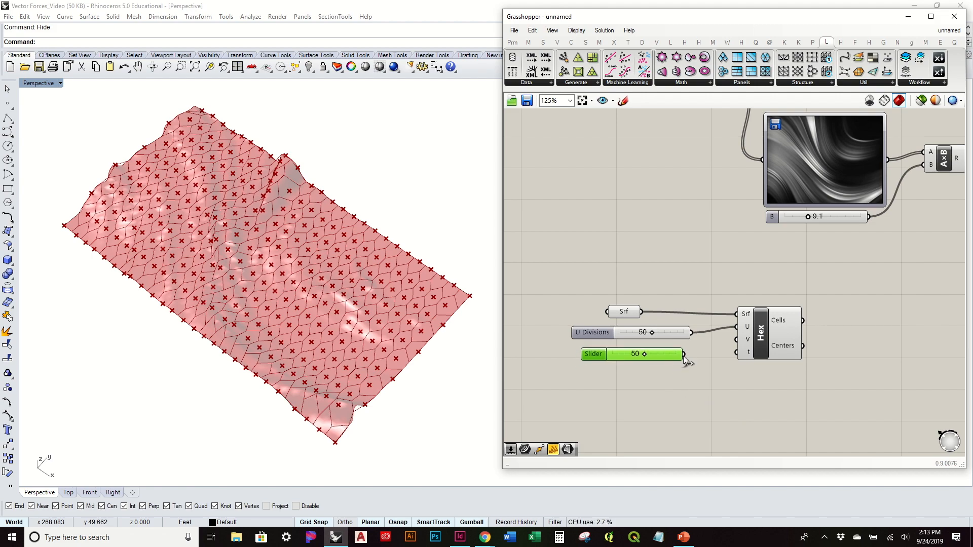
{"action": "left_click_drag", "start_coordinate": [749, 344], "coordinate": [749, 345]}
Step: Inspect the denser hexagon cells up close and set the U Divisions slider to 25
{"action": "scroll", "coordinate": [383, 299], "scroll_direction": "up", "scroll_amount": 10}
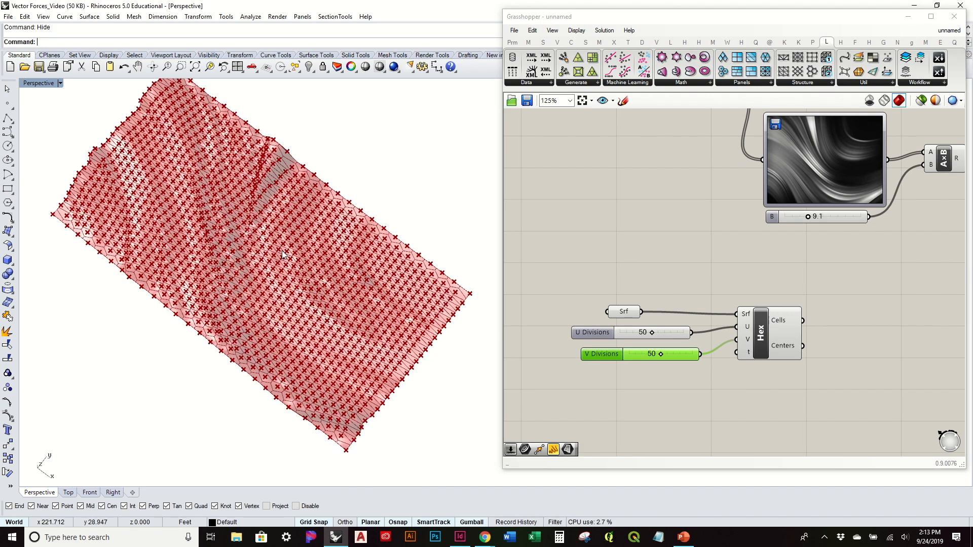
{"action": "scroll", "coordinate": [241, 238], "scroll_direction": "up", "scroll_amount": 3}
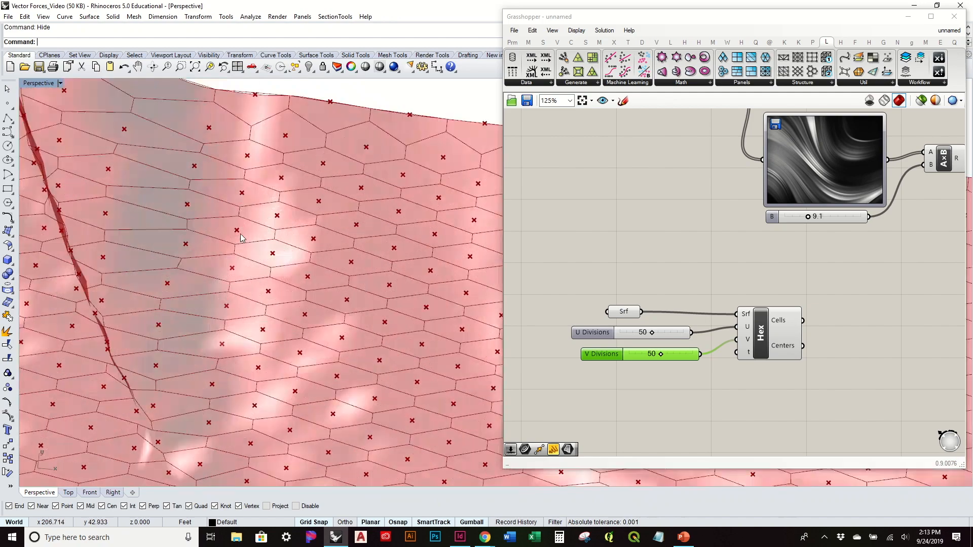
{"action": "scroll", "coordinate": [296, 218], "scroll_direction": "down", "scroll_amount": 5}
{"action": "right_click_drag", "start_coordinate": [295, 218], "coordinate": [365, 197]}
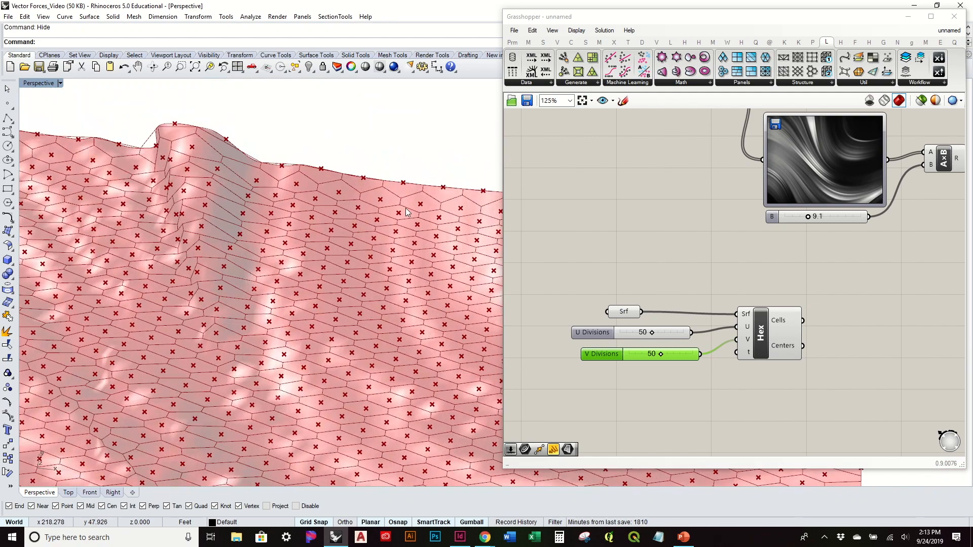
{"action": "left_click_drag", "start_coordinate": [652, 334], "coordinate": [636, 335]}
{"action": "right_click_drag", "start_coordinate": [448, 317], "coordinate": [687, 316]}
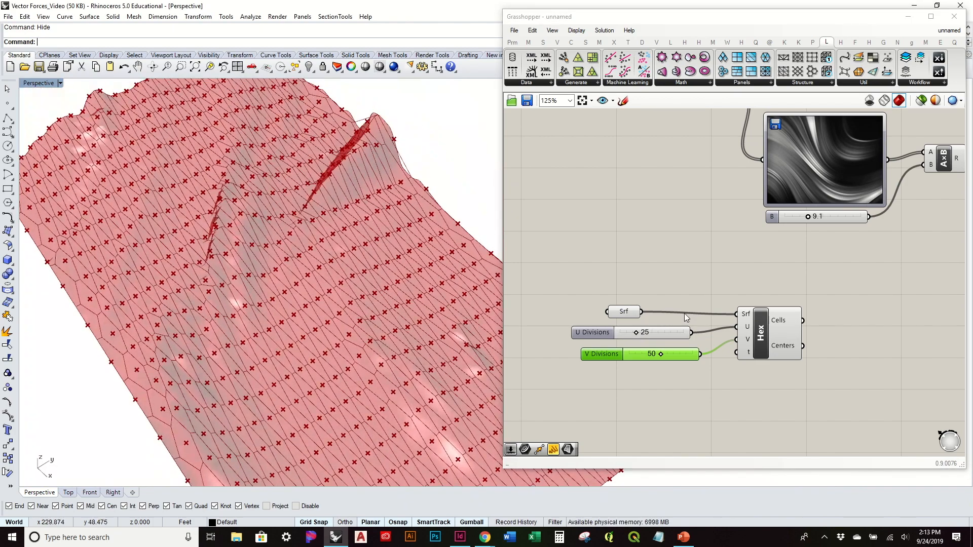
Step: Set the U Divisions slider to 95 and check the cell proportions on the surface
{"action": "left_click_drag", "start_coordinate": [641, 334], "coordinate": [682, 333]}
{"action": "right_click_drag", "start_coordinate": [208, 198], "coordinate": [272, 239]}
{"action": "scroll", "coordinate": [272, 234], "scroll_direction": "down", "scroll_amount": 4}
{"action": "scroll", "coordinate": [369, 321], "scroll_direction": "up", "scroll_amount": 5}
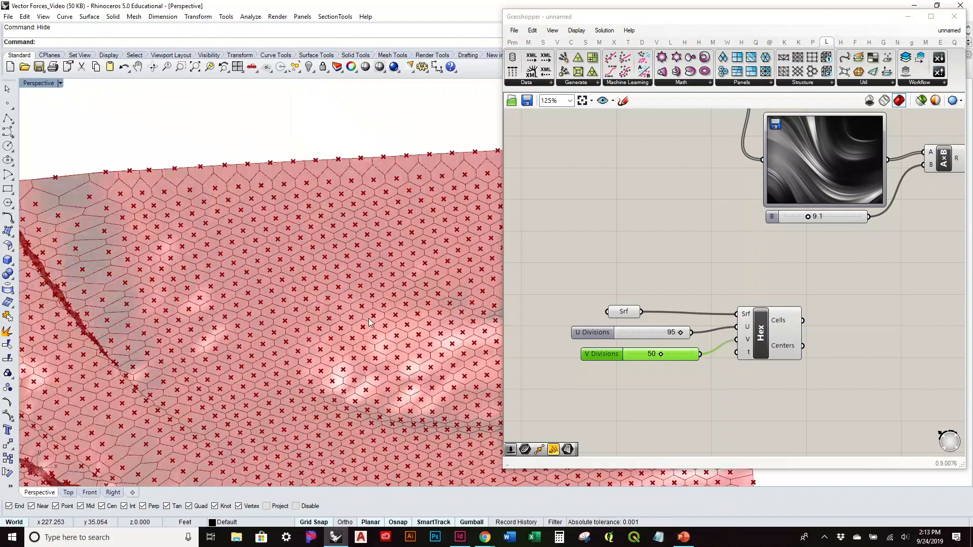
Step: Set the U Divisions slider to 100 and the V Divisions slider to 30
{"action": "left_click_drag", "start_coordinate": [682, 333], "coordinate": [649, 357]}
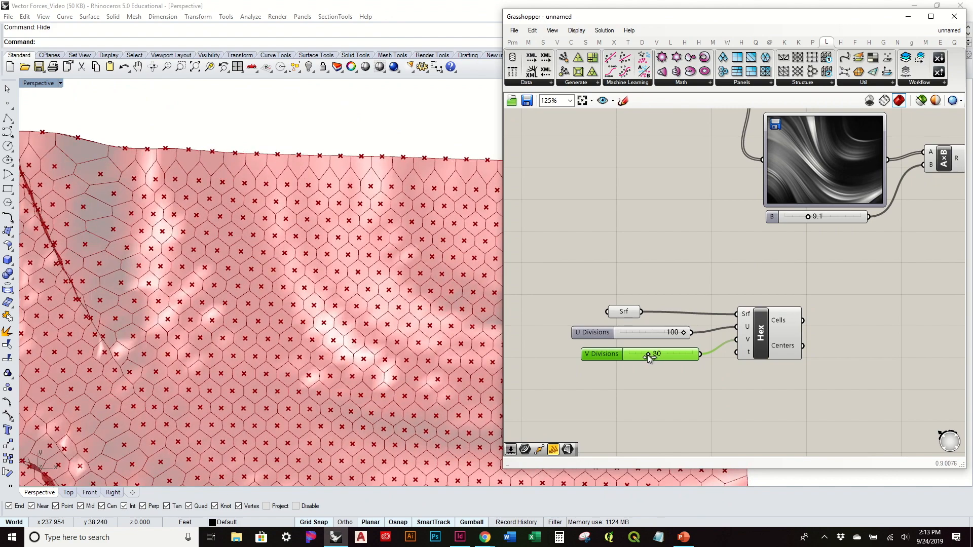
{"action": "right_click_drag", "start_coordinate": [253, 370], "coordinate": [304, 254]}
{"action": "right_click_drag", "start_coordinate": [353, 273], "coordinate": [357, 327]}
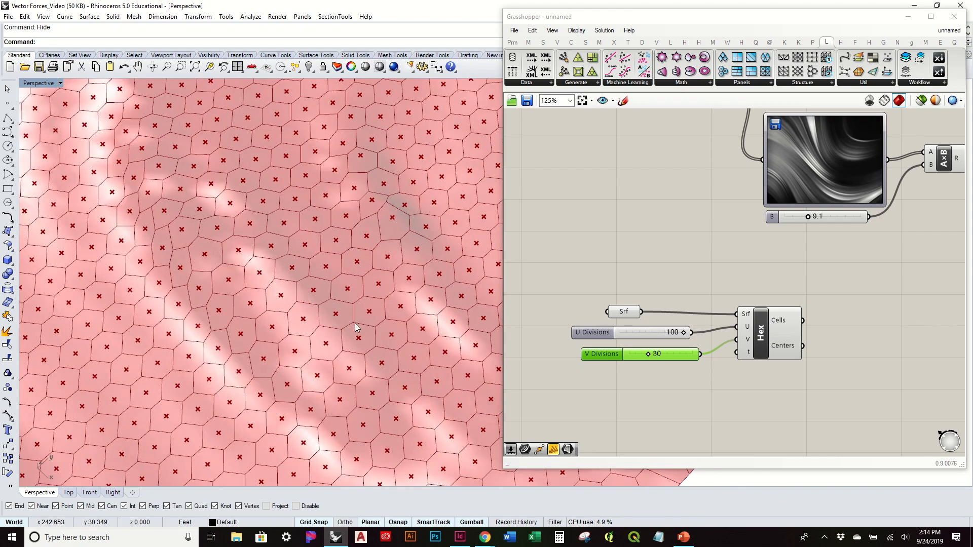
{"action": "scroll", "coordinate": [357, 327], "scroll_direction": "down", "scroll_amount": 5}
{"action": "scroll", "coordinate": [356, 327], "scroll_direction": "up", "scroll_amount": 1}
{"action": "scroll", "coordinate": [364, 306], "scroll_direction": "down", "scroll_amount": 3}
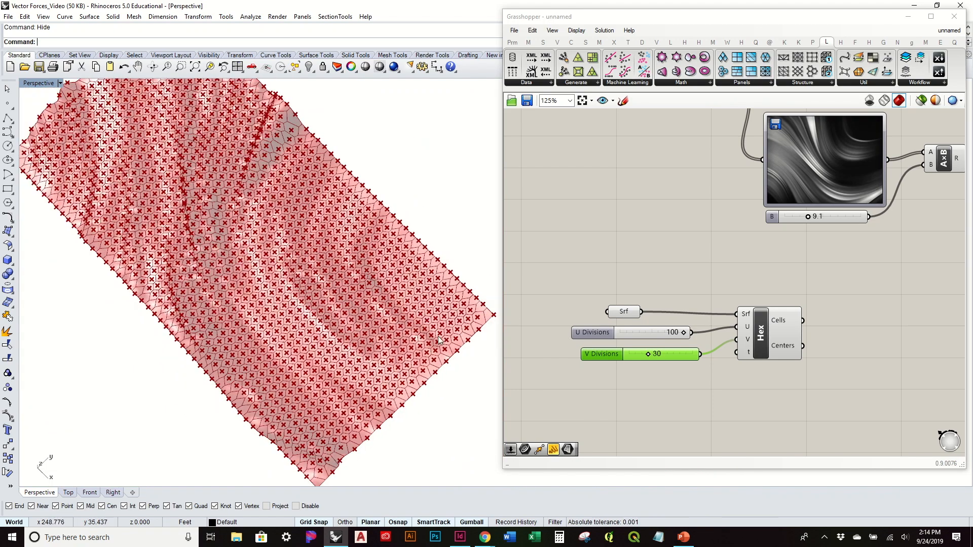
Step: Examine the hexagon cells across the folds and edges of the surface from several angles
{"action": "right_click_drag", "start_coordinate": [320, 283], "coordinate": [412, 217]}
{"action": "scroll", "coordinate": [401, 227], "scroll_direction": "up", "scroll_amount": 5}
{"action": "scroll", "coordinate": [350, 261], "scroll_direction": "down", "scroll_amount": 4}
{"action": "right_click_drag", "start_coordinate": [349, 261], "coordinate": [340, 345]}
{"action": "scroll", "coordinate": [340, 345], "scroll_direction": "down", "scroll_amount": 2}
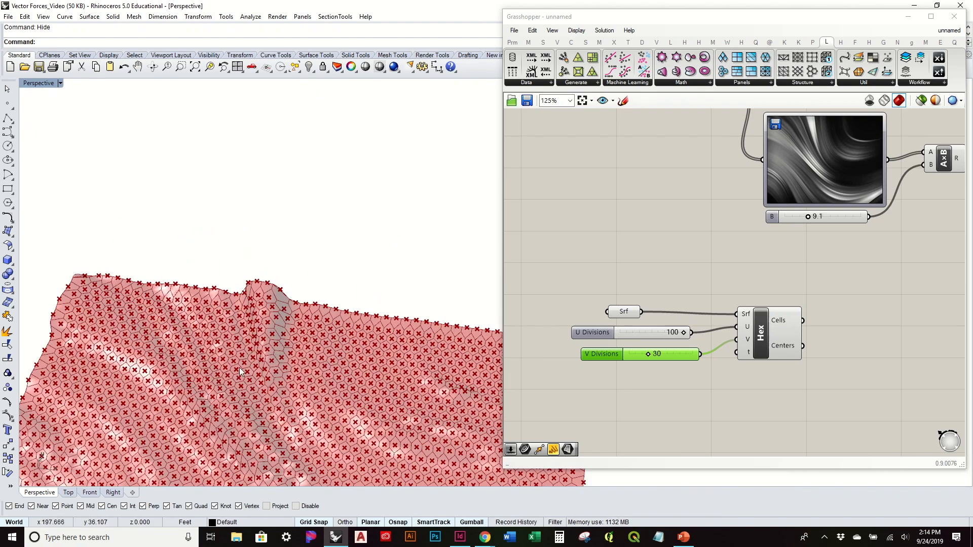
{"action": "right_click_drag", "start_coordinate": [240, 373], "coordinate": [309, 232], "text": "shift"}
{"action": "scroll", "coordinate": [307, 233], "scroll_direction": "up", "scroll_amount": 7}
{"action": "right_click_drag", "start_coordinate": [307, 291], "coordinate": [246, 237]}
{"action": "scroll", "coordinate": [237, 238], "scroll_direction": "down", "scroll_amount": 6}
{"action": "right_click_drag", "start_coordinate": [339, 299], "coordinate": [178, 261], "text": "shift"}
{"action": "right_click_drag", "start_coordinate": [365, 215], "coordinate": [348, 342]}
Step: Set the U Divisions slider to 60 and the V Divisions slider to 20
{"action": "left_click", "coordinate": [658, 304]}
{"action": "right_click_drag", "start_coordinate": [303, 311], "coordinate": [301, 283]}
{"action": "scroll", "coordinate": [537, 304], "scroll_direction": "up", "scroll_amount": 2}
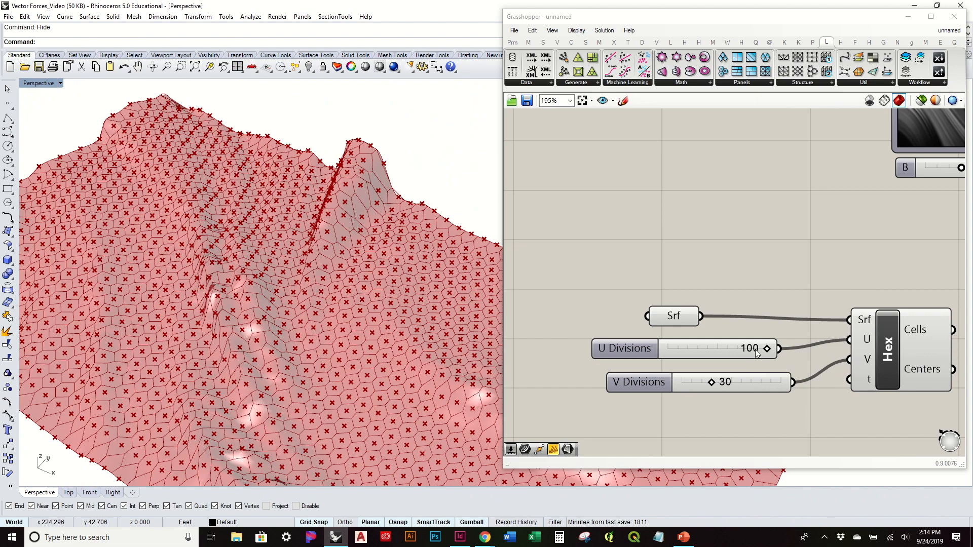
{"action": "left_click_drag", "start_coordinate": [766, 347], "coordinate": [693, 385]}
{"action": "right_click_drag", "start_coordinate": [295, 253], "coordinate": [357, 248]}
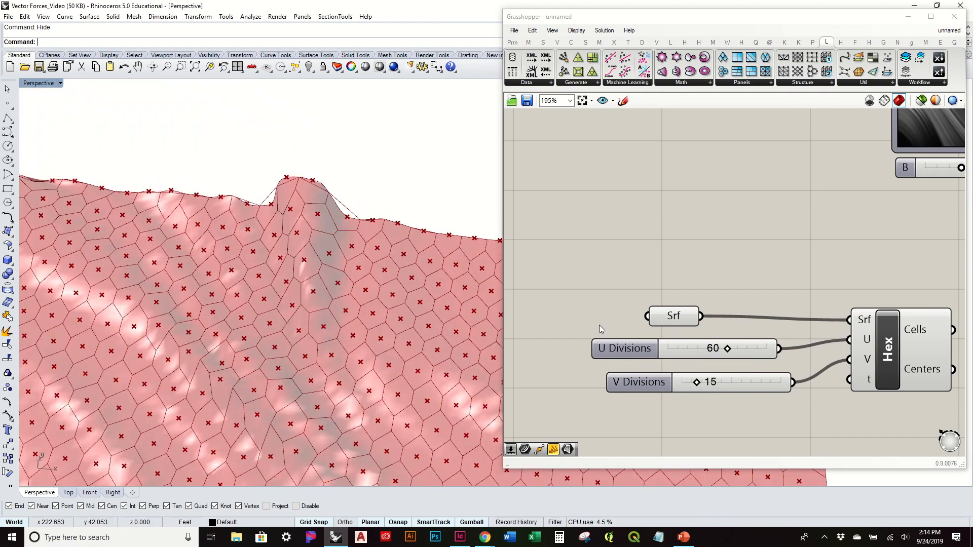
{"action": "left_click_drag", "start_coordinate": [700, 381], "coordinate": [701, 386]}
Step: Move the Surface parameter level with the hexagon component's Srf input and tuck the V Divisions slider directly beneath the U Divisions slider
{"action": "right_click_drag", "start_coordinate": [283, 294], "coordinate": [218, 215]}
{"action": "right_click_drag", "start_coordinate": [648, 210], "coordinate": [558, 214]}
{"action": "left_click", "coordinate": [608, 321]}
{"action": "left_click_drag", "start_coordinate": [611, 321], "coordinate": [663, 329]}
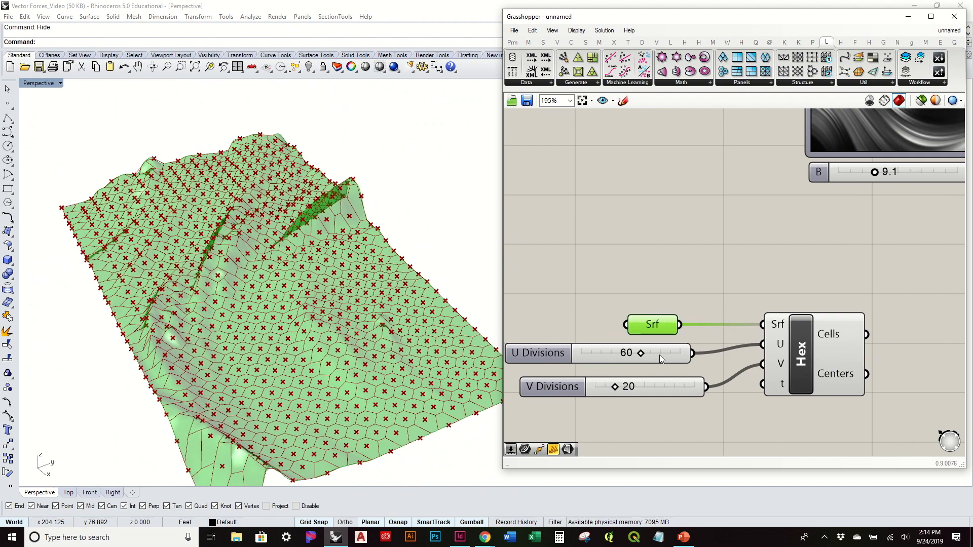
{"action": "left_click_drag", "start_coordinate": [665, 391], "coordinate": [655, 377]}
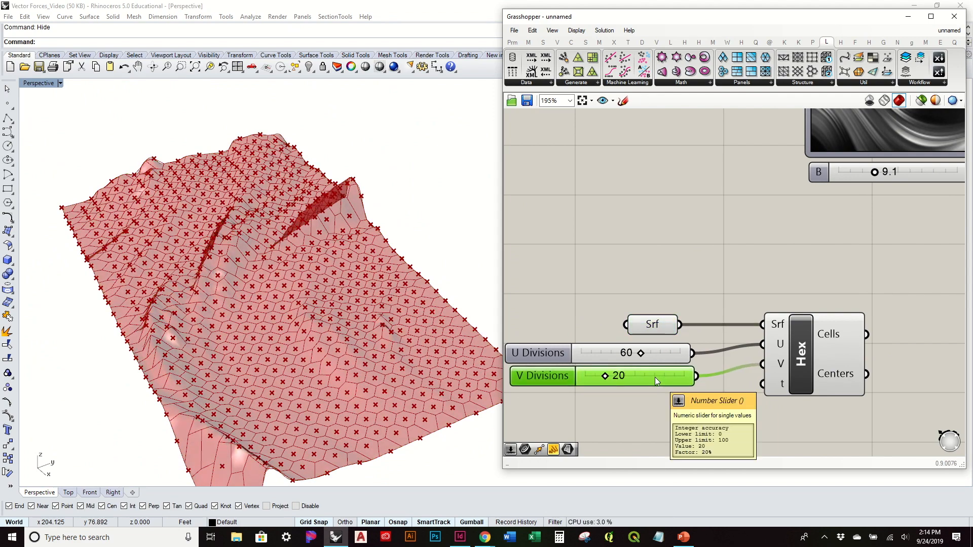
{"action": "right_click_drag", "start_coordinate": [377, 327], "coordinate": [528, 323]}
Step: Nudge the Surface parameter and the hexagon component slightly closer together
{"action": "right_click_drag", "start_coordinate": [801, 293], "coordinate": [668, 252]}
{"action": "left_click", "coordinate": [673, 300]}
{"action": "left_click", "coordinate": [582, 249]}
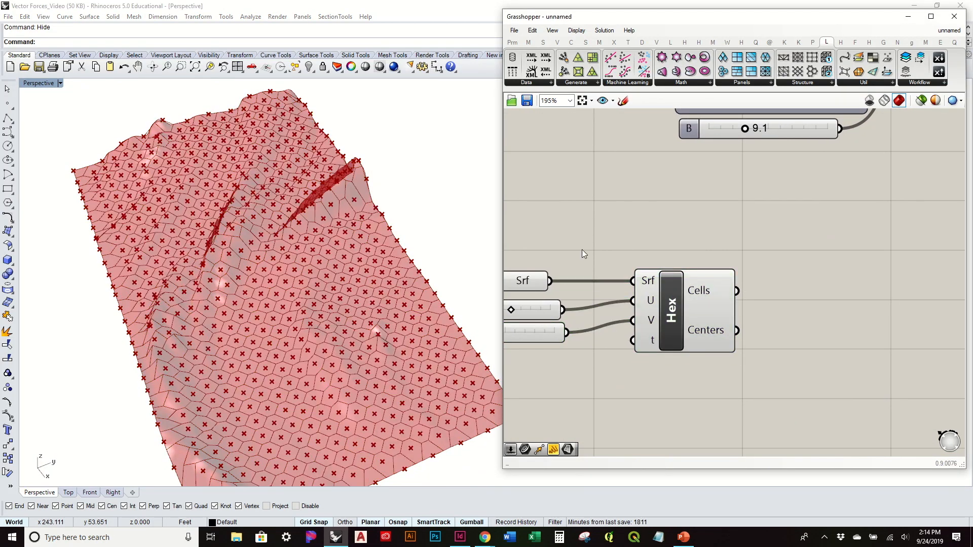
{"action": "left_click", "coordinate": [534, 278]}
{"action": "left_click_drag", "start_coordinate": [691, 306], "coordinate": [686, 310]}
{"action": "right_click", "coordinate": [750, 293]}
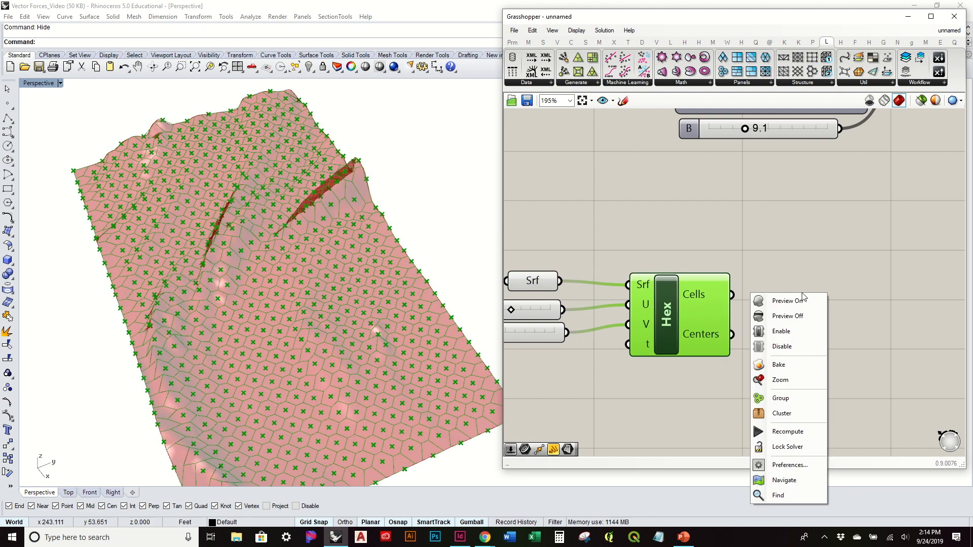
{"action": "left_click", "coordinate": [797, 248]}
{"action": "right_click_drag", "start_coordinate": [454, 336], "coordinate": [376, 272]}
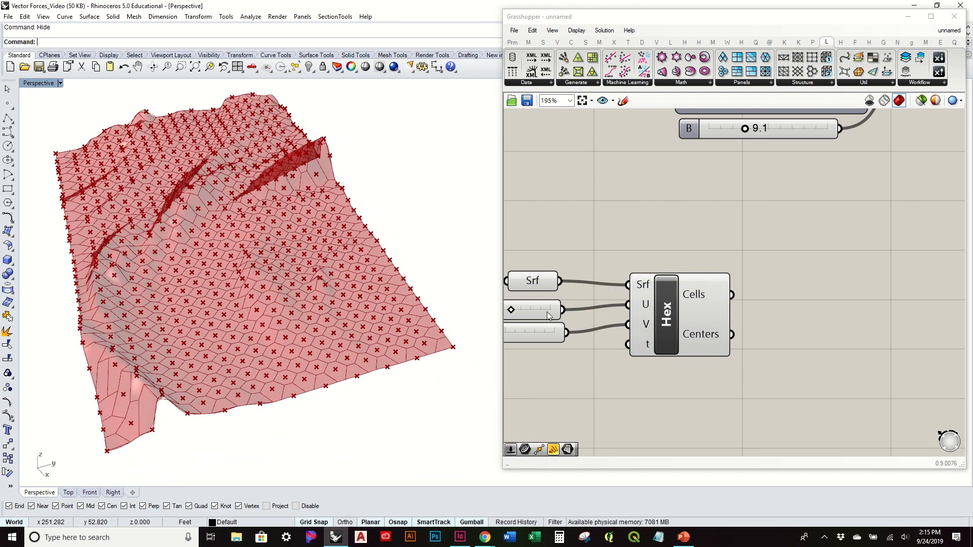
{"action": "left_click", "coordinate": [701, 339]}
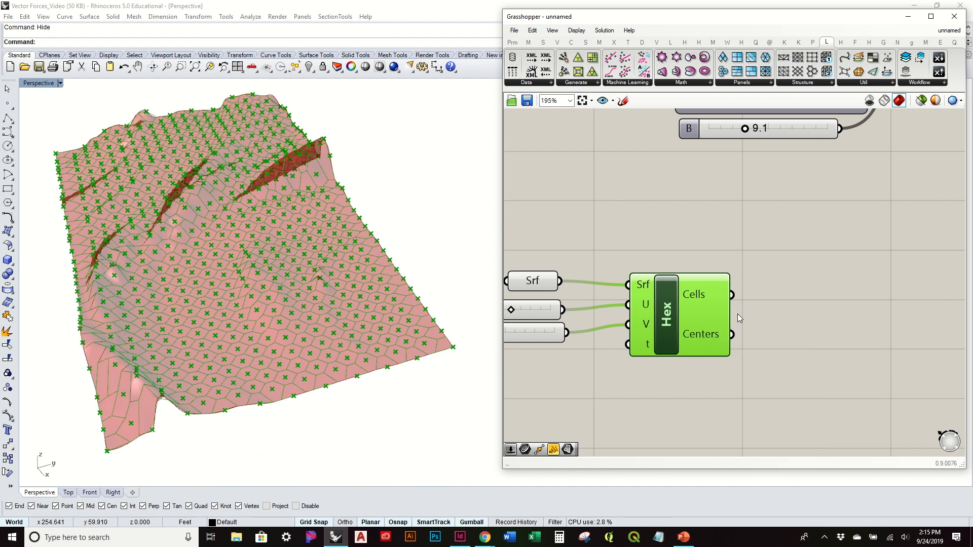
{"action": "left_click", "coordinate": [791, 241]}
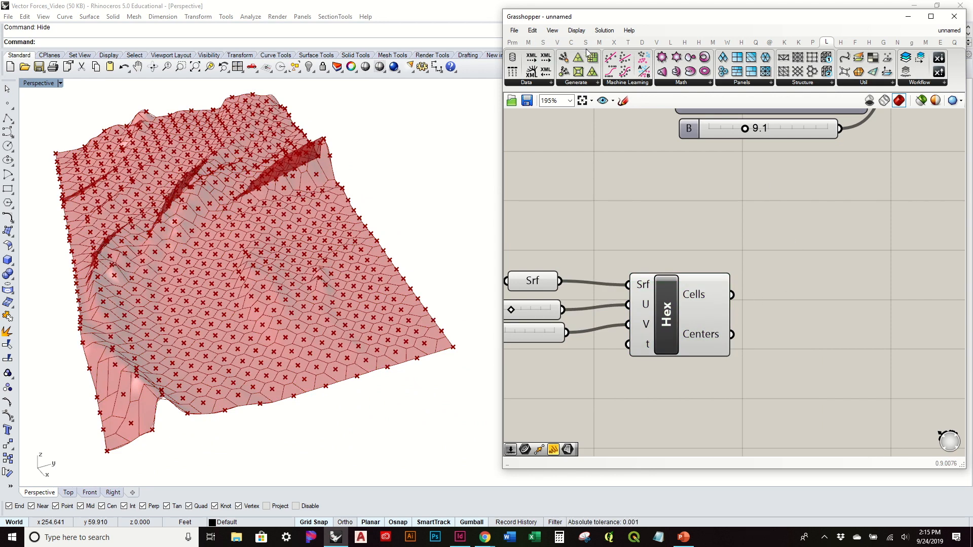
Step: Add an Evaluate Surface component beyond the hexagon component and connect the Surface parameter to its S input
{"action": "left_click", "coordinate": [586, 43]}
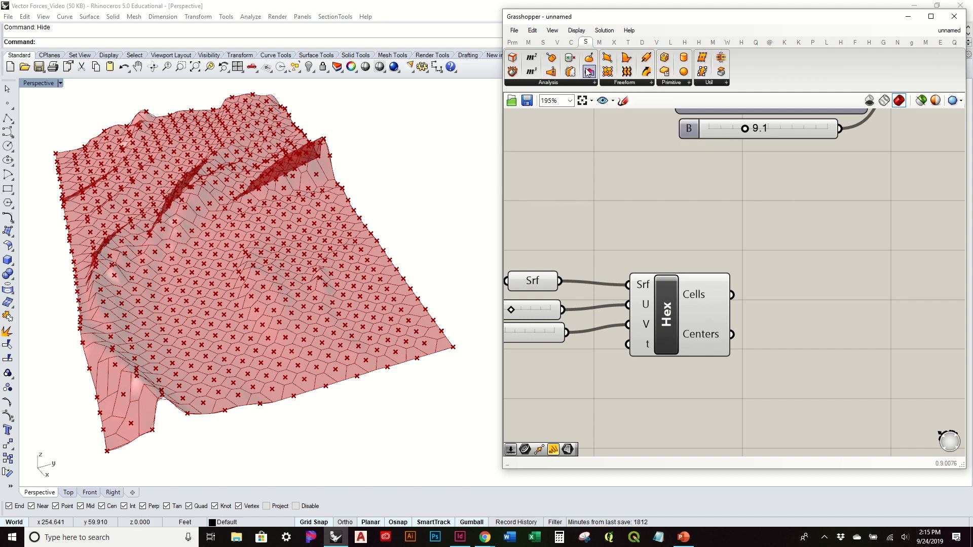
{"action": "left_click", "coordinate": [587, 83]}
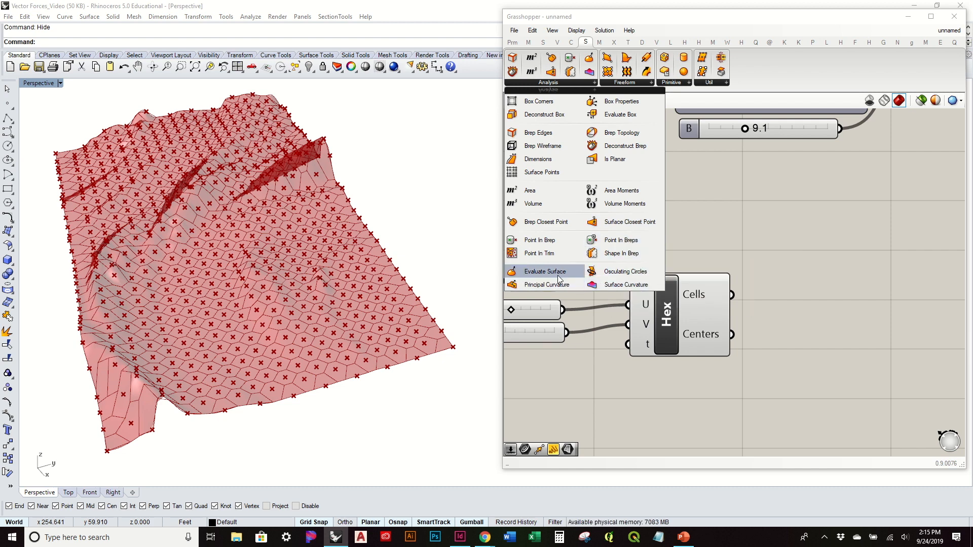
{"action": "left_click_drag", "start_coordinate": [938, 297], "coordinate": [882, 294]}
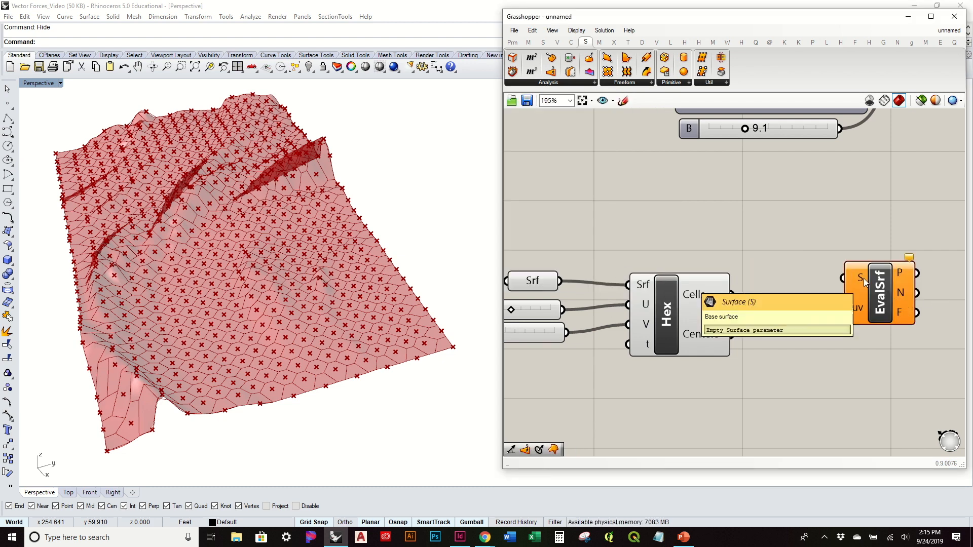
{"action": "left_click_drag", "start_coordinate": [583, 282], "coordinate": [861, 279]}
{"action": "right_click_drag", "start_coordinate": [851, 305], "coordinate": [737, 255]}
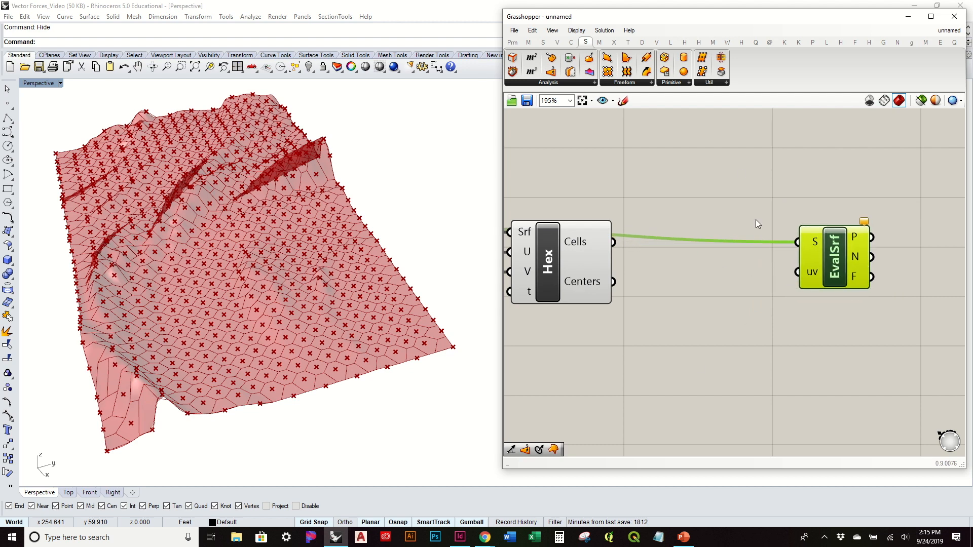
Step: Add a Surface Closest Point component, connecting the hexagon Centers to its P input and the Surface parameter to its S input
{"action": "left_click", "coordinate": [573, 87]}
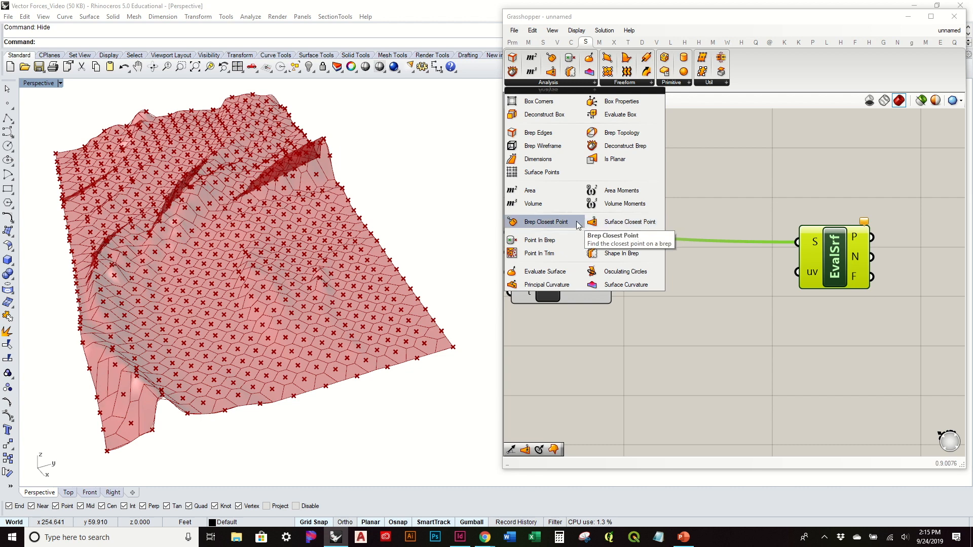
{"action": "left_click_drag", "start_coordinate": [623, 222], "coordinate": [726, 339]}
{"action": "right_click_drag", "start_coordinate": [701, 319], "coordinate": [778, 282]}
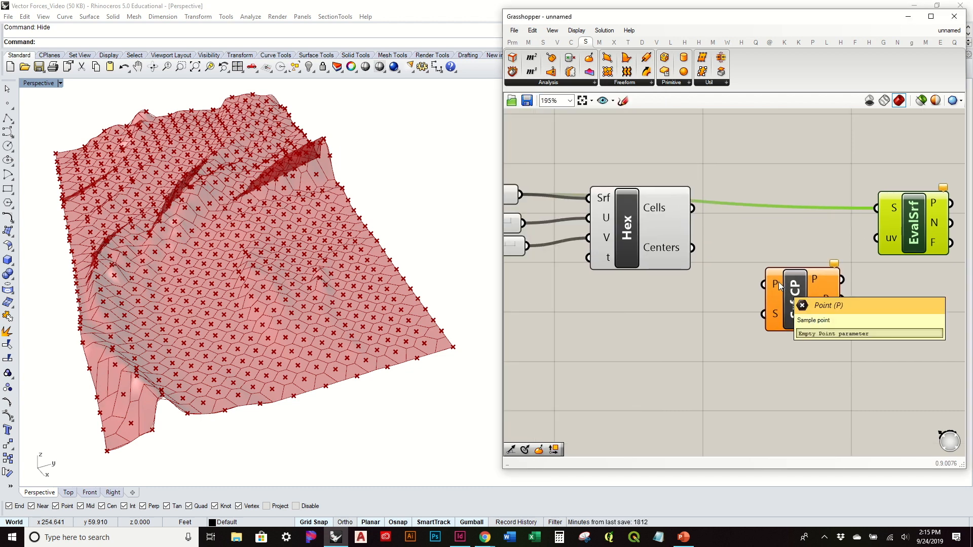
{"action": "left_click", "coordinate": [658, 250]}
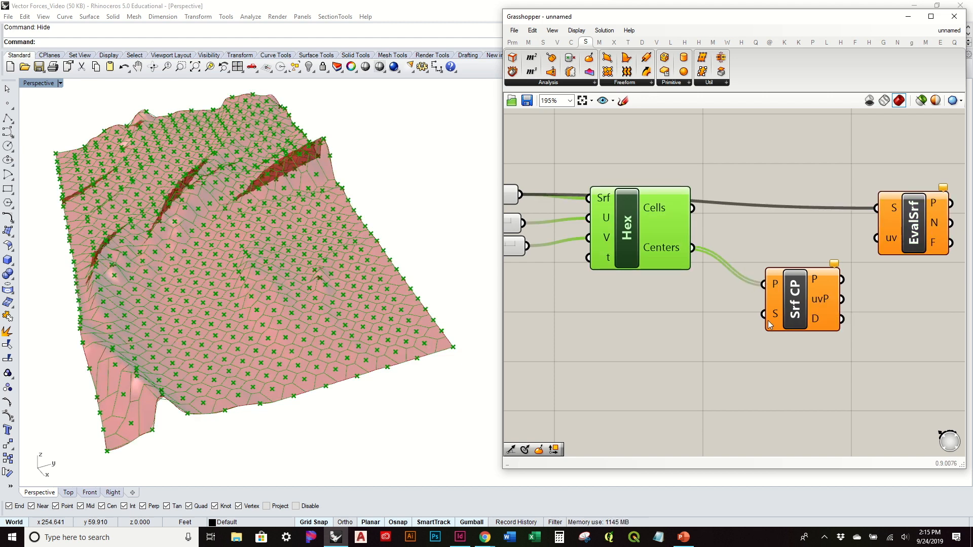
{"action": "left_click_drag", "start_coordinate": [521, 194], "coordinate": [752, 355]}
Step: Place the Surface Closest Point component below and between its neighbours and connect its uvP output to Evaluate Surface's uv input
{"action": "left_click", "coordinate": [783, 293]}
{"action": "right_click_drag", "start_coordinate": [784, 293], "coordinate": [702, 273]}
{"action": "mouse_move", "coordinate": [699, 318]}
{"action": "left_mouse_down"}
{"action": "mouse_move", "coordinate": [671, 333]}
{"action": "mouse_move", "coordinate": [692, 316]}
{"action": "mouse_move", "coordinate": [696, 327]}
{"action": "left_mouse_up"}
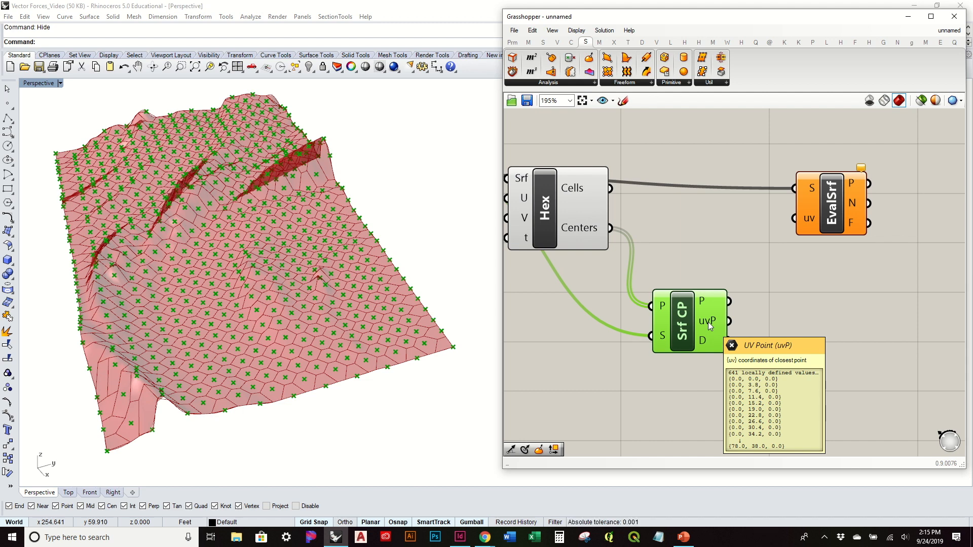
{"action": "mouse_move", "coordinate": [813, 222]}
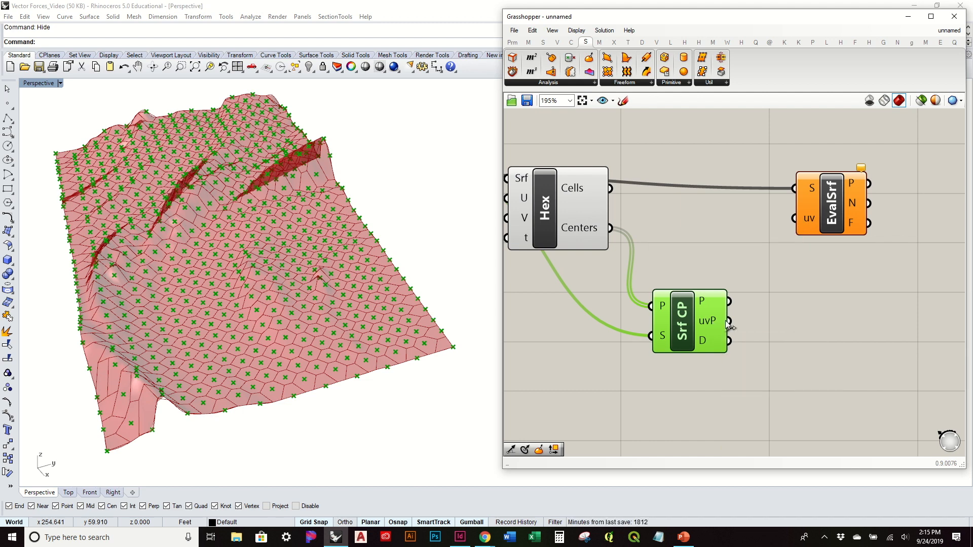
{"action": "left_click_drag", "start_coordinate": [739, 319], "coordinate": [794, 219]}
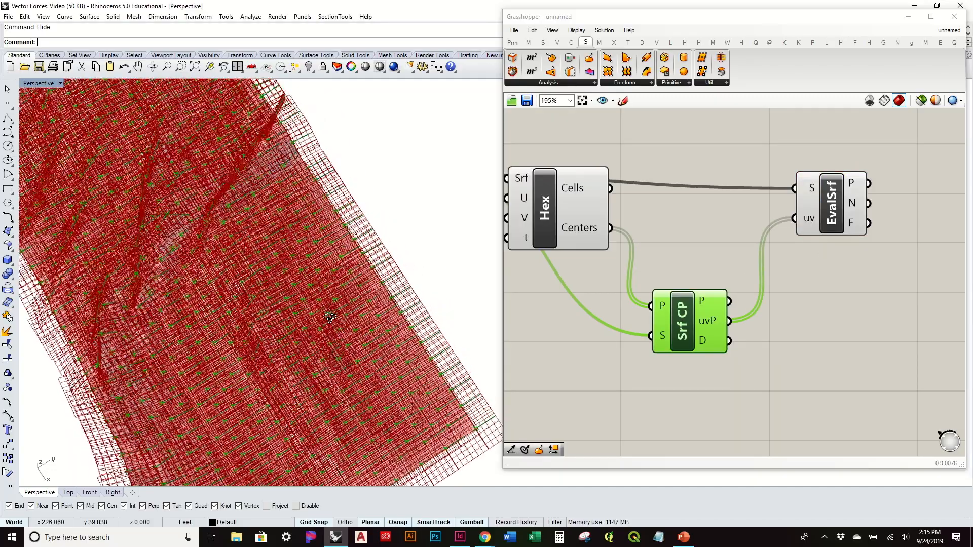
Step: Examine the evaluated frames across the surface from several angles and distances
{"action": "scroll", "coordinate": [325, 237], "scroll_direction": "up", "scroll_amount": 8}
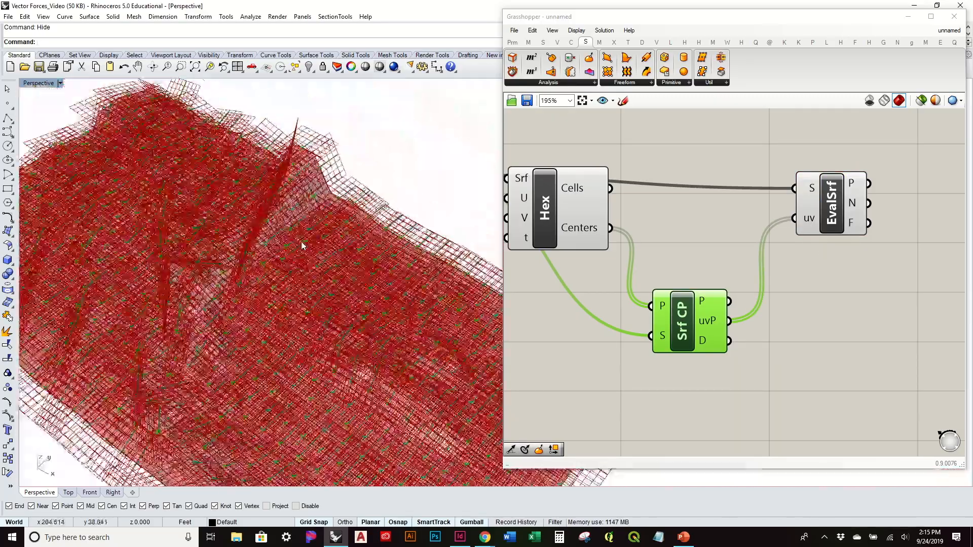
{"action": "right_click_drag", "start_coordinate": [363, 299], "coordinate": [343, 254]}
{"action": "scroll", "coordinate": [217, 218], "scroll_direction": "down", "scroll_amount": 7}
{"action": "right_click_drag", "start_coordinate": [212, 219], "coordinate": [234, 203]}
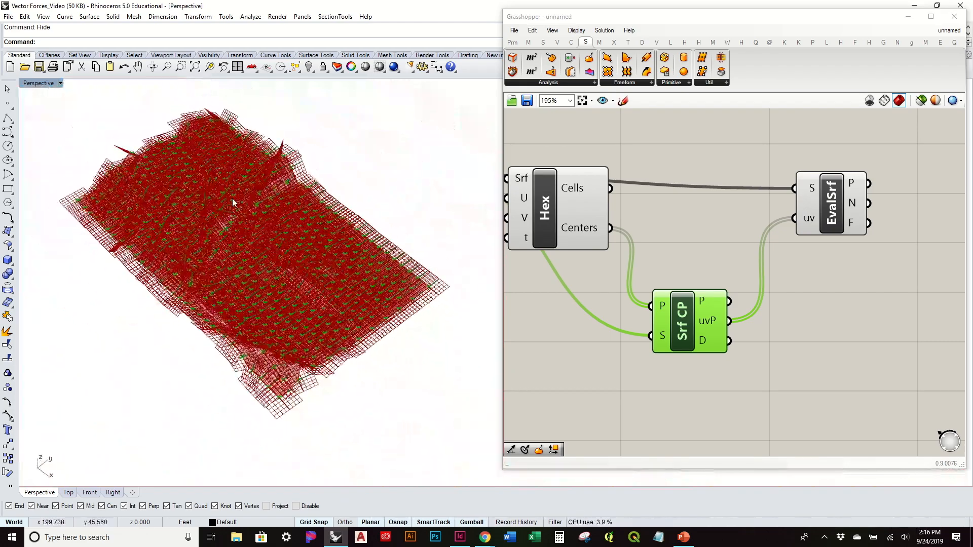
{"action": "right_click_drag", "start_coordinate": [347, 306], "coordinate": [329, 267]}
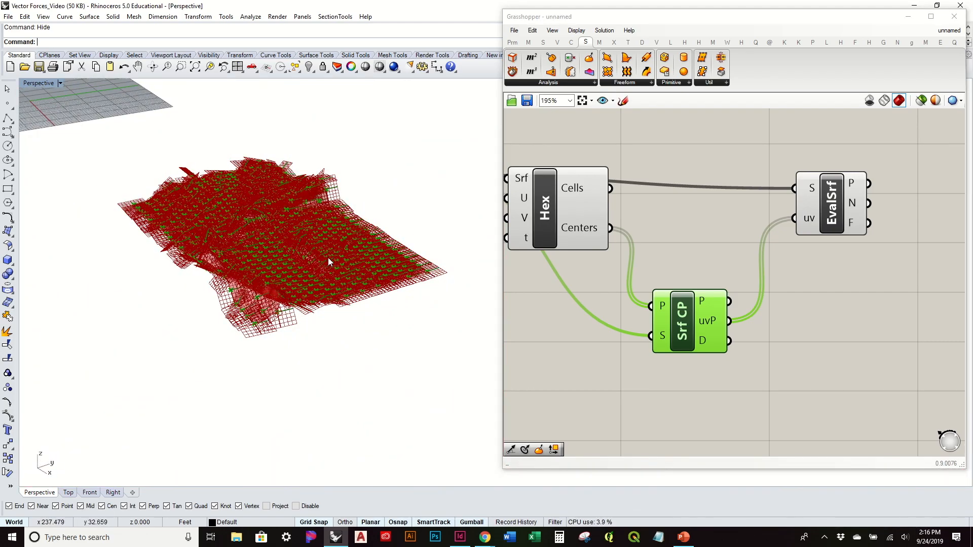
{"action": "scroll", "coordinate": [327, 257], "scroll_direction": "up", "scroll_amount": 10}
{"action": "scroll", "coordinate": [178, 288], "scroll_direction": "down", "scroll_amount": 5}
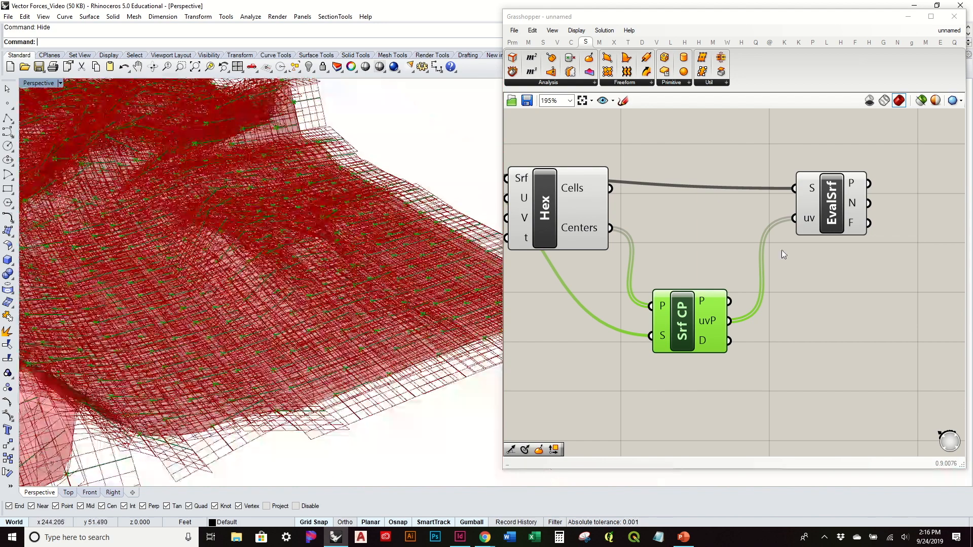
Step: Turn off the preview of the Evaluate Surface component
{"action": "left_click", "coordinate": [832, 205]}
{"action": "right_click", "coordinate": [832, 204]}
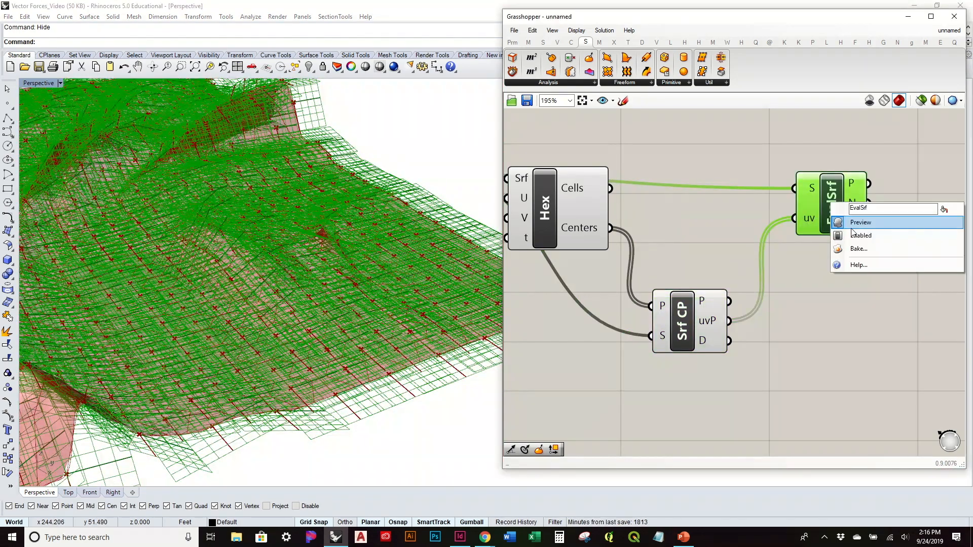
{"action": "left_click", "coordinate": [855, 221]}
{"action": "left_click", "coordinate": [829, 316]}
{"action": "scroll", "coordinate": [324, 284], "scroll_direction": "down", "scroll_amount": 3}
{"action": "right_click_drag", "start_coordinate": [325, 284], "coordinate": [325, 308]}
{"action": "scroll", "coordinate": [325, 308], "scroll_direction": "up", "scroll_amount": 3}
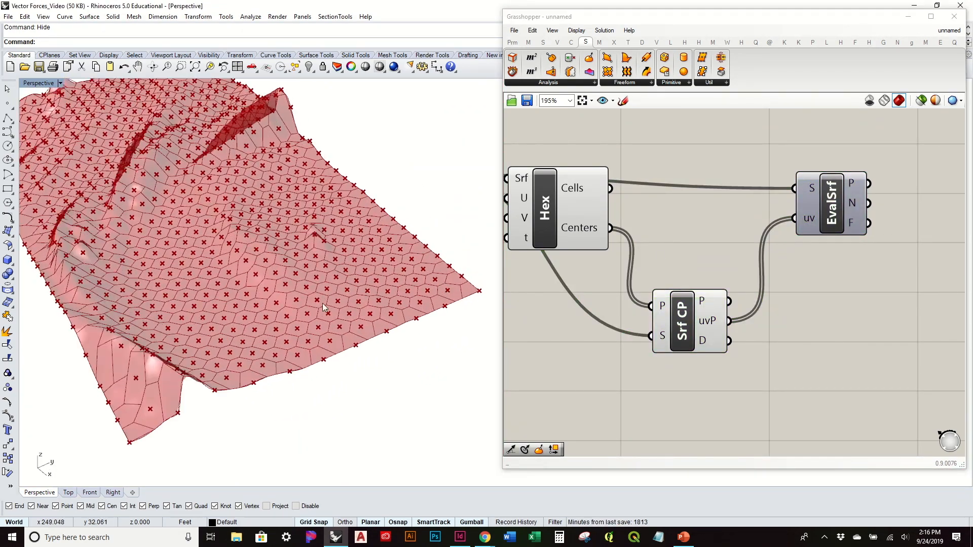
Step: Move the Evaluate Surface and Surface Closest Point components closer to the hexagon component
{"action": "left_click_drag", "start_coordinate": [816, 210], "coordinate": [787, 204]}
{"action": "left_click_drag", "start_coordinate": [676, 311], "coordinate": [667, 275]}
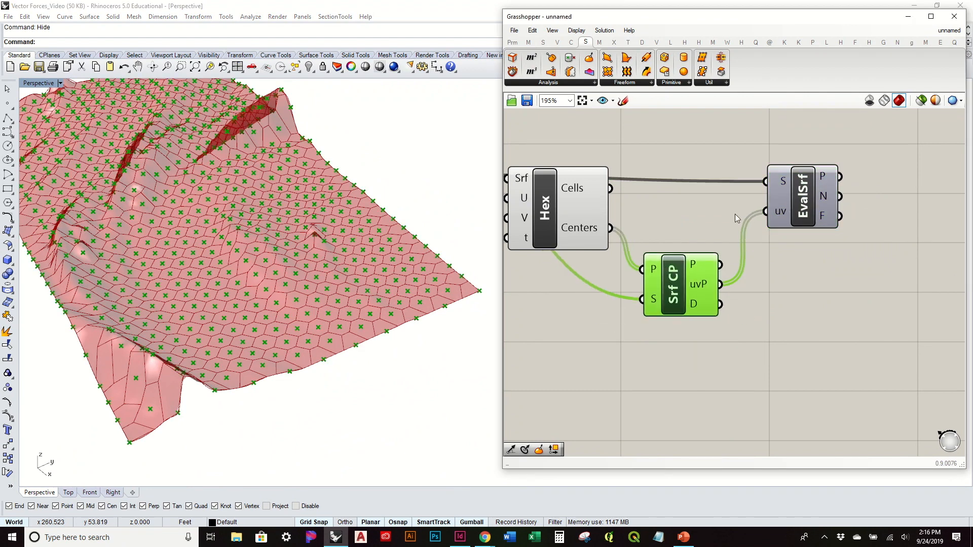
{"action": "right_click_drag", "start_coordinate": [794, 195], "coordinate": [702, 259]}
{"action": "left_click_drag", "start_coordinate": [702, 258], "coordinate": [681, 246]}
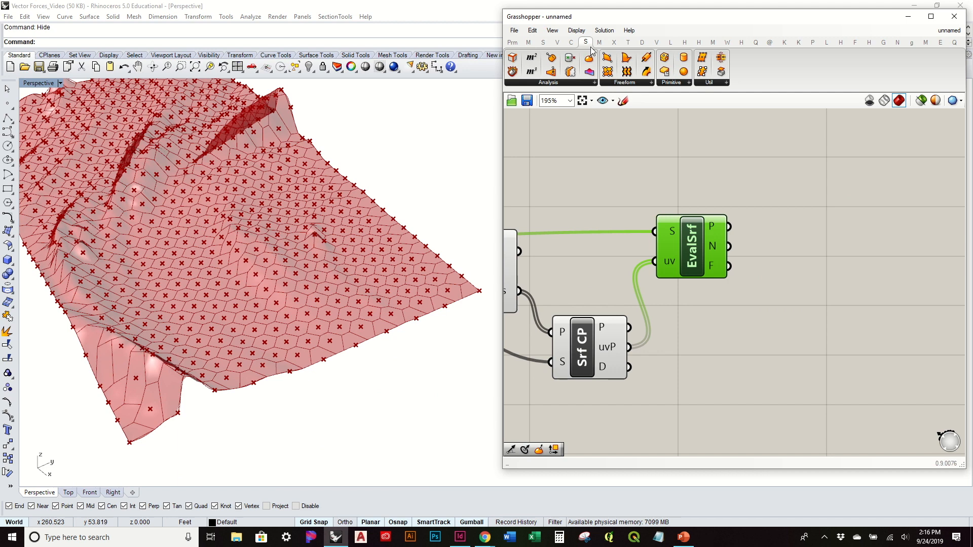
Step: Add a Line SDL component beyond the Evaluate Surface component
{"action": "mouse_move", "coordinate": [604, 48]}
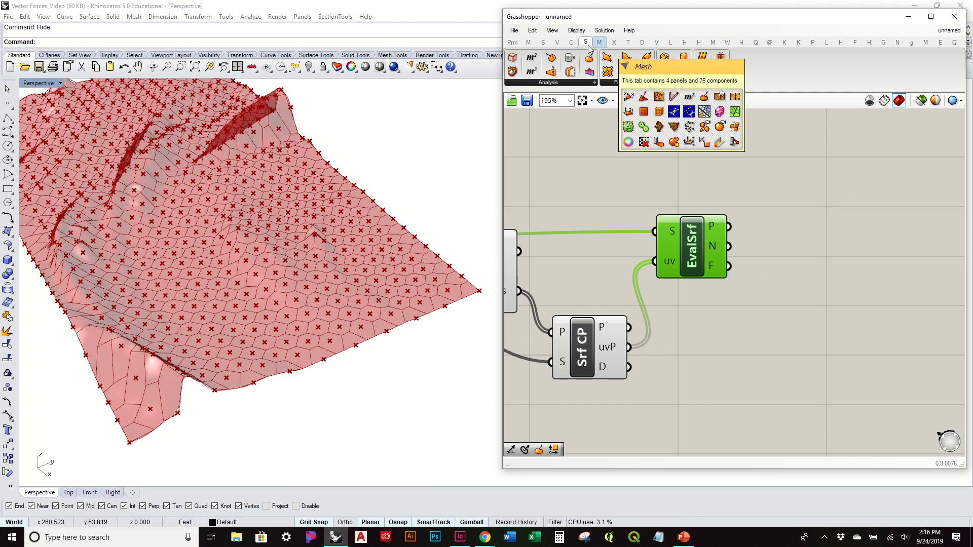
{"action": "left_click", "coordinate": [567, 45]}
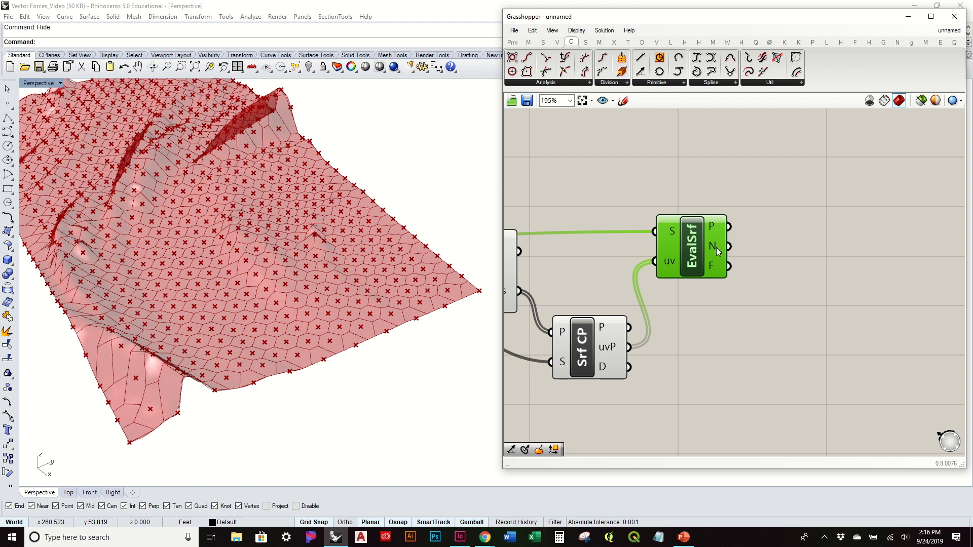
{"action": "mouse_move", "coordinate": [716, 251]}
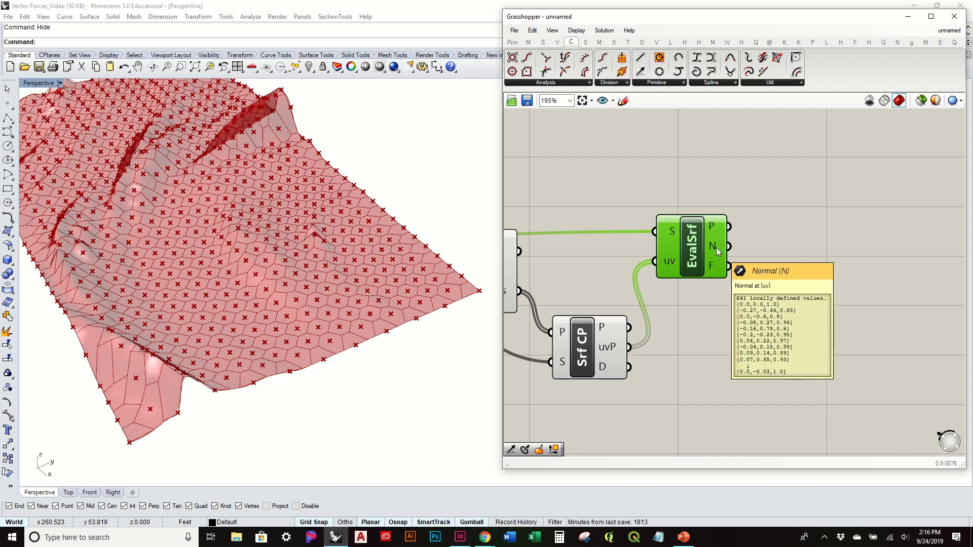
{"action": "left_click", "coordinate": [661, 83]}
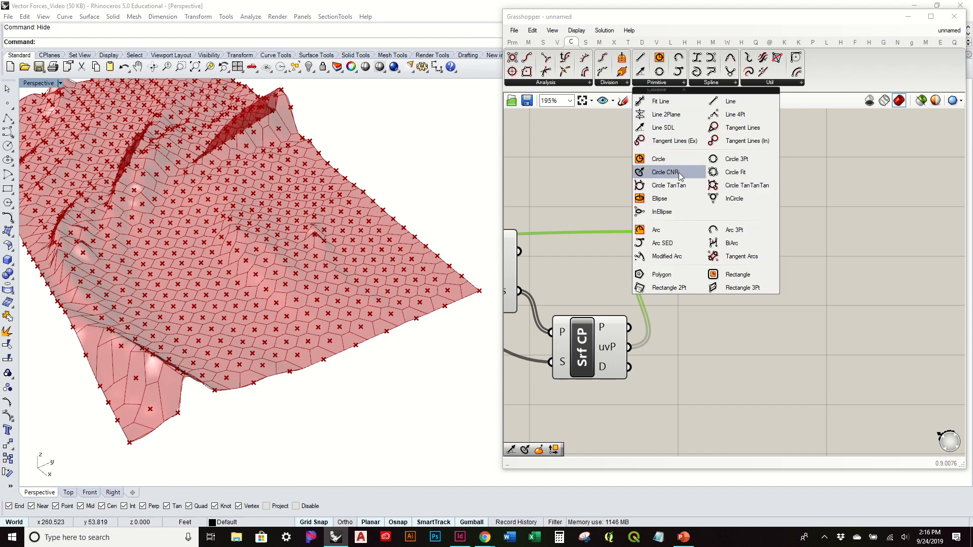
{"action": "left_click_drag", "start_coordinate": [663, 127], "coordinate": [799, 171]}
{"action": "right_click_drag", "start_coordinate": [320, 231], "coordinate": [262, 205]}
{"action": "scroll", "coordinate": [222, 273], "scroll_direction": "up", "scroll_amount": 5}
{"action": "right_click_drag", "start_coordinate": [238, 264], "coordinate": [259, 254]}
{"action": "scroll", "coordinate": [304, 304], "scroll_direction": "down", "scroll_amount": 5}
{"action": "right_click_drag", "start_coordinate": [317, 324], "coordinate": [401, 315]}
{"action": "left_click_drag", "start_coordinate": [799, 172], "coordinate": [855, 203]}
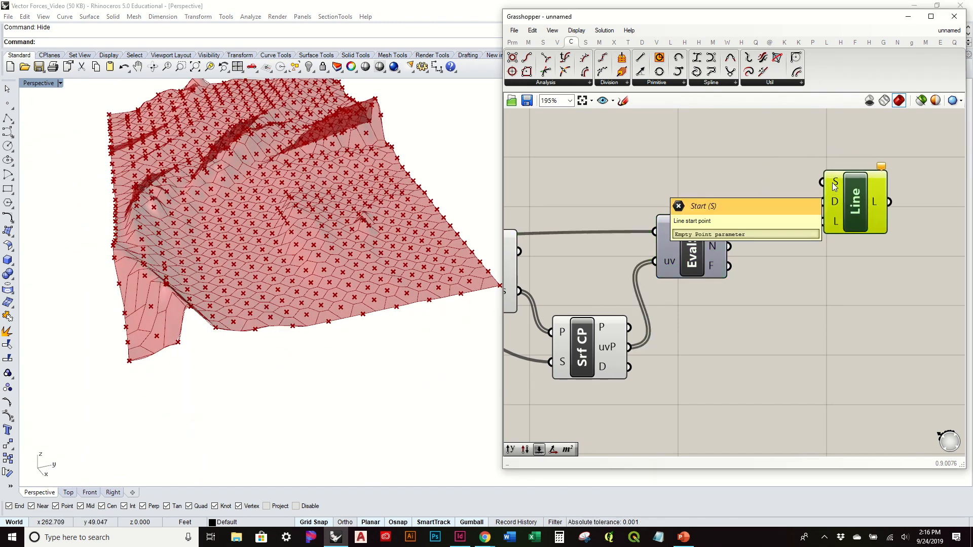
Step: Connect Evaluate Surface's P output to the Line's S input and its N output to the Line's D input
{"action": "mouse_move", "coordinate": [718, 232]}
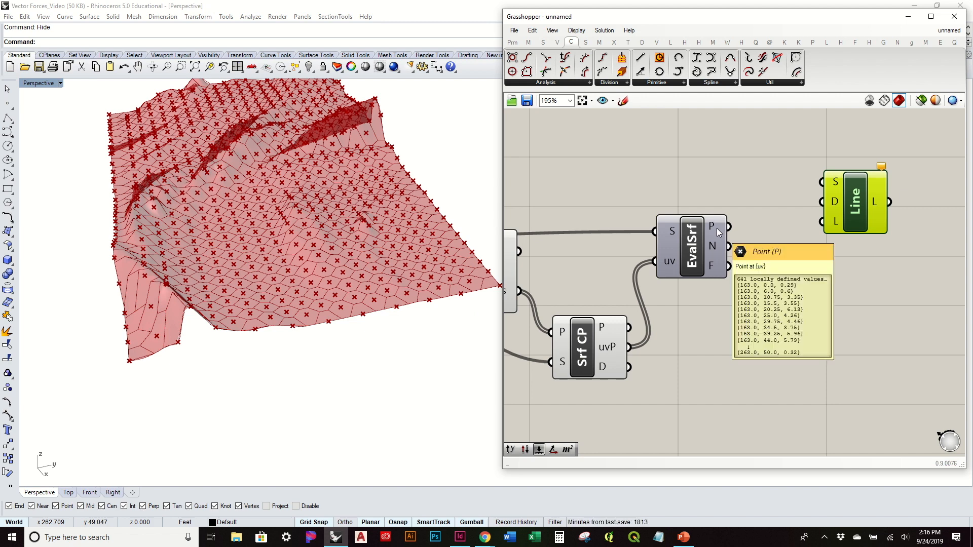
{"action": "left_click_drag", "start_coordinate": [723, 233], "coordinate": [850, 227]}
{"action": "mouse_move", "coordinate": [714, 247]}
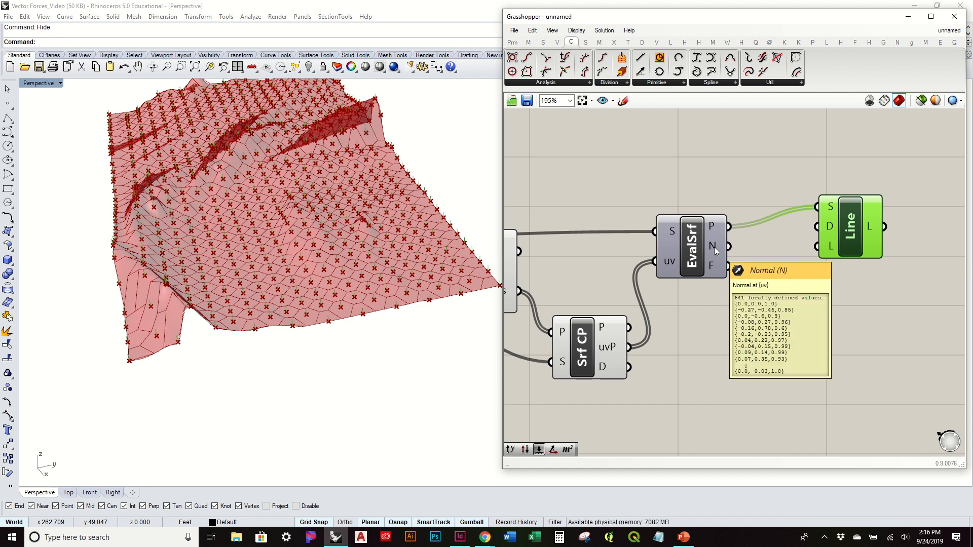
{"action": "left_click_drag", "start_coordinate": [728, 247], "coordinate": [839, 253]}
Step: Turn off the previews of the hexagon, Surface Closest Point and Evaluate Surface components together
{"action": "right_click_drag", "start_coordinate": [402, 344], "coordinate": [427, 327]}
{"action": "right_click_drag", "start_coordinate": [710, 347], "coordinate": [838, 330]}
{"action": "left_click_drag", "start_coordinate": [752, 404], "coordinate": [582, 203]}
{"action": "middle_click", "coordinate": [580, 198]}
{"action": "left_click", "coordinate": [611, 167]}
{"action": "left_click", "coordinate": [696, 179]}
Step: Examine the normal lines across the surface up close and from a distance
{"action": "right_click_drag", "start_coordinate": [417, 226], "coordinate": [271, 252]}
{"action": "scroll", "coordinate": [282, 191], "scroll_direction": "up", "scroll_amount": 6}
{"action": "scroll", "coordinate": [271, 252], "scroll_direction": "up", "scroll_amount": 10}
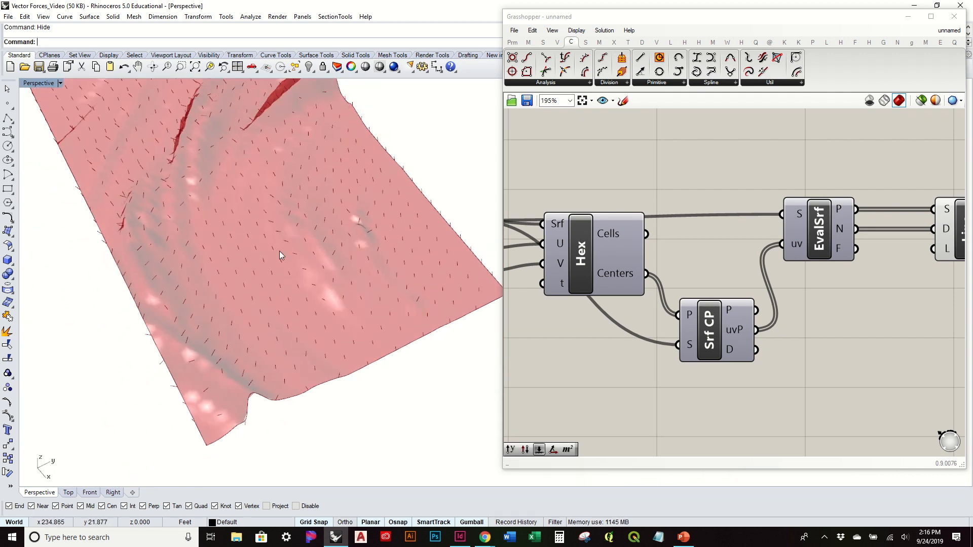
{"action": "right_click_drag", "start_coordinate": [273, 296], "coordinate": [210, 293]}
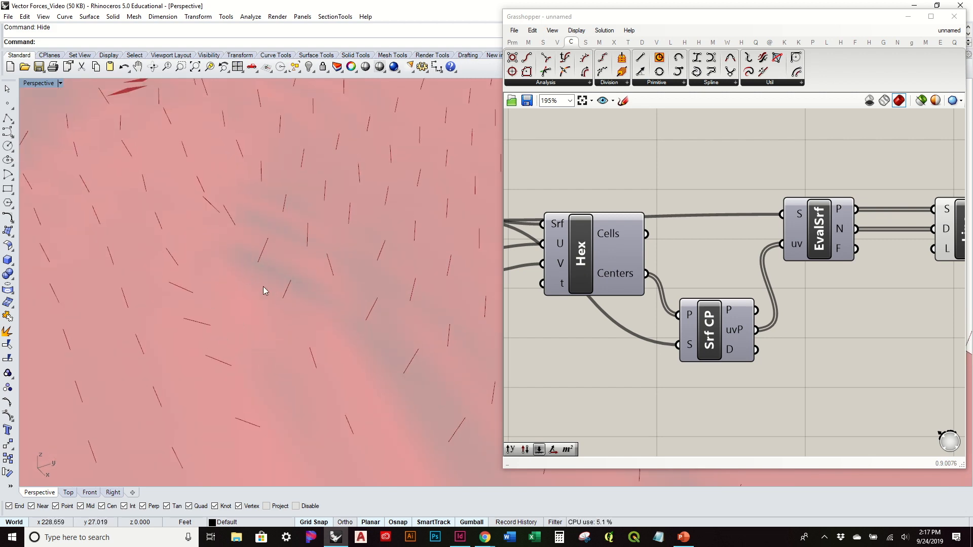
{"action": "scroll", "coordinate": [332, 283], "scroll_direction": "down", "scroll_amount": 7}
{"action": "mouse_move", "coordinate": [330, 263]}
{"action": "right_mouse_down"}
{"action": "mouse_move", "coordinate": [340, 322]}
{"action": "mouse_move", "coordinate": [322, 251]}
{"action": "right_mouse_up"}
{"action": "scroll", "coordinate": [315, 246], "scroll_direction": "down", "scroll_amount": 7}
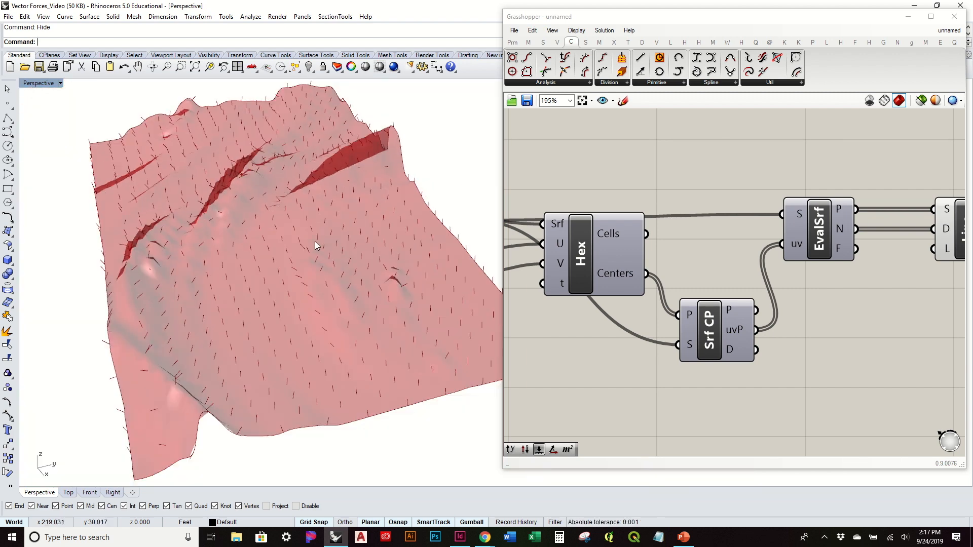
Step: Set the hexagon component's U Divisions slider to 84 and its V Divisions slider to 63
{"action": "right_click_drag", "start_coordinate": [758, 338], "coordinate": [722, 283]}
{"action": "mouse_move", "coordinate": [439, 357]}
{"action": "right_mouse_down"}
{"action": "mouse_move", "coordinate": [433, 297]}
{"action": "mouse_move", "coordinate": [451, 347]}
{"action": "right_mouse_up"}
{"action": "right_click_drag", "start_coordinate": [674, 302], "coordinate": [821, 310]}
{"action": "scroll", "coordinate": [821, 310], "scroll_direction": "down", "scroll_amount": 1}
{"action": "scroll", "coordinate": [543, 218], "scroll_direction": "up", "scroll_amount": 4}
{"action": "left_click_drag", "start_coordinate": [642, 228], "coordinate": [680, 228]}
{"action": "left_click_drag", "start_coordinate": [587, 268], "coordinate": [655, 266]}
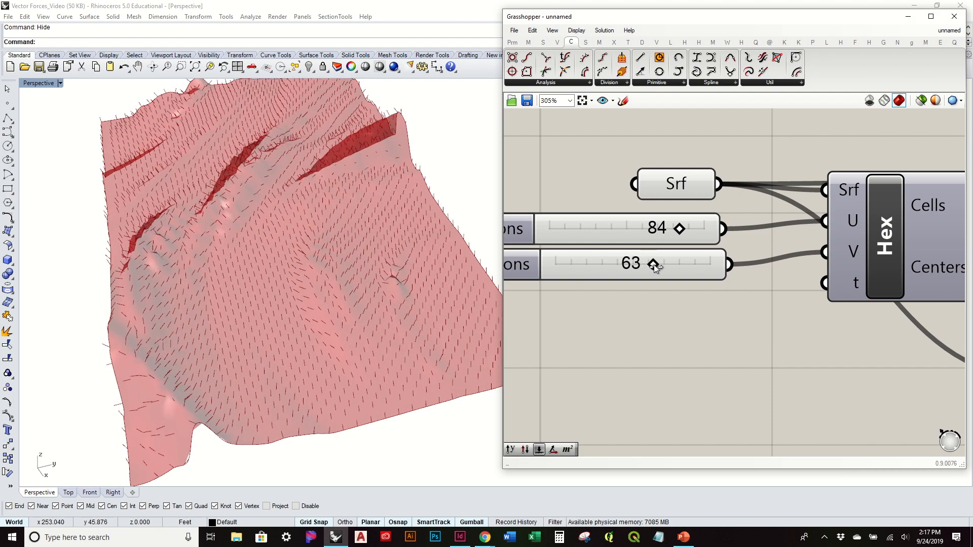
Step: Turn off the preview of the Surface parameter feeding the hexagon component
{"action": "right_click_drag", "start_coordinate": [332, 297], "coordinate": [95, 376]}
{"action": "left_click", "coordinate": [681, 186]}
{"action": "right_click", "coordinate": [684, 186]}
{"action": "left_click", "coordinate": [748, 205]}
{"action": "right_click_drag", "start_coordinate": [325, 263], "coordinate": [78, 263]}
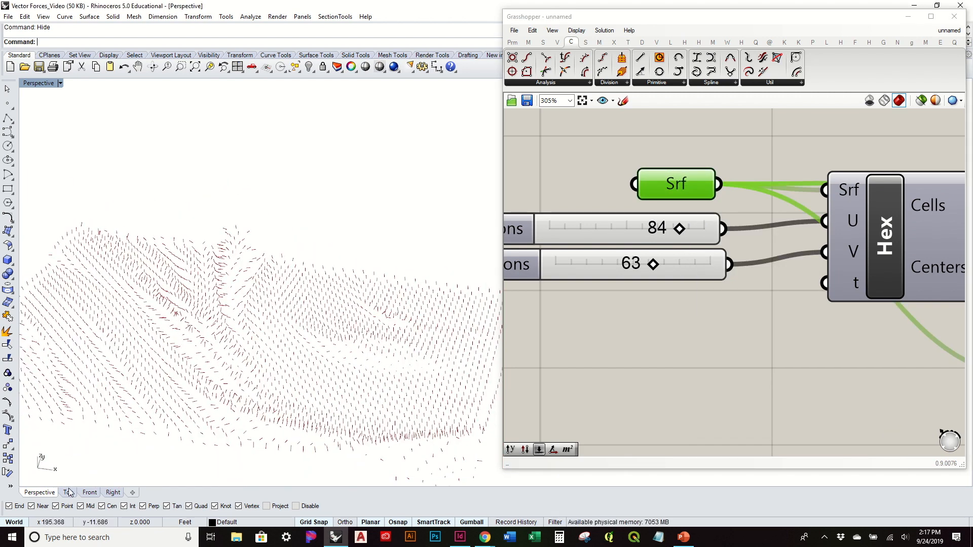
Step: Examine the pattern of the normal lines from the Top view at several zoom levels
{"action": "left_click", "coordinate": [70, 493]}
{"action": "scroll", "coordinate": [274, 294], "scroll_direction": "up", "scroll_amount": 3}
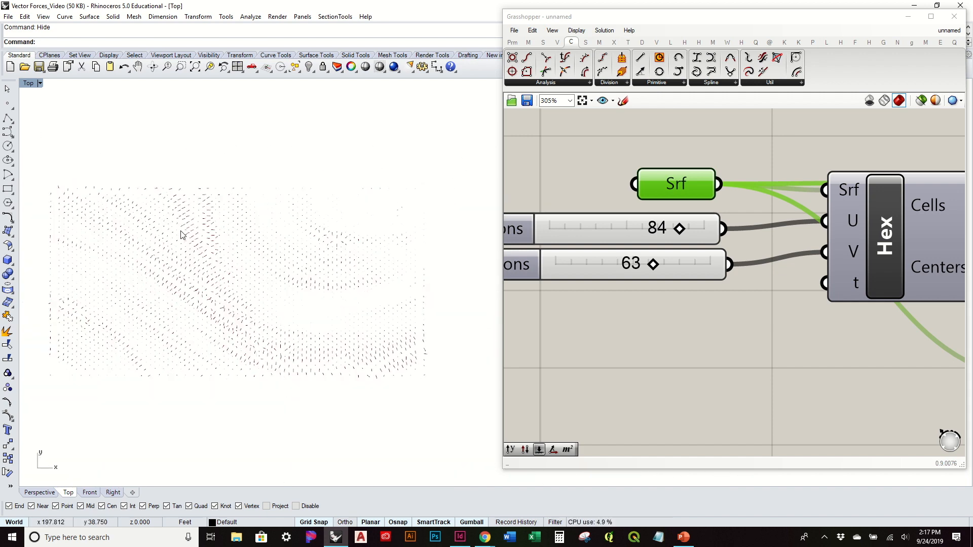
{"action": "scroll", "coordinate": [351, 222], "scroll_direction": "down", "scroll_amount": 3}
{"action": "scroll", "coordinate": [348, 271], "scroll_direction": "up", "scroll_amount": 6}
{"action": "scroll", "coordinate": [298, 275], "scroll_direction": "down", "scroll_amount": 4}
{"action": "scroll", "coordinate": [298, 275], "scroll_direction": "down", "scroll_amount": 3}
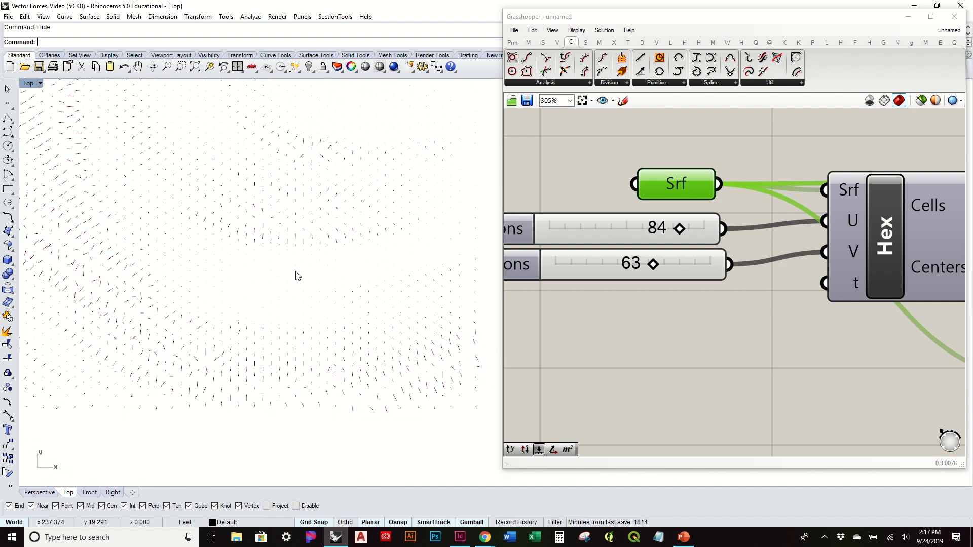
{"action": "right_click_drag", "start_coordinate": [297, 276], "coordinate": [324, 307]}
{"action": "scroll", "coordinate": [326, 312], "scroll_direction": "down", "scroll_amount": 2}
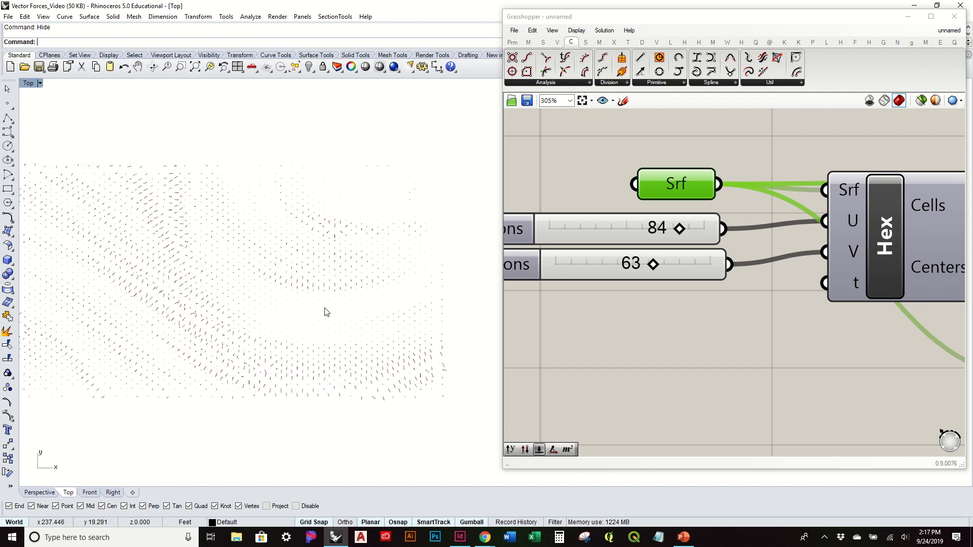
{"action": "right_click_drag", "start_coordinate": [279, 312], "coordinate": [357, 326]}
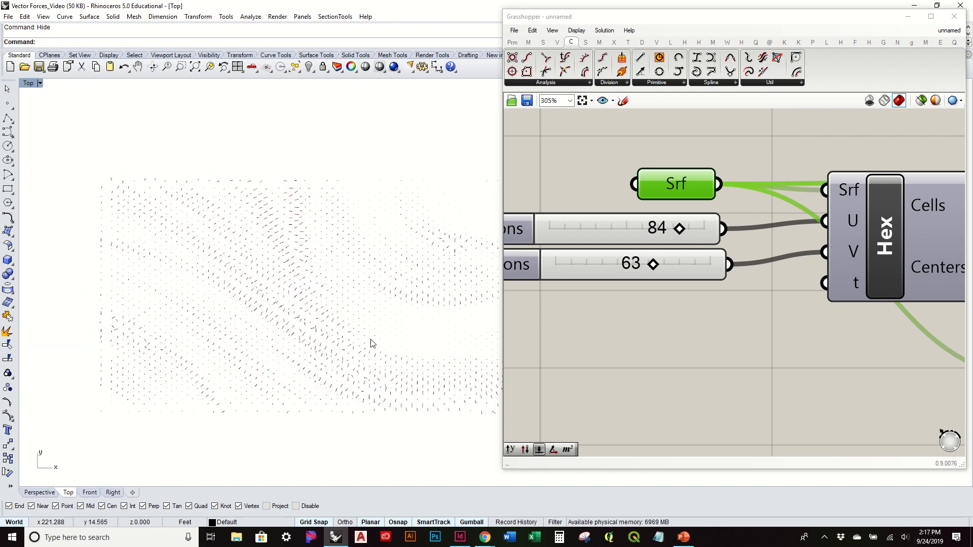
{"action": "scroll", "coordinate": [297, 240], "scroll_direction": "up", "scroll_amount": 5}
{"action": "scroll", "coordinate": [326, 228], "scroll_direction": "down", "scroll_amount": 6}
{"action": "right_click_drag", "start_coordinate": [314, 223], "coordinate": [217, 260]}
{"action": "scroll", "coordinate": [243, 234], "scroll_direction": "down", "scroll_amount": 4}
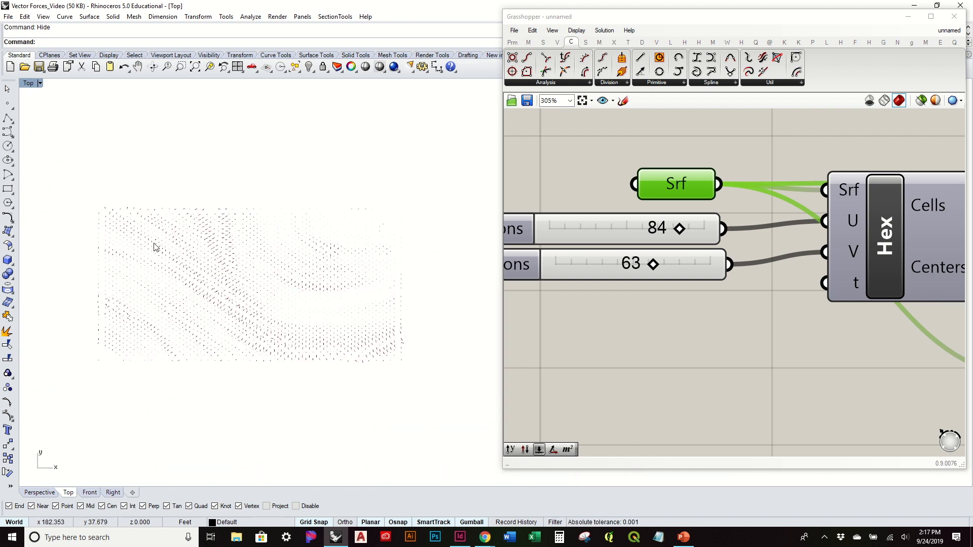
{"action": "scroll", "coordinate": [320, 238], "scroll_direction": "down", "scroll_amount": 6}
{"action": "scroll", "coordinate": [299, 231], "scroll_direction": "up", "scroll_amount": 10}
{"action": "scroll", "coordinate": [267, 228], "scroll_direction": "down", "scroll_amount": 6}
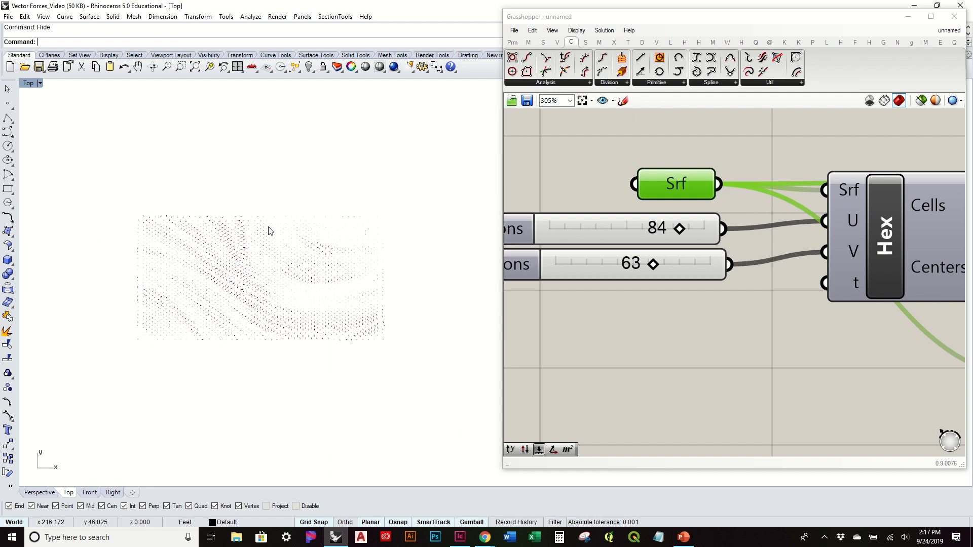
{"action": "scroll", "coordinate": [413, 263], "scroll_direction": "up", "scroll_amount": 5}
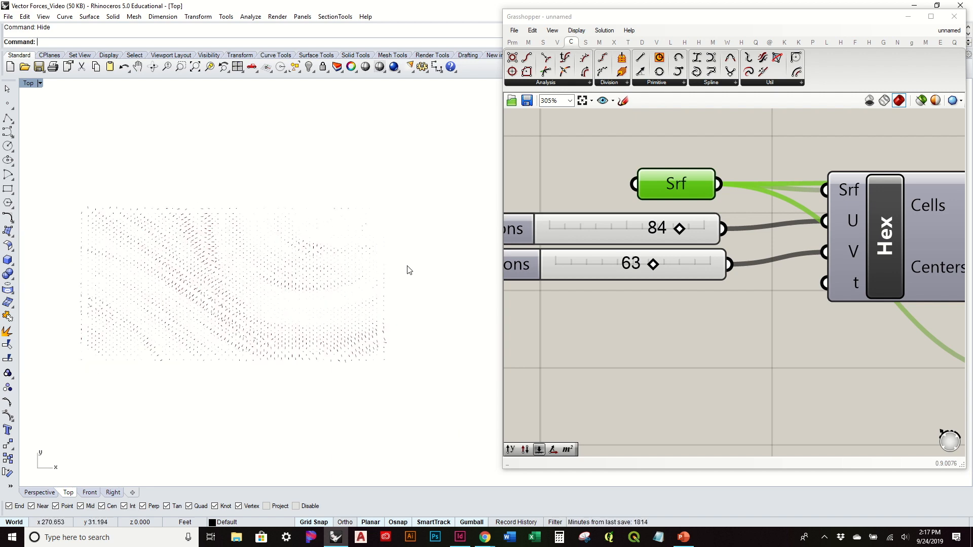
{"action": "scroll", "coordinate": [697, 299], "scroll_direction": "down", "scroll_amount": 5}
Step: Return to the Perspective view and delete the Line SDL component
{"action": "right_click_drag", "start_coordinate": [610, 322], "coordinate": [584, 381]}
{"action": "right_click_drag", "start_coordinate": [318, 272], "coordinate": [286, 270]}
{"action": "right_click_drag", "start_coordinate": [840, 320], "coordinate": [741, 318]}
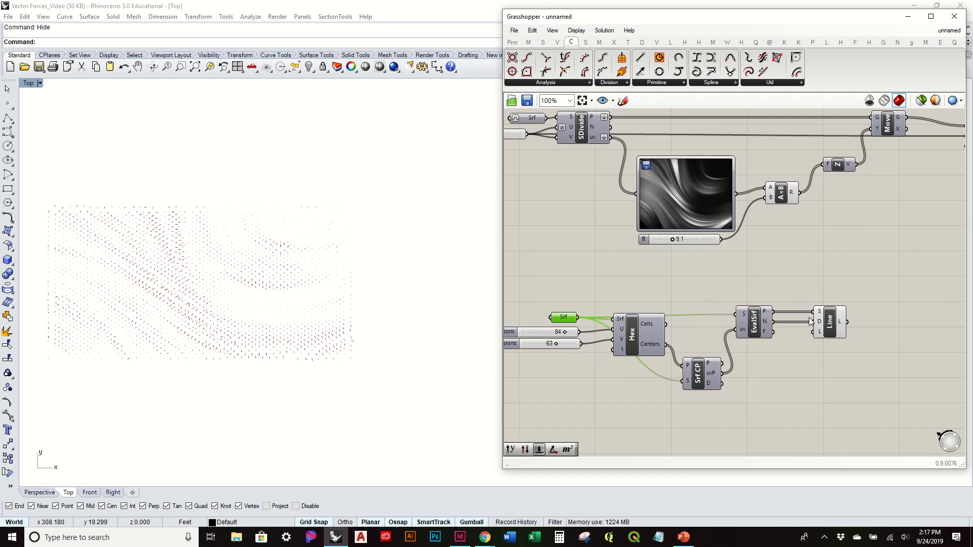
{"action": "left_click", "coordinate": [40, 492]}
{"action": "right_click_drag", "start_coordinate": [341, 362], "coordinate": [311, 304]}
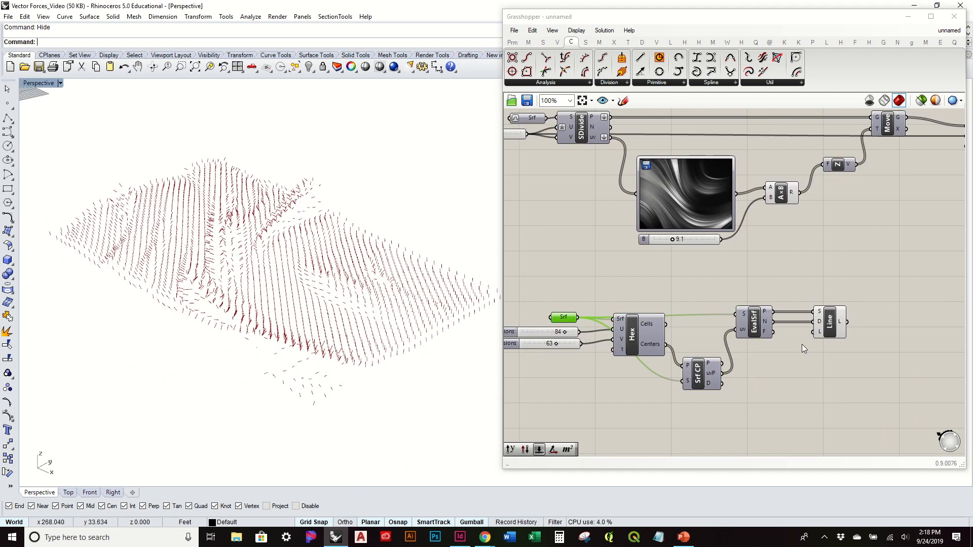
{"action": "left_click", "coordinate": [836, 321]}
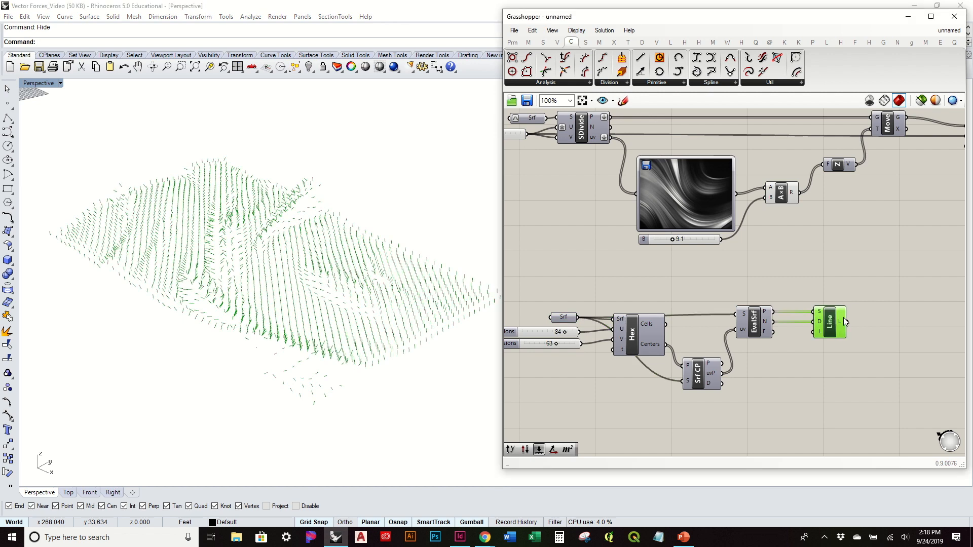
{"action": "key", "text": "Delete"}
Step: Turn the hexagon component's preview back on
{"action": "left_click", "coordinate": [637, 339]}
{"action": "right_click", "coordinate": [637, 338]}
{"action": "left_click", "coordinate": [681, 360]}
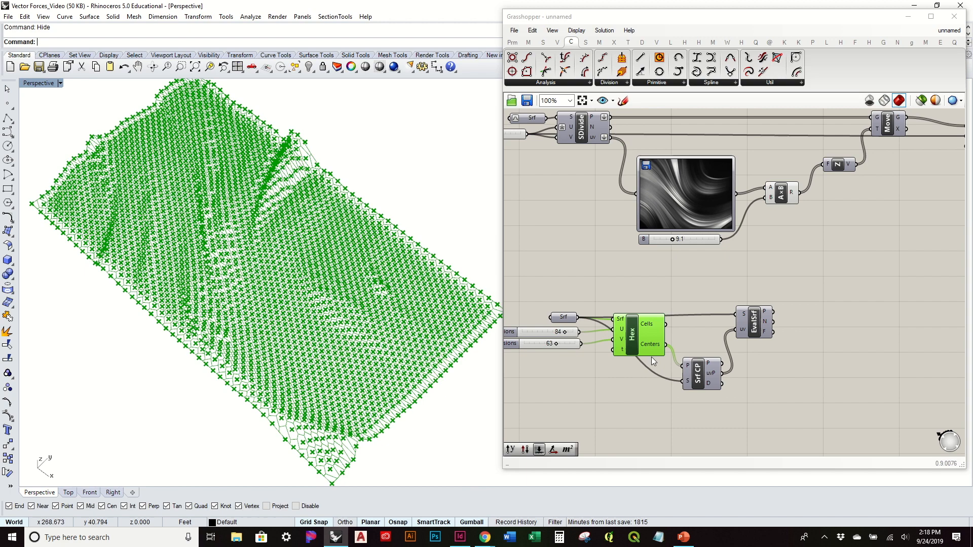
{"action": "right_click_drag", "start_coordinate": [386, 369], "coordinate": [446, 348]}
{"action": "scroll", "coordinate": [430, 319], "scroll_direction": "up", "scroll_amount": 5}
Step: Adjust the spacing of the Evaluate Surface and Surface Closest Point components beyond the hexagon component
{"action": "right_click_drag", "start_coordinate": [769, 345], "coordinate": [787, 315]}
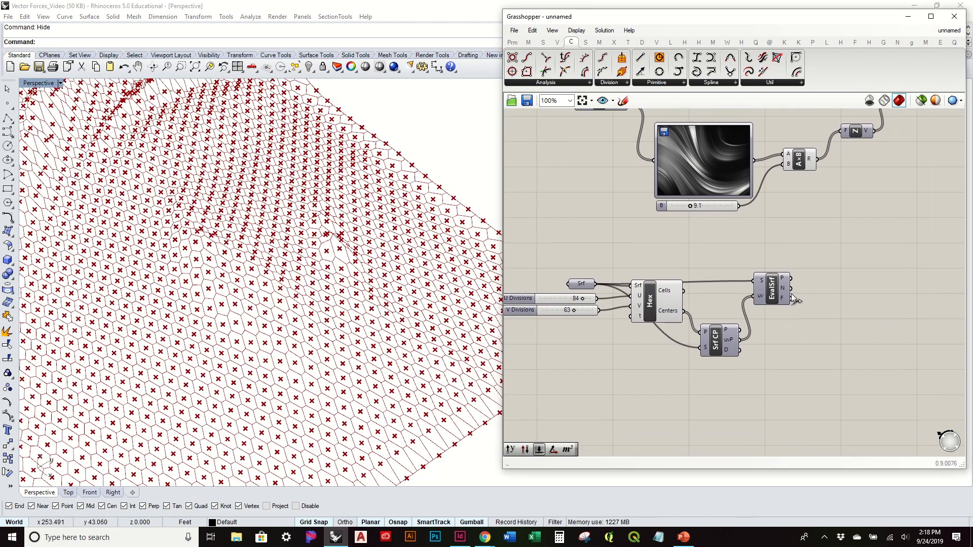
{"action": "mouse_move", "coordinate": [787, 292]}
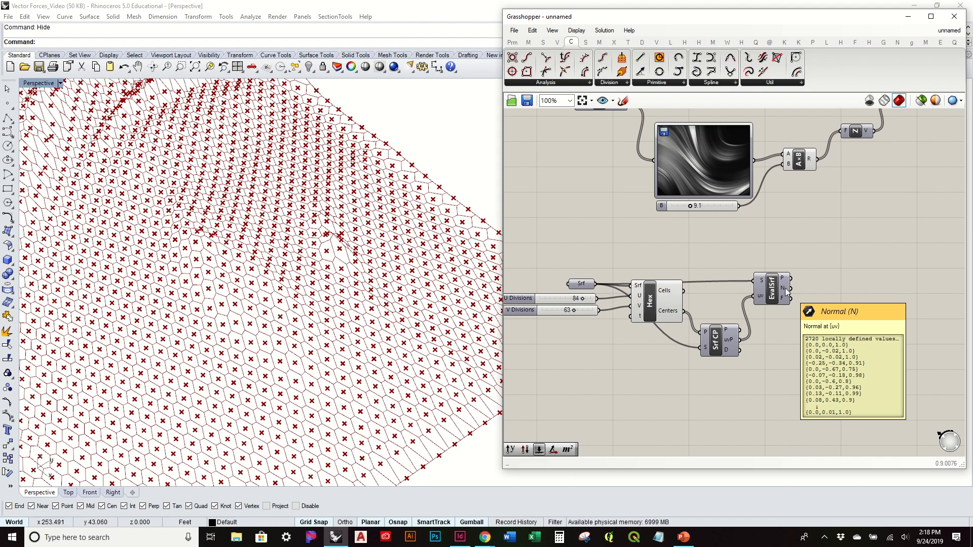
{"action": "left_click_drag", "start_coordinate": [773, 293], "coordinate": [803, 300]}
{"action": "left_click_drag", "start_coordinate": [720, 349], "coordinate": [722, 343]}
{"action": "left_click", "coordinate": [697, 372]}
{"action": "right_click_drag", "start_coordinate": [433, 304], "coordinate": [416, 284]}
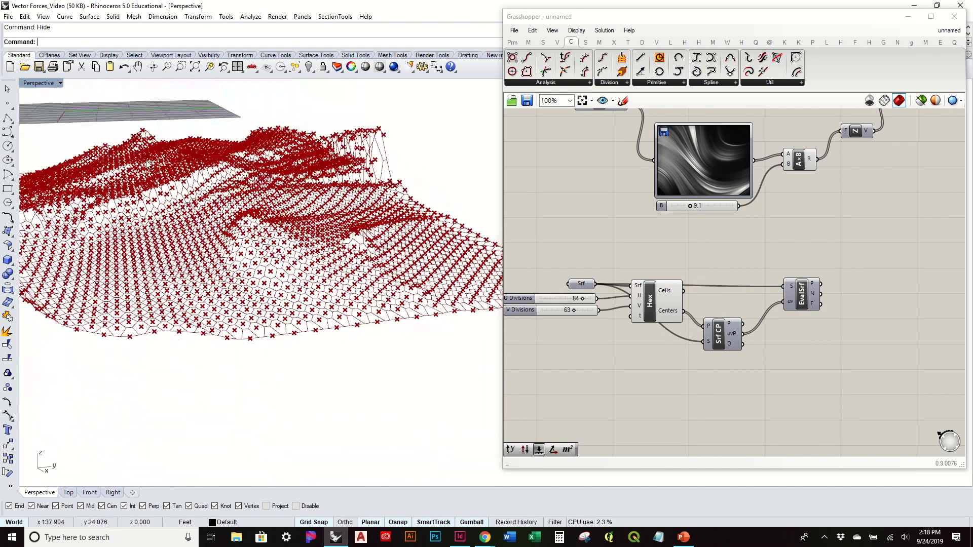
{"action": "right_click_drag", "start_coordinate": [824, 292], "coordinate": [686, 296]}
{"action": "left_click_drag", "start_coordinate": [664, 295], "coordinate": [637, 299]}
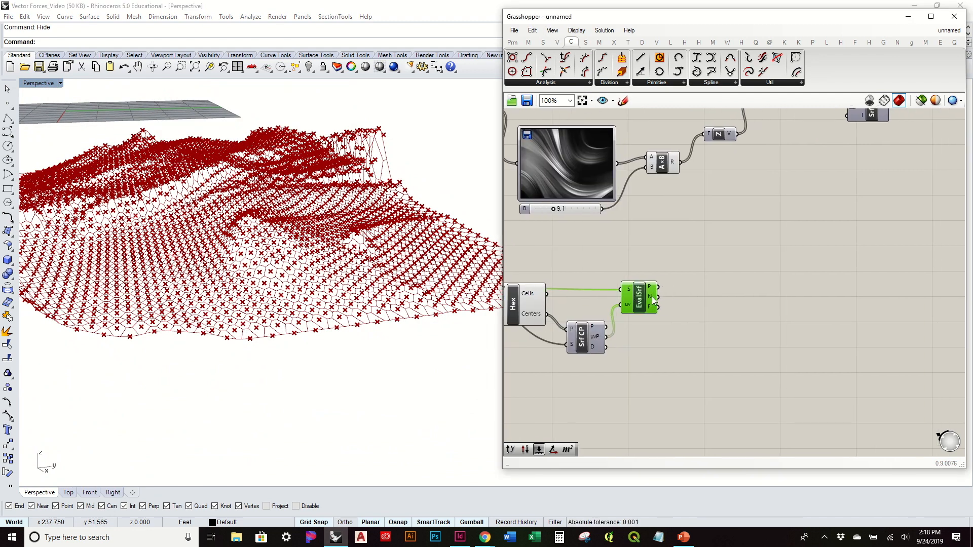
Step: Add a vector Angle component beyond Evaluate Surface and connect Evaluate Surface's N output to the Angle's A input
{"action": "mouse_move", "coordinate": [652, 300]}
{"action": "left_click", "coordinate": [556, 42]}
{"action": "left_click", "coordinate": [720, 82]}
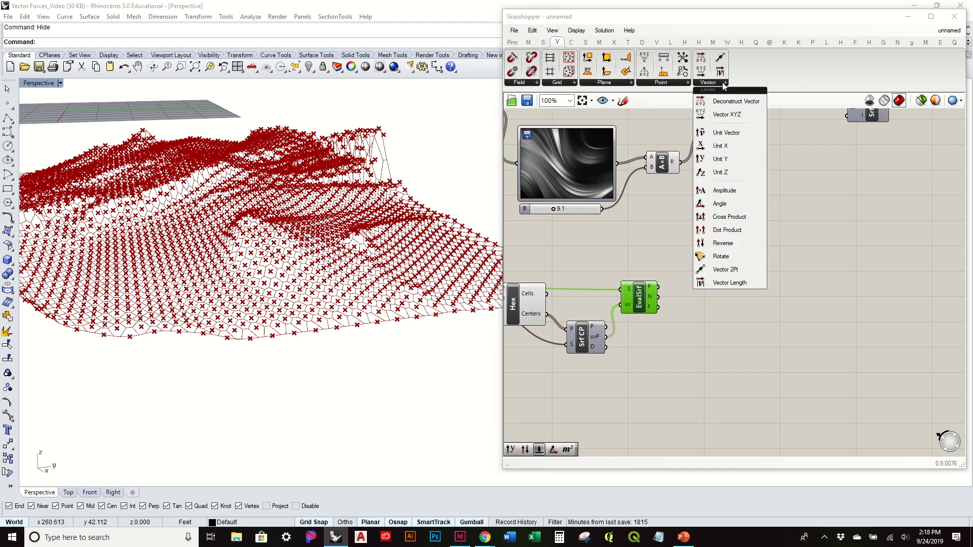
{"action": "left_click", "coordinate": [738, 204]}
{"action": "left_click", "coordinate": [751, 316]}
{"action": "scroll", "coordinate": [673, 303], "scroll_direction": "up", "scroll_amount": 3}
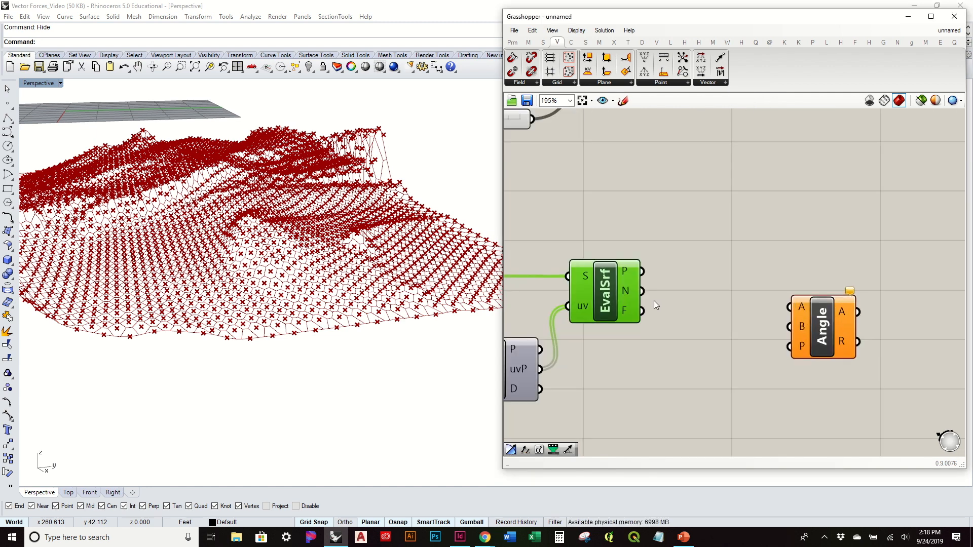
{"action": "left_click_drag", "start_coordinate": [645, 297], "coordinate": [800, 309]}
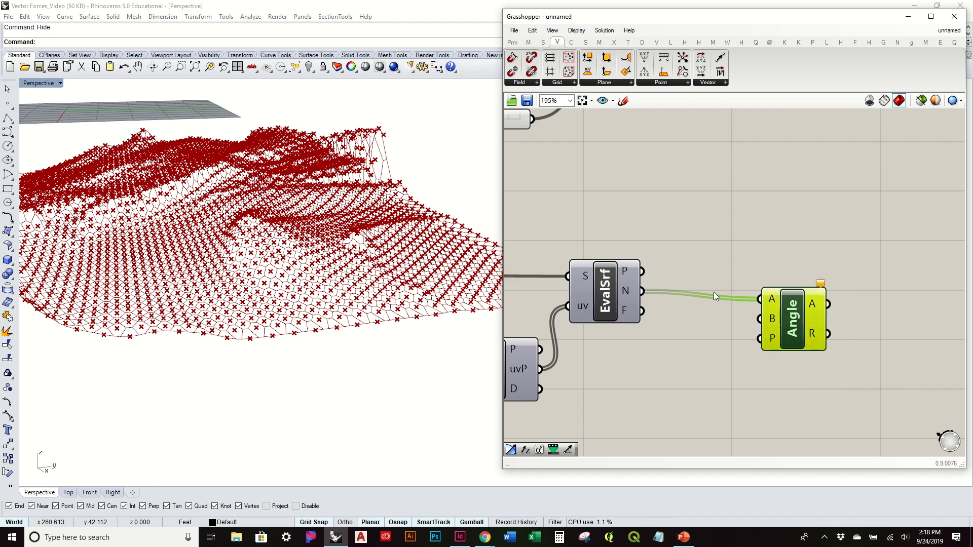
{"action": "right_click_drag", "start_coordinate": [713, 296], "coordinate": [773, 246]}
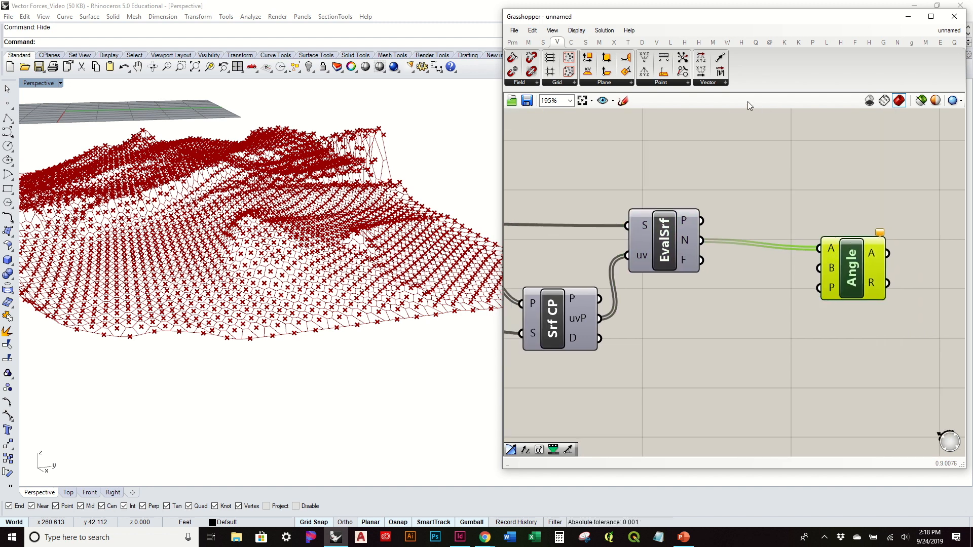
Step: Add a Unit Z vector just below Evaluate Surface and connect its V output to the Angle component's B input
{"action": "left_click", "coordinate": [725, 84]}
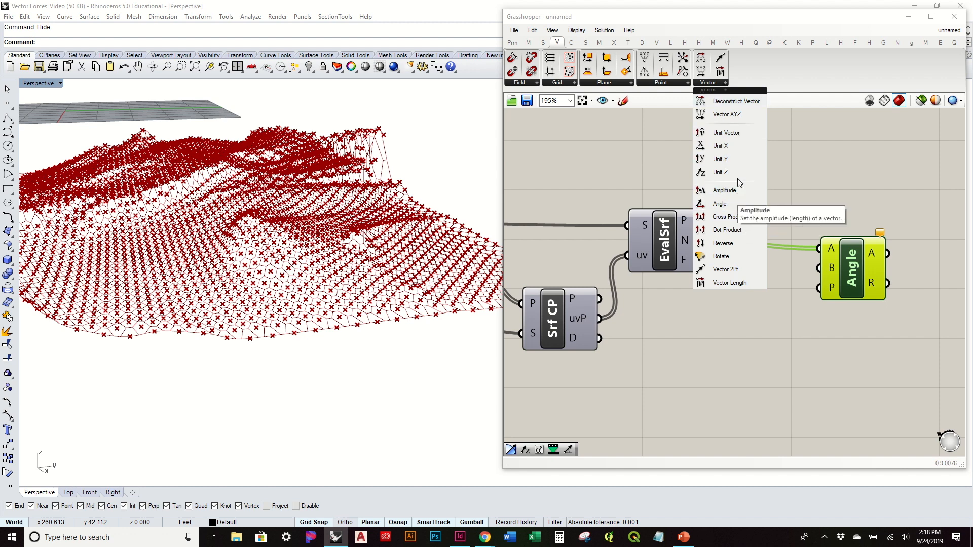
{"action": "left_click_drag", "start_coordinate": [738, 172], "coordinate": [834, 271]}
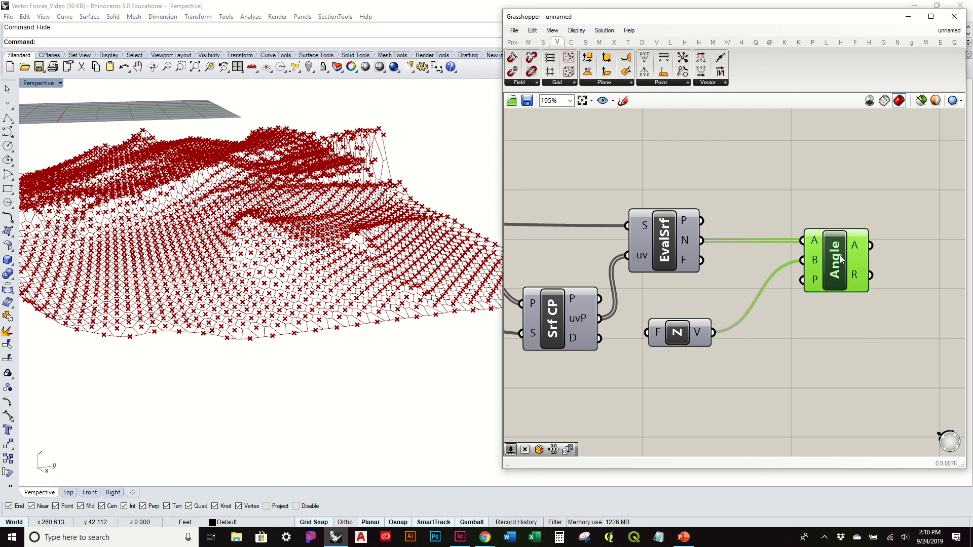
{"action": "right_click_drag", "start_coordinate": [858, 247], "coordinate": [689, 257]}
{"action": "mouse_move", "coordinate": [689, 257]}
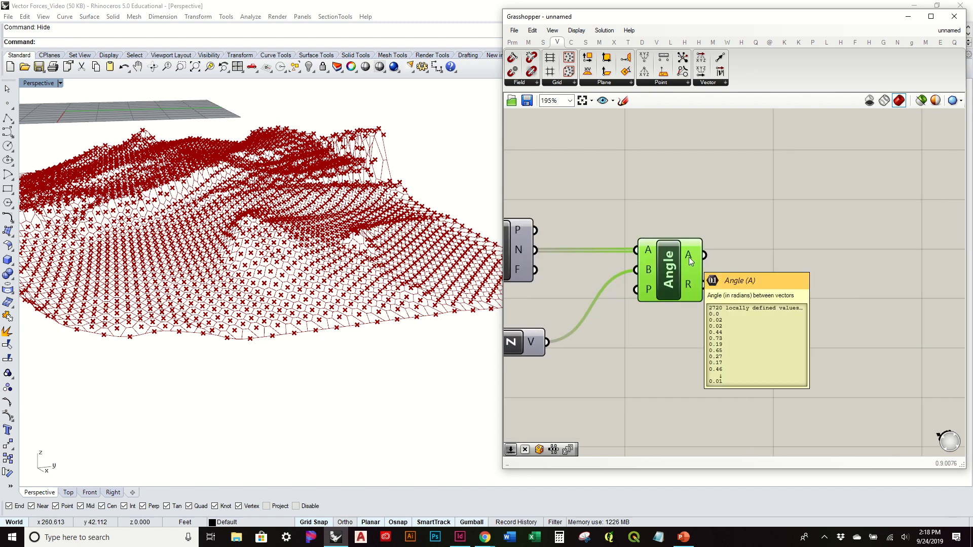
{"action": "left_click_drag", "start_coordinate": [510, 350], "coordinate": [521, 312]}
{"action": "right_click_drag", "start_coordinate": [738, 275], "coordinate": [785, 274]}
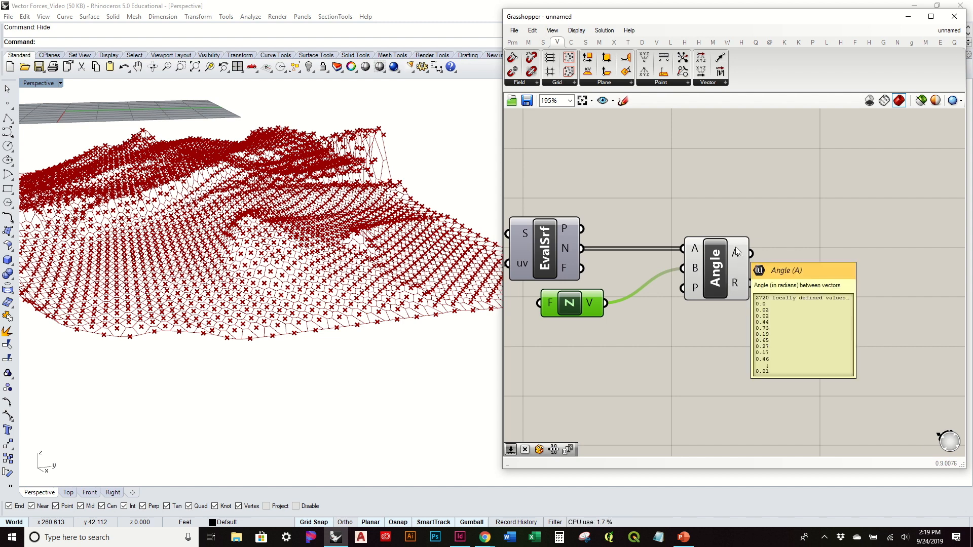
Step: Review the Angle component's A output values and place the component closer to Evaluate Surface
{"action": "right_click_drag", "start_coordinate": [735, 251], "coordinate": [659, 251]}
{"action": "left_click_drag", "start_coordinate": [665, 253], "coordinate": [648, 259]}
{"action": "mouse_move", "coordinate": [649, 260]}
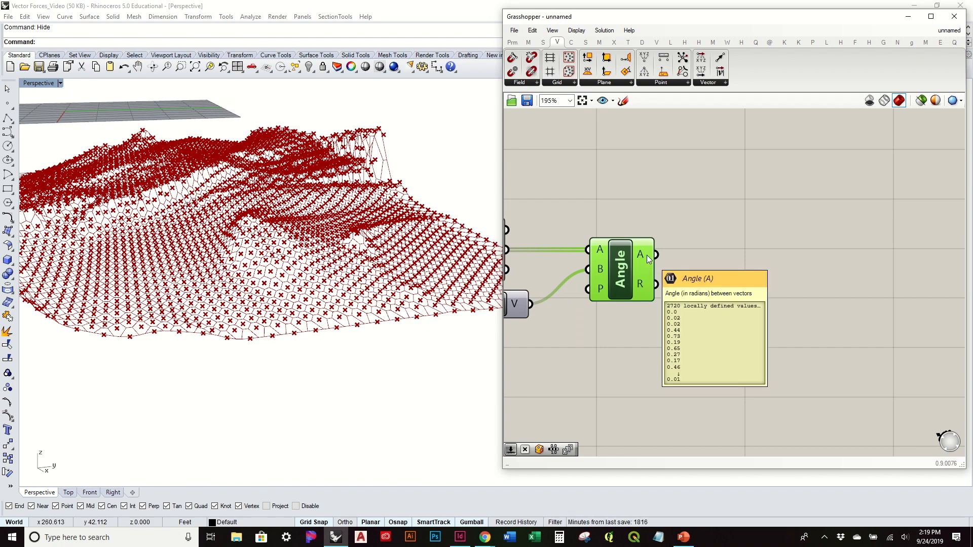
{"action": "right_click_drag", "start_coordinate": [486, 254], "coordinate": [434, 257]}
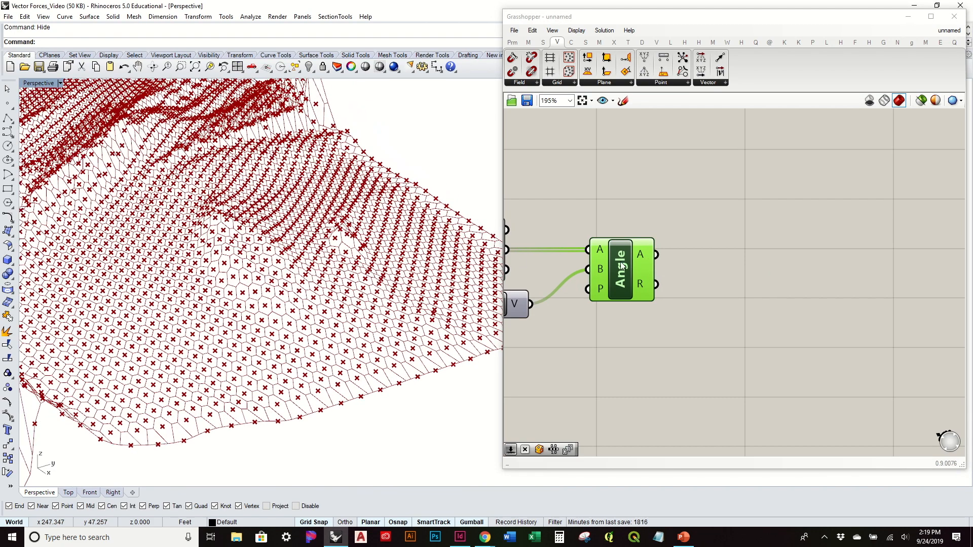
{"action": "right_click_drag", "start_coordinate": [627, 265], "coordinate": [724, 265]}
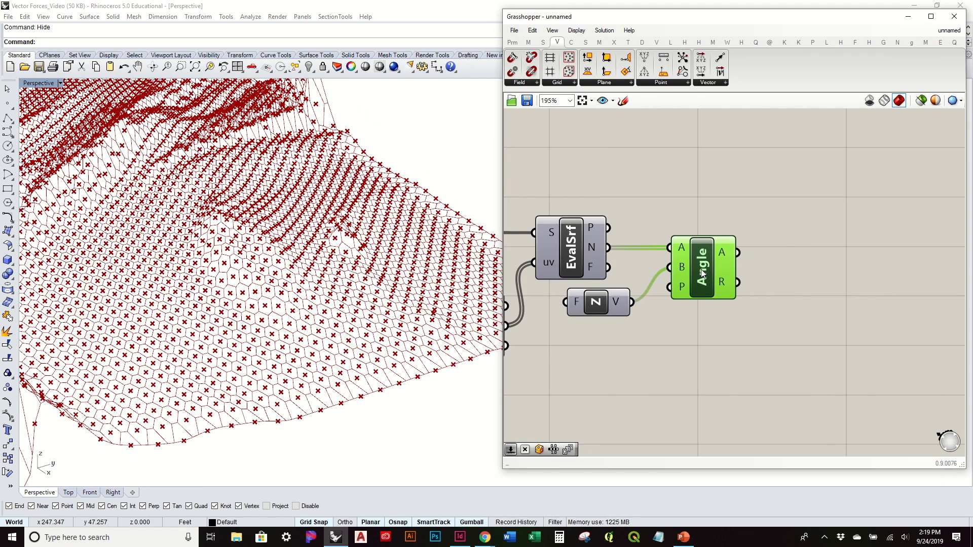
{"action": "mouse_move", "coordinate": [740, 252]}
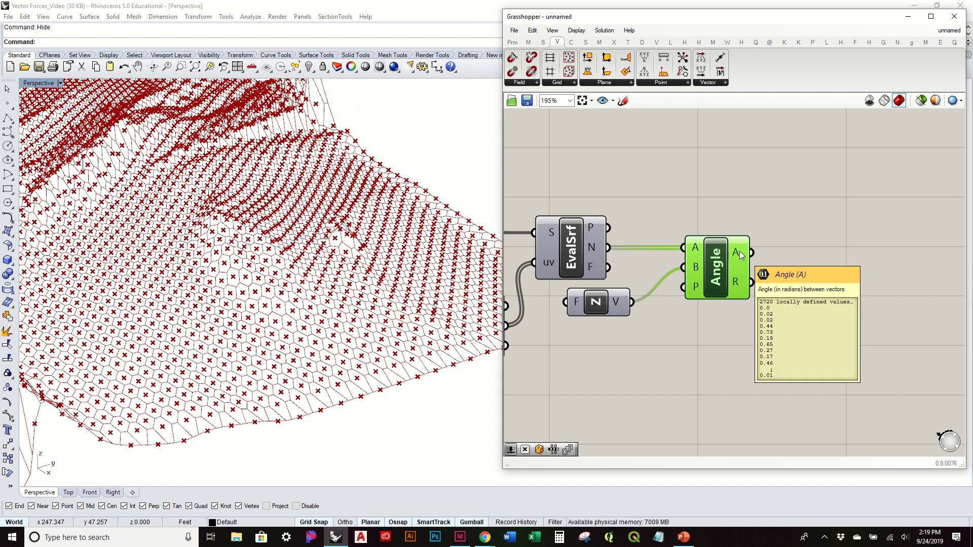
Step: Add a Tangent component beyond the Angle component and connect the Angle's A output to the Tangent's x input
{"action": "left_click", "coordinate": [529, 42]}
{"action": "left_click", "coordinate": [770, 82]}
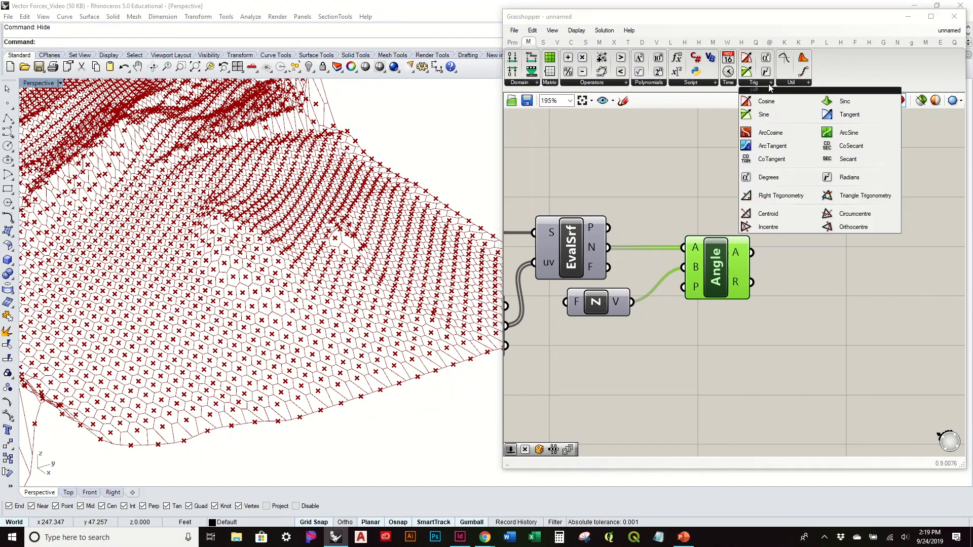
{"action": "left_click", "coordinate": [850, 114]}
{"action": "left_click", "coordinate": [887, 235]}
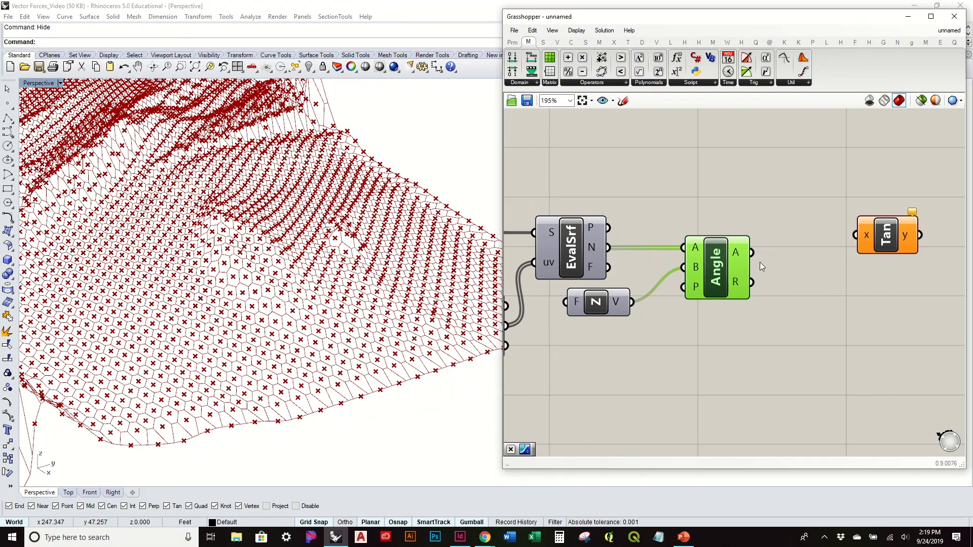
{"action": "left_click_drag", "start_coordinate": [741, 256], "coordinate": [810, 253]}
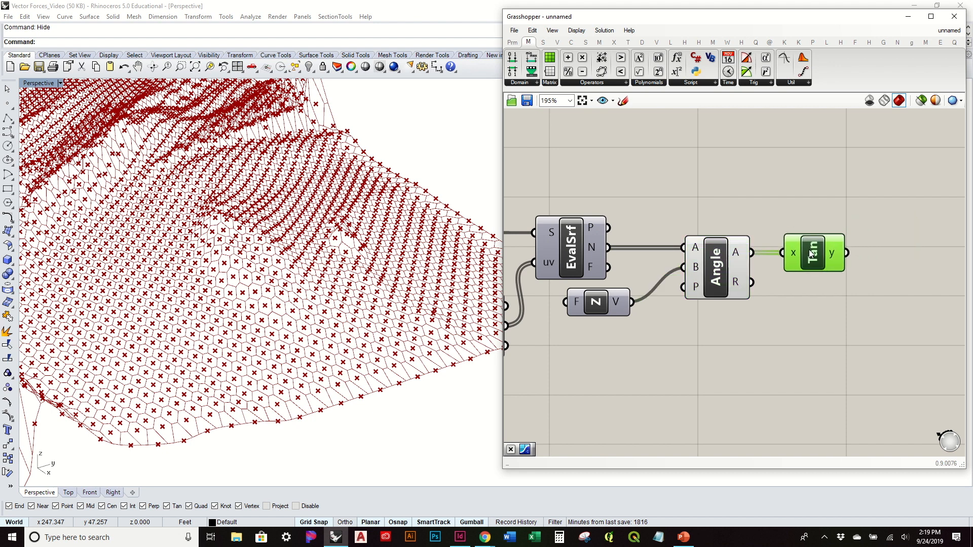
Step: Add a Multiplication component beyond the Tangent and connect the Tangent's y output to its A input
{"action": "right_click_drag", "start_coordinate": [811, 253], "coordinate": [675, 261]}
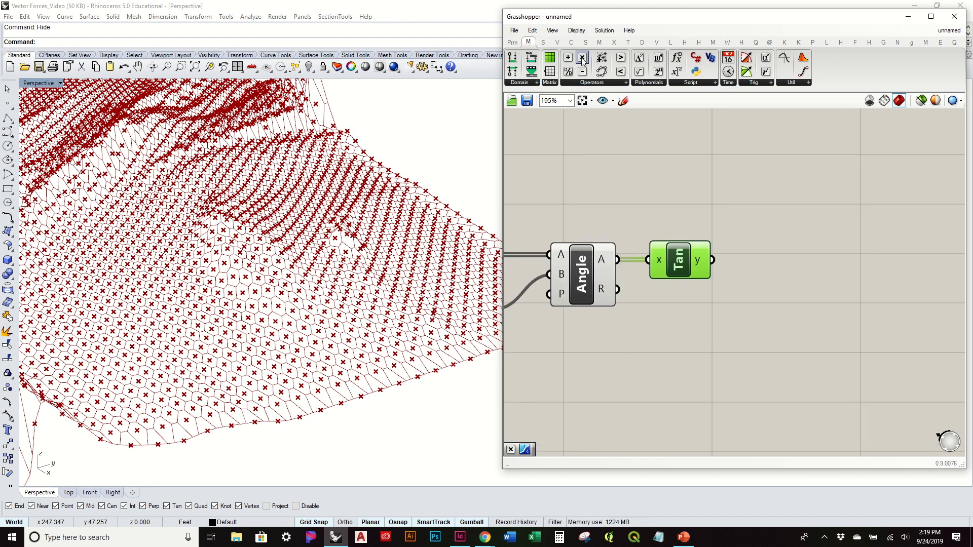
{"action": "left_click_drag", "start_coordinate": [776, 244], "coordinate": [777, 245]}
{"action": "left_click_drag", "start_coordinate": [714, 267], "coordinate": [802, 272]}
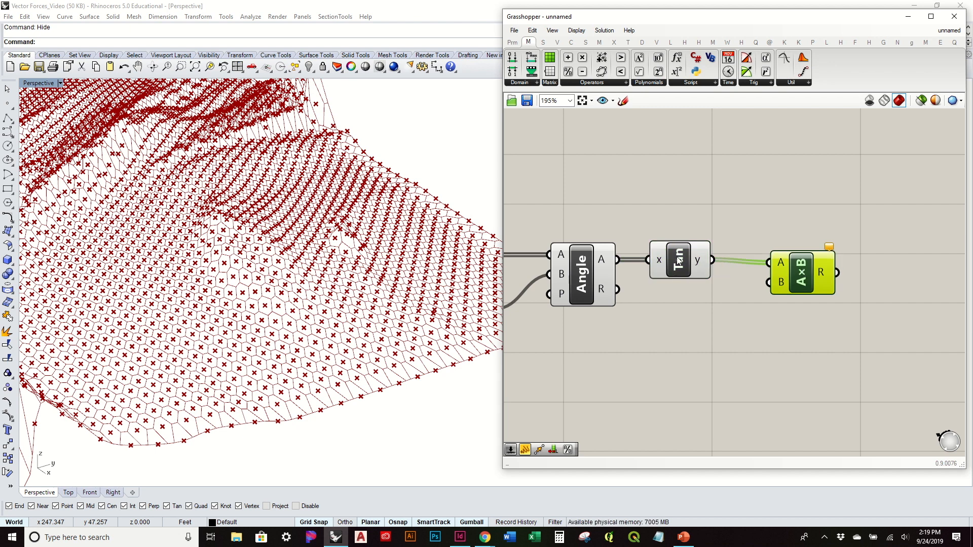
Step: Add a panel containing 100, connect it to the Multiplication's B input, and align the Multiplication component with the Tangent
{"action": "double_click", "coordinate": [695, 330]}
{"action": "type", "text": "\"100"}
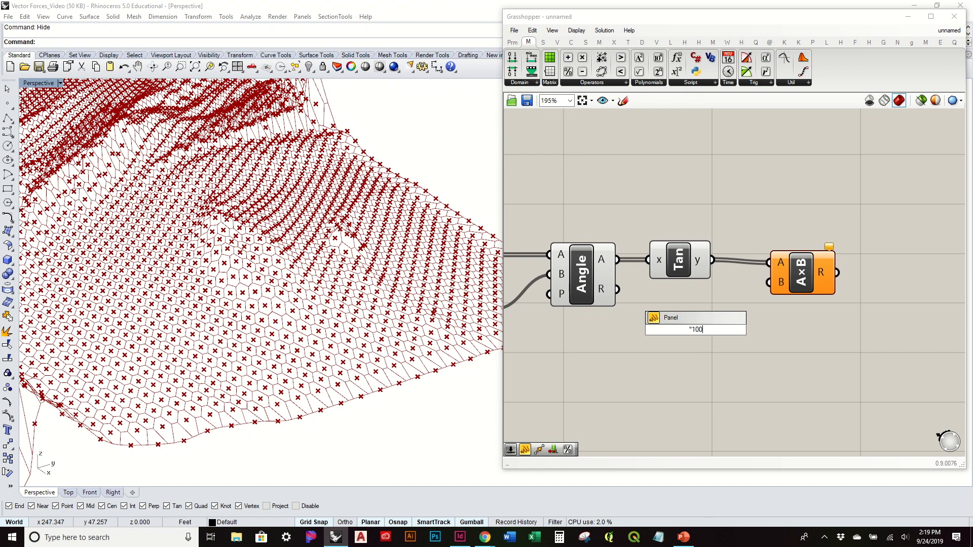
{"action": "key", "text": "Return"}
{"action": "left_click_drag", "start_coordinate": [709, 281], "coordinate": [649, 320]}
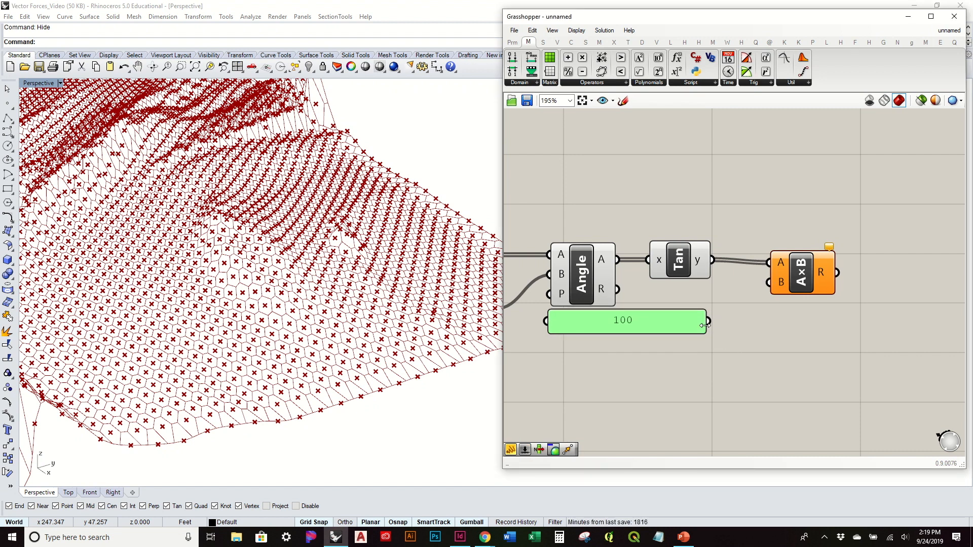
{"action": "left_click_drag", "start_coordinate": [709, 321], "coordinate": [769, 282]}
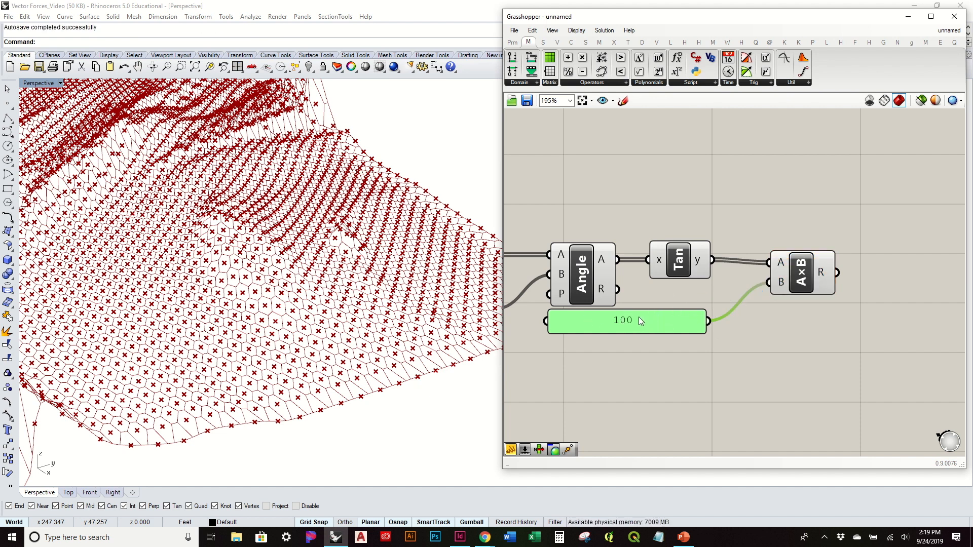
{"action": "left_click_drag", "start_coordinate": [806, 290], "coordinate": [790, 288]}
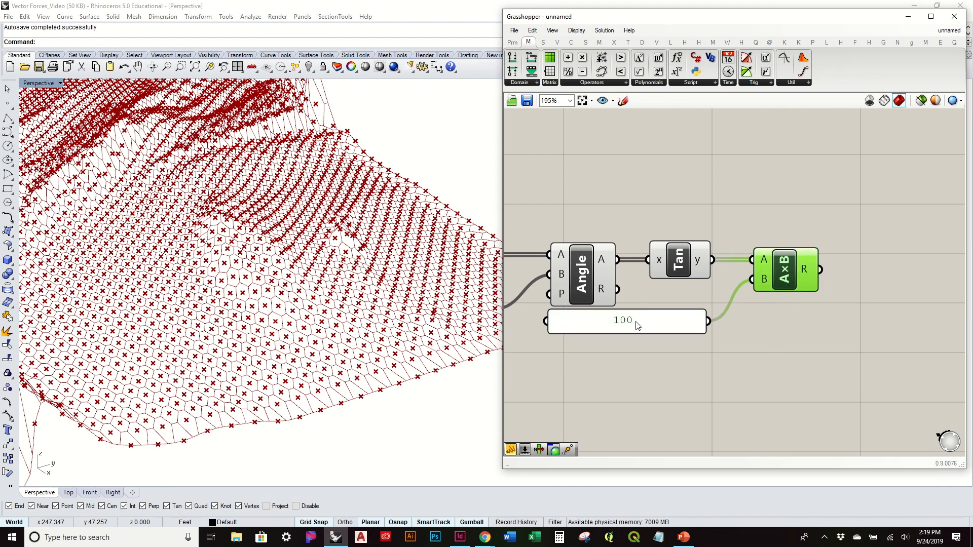
{"action": "left_click", "coordinate": [938, 340]}
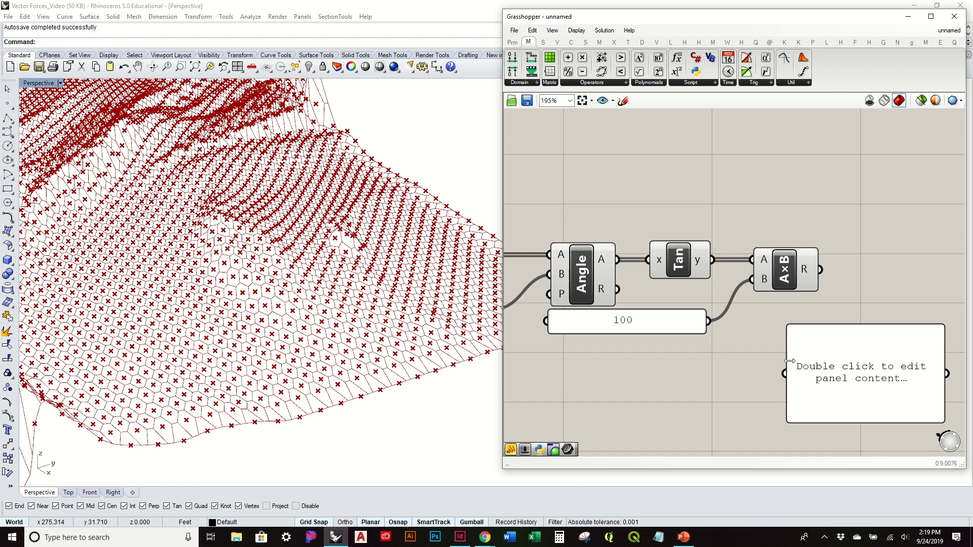
Step: Read the Multiplication's R output in a temporary enlarged panel wired to it, and delete that panel
{"action": "scroll", "coordinate": [723, 352], "scroll_direction": "down", "scroll_amount": 2}
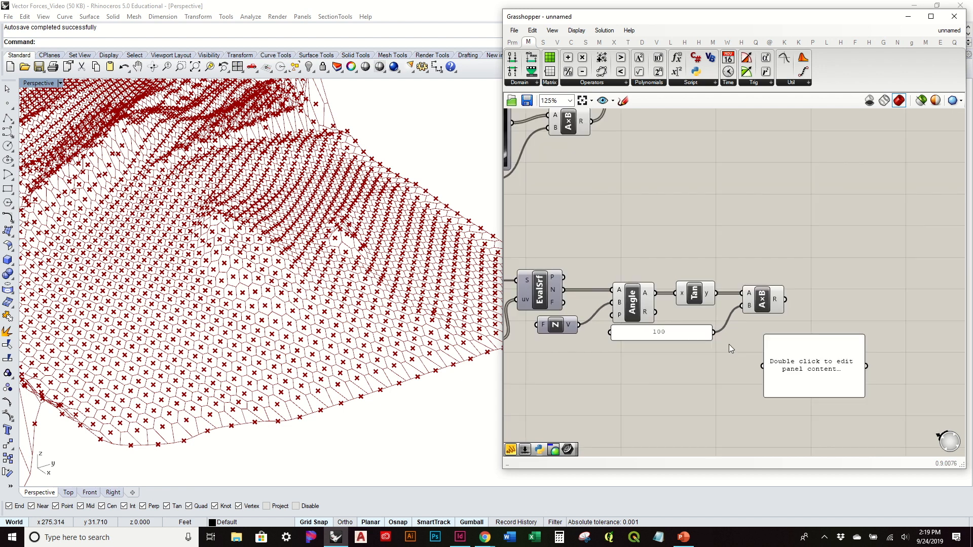
{"action": "scroll", "coordinate": [573, 357], "scroll_direction": "up", "scroll_amount": 3}
{"action": "left_click", "coordinate": [659, 350]}
{"action": "right_click_drag", "start_coordinate": [848, 306], "coordinate": [735, 299]}
{"action": "left_click_drag", "start_coordinate": [802, 347], "coordinate": [942, 276]}
{"action": "right_click_drag", "start_coordinate": [657, 268], "coordinate": [720, 252]}
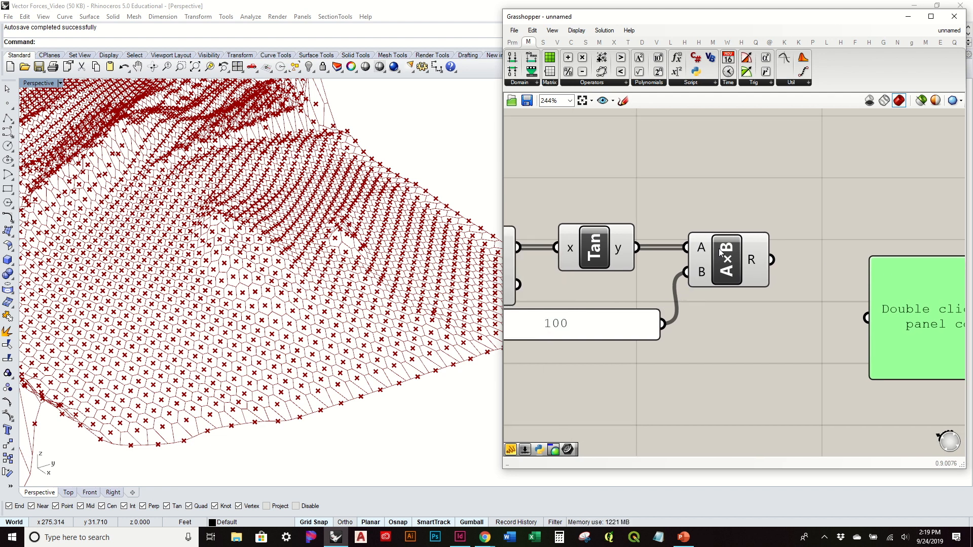
{"action": "scroll", "coordinate": [741, 353], "scroll_direction": "down", "scroll_amount": 2}
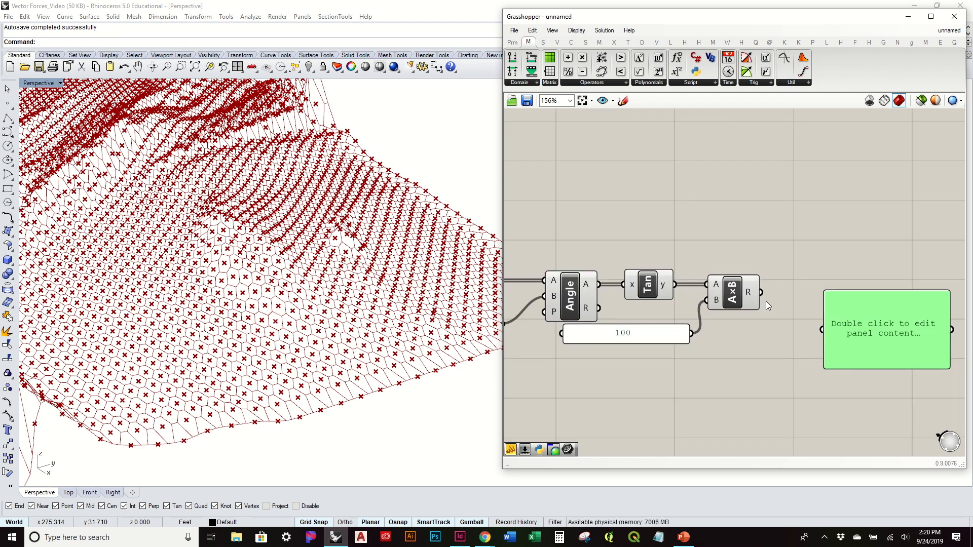
{"action": "left_click_drag", "start_coordinate": [832, 330], "coordinate": [832, 330]}
{"action": "left_click_drag", "start_coordinate": [893, 358], "coordinate": [875, 434]}
{"action": "scroll", "coordinate": [353, 304], "scroll_direction": "down", "scroll_amount": 3}
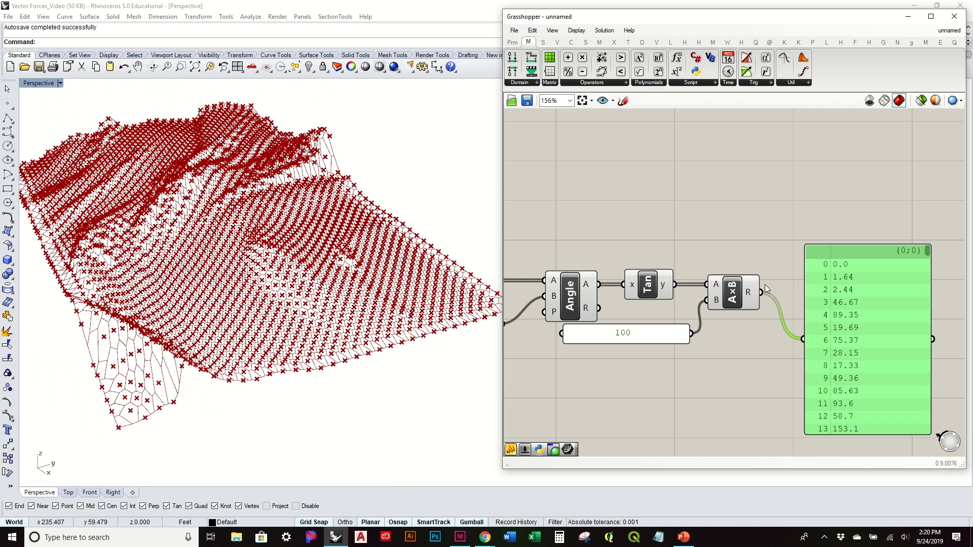
{"action": "left_click_drag", "start_coordinate": [914, 387], "coordinate": [894, 318]}
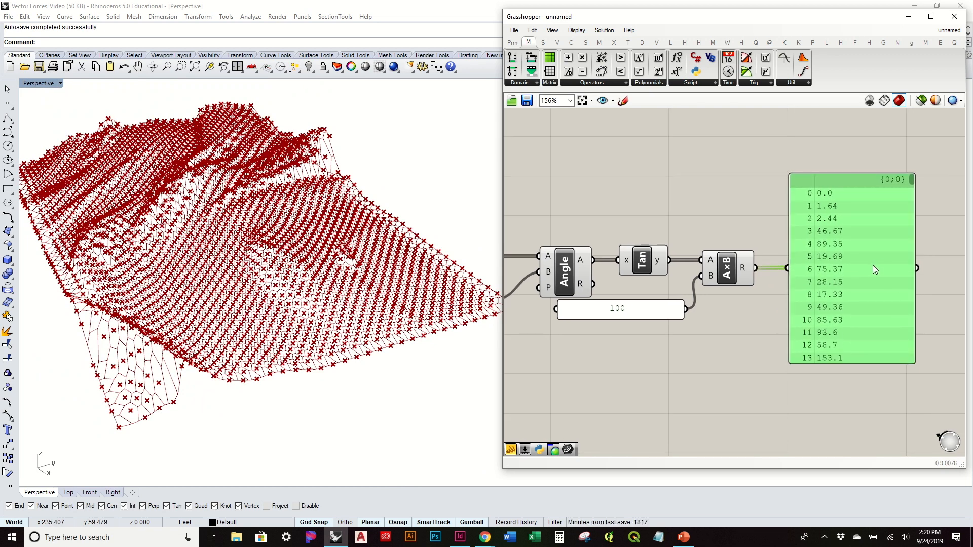
{"action": "key", "text": "Delete"}
Step: Put the Multiplication component into its own group on the canvas and nudge it slightly away from the Tangent
{"action": "right_click_drag", "start_coordinate": [254, 275], "coordinate": [269, 311]}
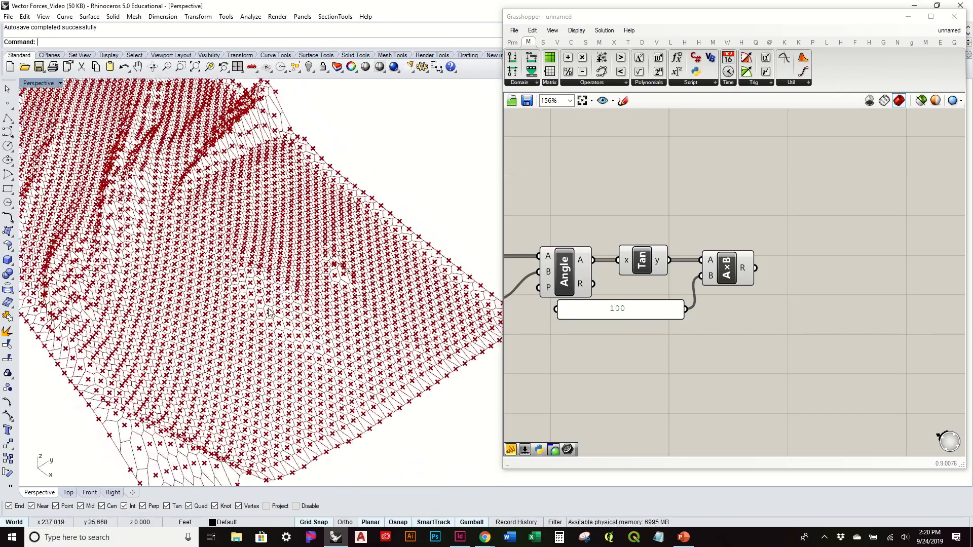
{"action": "right_click_drag", "start_coordinate": [272, 278], "coordinate": [266, 244]}
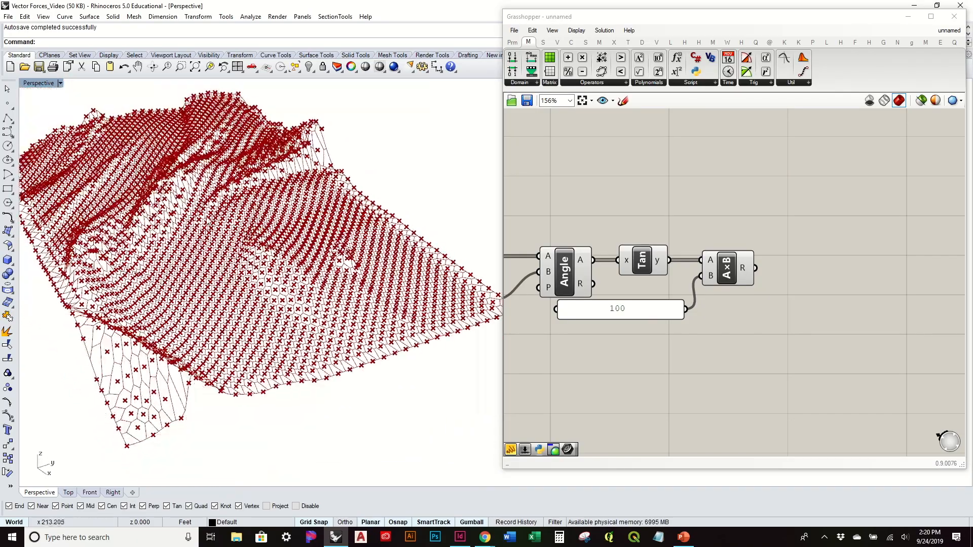
{"action": "scroll", "coordinate": [206, 317], "scroll_direction": "up", "scroll_amount": 8}
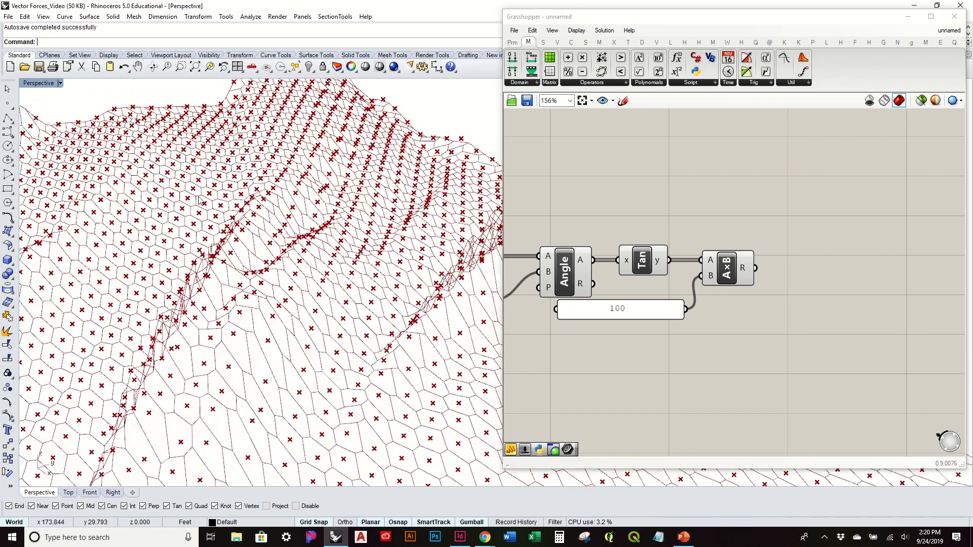
{"action": "scroll", "coordinate": [198, 201], "scroll_direction": "down", "scroll_amount": 3}
{"action": "right_click_drag", "start_coordinate": [861, 343], "coordinate": [908, 312]}
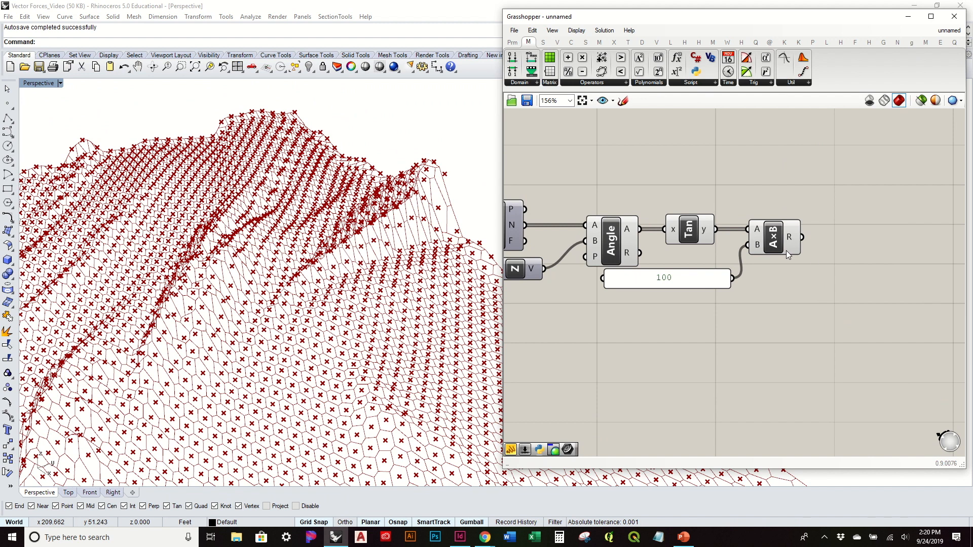
{"action": "left_click", "coordinate": [795, 236]}
{"action": "key", "text": "ctrl+g"}
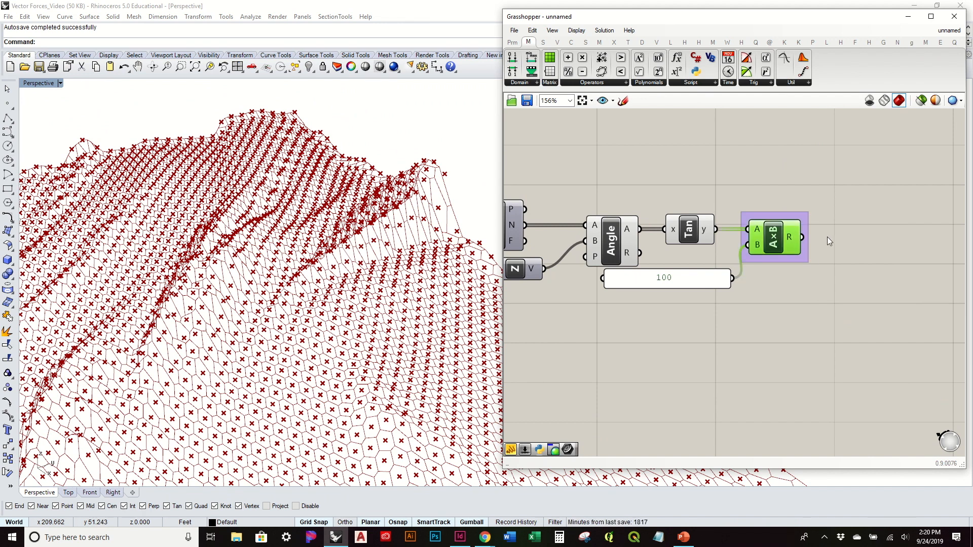
{"action": "left_click", "coordinate": [772, 174]}
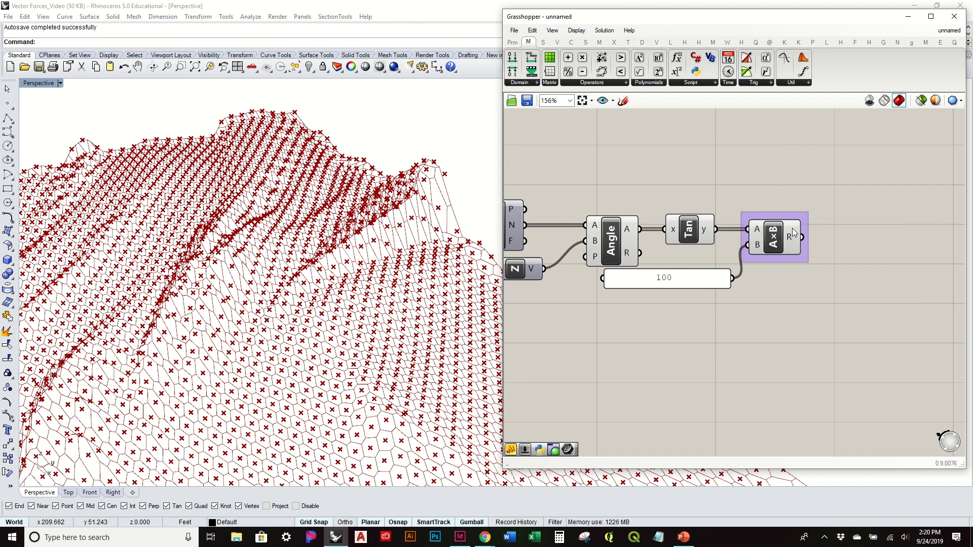
{"action": "mouse_move", "coordinate": [776, 244]}
{"action": "left_mouse_down"}
{"action": "mouse_move", "coordinate": [803, 245]}
{"action": "mouse_move", "coordinate": [782, 245]}
{"action": "left_mouse_up"}
{"action": "left_click", "coordinate": [792, 266]}
Step: Examine the hexagon cells and their center points on the terrain surface from several angles, overall and close up
{"action": "right_click_drag", "start_coordinate": [343, 264], "coordinate": [402, 341]}
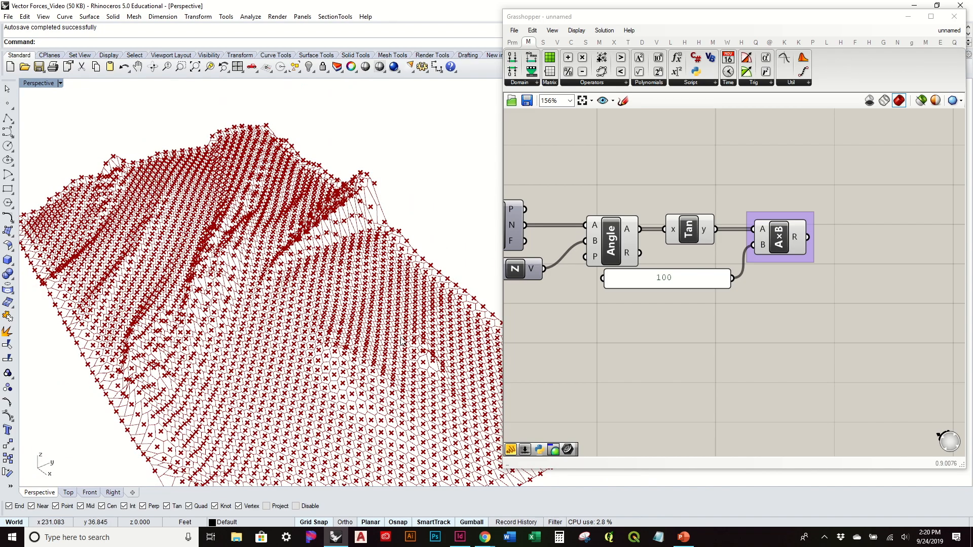
{"action": "right_click_drag", "start_coordinate": [346, 235], "coordinate": [265, 322]}
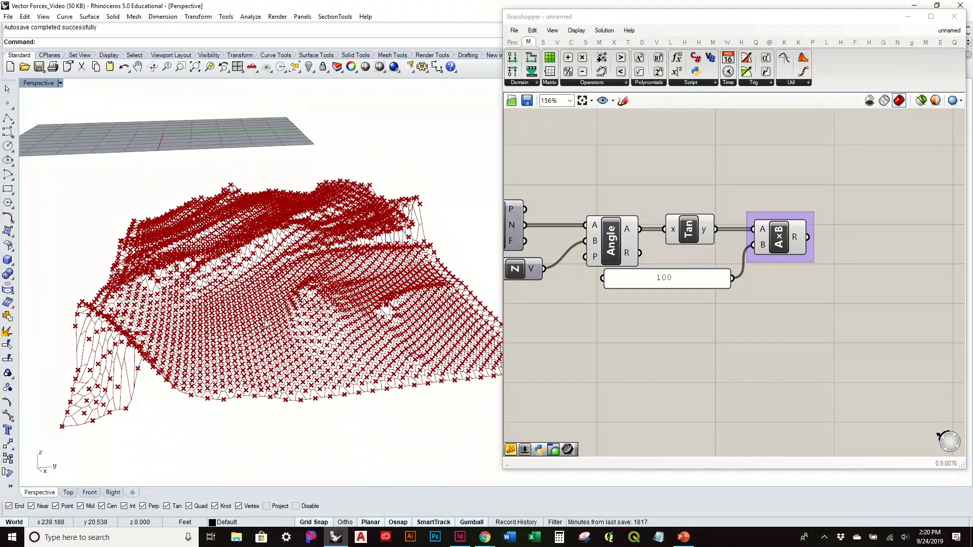
{"action": "scroll", "coordinate": [265, 322], "scroll_direction": "up", "scroll_amount": 10}
{"action": "scroll", "coordinate": [335, 357], "scroll_direction": "down", "scroll_amount": 8}
{"action": "right_click_drag", "start_coordinate": [410, 394], "coordinate": [429, 318]}
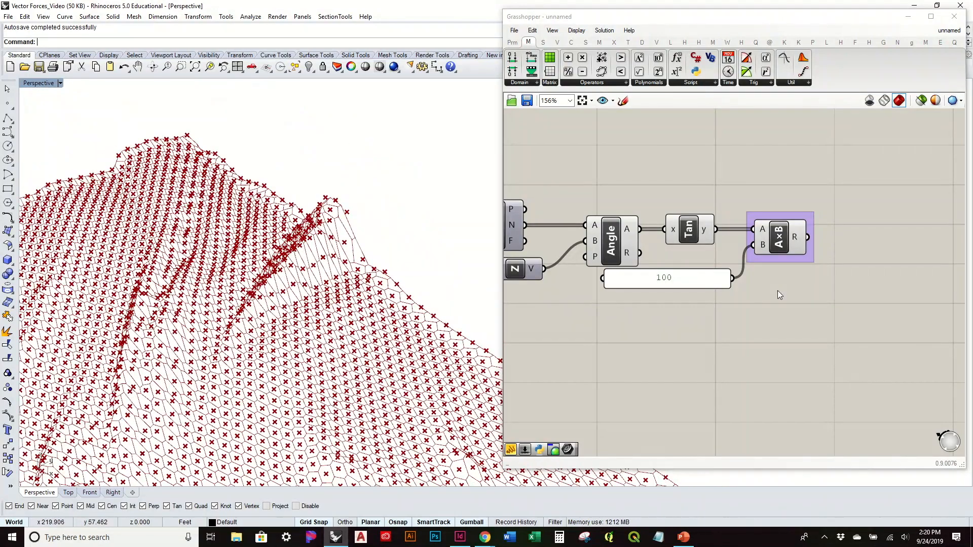
{"action": "right_click_drag", "start_coordinate": [780, 295], "coordinate": [646, 329]}
{"action": "right_click_drag", "start_coordinate": [439, 309], "coordinate": [396, 344]}
{"action": "scroll", "coordinate": [325, 261], "scroll_direction": "up", "scroll_amount": 12}
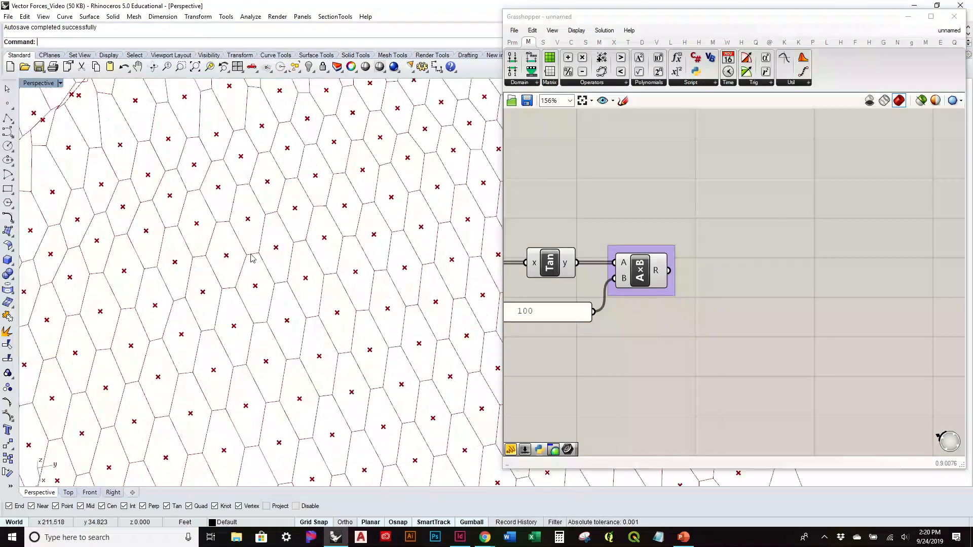
{"action": "scroll", "coordinate": [337, 276], "scroll_direction": "down", "scroll_amount": 7}
{"action": "mouse_move", "coordinate": [335, 271]}
{"action": "right_mouse_down"}
{"action": "mouse_move", "coordinate": [329, 292]}
{"action": "mouse_move", "coordinate": [333, 253]}
{"action": "right_mouse_up"}
{"action": "scroll", "coordinate": [727, 260], "scroll_direction": "down", "scroll_amount": 4}
Step: Set the hexagon component's U Divisions slider to 60
{"action": "right_click_drag", "start_coordinate": [702, 289], "coordinate": [861, 277]}
{"action": "right_click_drag", "start_coordinate": [625, 296], "coordinate": [673, 297]}
{"action": "scroll", "coordinate": [685, 225], "scroll_direction": "up", "scroll_amount": 4}
{"action": "left_click_drag", "start_coordinate": [635, 288], "coordinate": [618, 290]}
{"action": "double_click", "coordinate": [636, 287]}
{"action": "type", "text": "60"}
{"action": "key", "text": "Return"}
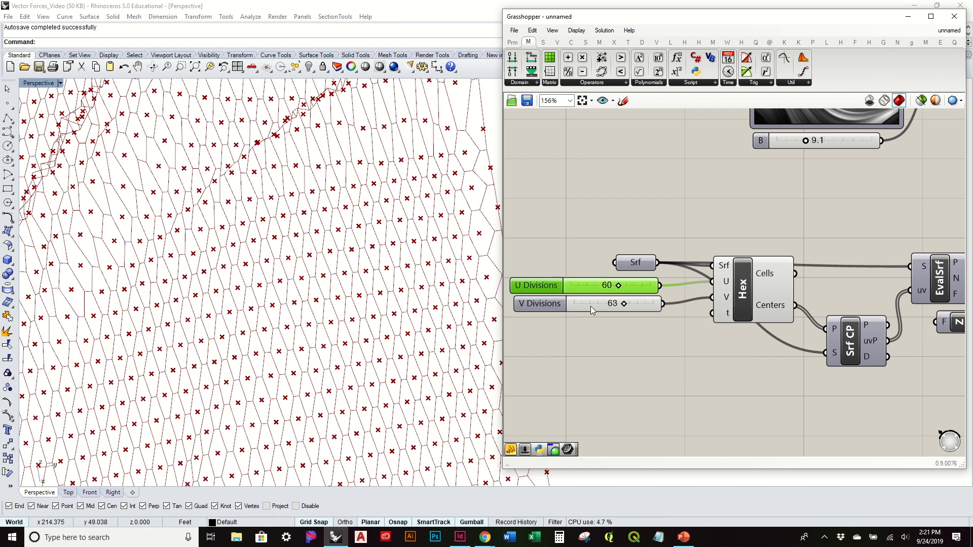
Step: Set the hexagon component's V Divisions slider to 20
{"action": "double_click", "coordinate": [591, 306]}
{"action": "type", "text": "20"}
{"action": "key", "text": "Return"}
{"action": "right_click_drag", "start_coordinate": [390, 323], "coordinate": [398, 300]}
{"action": "left_click", "coordinate": [682, 398]}
{"action": "right_click_drag", "start_coordinate": [780, 333], "coordinate": [575, 300]}
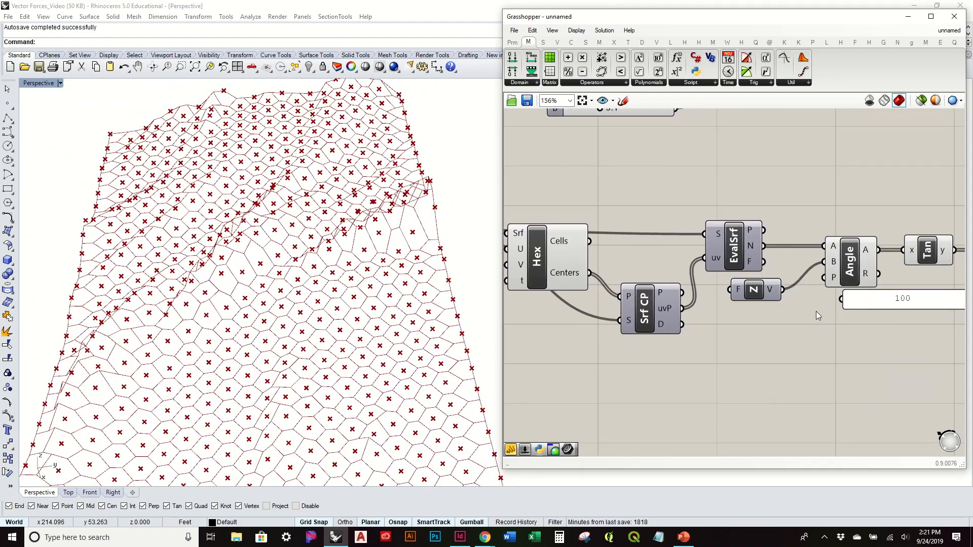
Step: Examine the updated hexagon cells and their center points along the terrain surface from several angles
{"action": "right_click_drag", "start_coordinate": [815, 316], "coordinate": [681, 304]}
{"action": "right_click_drag", "start_coordinate": [370, 354], "coordinate": [359, 235]}
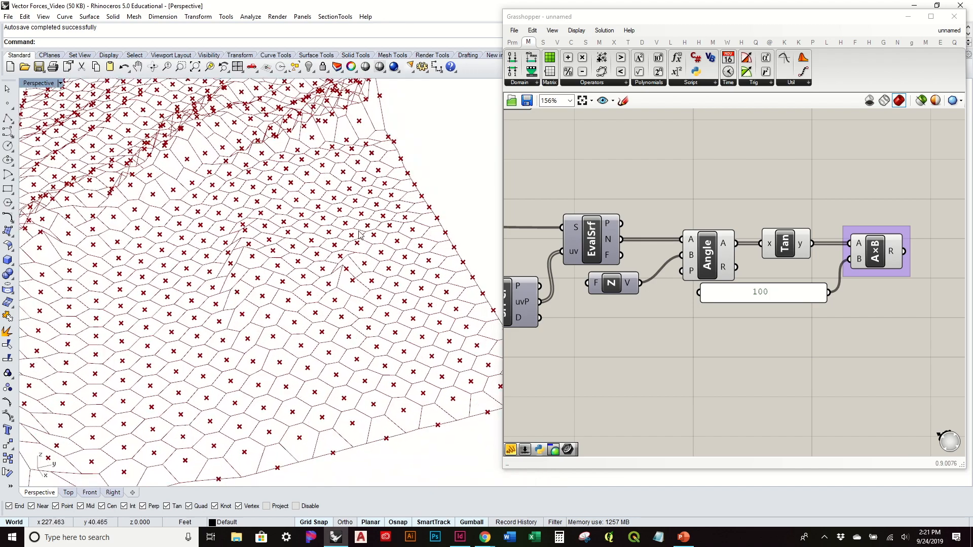
{"action": "right_click_drag", "start_coordinate": [378, 304], "coordinate": [402, 280]}
{"action": "right_click_drag", "start_coordinate": [276, 305], "coordinate": [231, 315]}
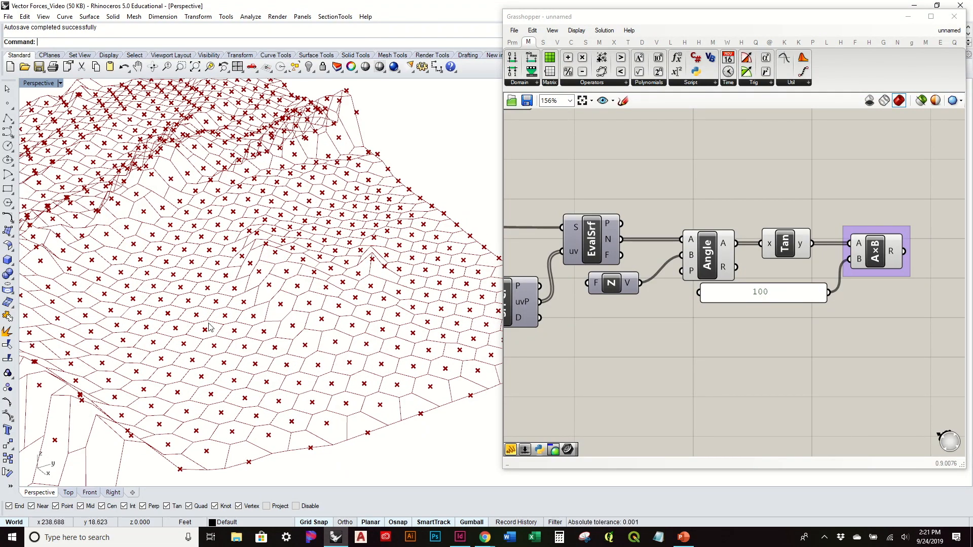
{"action": "mouse_move", "coordinate": [190, 329]}
{"action": "right_mouse_down"}
{"action": "mouse_move", "coordinate": [273, 305]}
{"action": "mouse_move", "coordinate": [298, 322]}
{"action": "mouse_move", "coordinate": [192, 338]}
{"action": "right_mouse_up"}
{"action": "right_click_drag", "start_coordinate": [353, 370], "coordinate": [208, 305], "text": "shift"}
Step: Add a Scale component to the canvas beyond the grouped Multiplication component
{"action": "right_click_drag", "start_coordinate": [728, 318], "coordinate": [517, 347]}
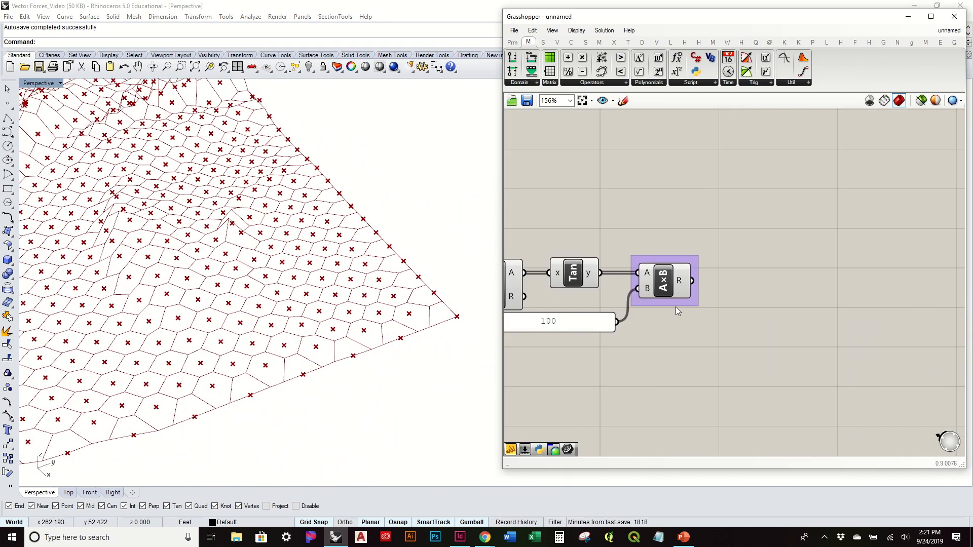
{"action": "double_click", "coordinate": [760, 243]}
{"action": "type", "text": "sca"}
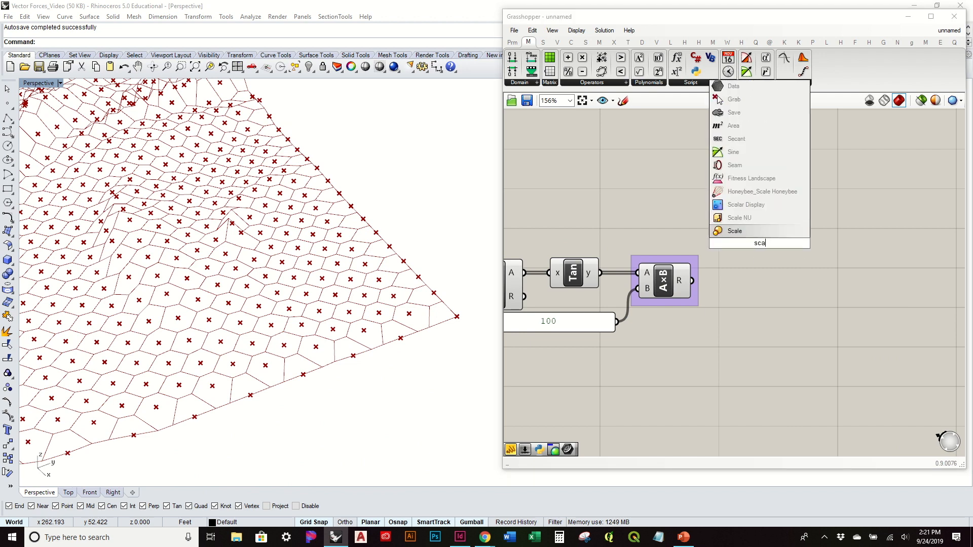
{"action": "left_click", "coordinate": [735, 231]}
{"action": "left_click_drag", "start_coordinate": [729, 248], "coordinate": [780, 279]}
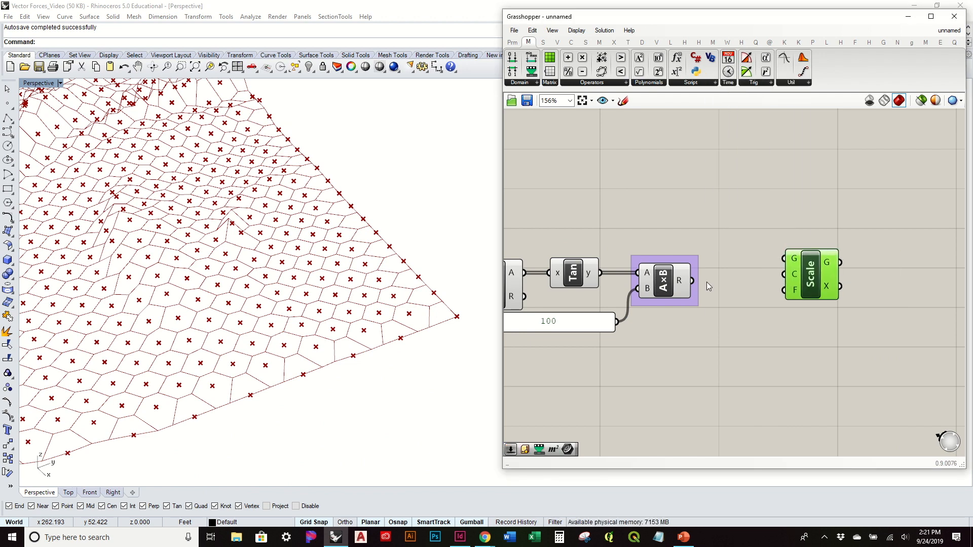
Step: Wire the hexagon cells into the Scale component's Geometry input and the cell center points into its Center input
{"action": "scroll", "coordinate": [664, 287], "scroll_direction": "down", "scroll_amount": 6}
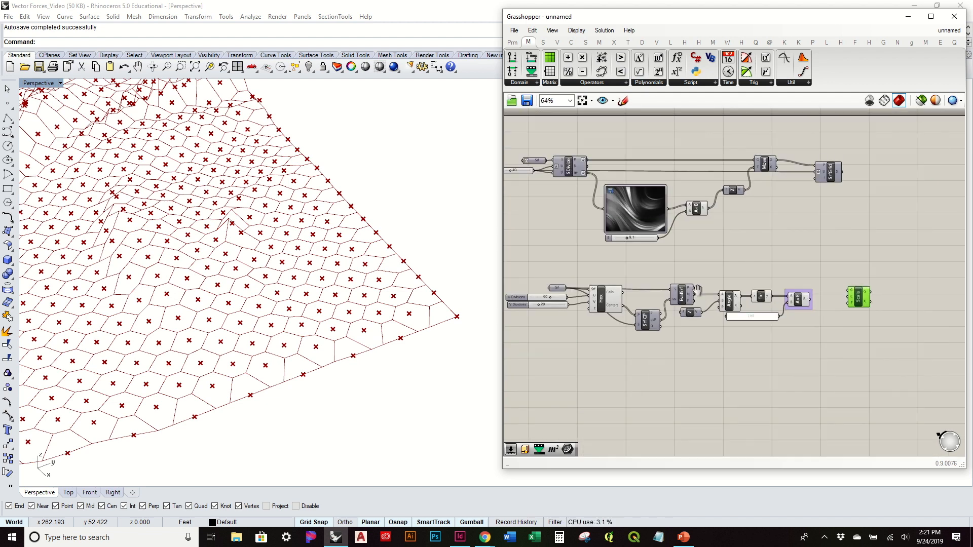
{"action": "scroll", "coordinate": [671, 288], "scroll_direction": "up", "scroll_amount": 4}
{"action": "left_click_drag", "start_coordinate": [675, 296], "coordinate": [917, 293]}
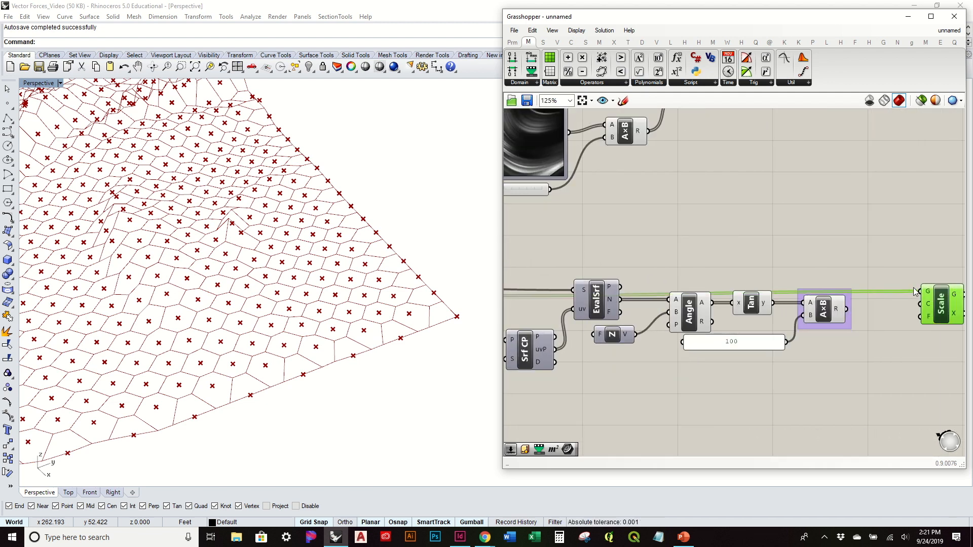
{"action": "scroll", "coordinate": [769, 309], "scroll_direction": "up", "scroll_amount": 4}
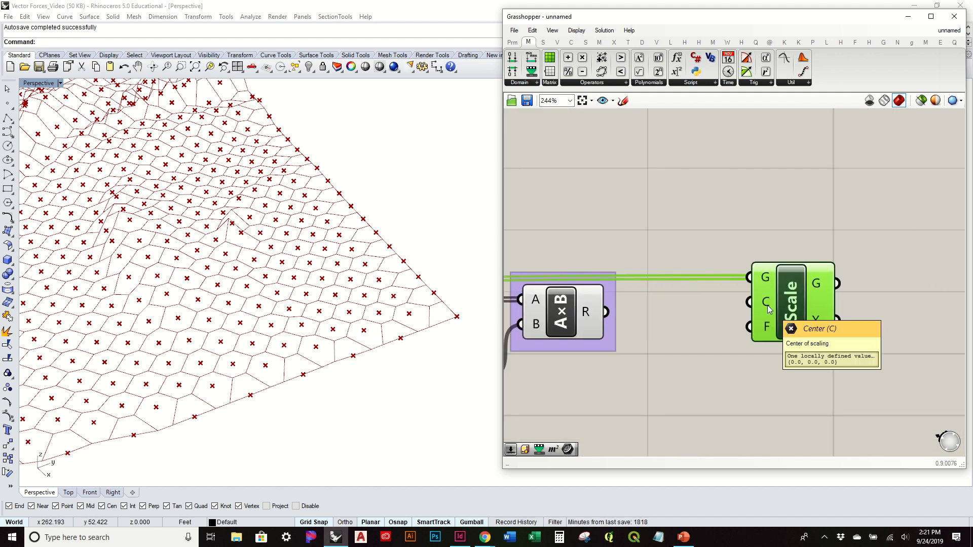
{"action": "scroll", "coordinate": [769, 309], "scroll_direction": "down", "scroll_amount": 4}
{"action": "right_click_drag", "start_coordinate": [603, 304], "coordinate": [740, 289]}
{"action": "left_click_drag", "start_coordinate": [544, 298], "coordinate": [919, 271]}
Step: Examine the scaled hexagon outlines around the center points, both overall and close up
{"action": "right_click_drag", "start_coordinate": [314, 252], "coordinate": [328, 356]}
{"action": "scroll", "coordinate": [311, 289], "scroll_direction": "down", "scroll_amount": 5}
{"action": "scroll", "coordinate": [919, 266], "scroll_direction": "up", "scroll_amount": 3}
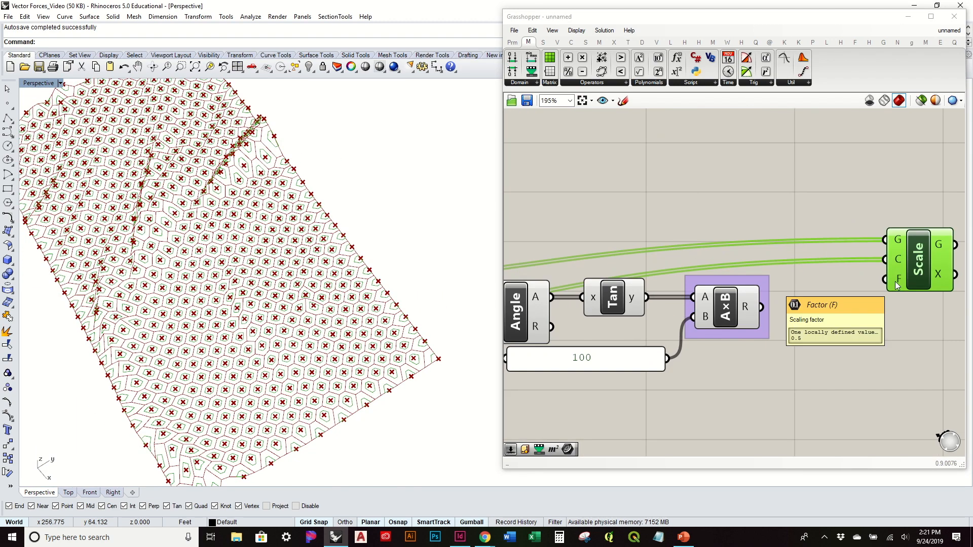
{"action": "scroll", "coordinate": [178, 187], "scroll_direction": "up", "scroll_amount": 5}
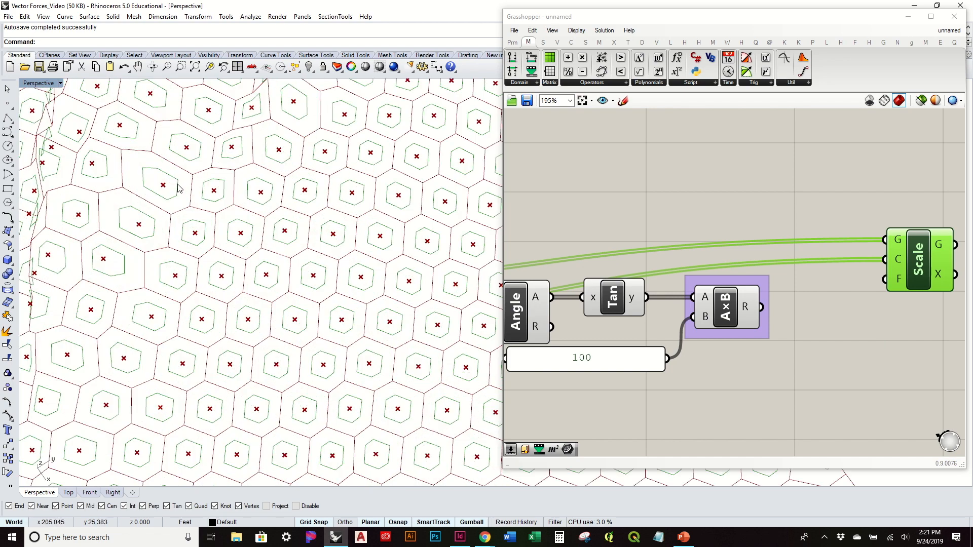
{"action": "scroll", "coordinate": [178, 187], "scroll_direction": "down", "scroll_amount": 3}
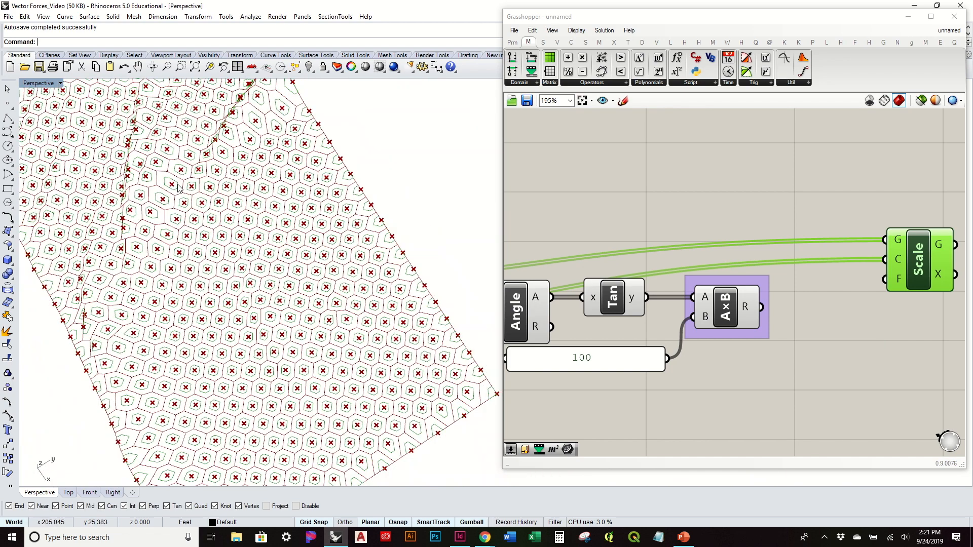
Step: Reposition the Scale component slightly higher and farther beyond the Multiplication component
{"action": "left_click", "coordinate": [866, 322]}
{"action": "left_click_drag", "start_coordinate": [894, 261], "coordinate": [893, 356]}
{"action": "right_click_drag", "start_coordinate": [879, 289], "coordinate": [757, 208]}
{"action": "left_click_drag", "start_coordinate": [805, 287], "coordinate": [831, 244]}
{"action": "left_click", "coordinate": [667, 263]}
{"action": "mouse_move", "coordinate": [630, 233]}
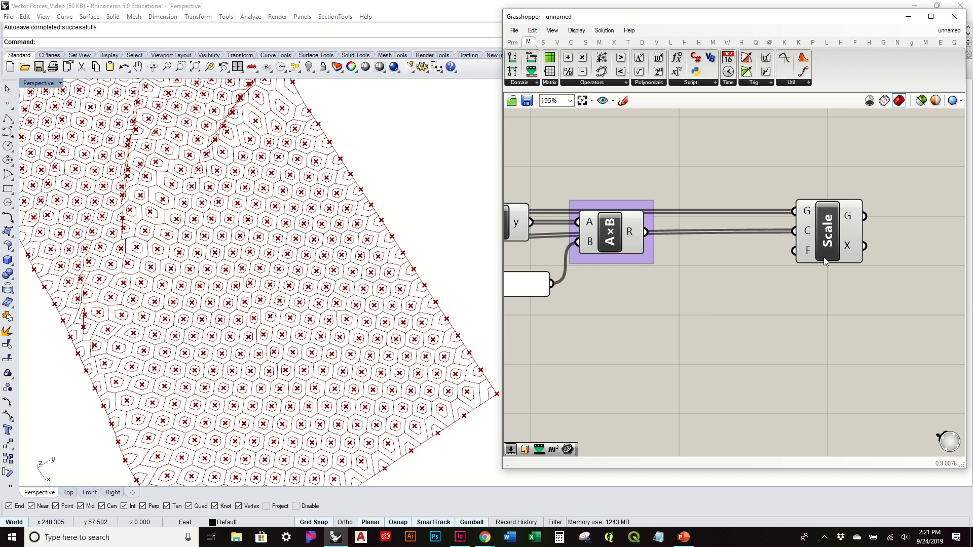
{"action": "mouse_move", "coordinate": [810, 250]}
{"action": "left_click_drag", "start_coordinate": [807, 248], "coordinate": [838, 220]}
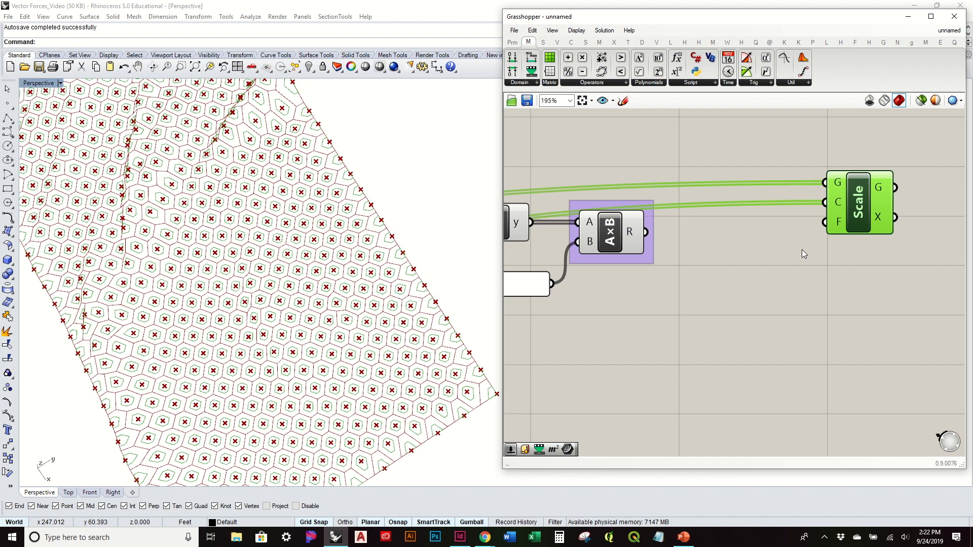
Step: Add a Remap Numbers component below the Scale component and wire the Multiplication result into its Value input
{"action": "right_click_drag", "start_coordinate": [451, 385], "coordinate": [432, 301]}
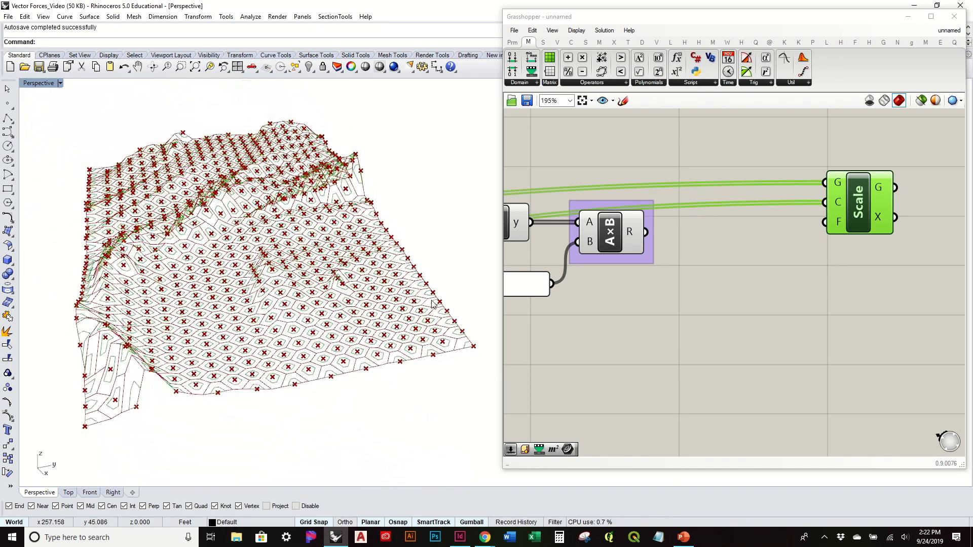
{"action": "left_click", "coordinate": [767, 286]}
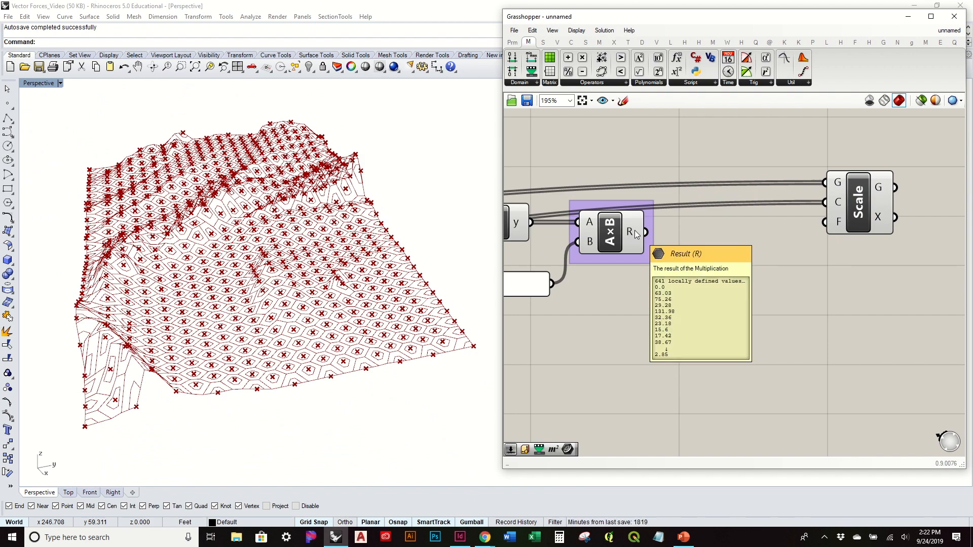
{"action": "right_click_drag", "start_coordinate": [350, 223], "coordinate": [348, 264]}
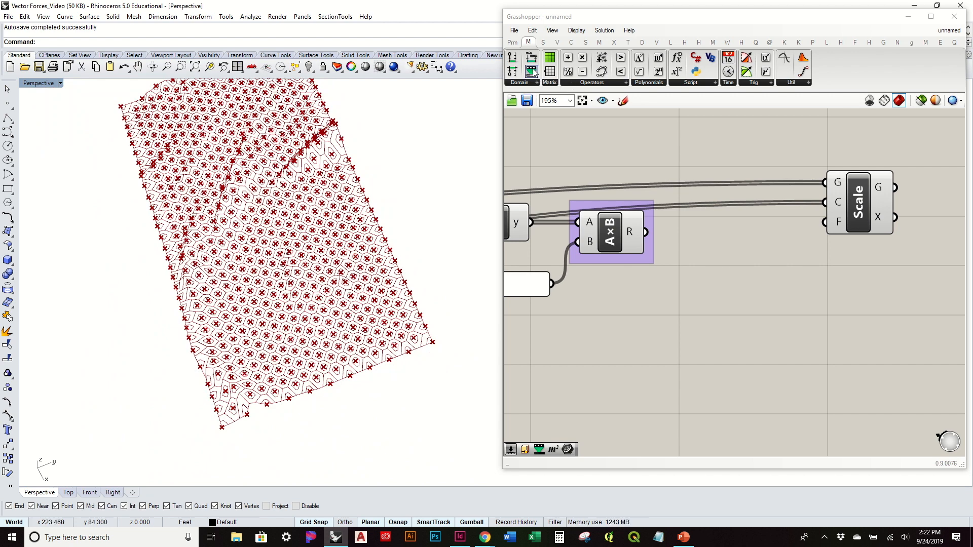
{"action": "left_click_drag", "start_coordinate": [531, 71], "coordinate": [743, 326]}
{"action": "left_click_drag", "start_coordinate": [646, 232], "coordinate": [725, 310]}
Step: Add a Bounds component fed by the Multiplication result and wire its domain into the Remap component's Source input
{"action": "mouse_move", "coordinate": [729, 330]}
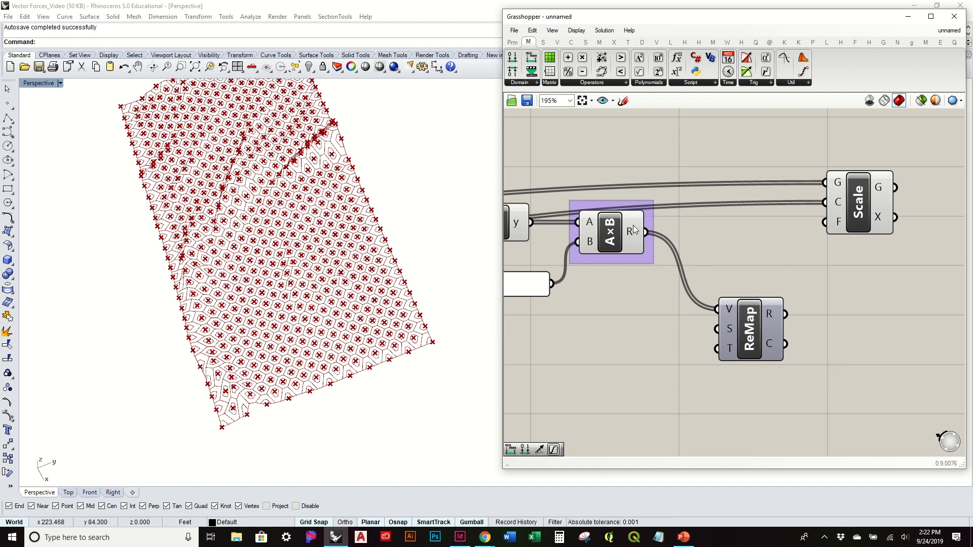
{"action": "mouse_move", "coordinate": [630, 234]}
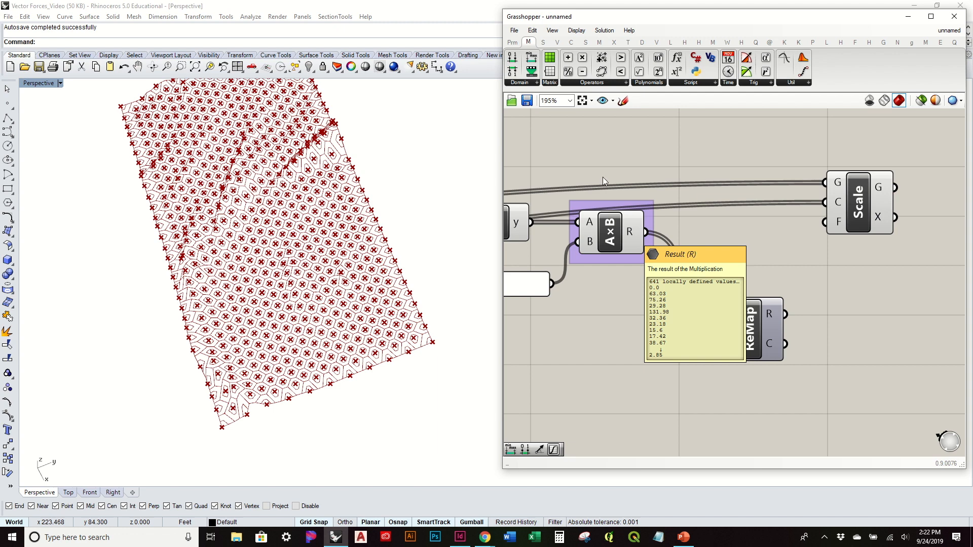
{"action": "left_click_drag", "start_coordinate": [537, 59], "coordinate": [672, 350]}
{"action": "left_click_drag", "start_coordinate": [726, 312], "coordinate": [780, 310]}
{"action": "left_click_drag", "start_coordinate": [646, 232], "coordinate": [640, 349]}
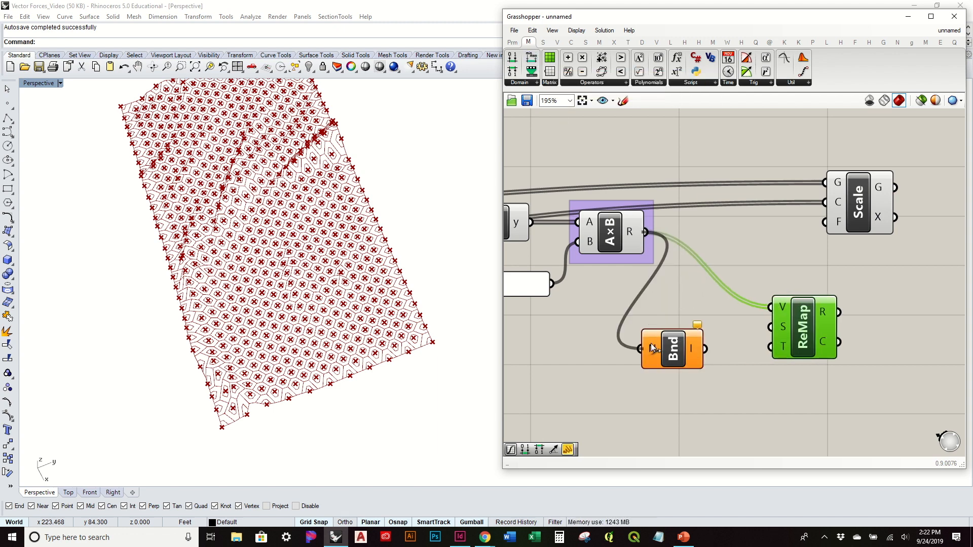
{"action": "left_click_drag", "start_coordinate": [705, 348], "coordinate": [770, 327]}
{"action": "left_click_drag", "start_coordinate": [674, 355], "coordinate": [712, 337]}
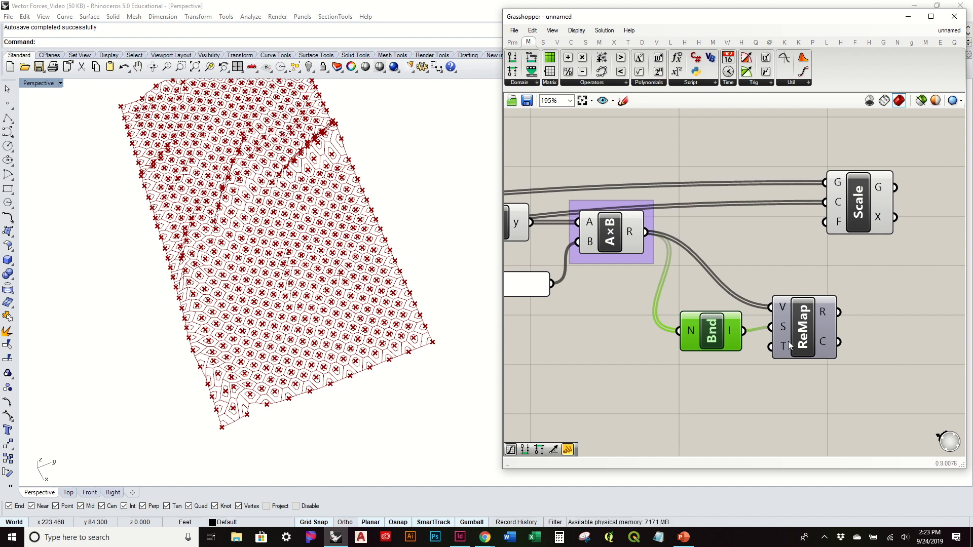
Step: Add a Construct Domain component below Bounds and wire its output into the Remap component's Target input
{"action": "left_click", "coordinate": [784, 393]}
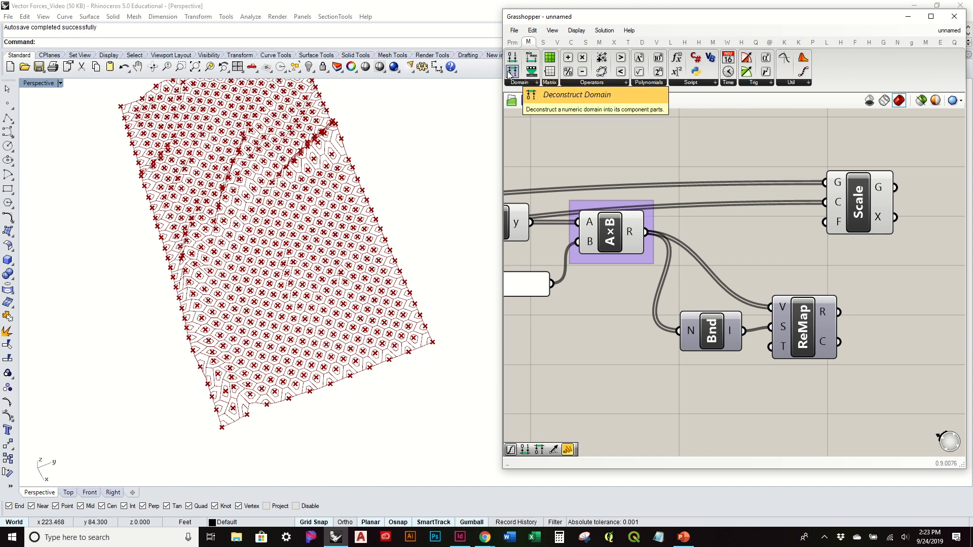
{"action": "left_click_drag", "start_coordinate": [512, 57], "coordinate": [770, 346]}
{"action": "right_click_drag", "start_coordinate": [746, 353], "coordinate": [815, 283]}
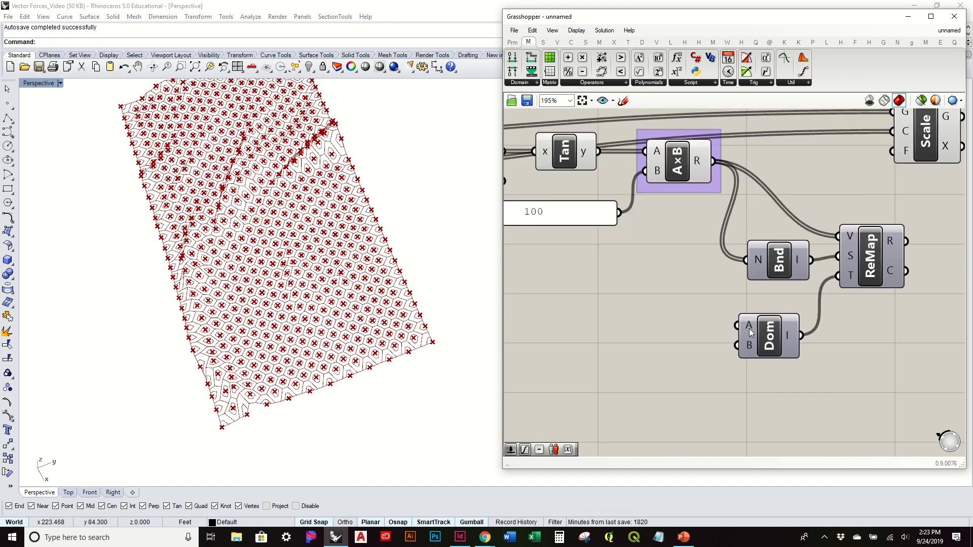
{"action": "double_click", "coordinate": [615, 323]}
{"action": "type", "text": "1"}
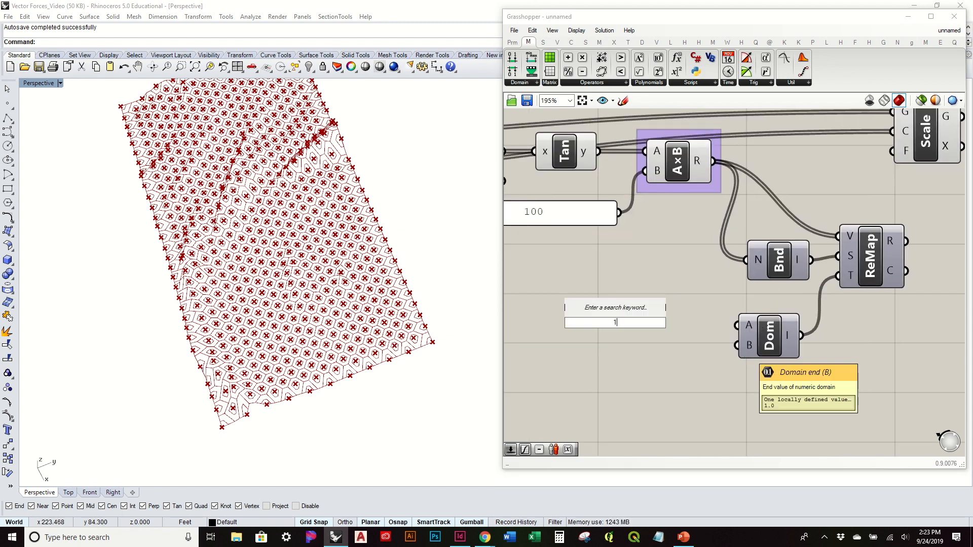
{"action": "key", "text": "Return"}
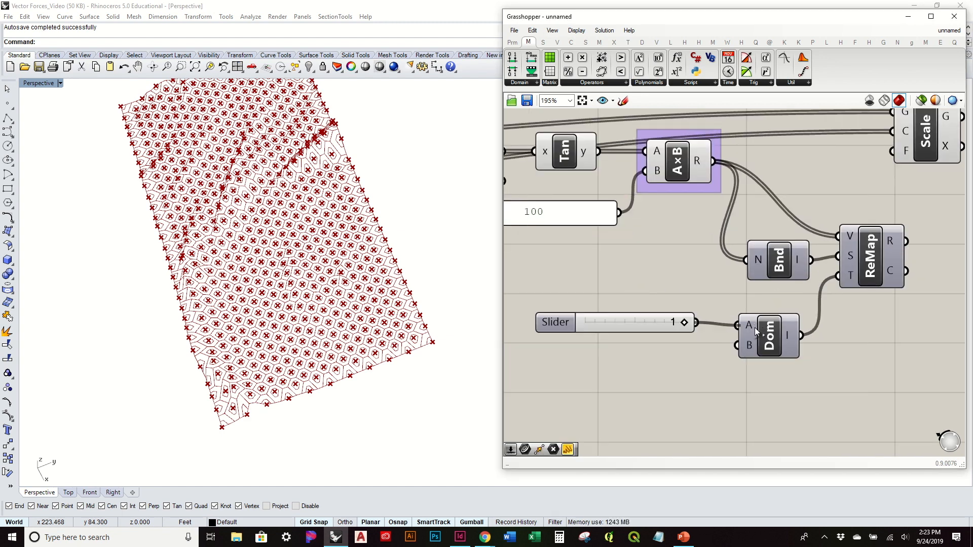
{"action": "left_click", "coordinate": [646, 323]}
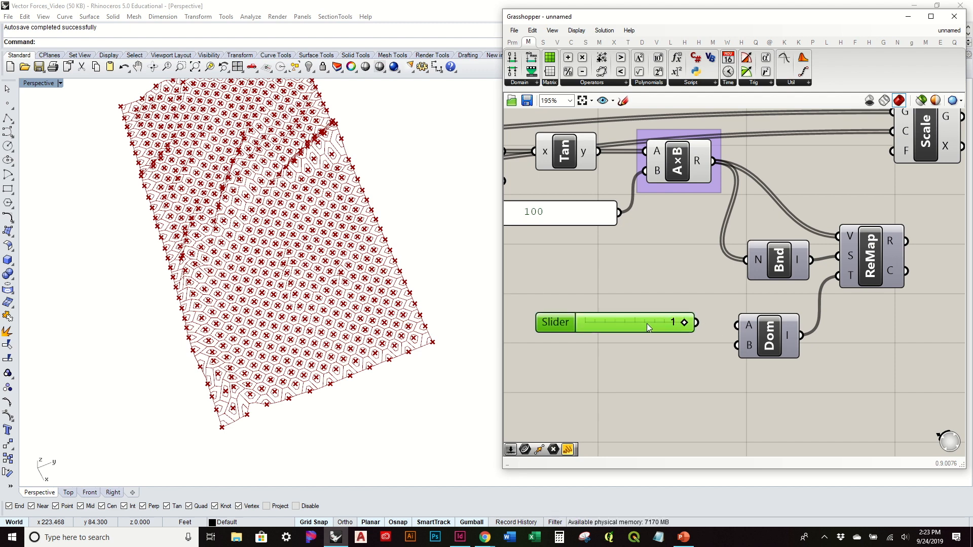
{"action": "key", "text": "Delete"}
Step: Create a number slider with value 0.95 and wire it into the Construct Domain's start input
{"action": "double_click", "coordinate": [647, 323]}
{"action": "type", "text": ".95"}
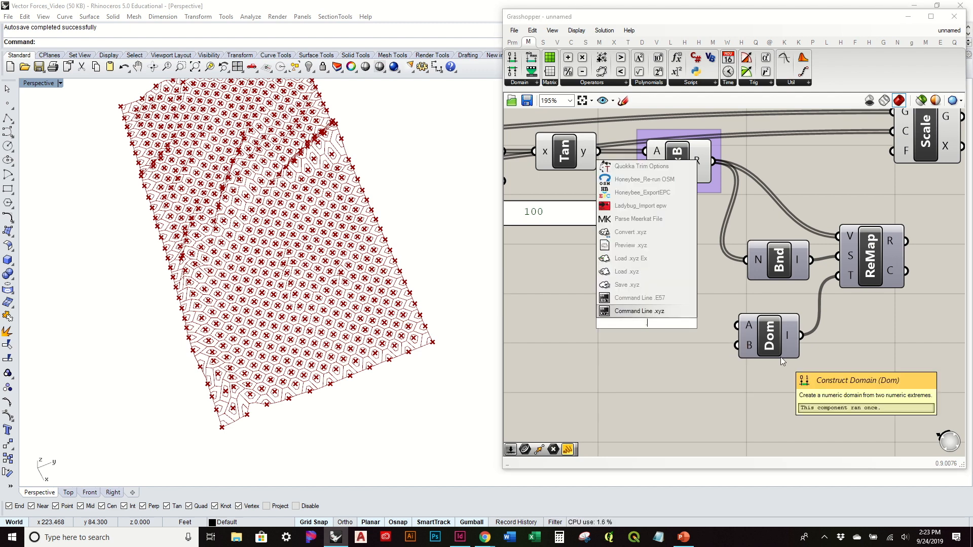
{"action": "key", "text": "Return"}
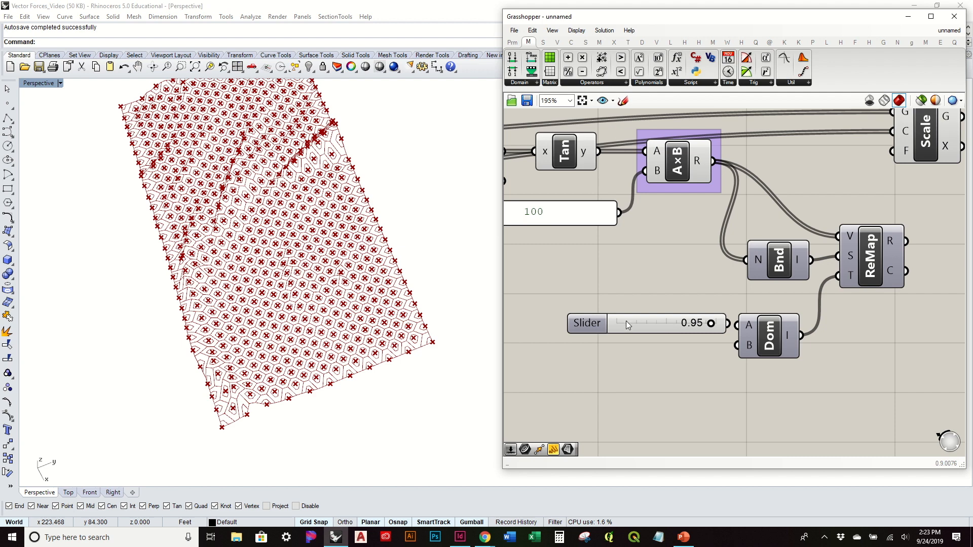
{"action": "left_click_drag", "start_coordinate": [625, 321], "coordinate": [591, 319]}
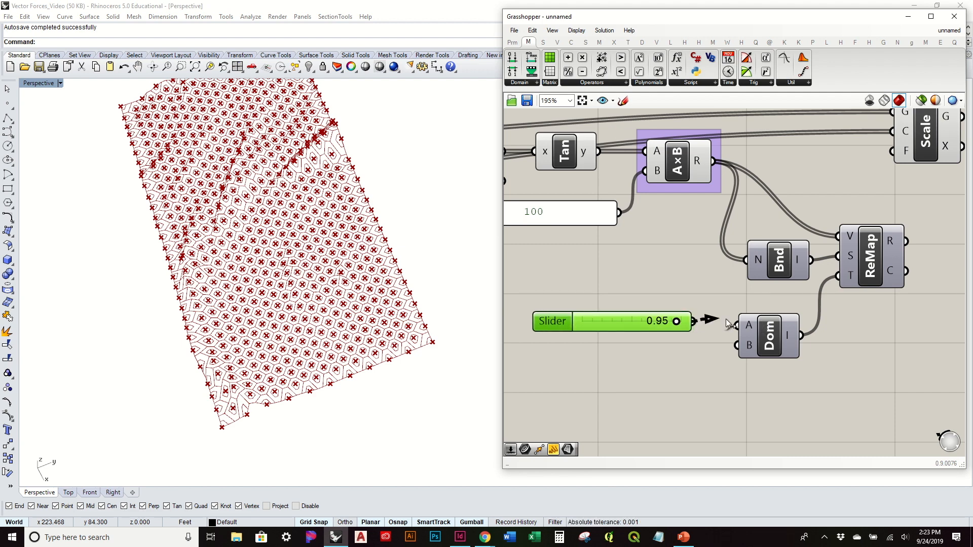
{"action": "left_click_drag", "start_coordinate": [695, 322], "coordinate": [737, 326]}
Step: Create a 0.15 number slider, wire it into the Construct Domain's end input, and align the two sliders
{"action": "left_click", "coordinate": [642, 370]}
{"action": "double_click", "coordinate": [641, 370]}
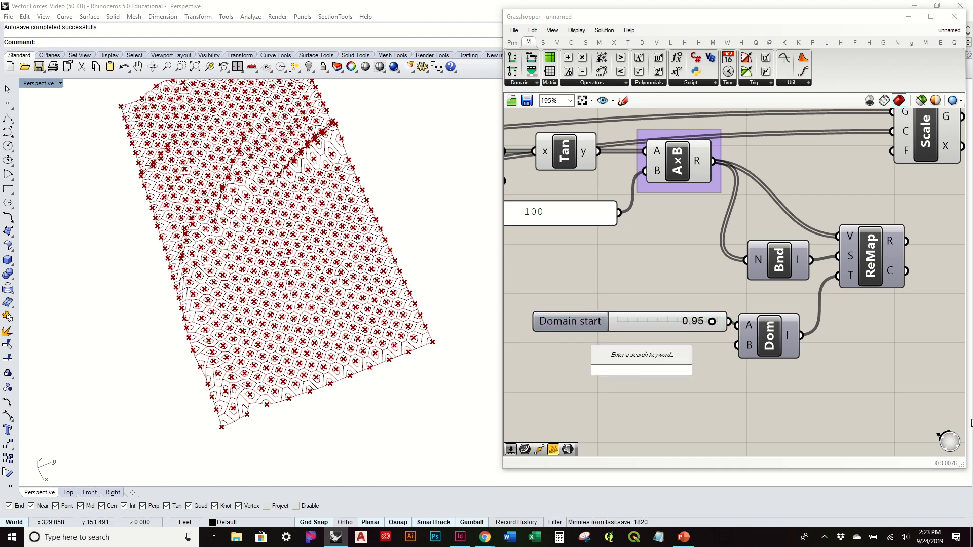
{"action": "type", "text": ".15"}
{"action": "key", "text": "Return"}
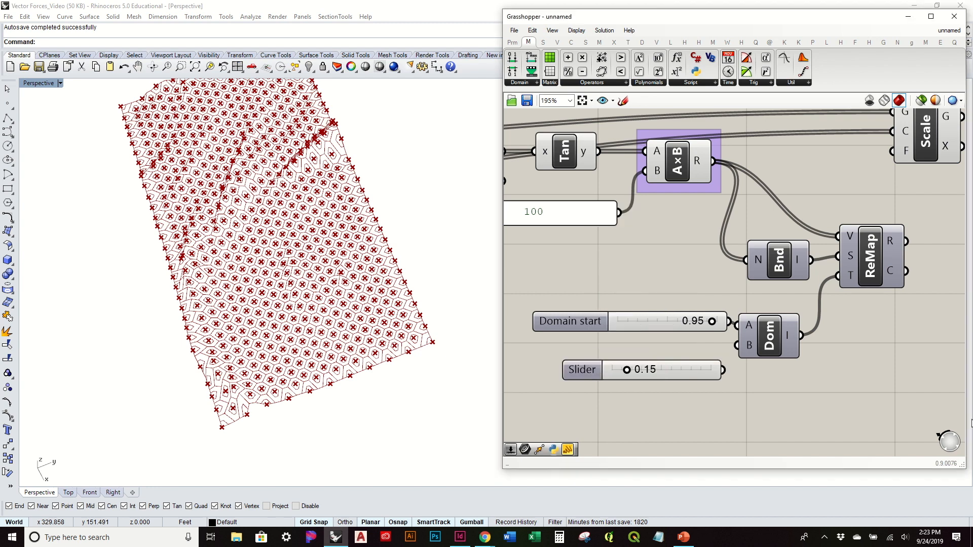
{"action": "left_click_drag", "start_coordinate": [696, 375], "coordinate": [737, 345]}
{"action": "left_click_drag", "start_coordinate": [681, 321], "coordinate": [661, 324]}
{"action": "left_click_drag", "start_coordinate": [684, 369], "coordinate": [678, 359]}
Step: Move the Scale component farther from Remap and wire the remapped values into its Factor input
{"action": "right_click_drag", "start_coordinate": [859, 235], "coordinate": [672, 293]}
{"action": "left_click_drag", "start_coordinate": [757, 204], "coordinate": [828, 204]}
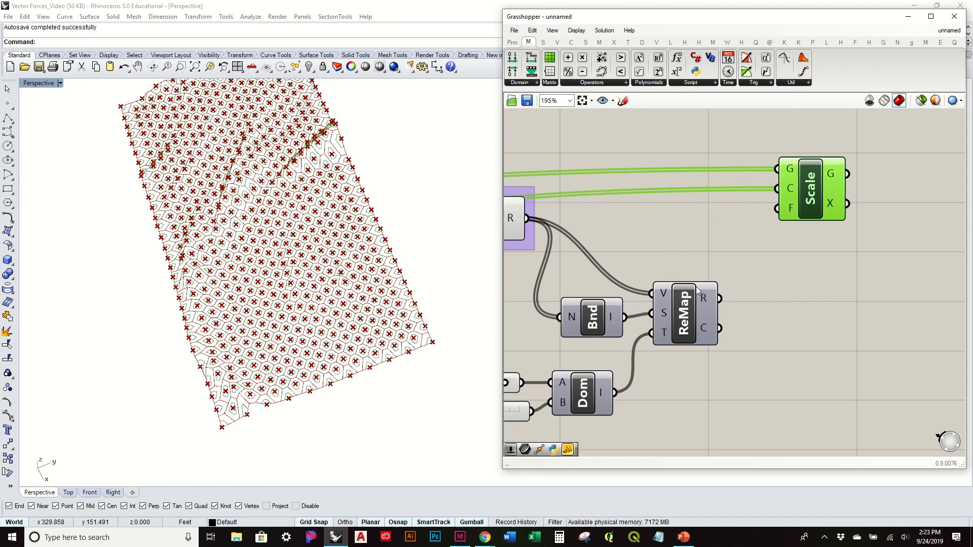
{"action": "left_click_drag", "start_coordinate": [765, 247], "coordinate": [786, 222]}
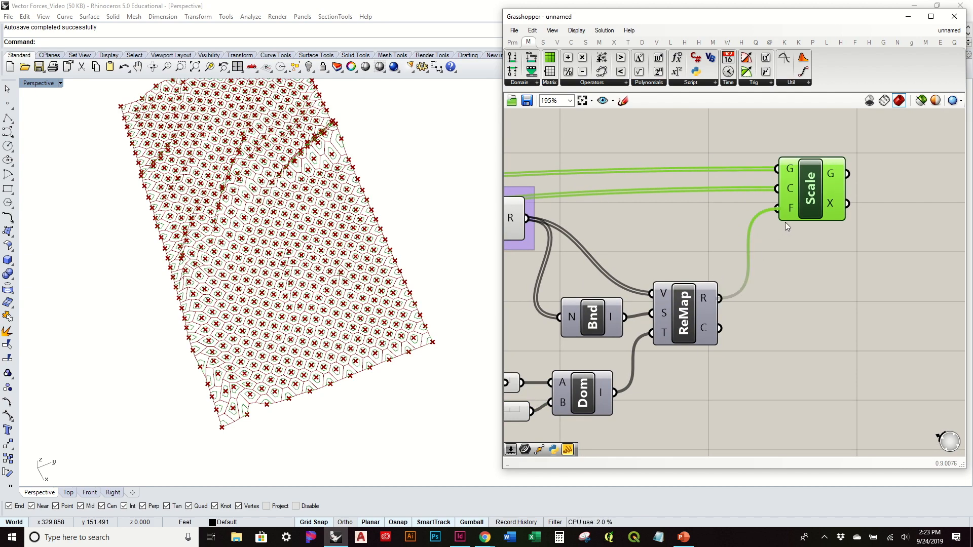
{"action": "left_click", "coordinate": [810, 314]}
Step: Examine how the scaled hexagon openings vary between steep and flat areas of the terrain surface
{"action": "left_click", "coordinate": [338, 227]}
{"action": "scroll", "coordinate": [340, 216], "scroll_direction": "up", "scroll_amount": 5}
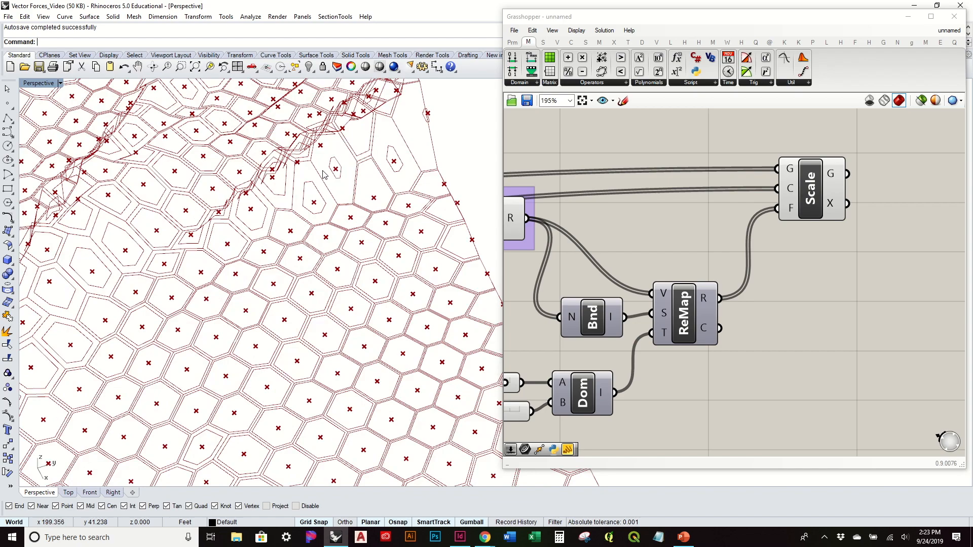
{"action": "right_click_drag", "start_coordinate": [340, 216], "coordinate": [379, 304]}
{"action": "scroll", "coordinate": [379, 199], "scroll_direction": "down", "scroll_amount": 5}
{"action": "scroll", "coordinate": [375, 412], "scroll_direction": "up", "scroll_amount": 3}
{"action": "scroll", "coordinate": [375, 412], "scroll_direction": "up", "scroll_amount": 3}
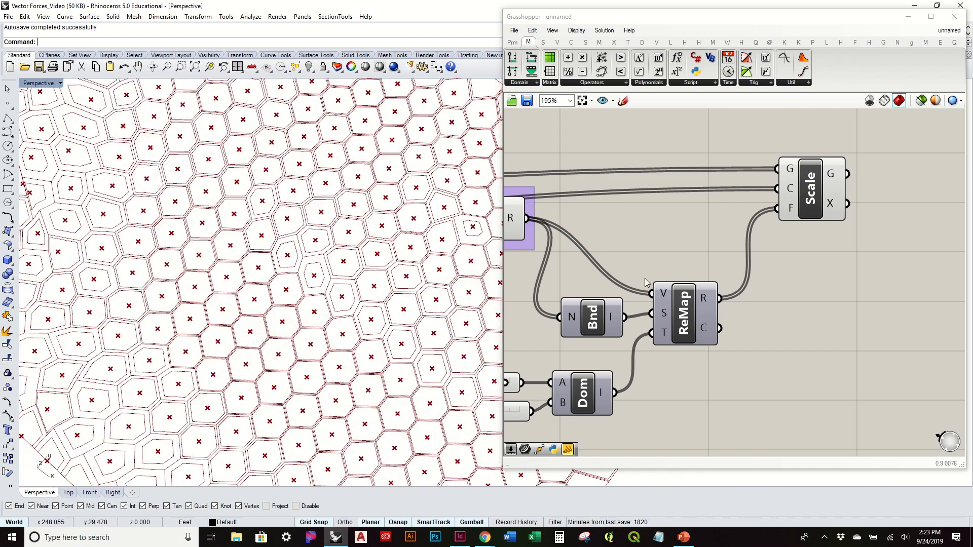
{"action": "scroll", "coordinate": [349, 353], "scroll_direction": "up", "scroll_amount": 3}
{"action": "scroll", "coordinate": [349, 354], "scroll_direction": "down", "scroll_amount": 5}
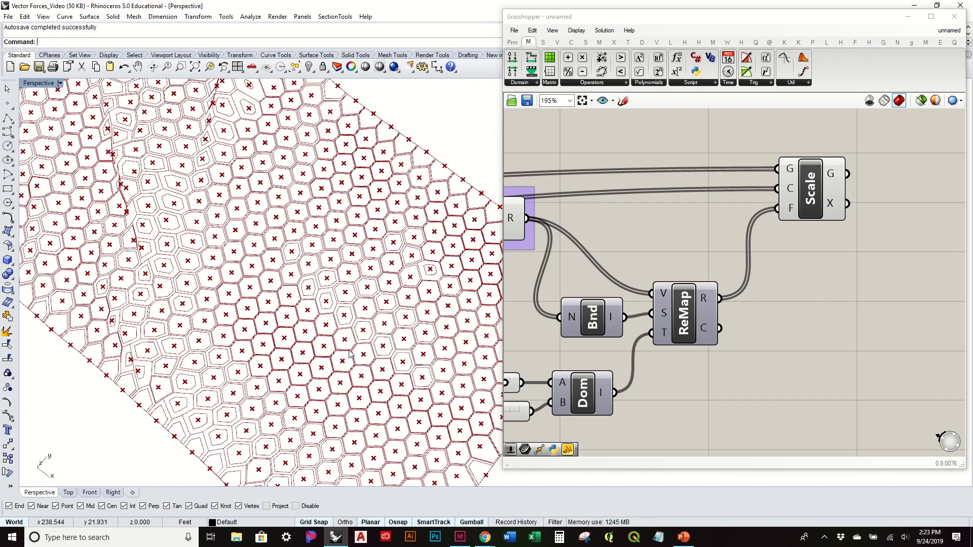
Step: Inspect the scaled hexagon panels over the whole terrain from plan and oblique angles, comparing ridges with flatter ground
{"action": "scroll", "coordinate": [350, 353], "scroll_direction": "down", "scroll_amount": 3}
{"action": "right_click_drag", "start_coordinate": [312, 302], "coordinate": [300, 263]}
{"action": "scroll", "coordinate": [263, 213], "scroll_direction": "up", "scroll_amount": 8}
{"action": "right_click_drag", "start_coordinate": [263, 213], "coordinate": [478, 318]}
{"action": "scroll", "coordinate": [237, 245], "scroll_direction": "down", "scroll_amount": 4}
{"action": "scroll", "coordinate": [320, 310], "scroll_direction": "down", "scroll_amount": 4}
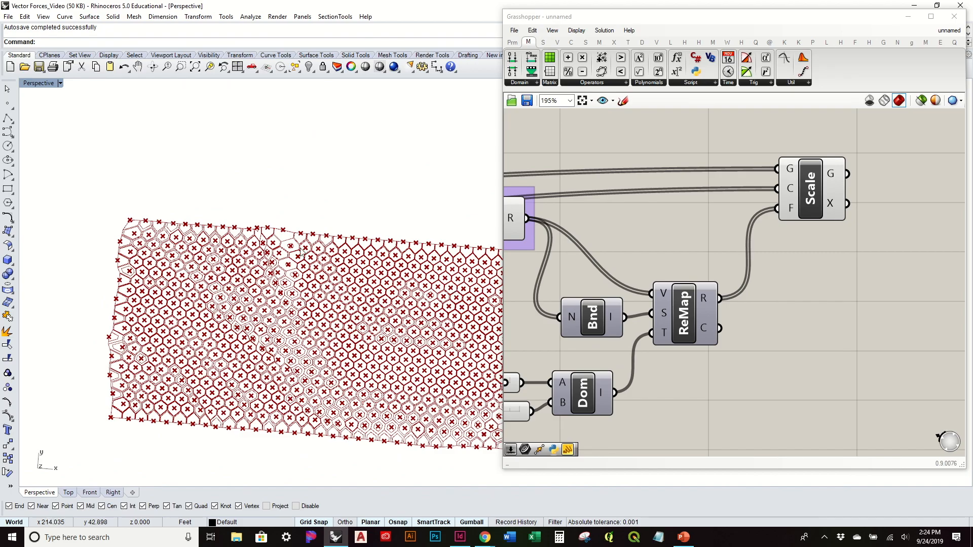
{"action": "scroll", "coordinate": [350, 281], "scroll_direction": "up", "scroll_amount": 6}
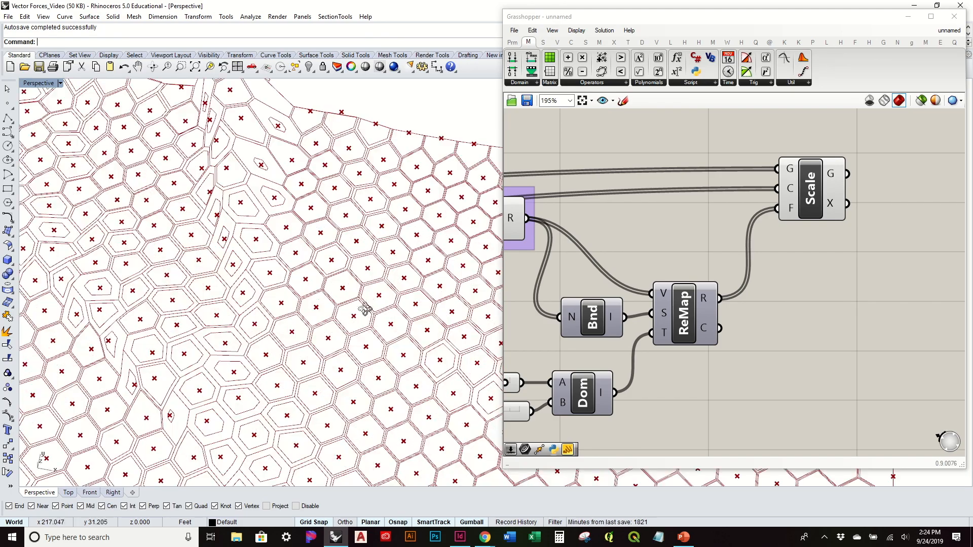
{"action": "right_click_drag", "start_coordinate": [350, 280], "coordinate": [276, 292]}
{"action": "scroll", "coordinate": [275, 292], "scroll_direction": "down", "scroll_amount": 8}
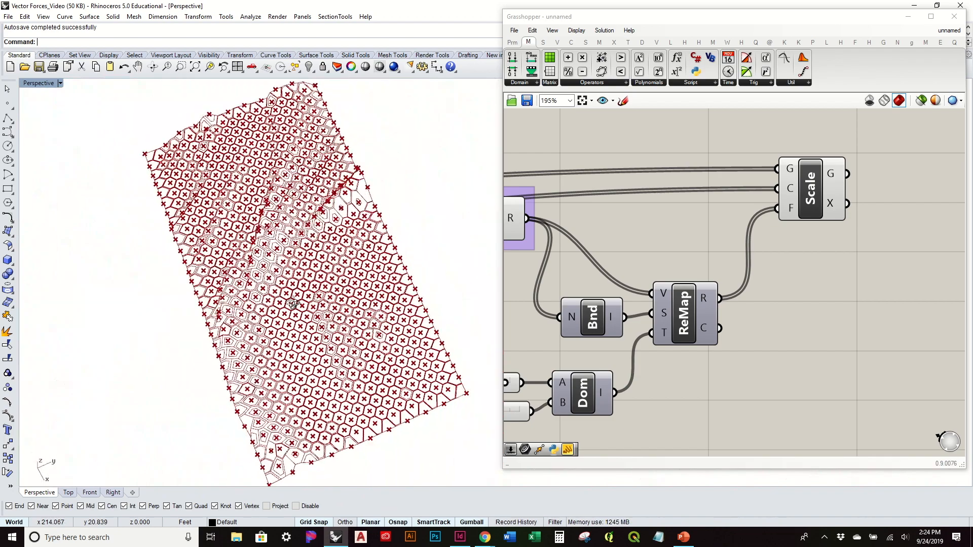
{"action": "scroll", "coordinate": [293, 303], "scroll_direction": "up", "scroll_amount": 6}
{"action": "right_click_drag", "start_coordinate": [306, 263], "coordinate": [250, 375]}
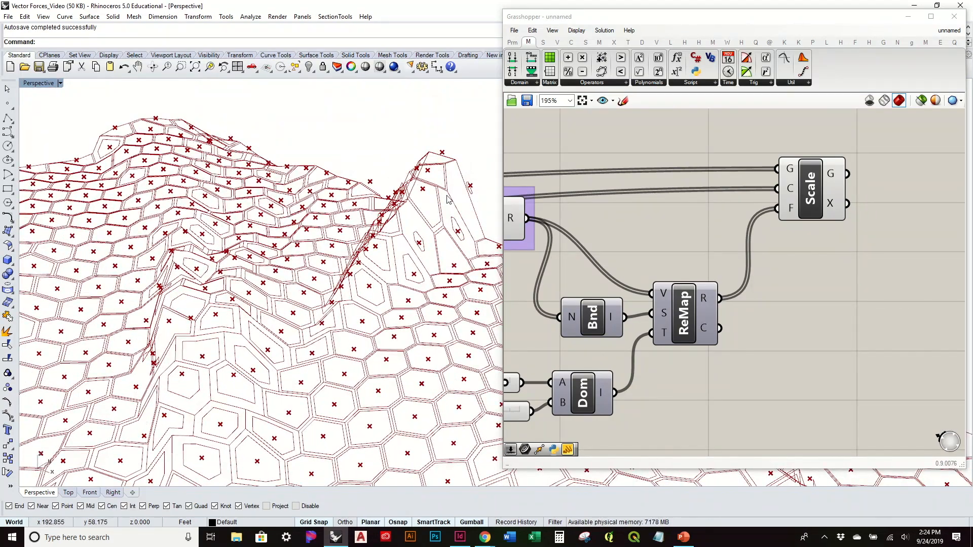
{"action": "right_click_drag", "start_coordinate": [361, 322], "coordinate": [328, 336]}
{"action": "scroll", "coordinate": [327, 335], "scroll_direction": "down", "scroll_amount": 5}
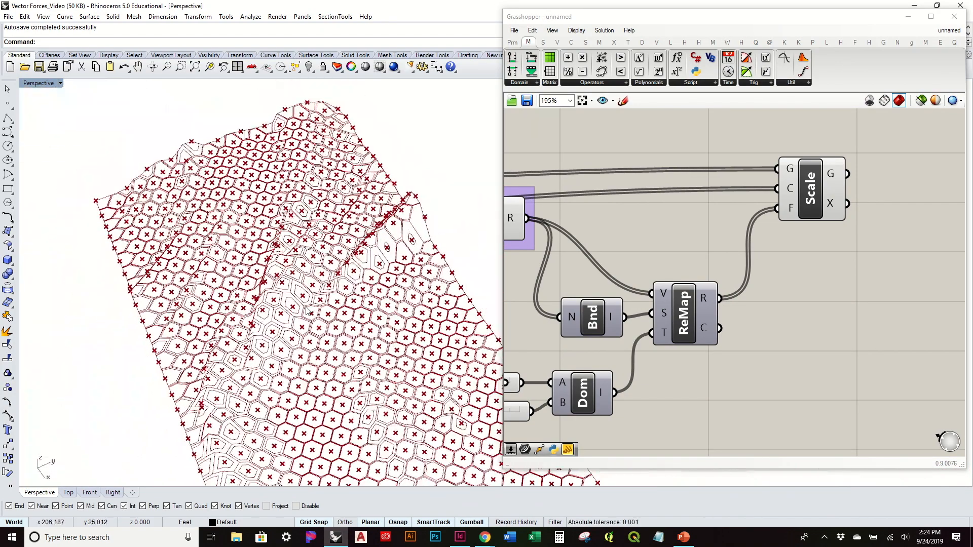
{"action": "right_click_drag", "start_coordinate": [374, 378], "coordinate": [347, 334], "text": "shift"}
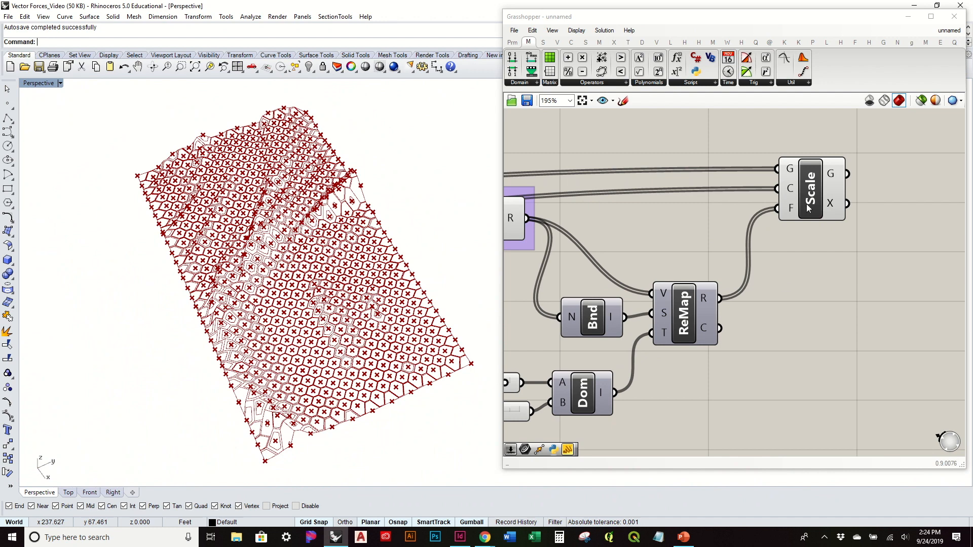
Step: Move the Scale component farther from Remap and shift Construct Domain with its two sliders closer beneath Bounds
{"action": "scroll", "coordinate": [775, 292], "scroll_direction": "down", "scroll_amount": 3}
{"action": "left_click_drag", "start_coordinate": [679, 393], "coordinate": [556, 339]}
{"action": "left_click", "coordinate": [580, 318]}
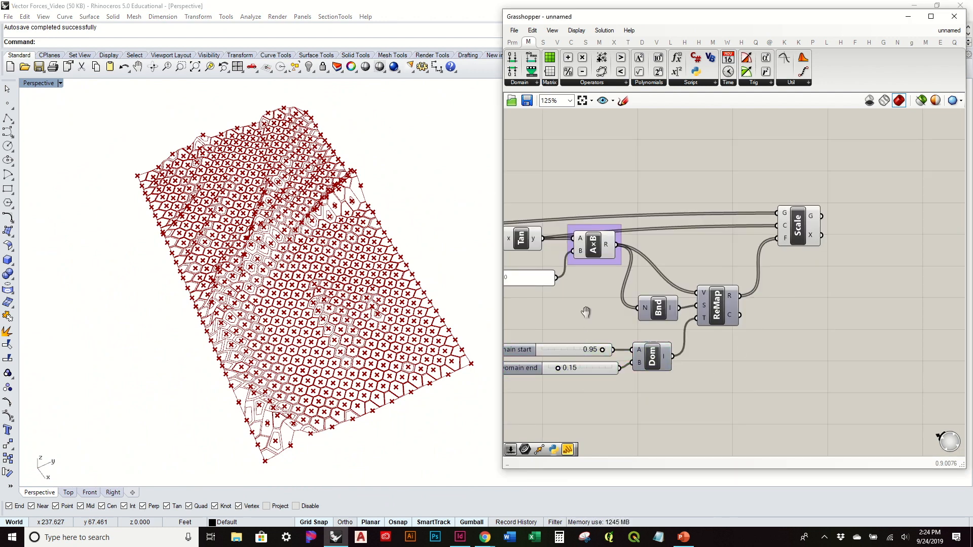
{"action": "right_click_drag", "start_coordinate": [584, 312], "coordinate": [631, 298]}
{"action": "left_click_drag", "start_coordinate": [861, 218], "coordinate": [944, 219]}
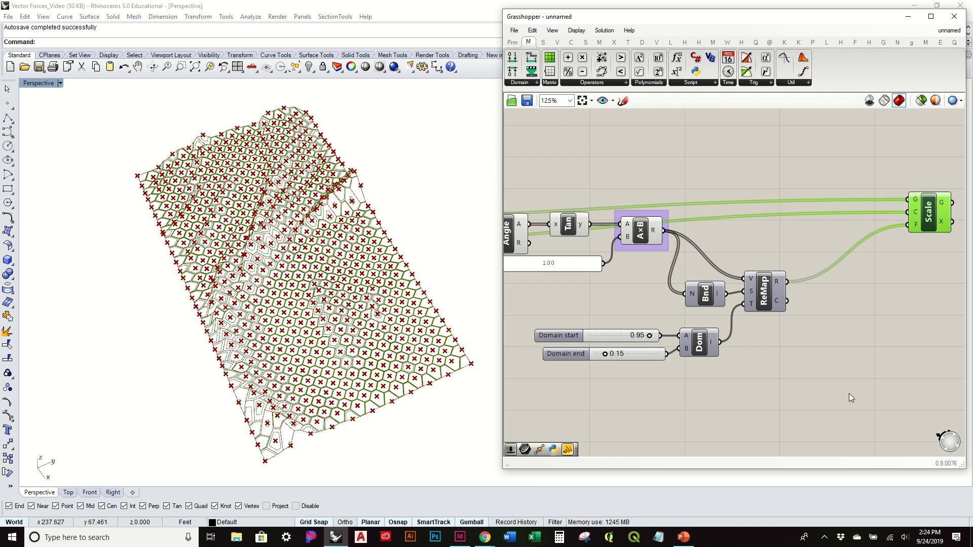
{"action": "left_click_drag", "start_coordinate": [730, 384], "coordinate": [532, 314]}
{"action": "left_click_drag", "start_coordinate": [698, 334], "coordinate": [711, 327]}
Step: Duplicate the Bounds and Remap components below the originals, disconnect the copied Remap's Target input, and align the two copies
{"action": "left_click", "coordinate": [843, 339]}
{"action": "left_click_drag", "start_coordinate": [813, 310], "coordinate": [754, 397]}
{"action": "left_click", "coordinate": [771, 370]}
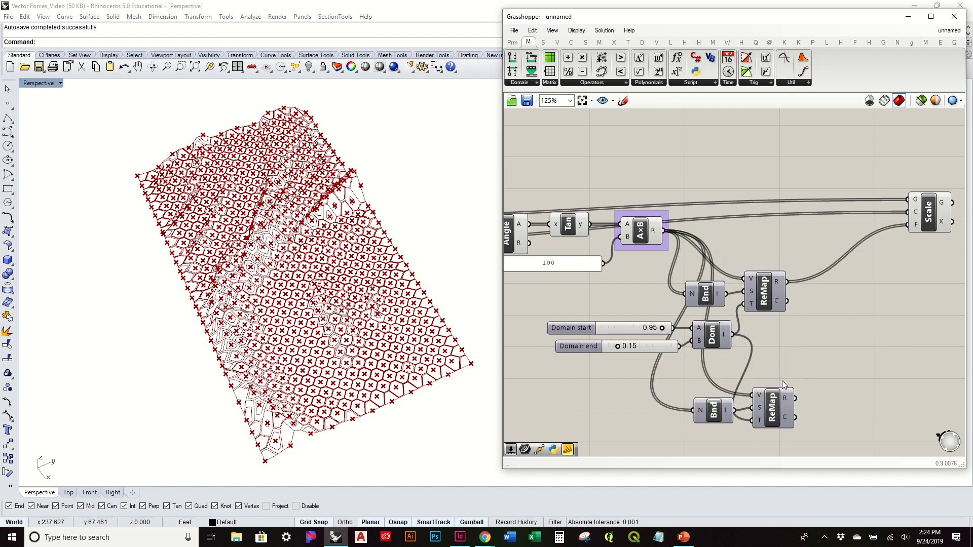
{"action": "left_click_drag", "start_coordinate": [737, 336], "coordinate": [786, 420]}
{"action": "mouse_move", "coordinate": [712, 414]}
{"action": "left_mouse_down"}
{"action": "mouse_move", "coordinate": [709, 437]}
{"action": "mouse_move", "coordinate": [712, 424]}
{"action": "left_mouse_up"}
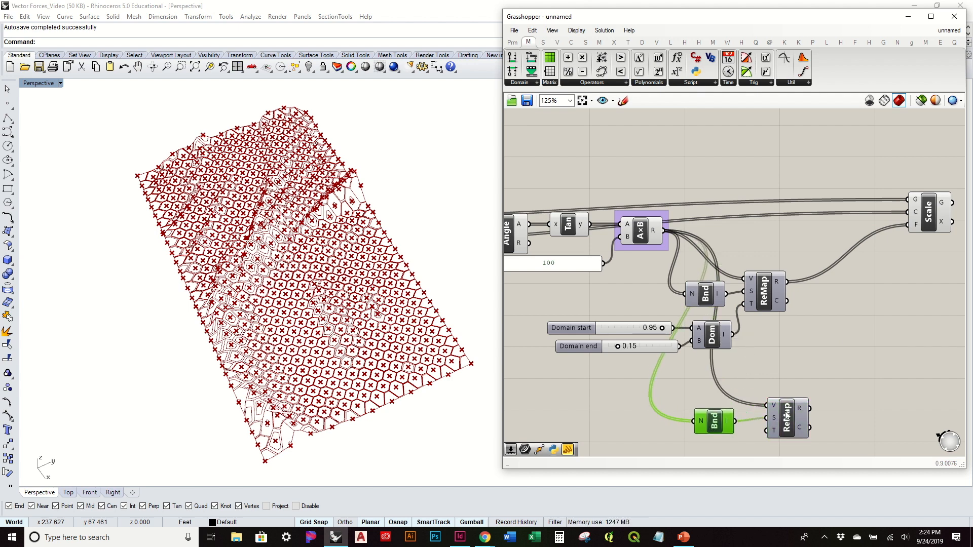
{"action": "left_click_drag", "start_coordinate": [787, 416], "coordinate": [780, 421]}
{"action": "right_click_drag", "start_coordinate": [766, 417], "coordinate": [741, 332]}
{"action": "mouse_move", "coordinate": [741, 343]}
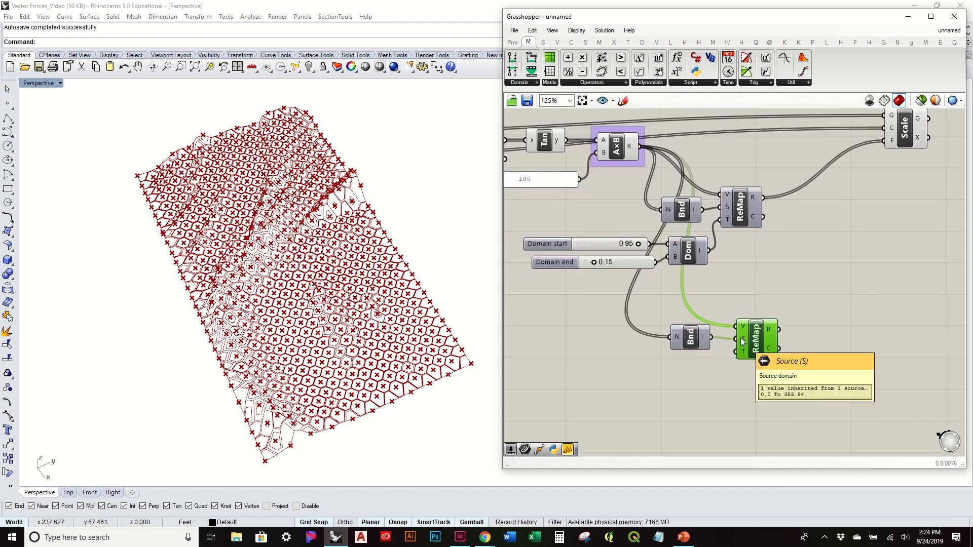
{"action": "left_click_drag", "start_coordinate": [758, 347], "coordinate": [755, 345]}
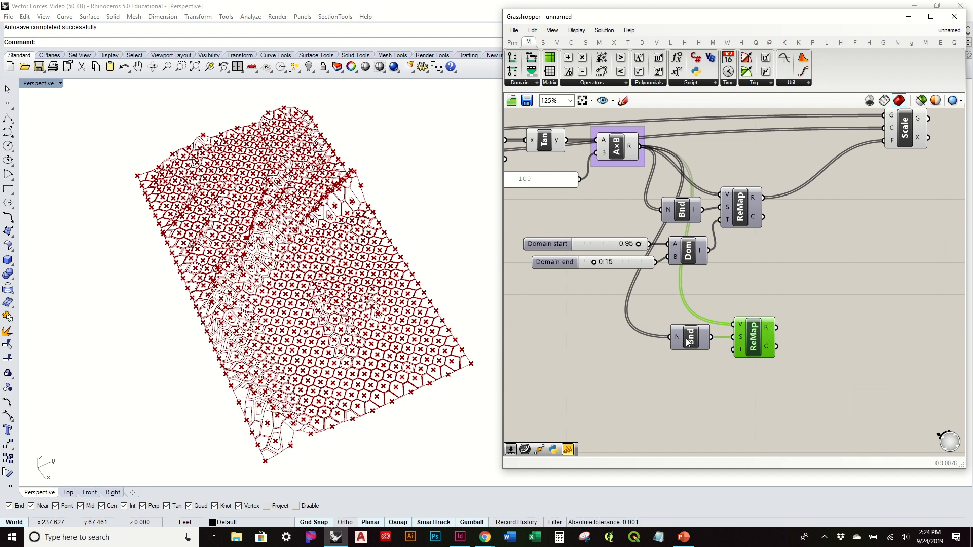
Step: Add a Graph Mapper beside the copied Remap and wire the remapped values into it
{"action": "left_click", "coordinate": [512, 43]}
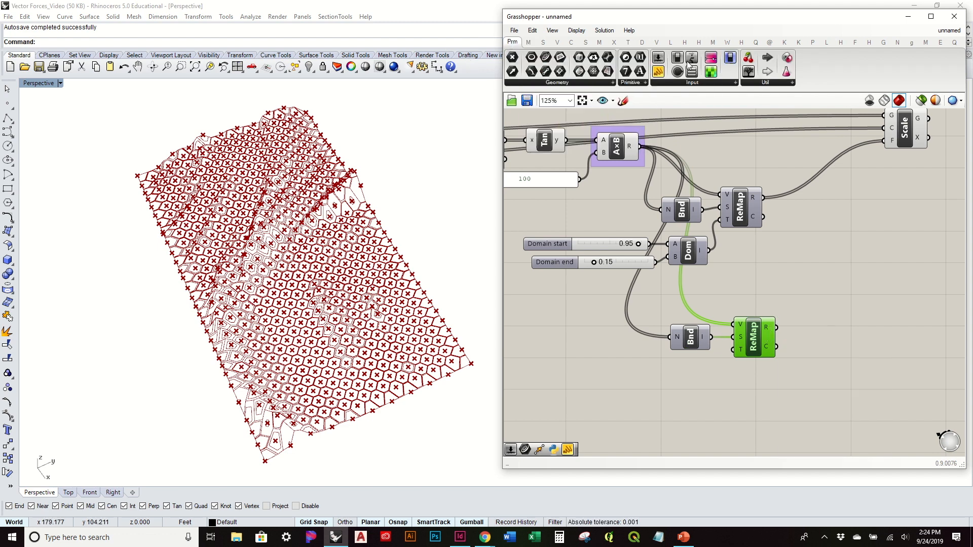
{"action": "left_click", "coordinate": [699, 84]}
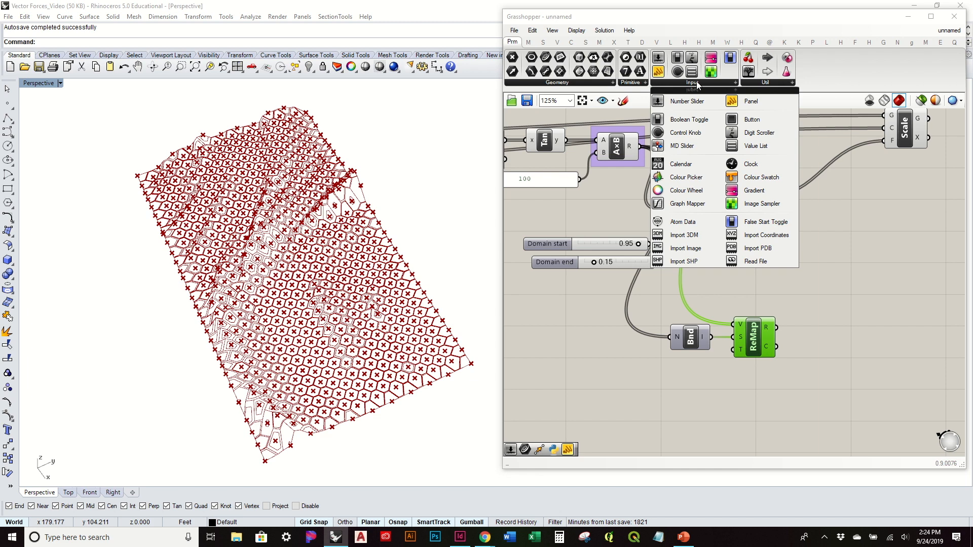
{"action": "left_click_drag", "start_coordinate": [695, 197], "coordinate": [888, 334]}
{"action": "right_click_drag", "start_coordinate": [888, 334], "coordinate": [766, 287]}
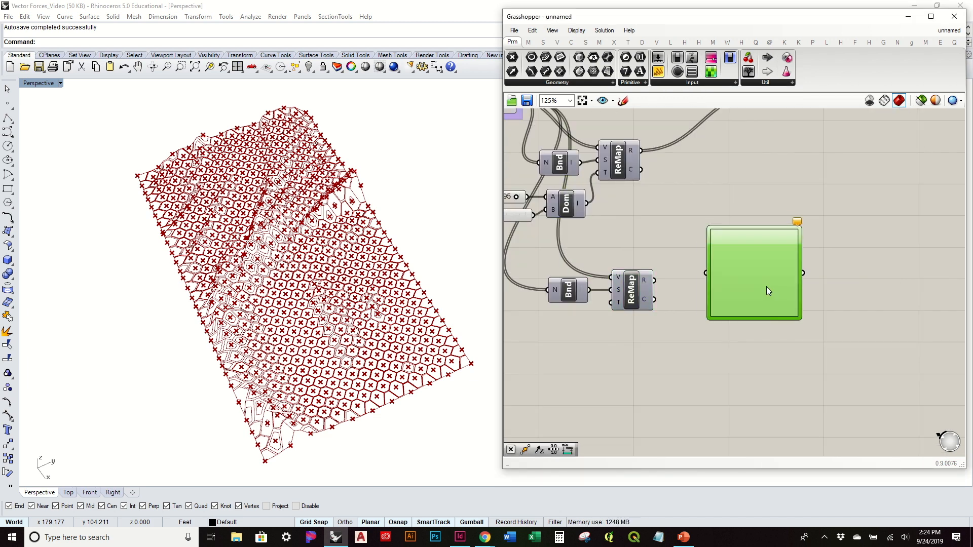
{"action": "left_click_drag", "start_coordinate": [658, 282], "coordinate": [729, 288]}
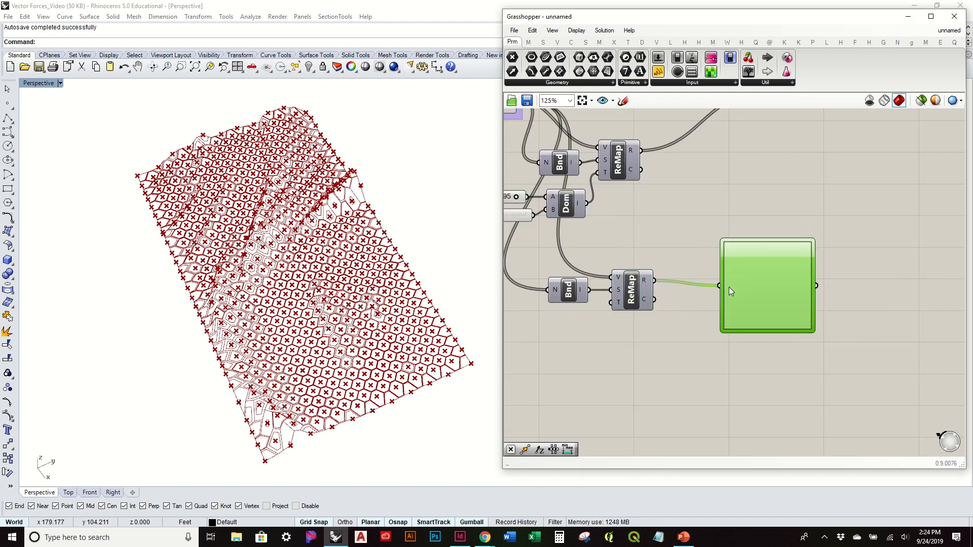
Step: Set the Graph Mapper's graph type to Bezier and wire its output into Scale's Factor input in place of the first Remap
{"action": "right_click", "coordinate": [742, 283]}
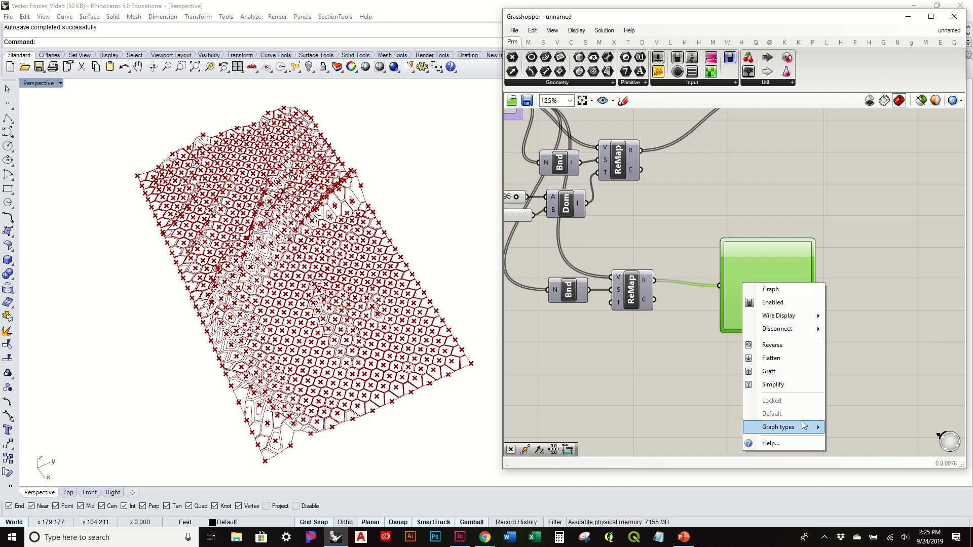
{"action": "mouse_move", "coordinate": [803, 426]}
{"action": "left_click", "coordinate": [854, 410]}
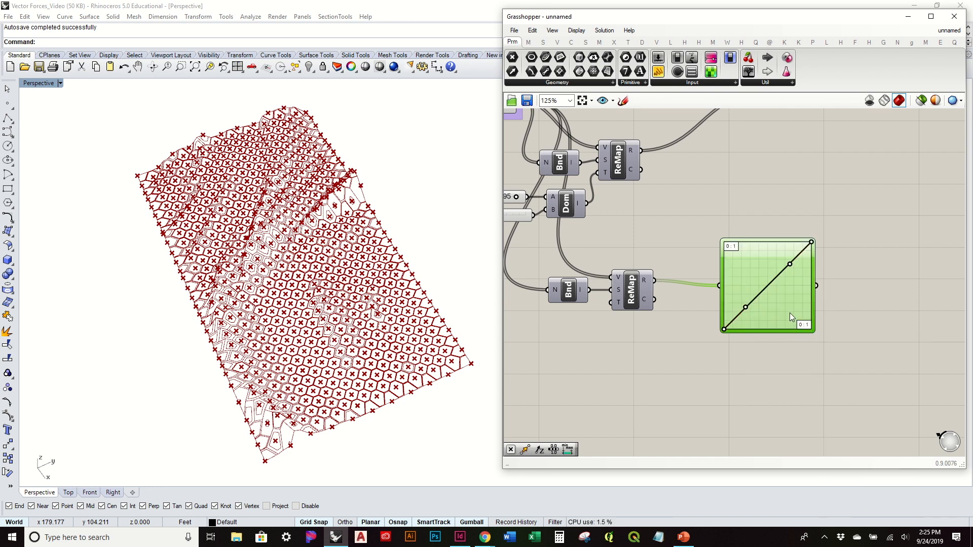
{"action": "left_click_drag", "start_coordinate": [764, 308], "coordinate": [754, 309]}
{"action": "right_click_drag", "start_coordinate": [623, 234], "coordinate": [675, 300]}
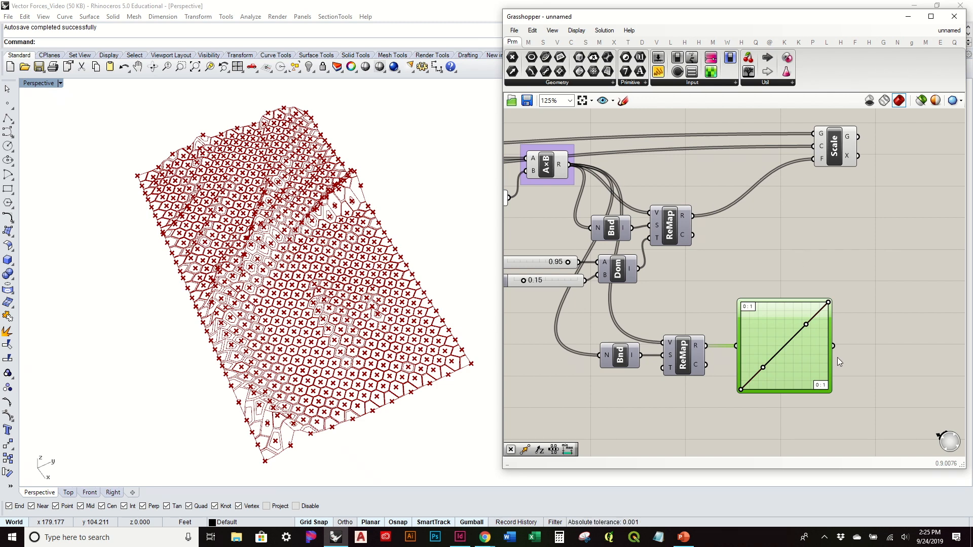
{"action": "left_click_drag", "start_coordinate": [833, 346], "coordinate": [817, 172], "text": "shift"}
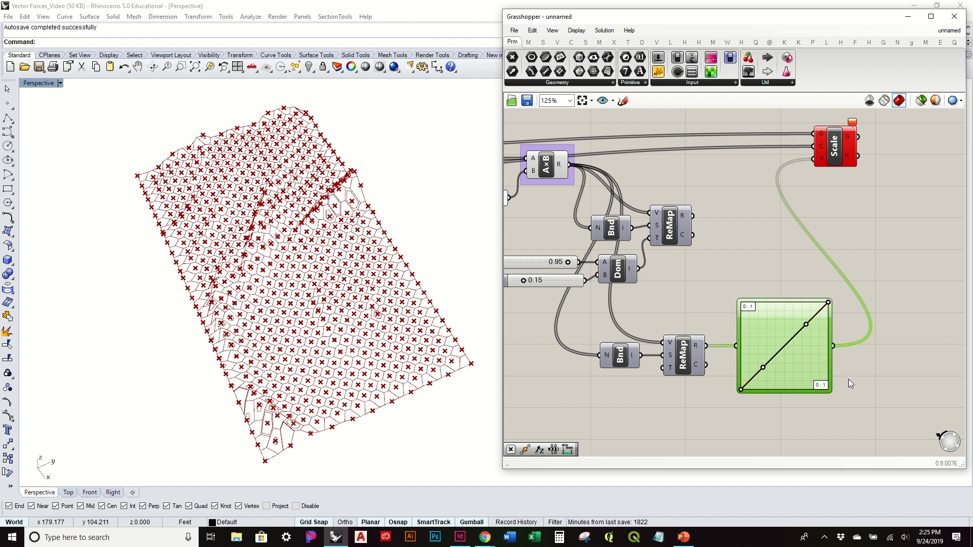
{"action": "left_click", "coordinate": [816, 254]}
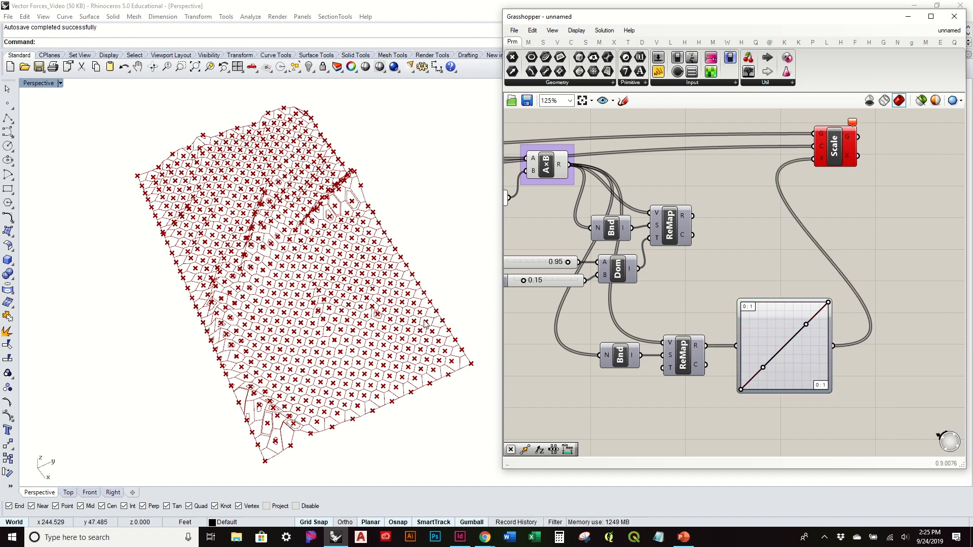
Step: Examine how the rising Bezier graph sizes the hexagon openings on flat and steep terrain cells
{"action": "right_click_drag", "start_coordinate": [397, 281], "coordinate": [400, 312]}
{"action": "scroll", "coordinate": [753, 386], "scroll_direction": "up", "scroll_amount": 3}
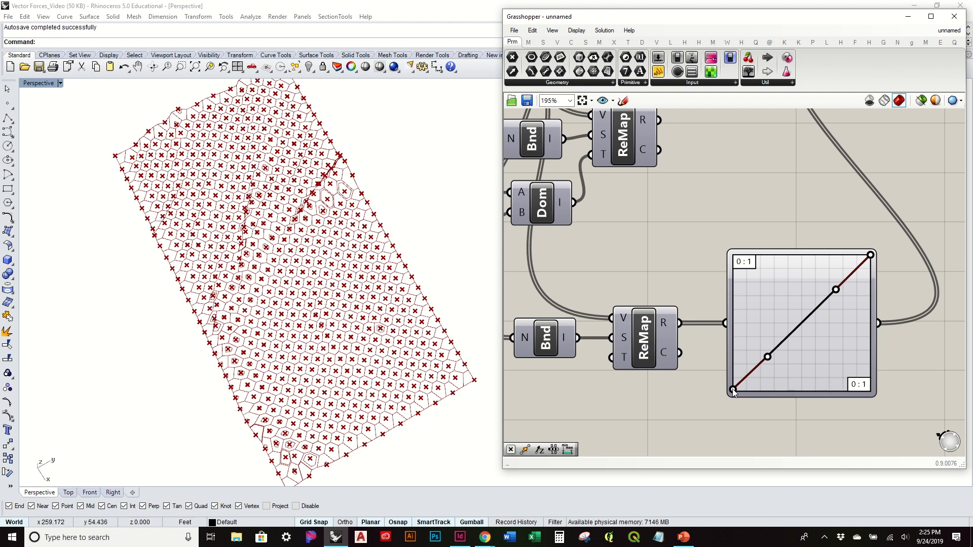
{"action": "scroll", "coordinate": [733, 393], "scroll_direction": "down", "scroll_amount": 3}
{"action": "scroll", "coordinate": [300, 392], "scroll_direction": "up", "scroll_amount": 6}
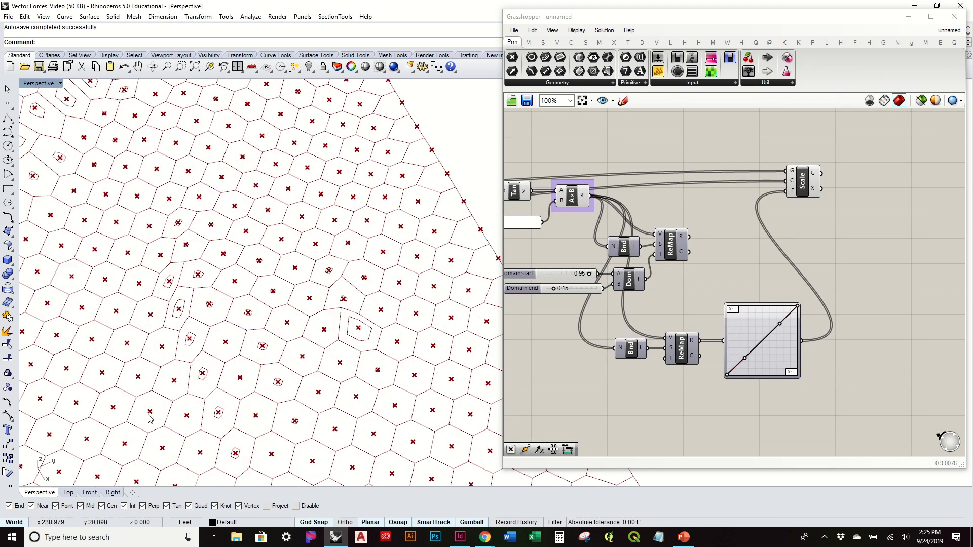
{"action": "scroll", "coordinate": [148, 415], "scroll_direction": "up", "scroll_amount": 7}
{"action": "scroll", "coordinate": [162, 404], "scroll_direction": "down", "scroll_amount": 5}
{"action": "scroll", "coordinate": [158, 403], "scroll_direction": "up", "scroll_amount": 8}
{"action": "scroll", "coordinate": [254, 331], "scroll_direction": "down", "scroll_amount": 5}
{"action": "scroll", "coordinate": [750, 360], "scroll_direction": "up", "scroll_amount": 3}
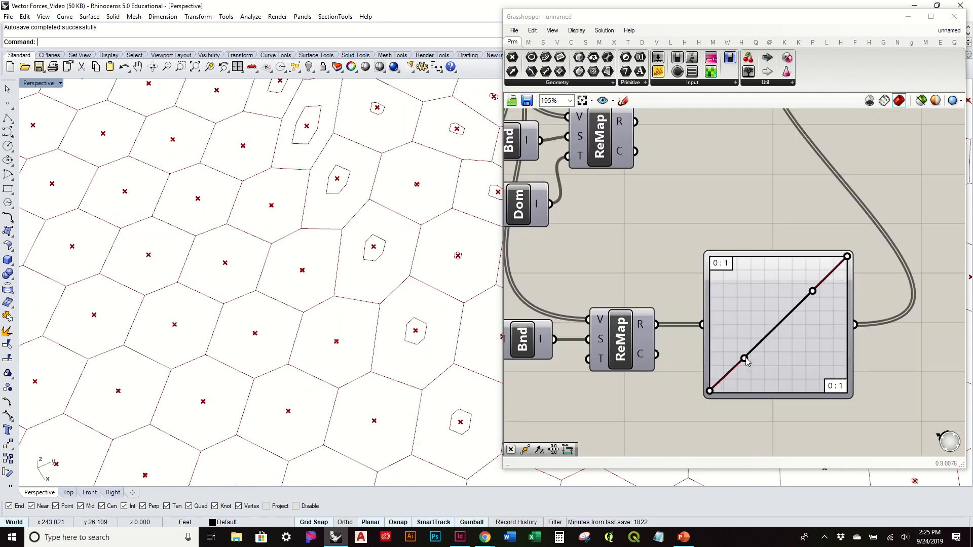
Step: Invert the Bezier graph by moving its start point to the maximum value and its end point to the minimum
{"action": "left_click", "coordinate": [717, 391]}
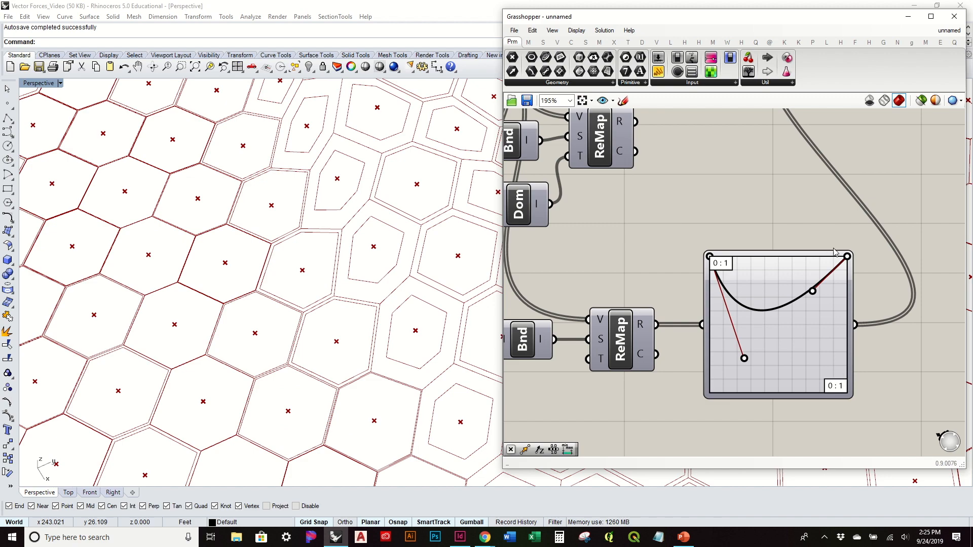
{"action": "left_click_drag", "start_coordinate": [846, 258], "coordinate": [883, 416]}
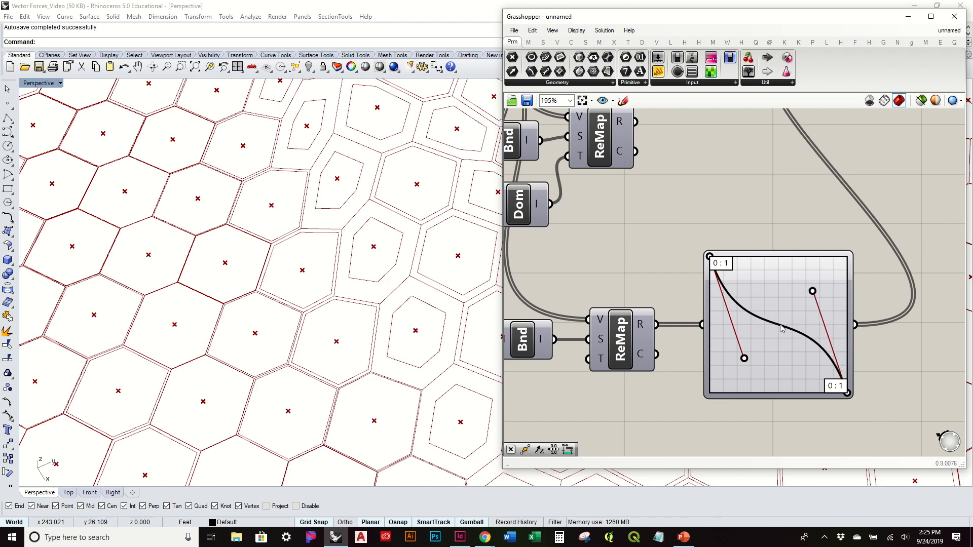
{"action": "scroll", "coordinate": [400, 290], "scroll_direction": "down", "scroll_amount": 6}
{"action": "right_click_drag", "start_coordinate": [391, 297], "coordinate": [407, 284]}
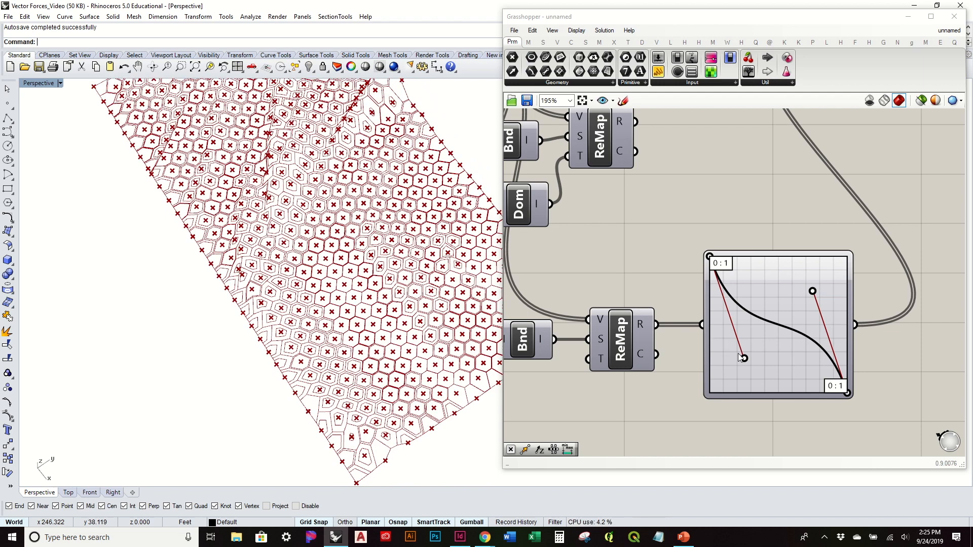
Step: Make the Bezier curve fall steeply and level off, moving both handles toward the start and raising the end point to about 0.3
{"action": "left_click_drag", "start_coordinate": [755, 357], "coordinate": [705, 352]}
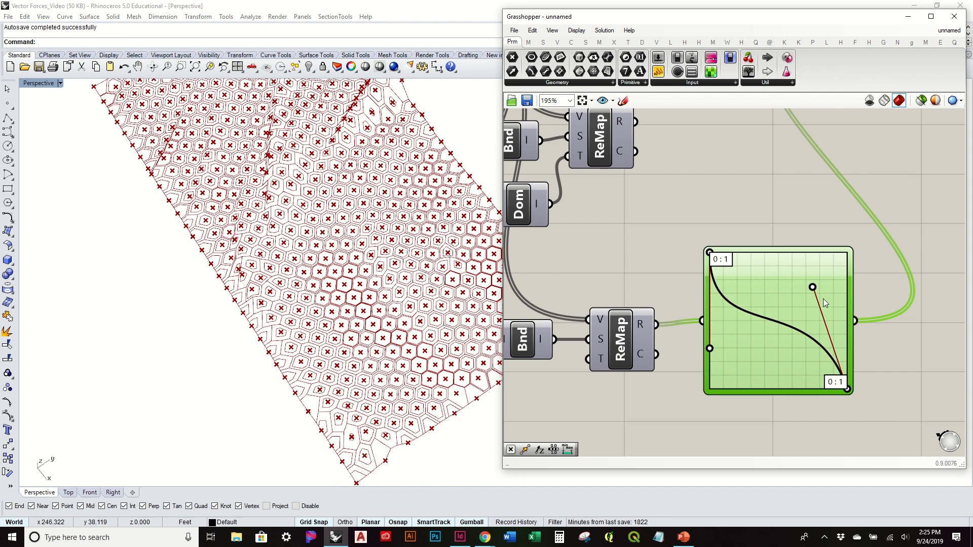
{"action": "left_click_drag", "start_coordinate": [813, 287], "coordinate": [785, 356]}
{"action": "left_click_drag", "start_coordinate": [846, 387], "coordinate": [849, 349]}
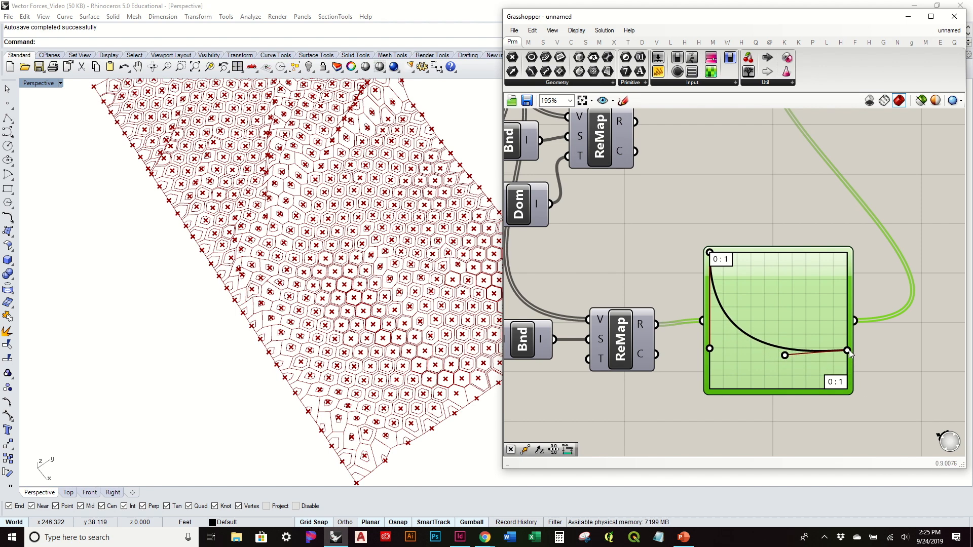
{"action": "left_click_drag", "start_coordinate": [786, 356], "coordinate": [756, 343]}
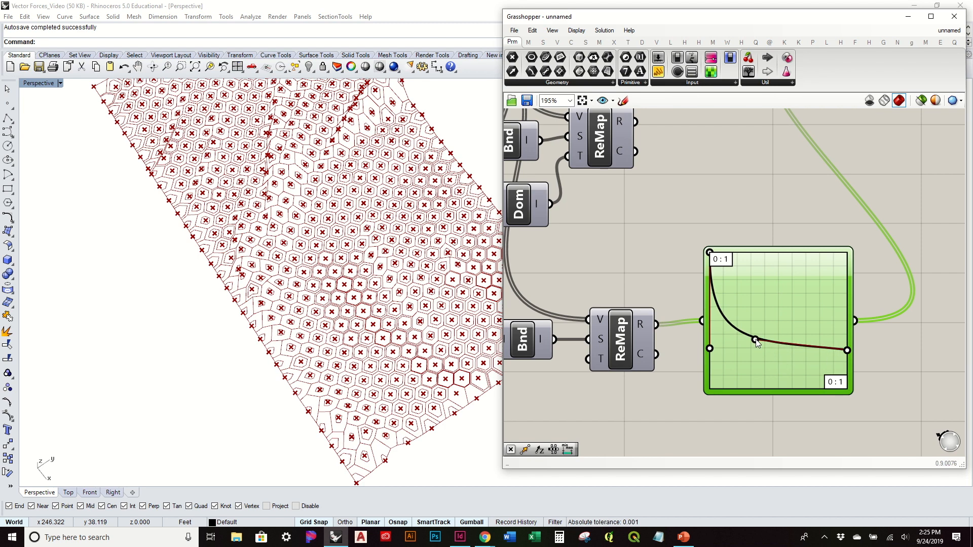
Step: Hide the preview of the original hexagon cells and their center points
{"action": "scroll", "coordinate": [737, 203], "scroll_direction": "down", "scroll_amount": 5}
{"action": "left_click", "coordinate": [866, 229]}
{"action": "left_click", "coordinate": [583, 251]}
{"action": "middle_click", "coordinate": [587, 249]}
{"action": "left_click", "coordinate": [618, 218]}
{"action": "right_click_drag", "start_coordinate": [408, 267], "coordinate": [436, 291]}
{"action": "scroll", "coordinate": [373, 280], "scroll_direction": "down", "scroll_amount": 3}
{"action": "right_click_drag", "start_coordinate": [372, 280], "coordinate": [347, 234]}
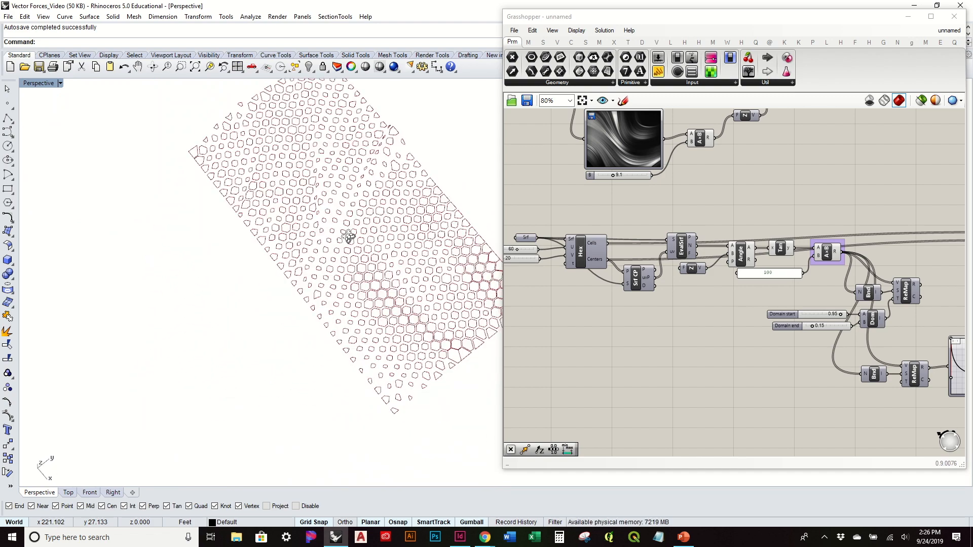
{"action": "right_click_drag", "start_coordinate": [385, 309], "coordinate": [257, 300]}
Step: Soften the Bezier curve's initial drop by moving both of its handles toward the middle of the graph
{"action": "right_click_drag", "start_coordinate": [800, 357], "coordinate": [751, 330]}
{"action": "scroll", "coordinate": [789, 294], "scroll_direction": "up", "scroll_amount": 3}
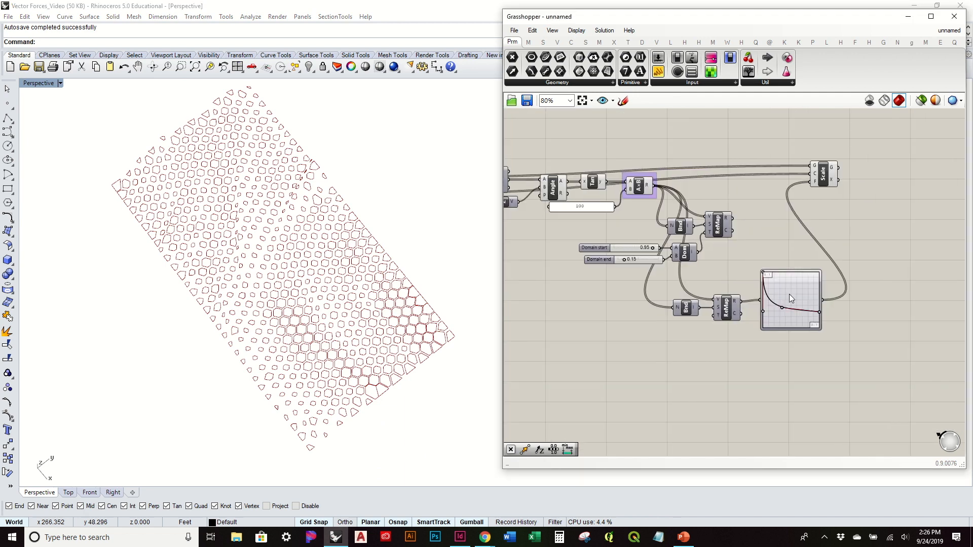
{"action": "left_click_drag", "start_coordinate": [741, 327], "coordinate": [779, 319]}
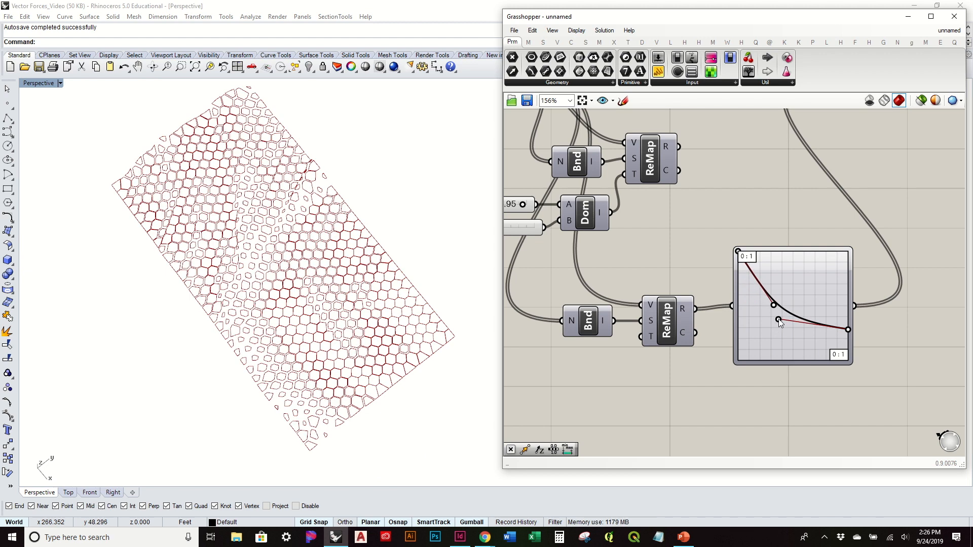
Step: Lower the Bezier curve's end point to about 0.15 and shift both handles slightly toward the start to deepen the curve
{"action": "right_click_drag", "start_coordinate": [355, 324], "coordinate": [423, 288]}
{"action": "scroll", "coordinate": [235, 307], "scroll_direction": "up", "scroll_amount": 4}
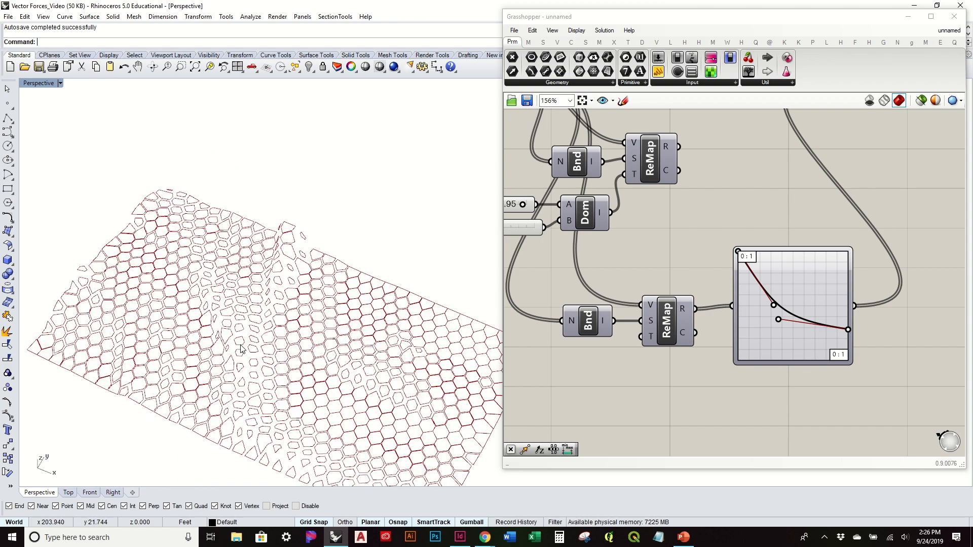
{"action": "mouse_move", "coordinate": [233, 265]}
{"action": "right_mouse_down"}
{"action": "mouse_move", "coordinate": [232, 243]}
{"action": "mouse_move", "coordinate": [189, 315]}
{"action": "mouse_move", "coordinate": [328, 361]}
{"action": "mouse_move", "coordinate": [304, 289]}
{"action": "mouse_move", "coordinate": [325, 283]}
{"action": "right_mouse_up"}
{"action": "left_click_drag", "start_coordinate": [848, 330], "coordinate": [853, 344]}
{"action": "mouse_move", "coordinate": [402, 280]}
{"action": "right_mouse_down"}
{"action": "mouse_move", "coordinate": [406, 309]}
{"action": "mouse_move", "coordinate": [460, 336]}
{"action": "mouse_move", "coordinate": [397, 286]}
{"action": "mouse_move", "coordinate": [401, 311]}
{"action": "mouse_move", "coordinate": [520, 264]}
{"action": "right_mouse_up"}
{"action": "left_click_drag", "start_coordinate": [778, 320], "coordinate": [765, 339]}
{"action": "left_click_drag", "start_coordinate": [775, 305], "coordinate": [766, 306]}
{"action": "left_click_drag", "start_coordinate": [764, 340], "coordinate": [763, 338]}
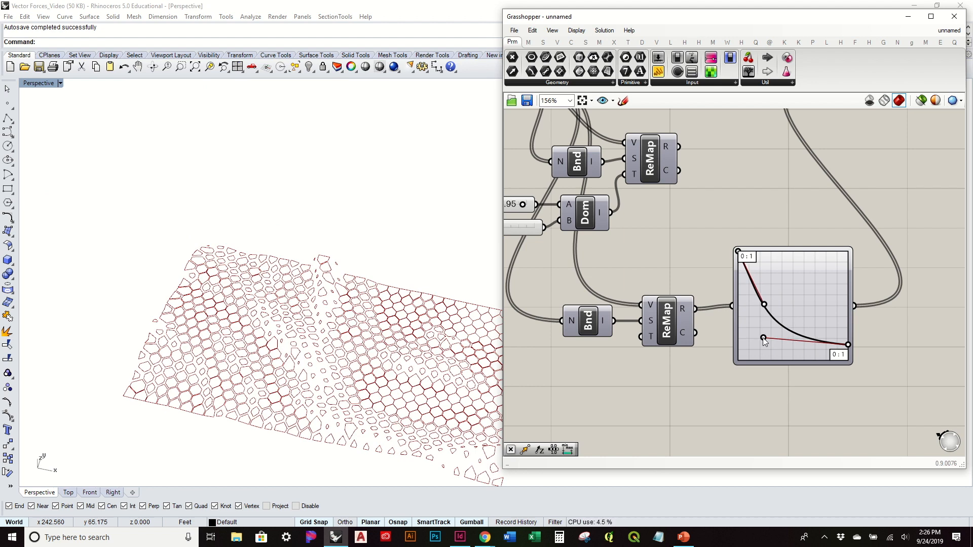
Step: Raise the Bezier curve's end point slightly, to about 0.17
{"action": "left_click_drag", "start_coordinate": [849, 345], "coordinate": [849, 342]}
{"action": "right_click_drag", "start_coordinate": [377, 353], "coordinate": [387, 373]}
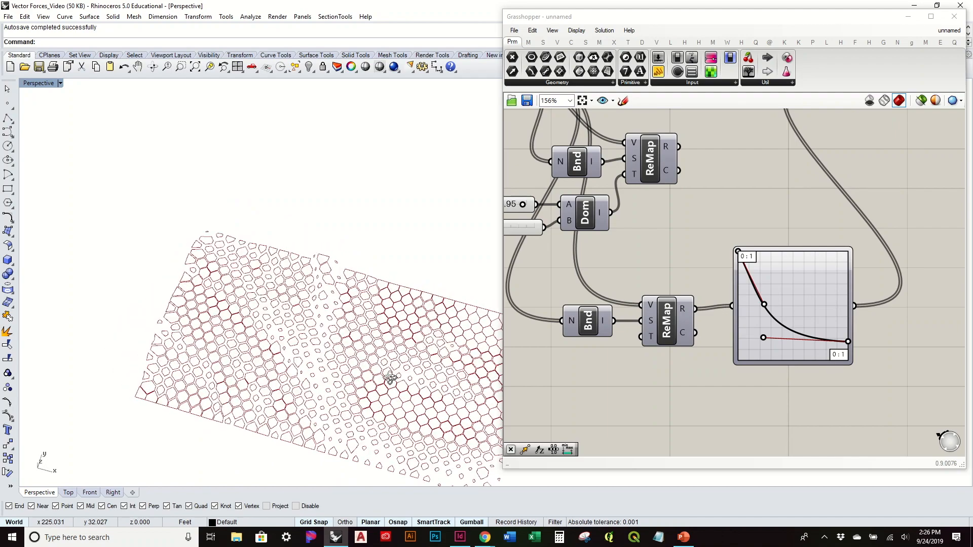
{"action": "scroll", "coordinate": [306, 370], "scroll_direction": "up", "scroll_amount": 5}
{"action": "scroll", "coordinate": [306, 370], "scroll_direction": "down", "scroll_amount": 5}
{"action": "right_click_drag", "start_coordinate": [284, 315], "coordinate": [480, 302]}
{"action": "scroll", "coordinate": [409, 318], "scroll_direction": "down", "scroll_amount": 5}
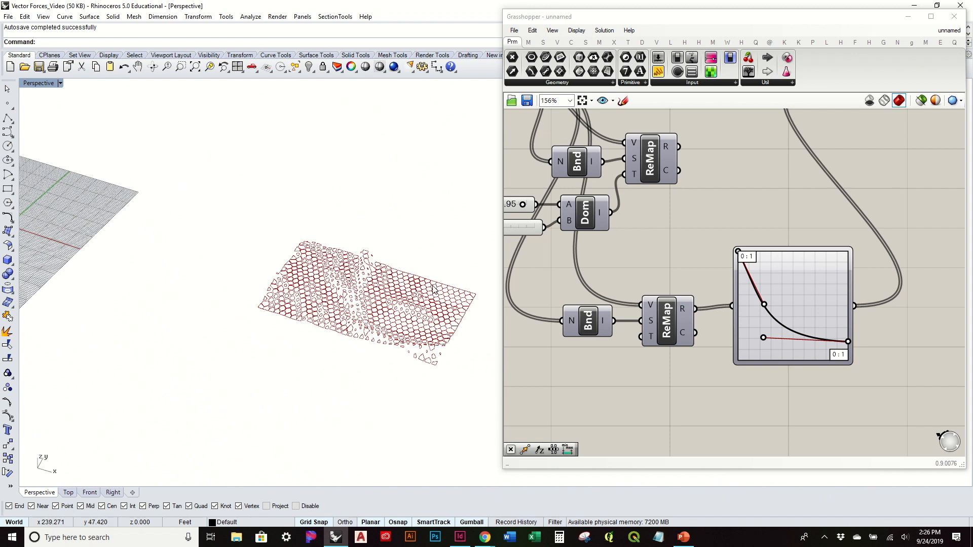
{"action": "right_click_drag", "start_coordinate": [409, 318], "coordinate": [395, 329]}
Step: Shift the Scale component slightly away from the remap and graph mapper components
{"action": "right_click_drag", "start_coordinate": [738, 257], "coordinate": [615, 316]}
{"action": "scroll", "coordinate": [749, 267], "scroll_direction": "down", "scroll_amount": 2}
{"action": "left_click_drag", "start_coordinate": [751, 174], "coordinate": [776, 179]}
{"action": "left_click", "coordinate": [700, 218]}
Step: Examine the scaled hexagon openings on the surface's steep and flat areas from several angles
{"action": "right_click_drag", "start_coordinate": [437, 332], "coordinate": [293, 252]}
{"action": "scroll", "coordinate": [359, 304], "scroll_direction": "up", "scroll_amount": 3}
{"action": "scroll", "coordinate": [293, 252], "scroll_direction": "up", "scroll_amount": 4}
{"action": "right_click_drag", "start_coordinate": [394, 369], "coordinate": [353, 339]}
{"action": "scroll", "coordinate": [344, 318], "scroll_direction": "up", "scroll_amount": 4}
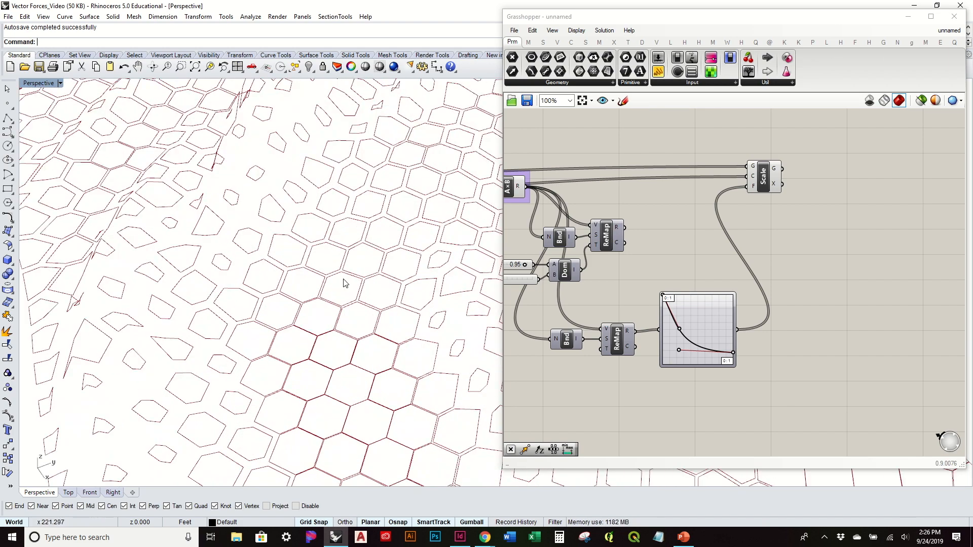
{"action": "scroll", "coordinate": [322, 282], "scroll_direction": "down", "scroll_amount": 4}
{"action": "right_click_drag", "start_coordinate": [322, 282], "coordinate": [344, 250]}
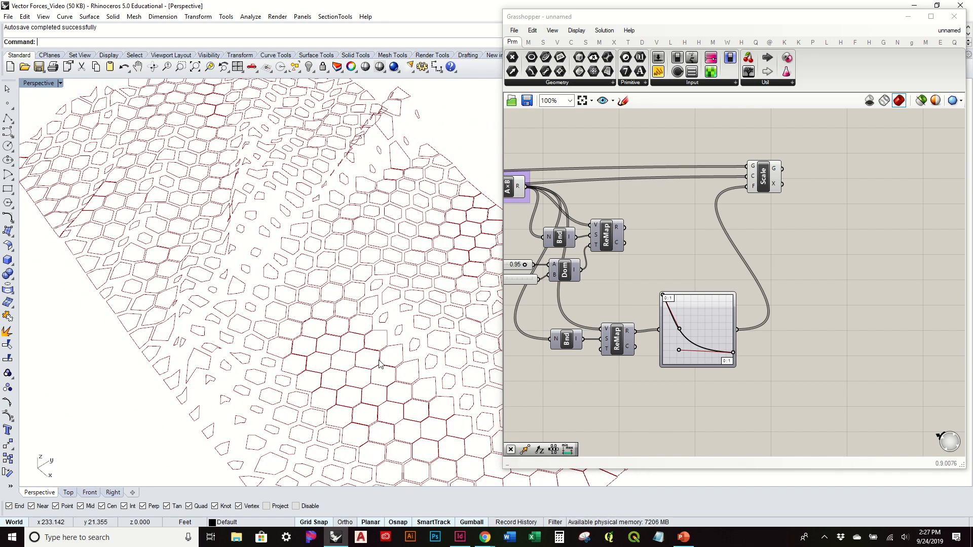
{"action": "scroll", "coordinate": [380, 364], "scroll_direction": "down", "scroll_amount": 4}
{"action": "right_click_drag", "start_coordinate": [380, 364], "coordinate": [350, 334]}
{"action": "scroll", "coordinate": [335, 348], "scroll_direction": "up", "scroll_amount": 4}
{"action": "right_click_drag", "start_coordinate": [320, 363], "coordinate": [286, 356]}
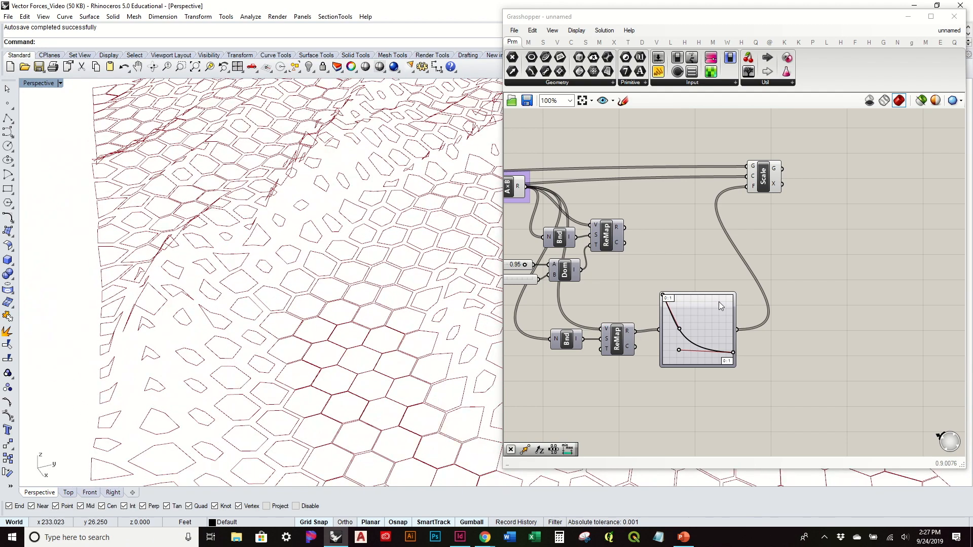
Step: Move the Scale component further past the graph mapper to open up canvas space before it
{"action": "left_click_drag", "start_coordinate": [765, 187], "coordinate": [823, 186]}
{"action": "left_click", "coordinate": [857, 265]}
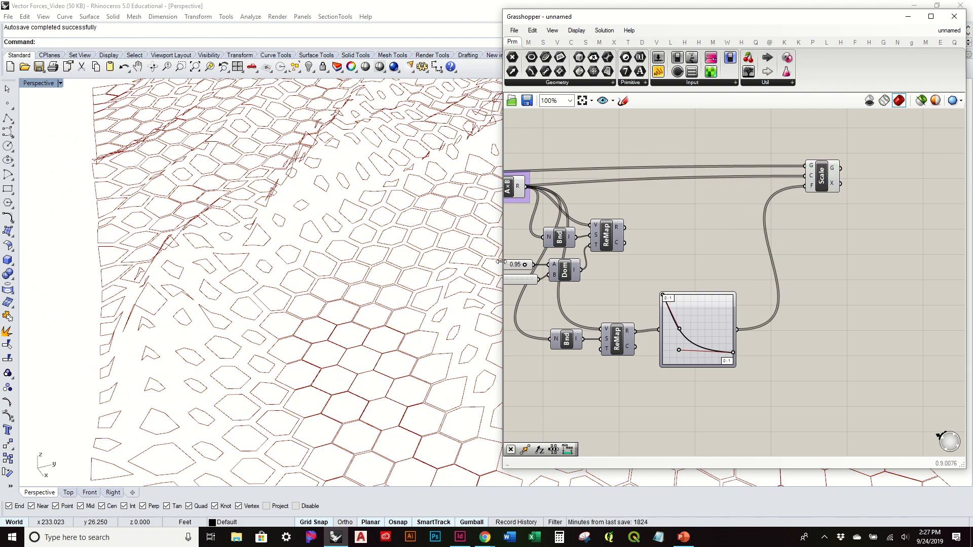
{"action": "scroll", "coordinate": [390, 281], "scroll_direction": "down", "scroll_amount": 3}
{"action": "right_click_drag", "start_coordinate": [390, 281], "coordinate": [323, 283]}
Step: Add a Point parameter below the hexagon cells component and feed it from the Centers output
{"action": "right_click_drag", "start_coordinate": [661, 258], "coordinate": [796, 269]}
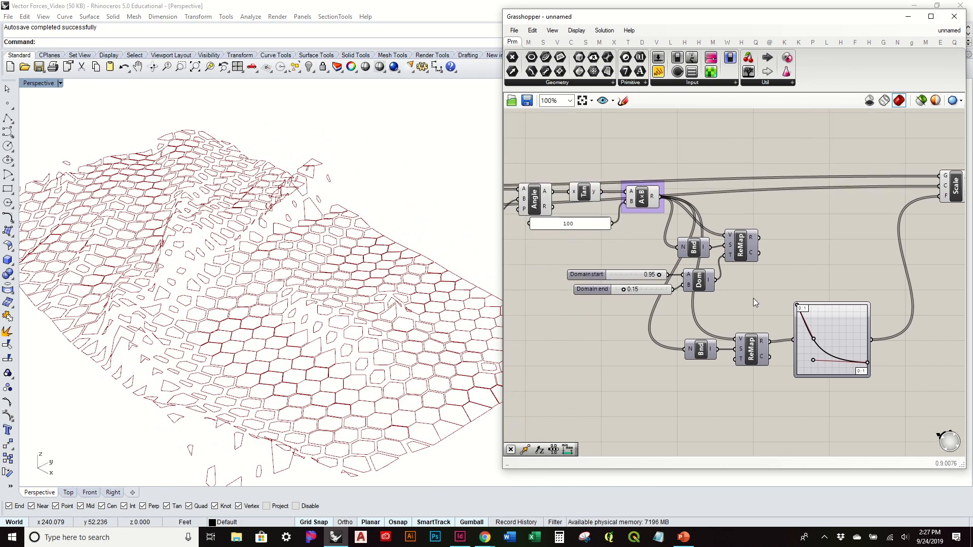
{"action": "right_click_drag", "start_coordinate": [613, 267], "coordinate": [796, 300]}
{"action": "right_click_drag", "start_coordinate": [570, 260], "coordinate": [750, 270]}
{"action": "left_click", "coordinate": [668, 248]}
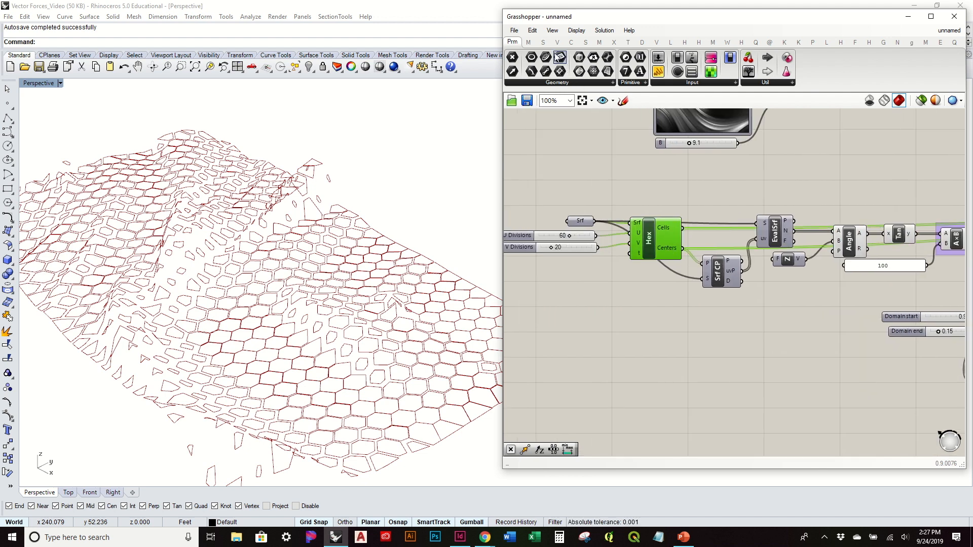
{"action": "left_click", "coordinate": [745, 350]}
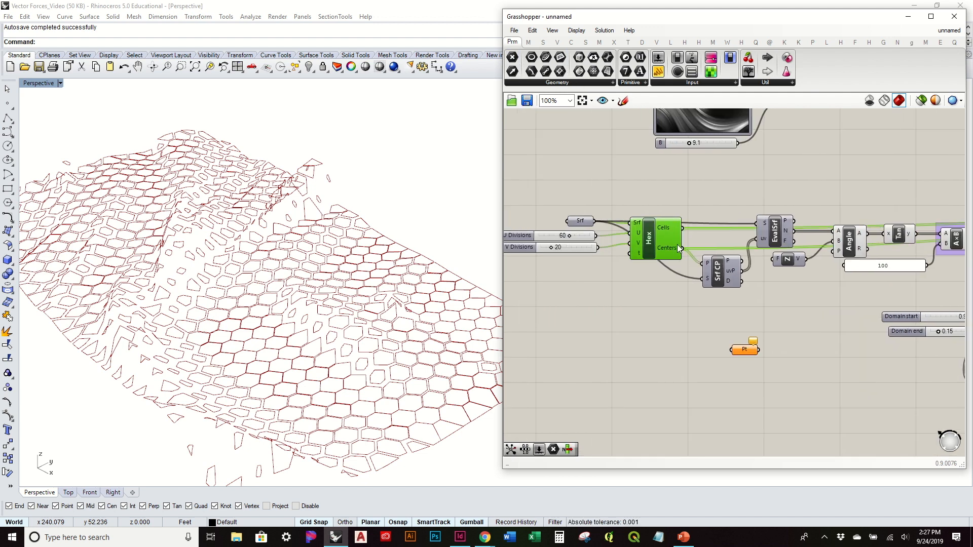
{"action": "mouse_move", "coordinate": [679, 248]}
{"action": "left_mouse_down"}
{"action": "mouse_move", "coordinate": [723, 351]}
{"action": "mouse_move", "coordinate": [674, 246]}
{"action": "left_mouse_up"}
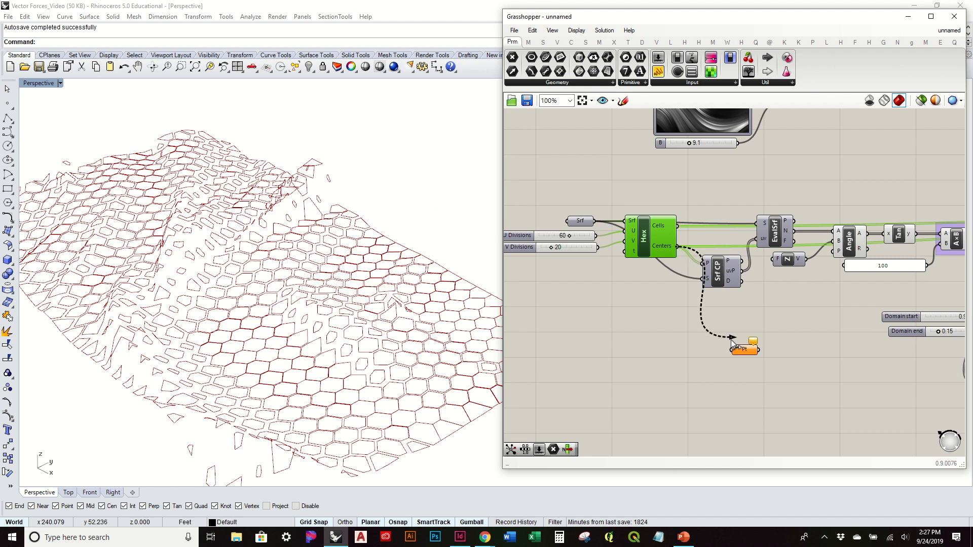
{"action": "left_click_drag", "start_coordinate": [732, 337], "coordinate": [732, 349]}
Step: Move the Point parameter to the free canvas area below the domain sliders and remap components
{"action": "right_click_drag", "start_coordinate": [775, 355], "coordinate": [595, 313]}
{"action": "left_click_drag", "start_coordinate": [564, 308], "coordinate": [694, 346]}
{"action": "right_click_drag", "start_coordinate": [705, 341], "coordinate": [584, 366]}
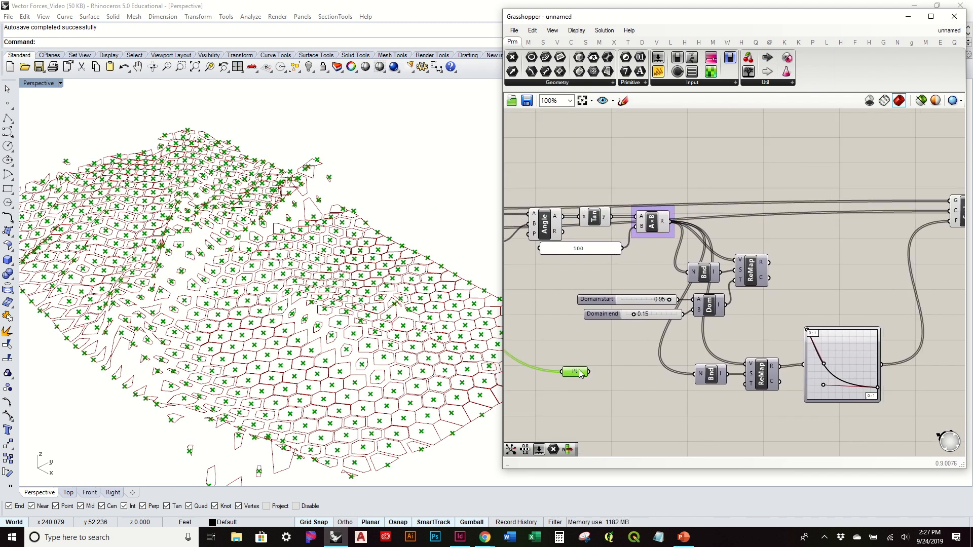
{"action": "right_click_drag", "start_coordinate": [686, 380], "coordinate": [686, 274]}
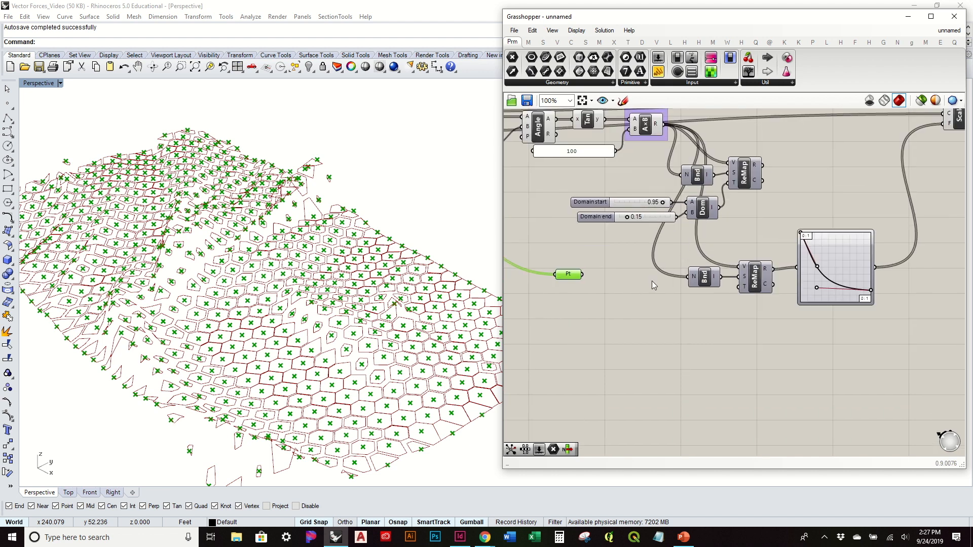
{"action": "left_click_drag", "start_coordinate": [567, 276], "coordinate": [595, 369]}
{"action": "right_click_drag", "start_coordinate": [643, 184], "coordinate": [711, 212]}
{"action": "left_click", "coordinate": [716, 326]}
{"action": "right_click_drag", "start_coordinate": [565, 163], "coordinate": [614, 207]}
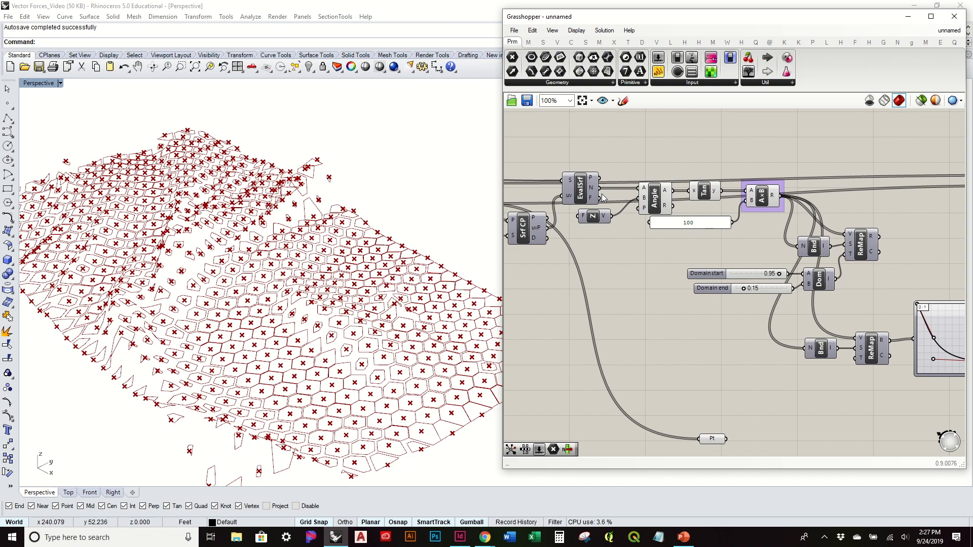
Step: Draw the surface normals at the cell centers with a Line SDL component, using Evaluate Surface's points as starts and normals as directions
{"action": "scroll", "coordinate": [159, 305], "scroll_direction": "up", "scroll_amount": 5}
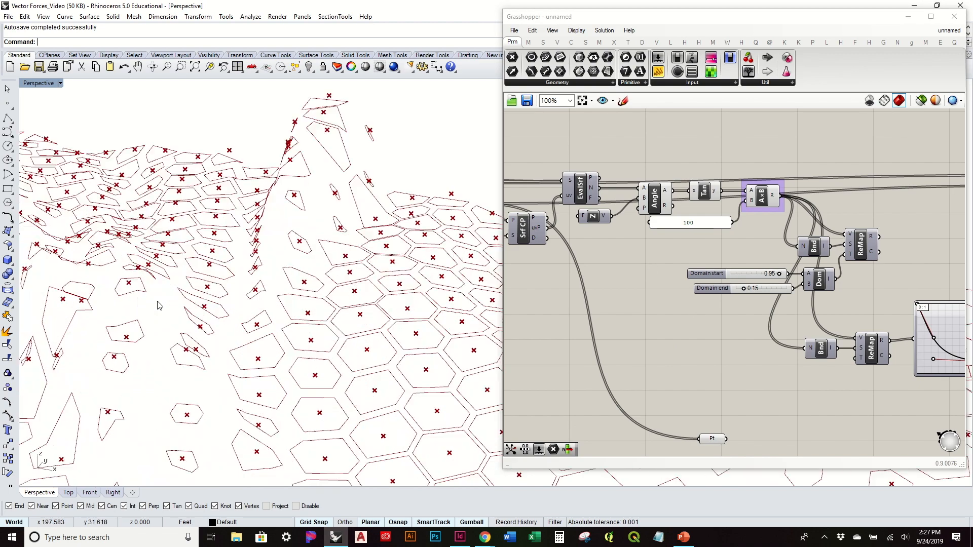
{"action": "right_click_drag", "start_coordinate": [292, 266], "coordinate": [333, 260]}
{"action": "right_click_drag", "start_coordinate": [573, 113], "coordinate": [602, 198]}
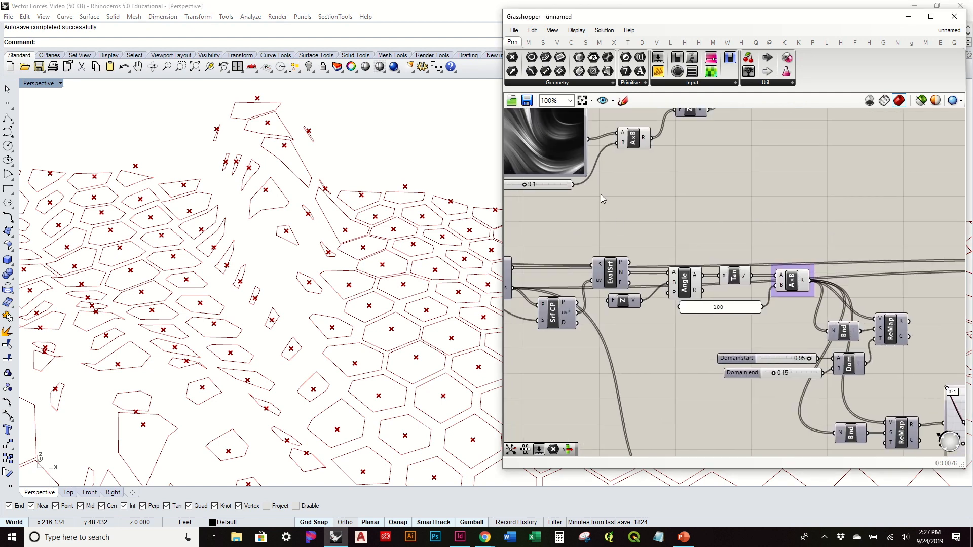
{"action": "left_click", "coordinate": [572, 43]}
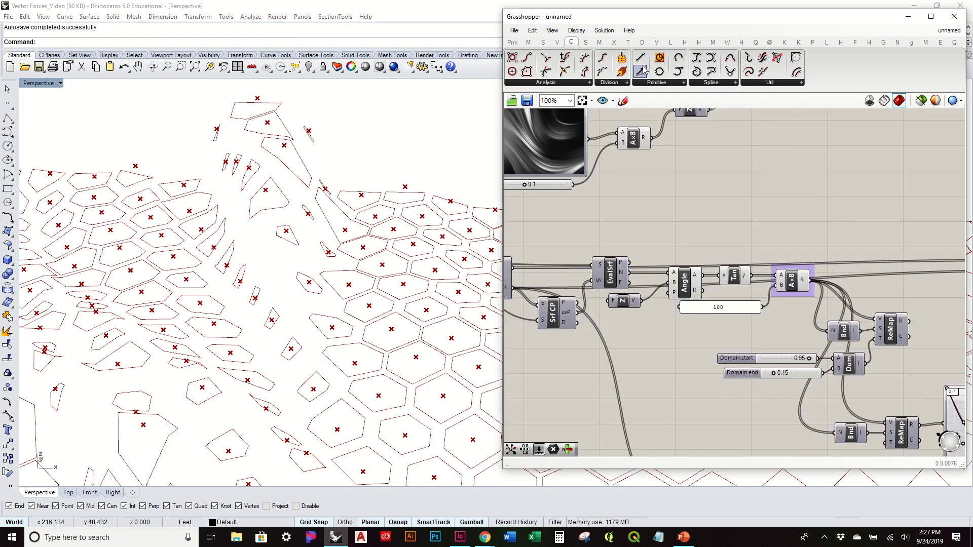
{"action": "left_click_drag", "start_coordinate": [679, 223], "coordinate": [678, 224]}
{"action": "left_click_drag", "start_coordinate": [628, 264], "coordinate": [667, 219]}
{"action": "right_click_drag", "start_coordinate": [358, 299], "coordinate": [380, 281]}
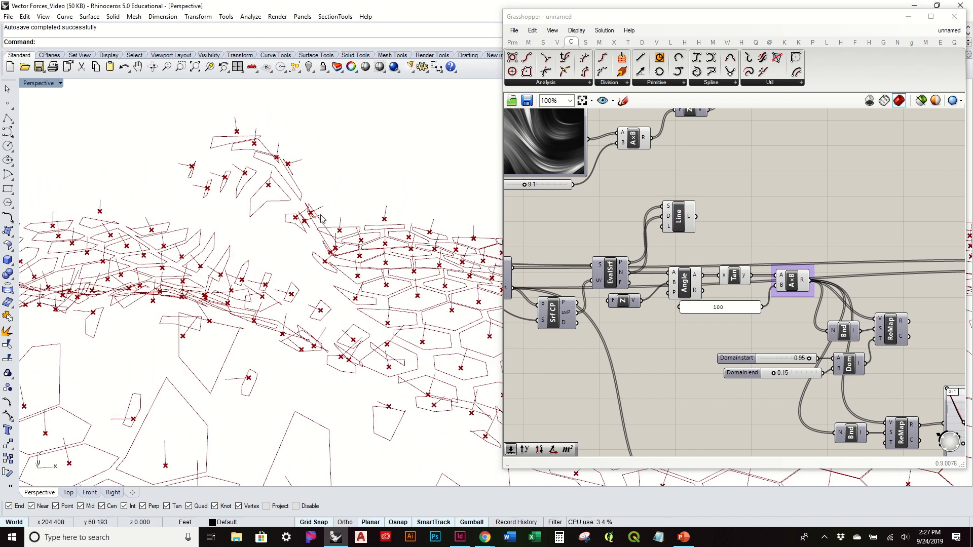
{"action": "scroll", "coordinate": [317, 214], "scroll_direction": "up", "scroll_amount": 5}
{"action": "right_click_drag", "start_coordinate": [298, 208], "coordinate": [225, 257]}
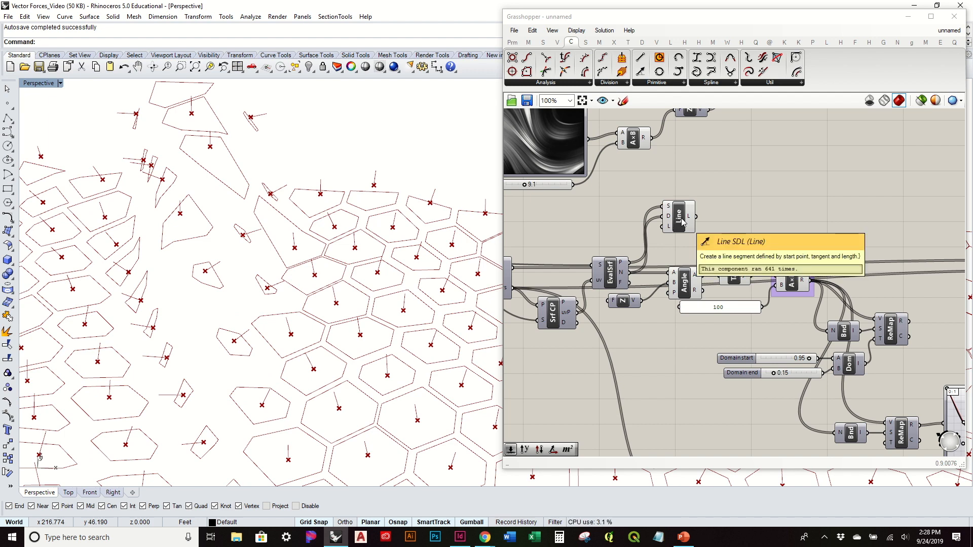
Step: Reposition the Line SDL component closer to Evaluate Surface, and delete it from the definition
{"action": "left_click_drag", "start_coordinate": [682, 221], "coordinate": [691, 243]}
{"action": "right_click_drag", "start_coordinate": [421, 261], "coordinate": [412, 249]}
{"action": "key", "text": "Delete"}
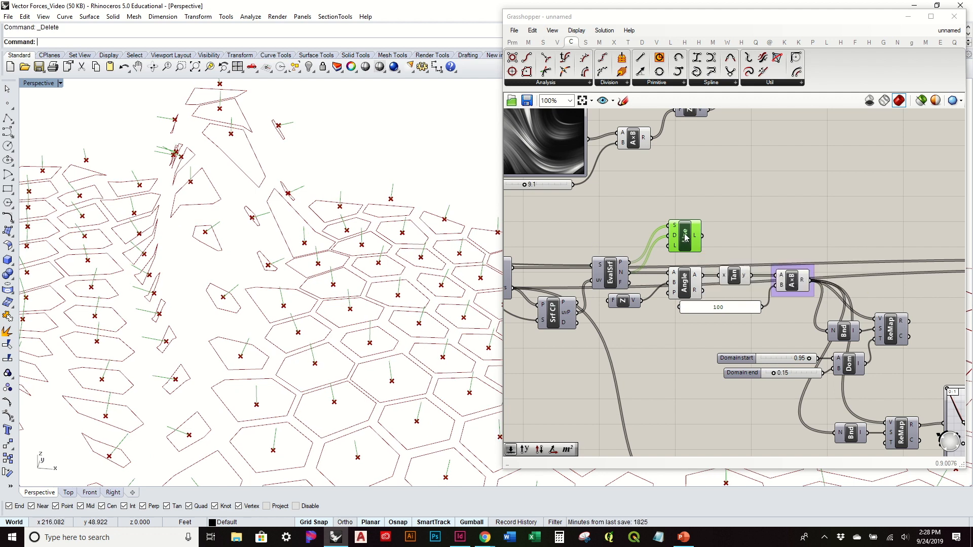
{"action": "left_click", "coordinate": [682, 236]}
{"action": "key", "text": "Delete"}
{"action": "right_click_drag", "start_coordinate": [396, 266], "coordinate": [406, 252]}
Step: Examine how the cell centers and slope percentages relate to the opening sizes across the surface
{"action": "right_click_drag", "start_coordinate": [656, 293], "coordinate": [648, 212]}
{"action": "left_click", "coordinate": [735, 404]}
{"action": "left_click_drag", "start_coordinate": [736, 408], "coordinate": [736, 416]}
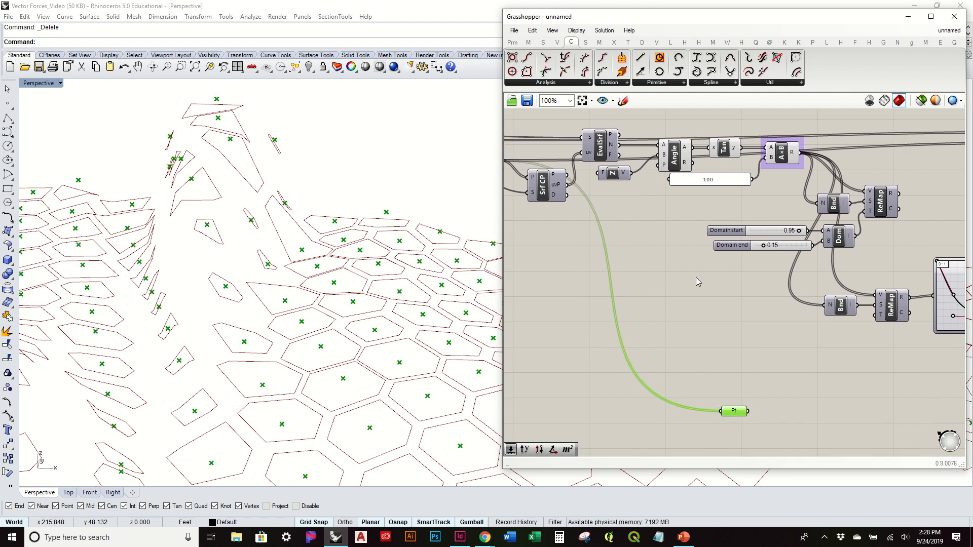
{"action": "right_click_drag", "start_coordinate": [805, 319], "coordinate": [673, 312]}
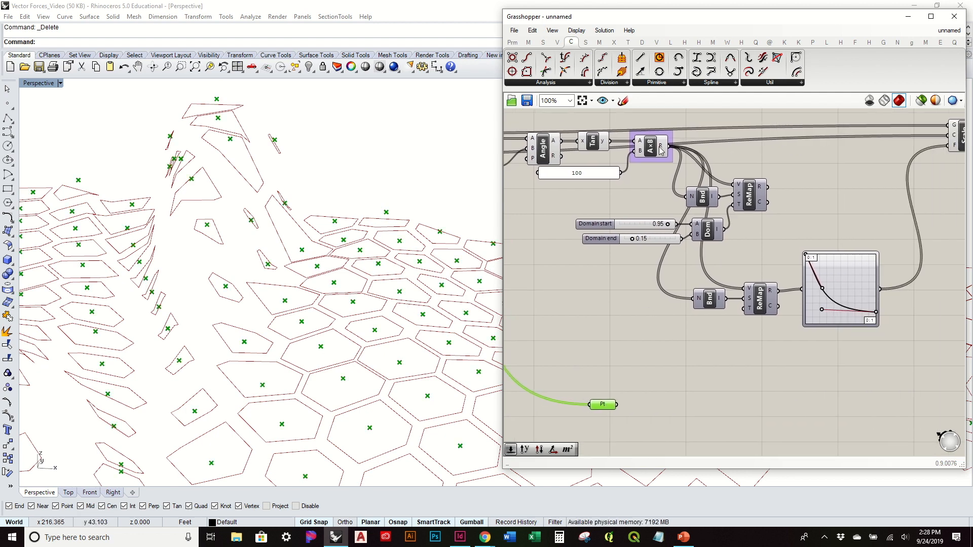
{"action": "left_click", "coordinate": [649, 148]}
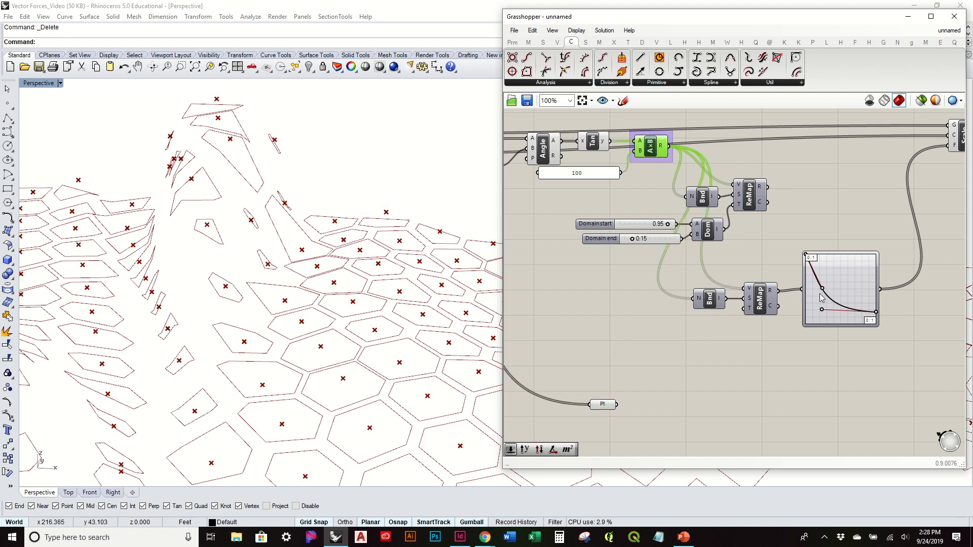
{"action": "scroll", "coordinate": [235, 154], "scroll_direction": "up", "scroll_amount": 10}
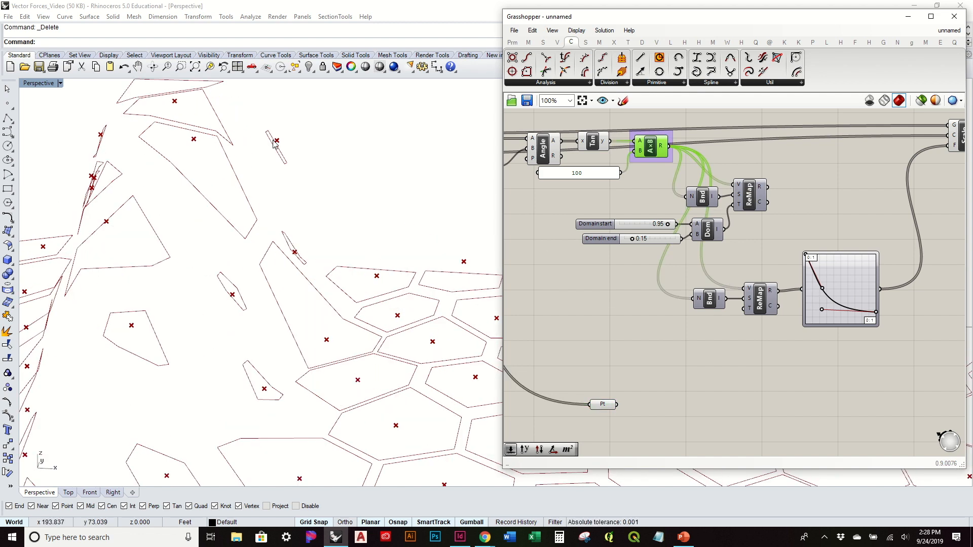
{"action": "scroll", "coordinate": [223, 223], "scroll_direction": "down", "scroll_amount": 3}
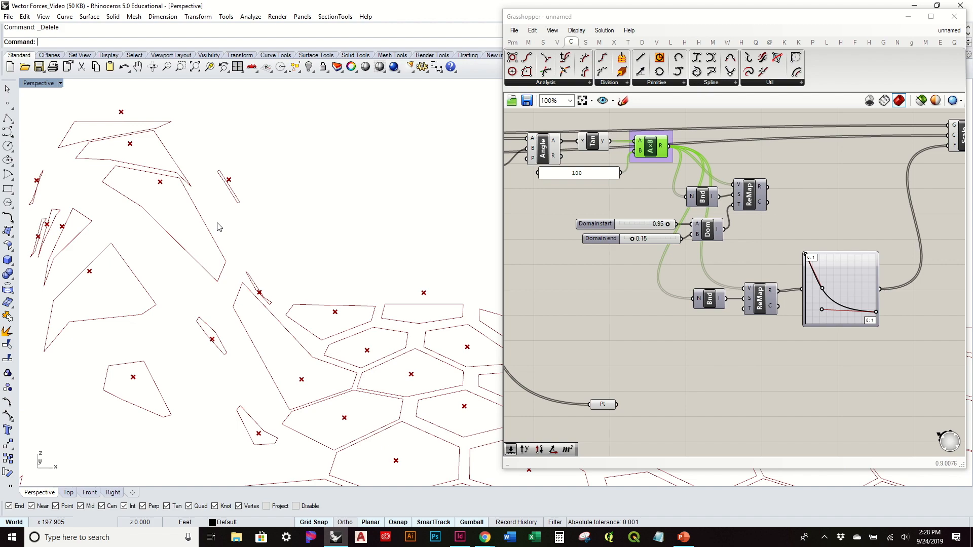
{"action": "right_click_drag", "start_coordinate": [315, 170], "coordinate": [245, 194]}
{"action": "scroll", "coordinate": [246, 194], "scroll_direction": "down", "scroll_amount": 6}
{"action": "right_click_drag", "start_coordinate": [390, 358], "coordinate": [321, 325]}
{"action": "mouse_move", "coordinate": [379, 337]}
{"action": "right_mouse_down"}
{"action": "mouse_move", "coordinate": [324, 307]}
{"action": "mouse_move", "coordinate": [362, 334]}
{"action": "right_mouse_up"}
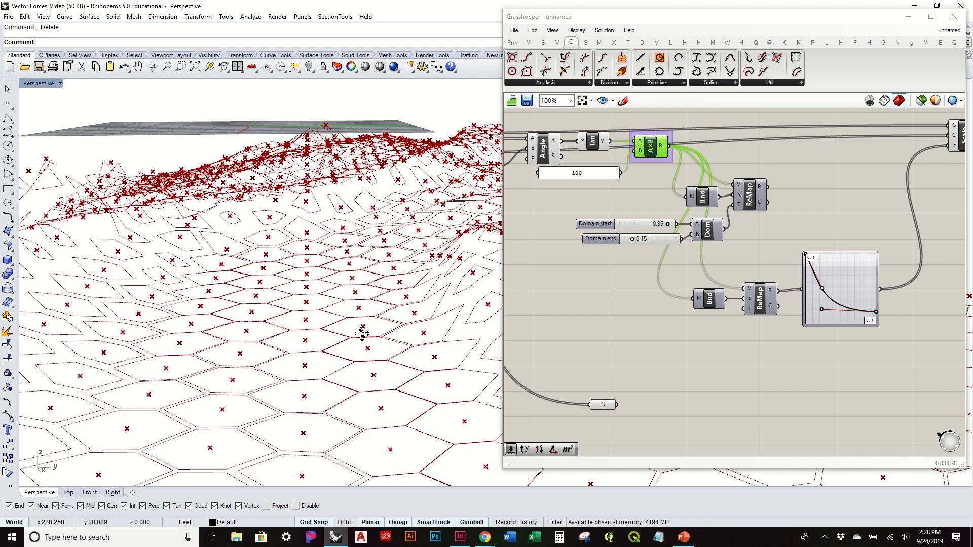
{"action": "right_click_drag", "start_coordinate": [701, 355], "coordinate": [792, 342]}
{"action": "right_click_drag", "start_coordinate": [402, 237], "coordinate": [300, 141]}
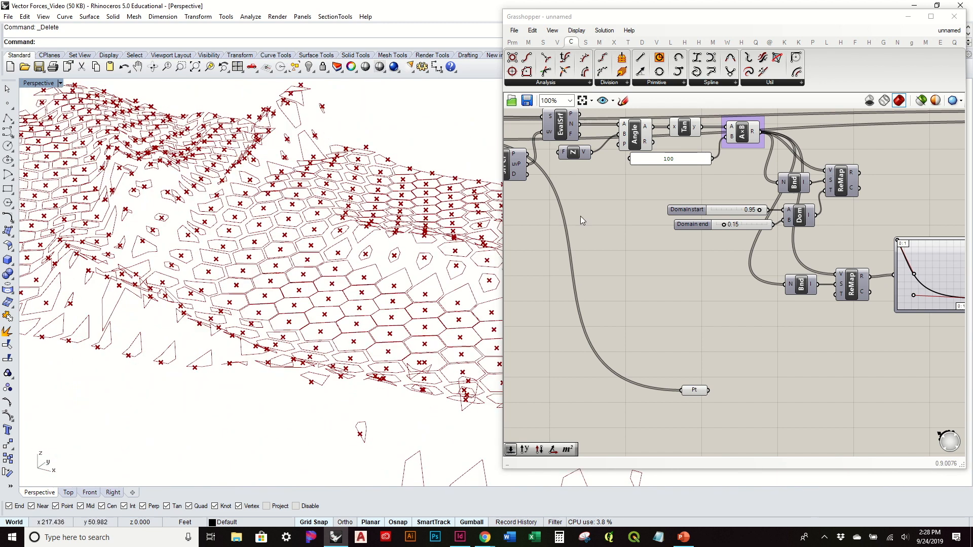
{"action": "right_click_drag", "start_coordinate": [861, 345], "coordinate": [740, 337]}
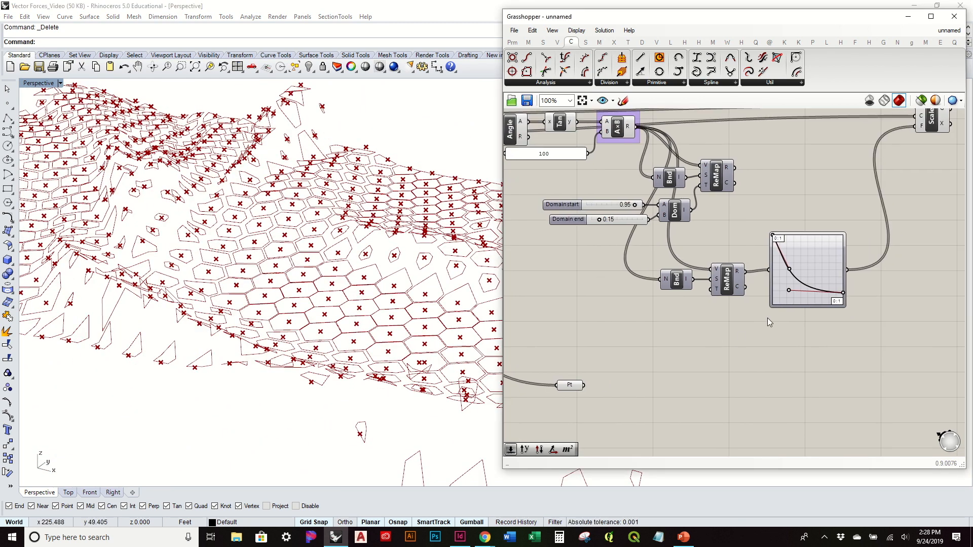
Step: Duplicate the Bounds, Remap Numbers and Bezier Graph Mapper chain directly below the original
{"action": "left_click_drag", "start_coordinate": [570, 388], "coordinate": [603, 408]}
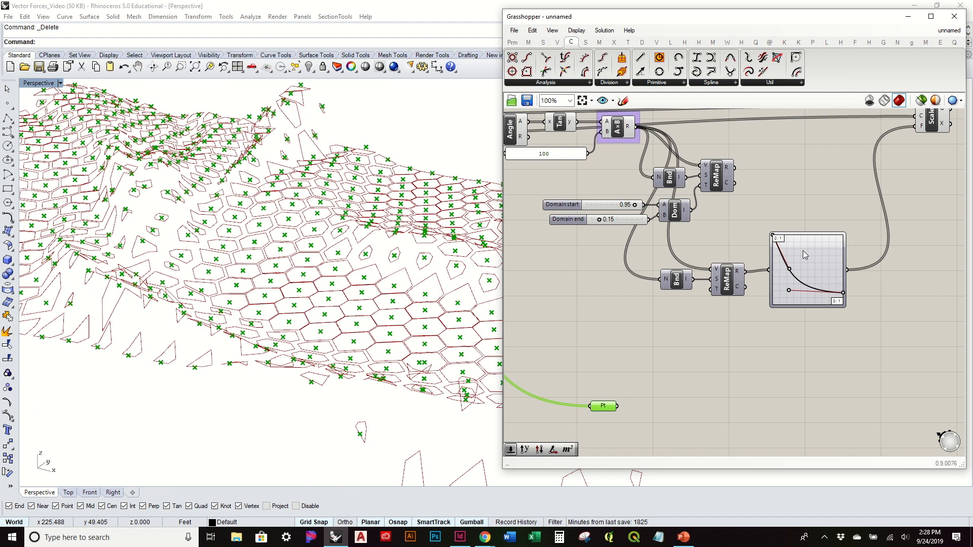
{"action": "left_click_drag", "start_coordinate": [822, 349], "coordinate": [667, 271]}
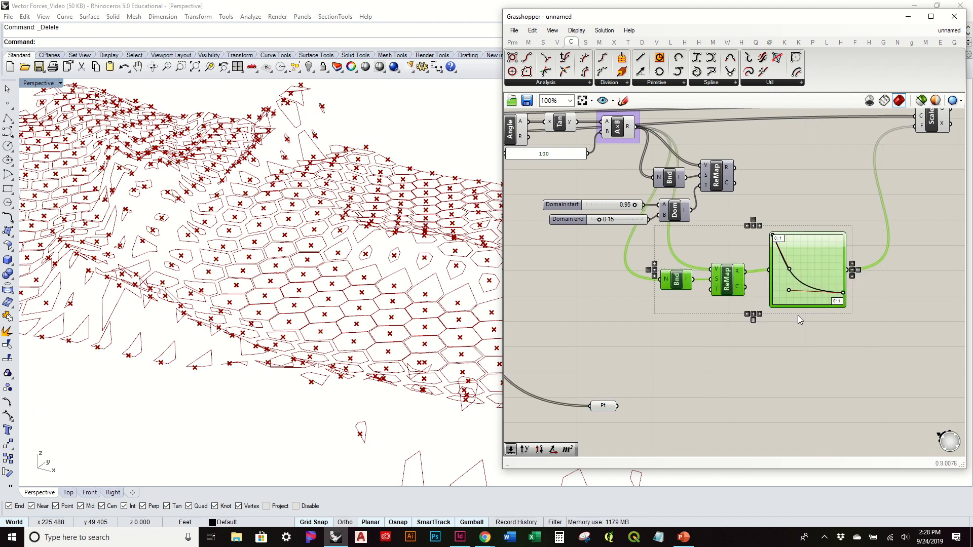
{"action": "left_click_drag", "start_coordinate": [728, 265], "coordinate": [726, 350], "text": "alt"}
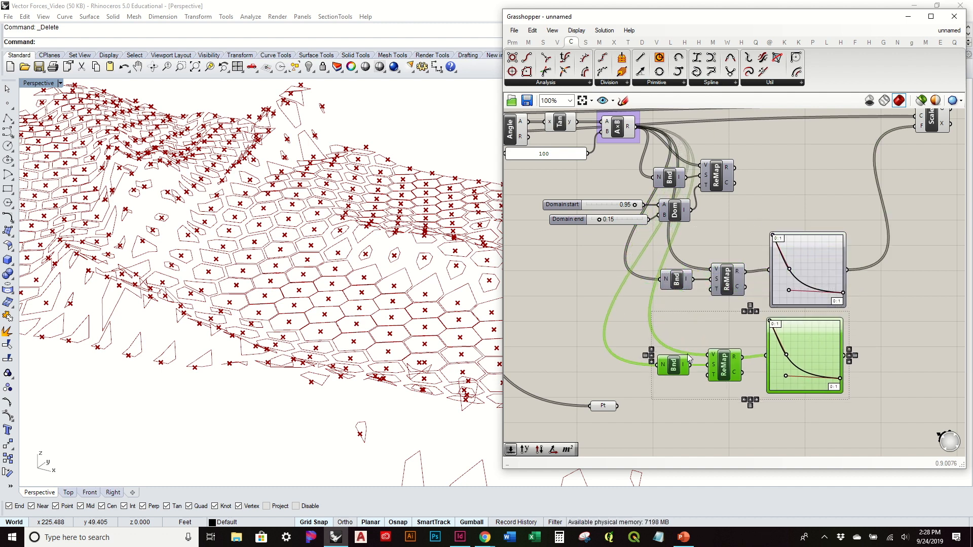
{"action": "left_click", "coordinate": [683, 336]}
Step: Move the Point parameter below the duplicated chain, and lower that chain to separate it from the original
{"action": "left_click_drag", "start_coordinate": [612, 409], "coordinate": [715, 446]}
{"action": "right_click_drag", "start_coordinate": [761, 403], "coordinate": [647, 357]}
{"action": "left_click_drag", "start_coordinate": [774, 369], "coordinate": [536, 305]}
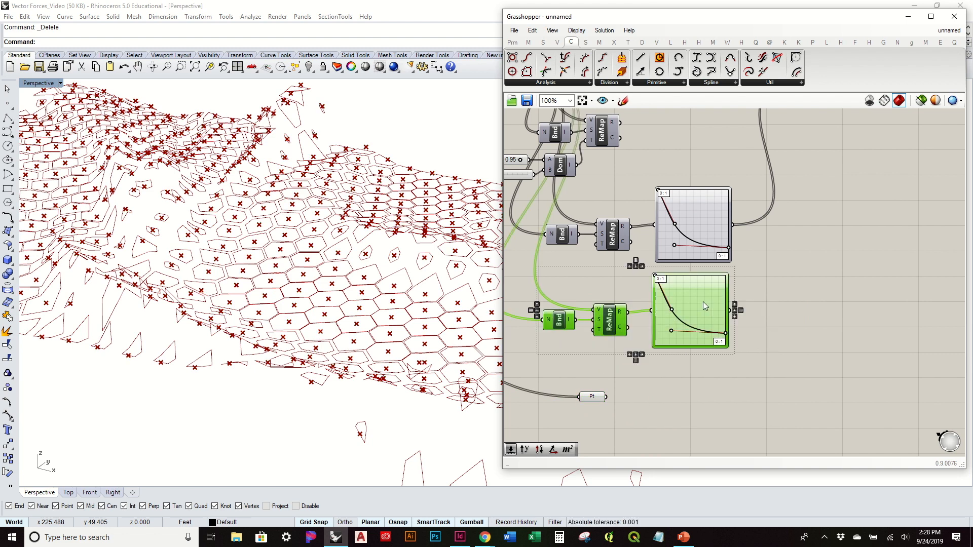
{"action": "left_click_drag", "start_coordinate": [703, 302], "coordinate": [704, 319]}
{"action": "left_click", "coordinate": [789, 317]}
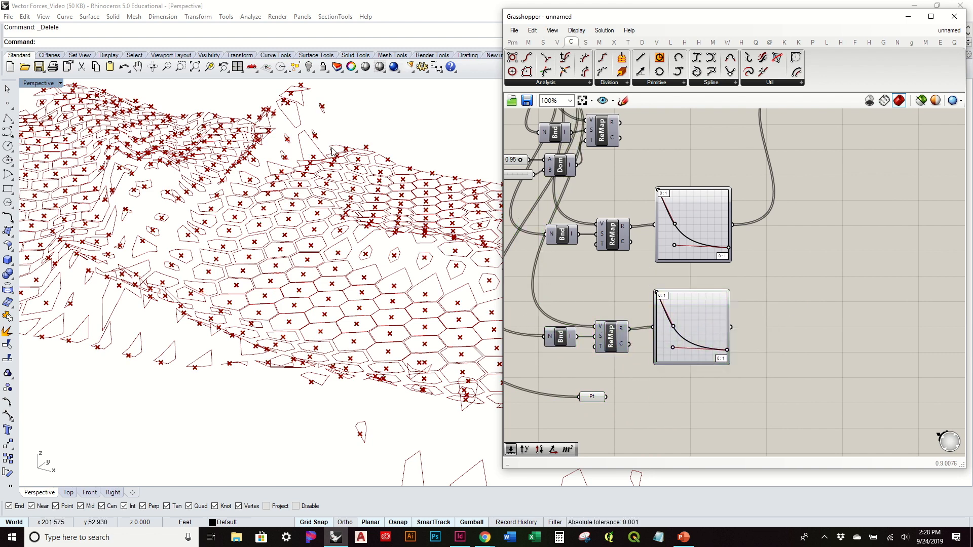
Step: Place the Point parameter past the outputs of the two graph mappers
{"action": "scroll", "coordinate": [326, 121], "scroll_direction": "up", "scroll_amount": 6}
{"action": "scroll", "coordinate": [326, 121], "scroll_direction": "down", "scroll_amount": 2}
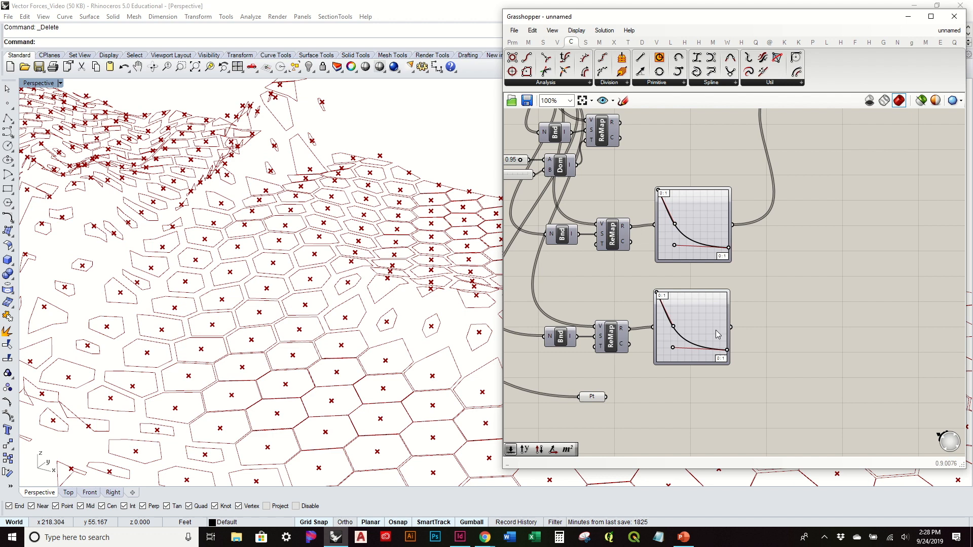
{"action": "scroll", "coordinate": [718, 334], "scroll_direction": "up", "scroll_amount": 4}
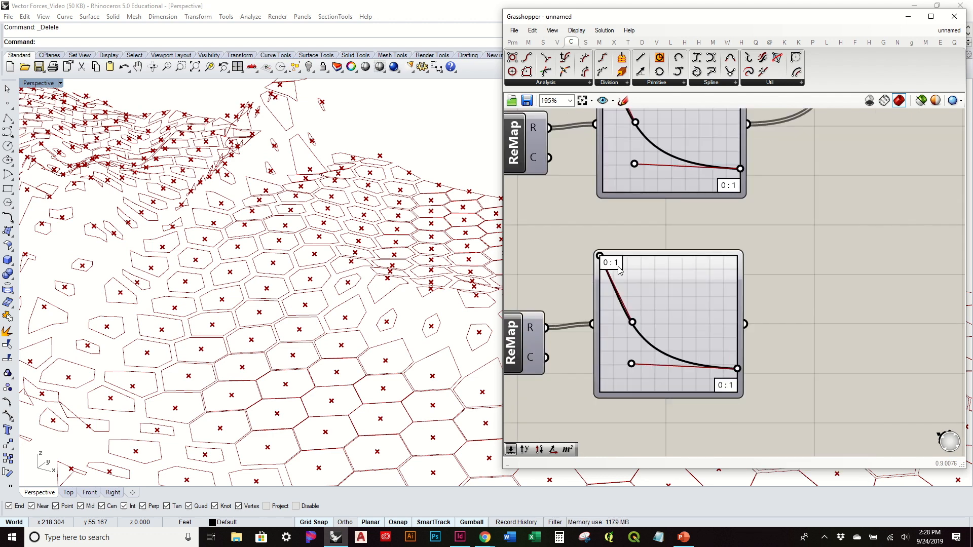
{"action": "right_click_drag", "start_coordinate": [790, 350], "coordinate": [843, 230]}
{"action": "left_click_drag", "start_coordinate": [537, 346], "coordinate": [851, 259]}
{"action": "scroll", "coordinate": [684, 402], "scroll_direction": "down", "scroll_amount": 4}
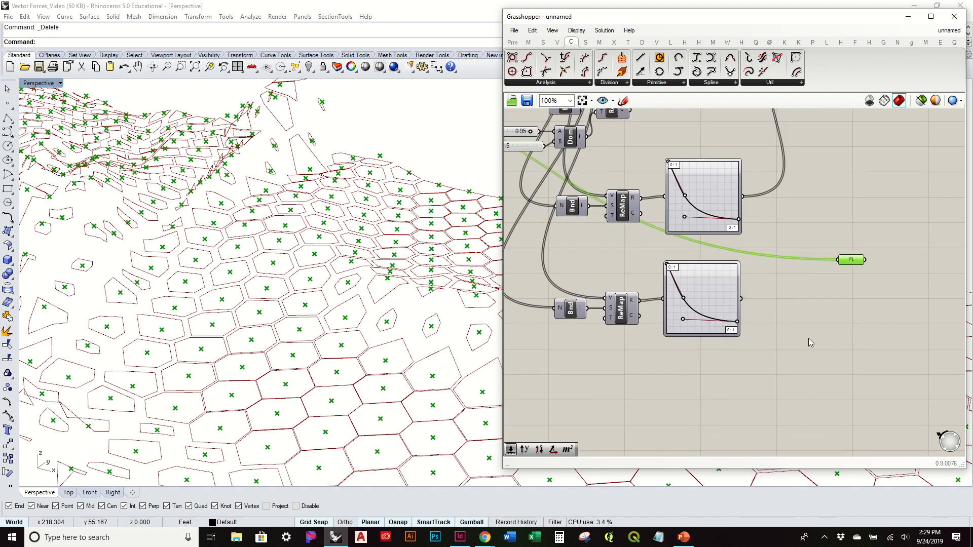
Step: Lower the duplicated Bounds, Remap Numbers and graph mapper chain further, and bring the Point parameter closer to the graph mappers
{"action": "left_click", "coordinate": [798, 365]}
{"action": "left_click_drag", "start_coordinate": [814, 368], "coordinate": [607, 293]}
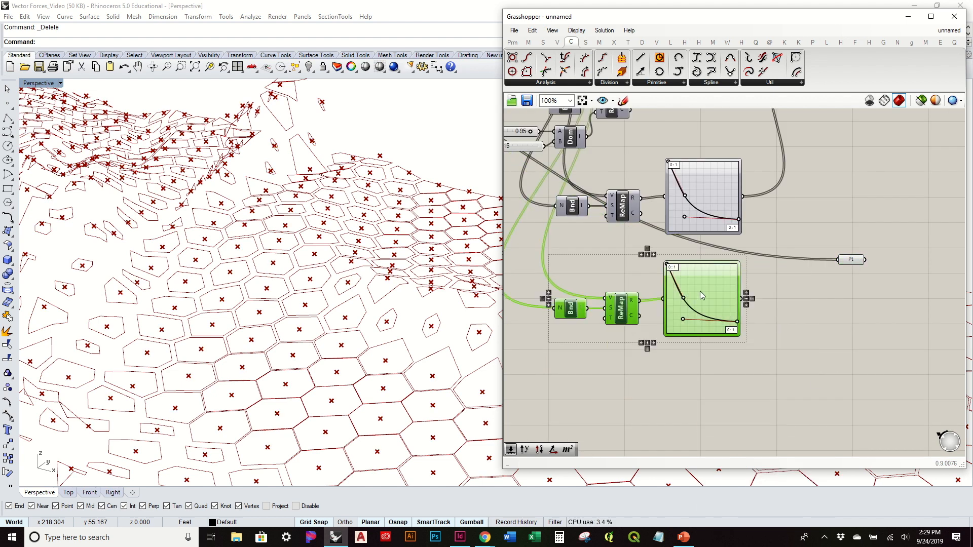
{"action": "left_click_drag", "start_coordinate": [701, 296], "coordinate": [709, 327]}
{"action": "left_click", "coordinate": [814, 284]}
{"action": "right_click_drag", "start_coordinate": [814, 284], "coordinate": [754, 292]}
{"action": "left_click_drag", "start_coordinate": [786, 270], "coordinate": [728, 280]}
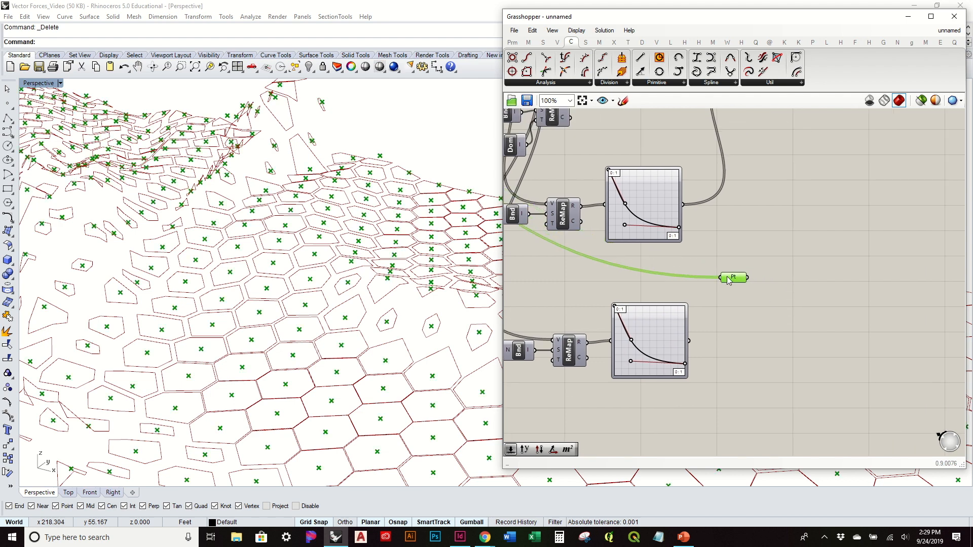
Step: Add a Multiplication component that multiplies the lower graph mapper's output by a new number slider set to 3
{"action": "left_click", "coordinate": [513, 42]}
{"action": "left_click", "coordinate": [529, 42]}
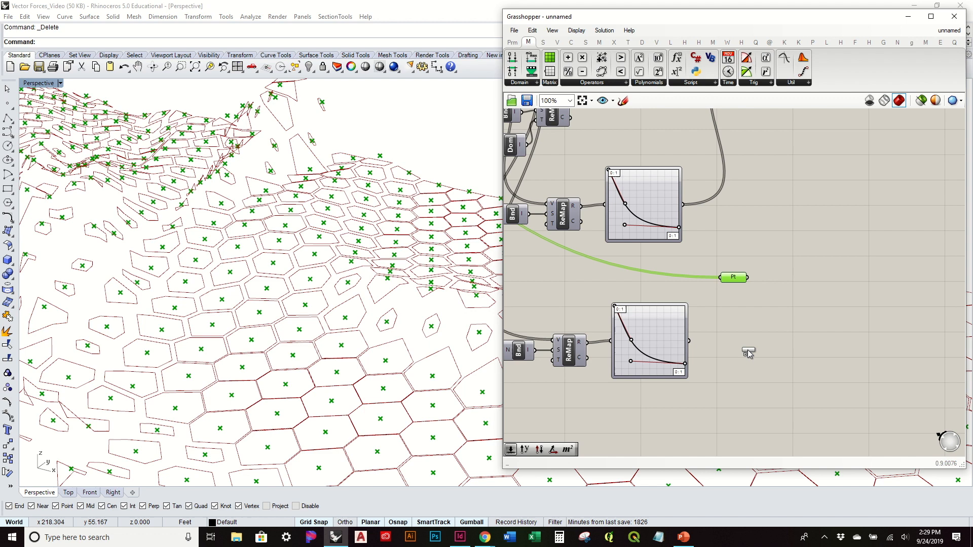
{"action": "left_click_drag", "start_coordinate": [728, 357], "coordinate": [715, 348]}
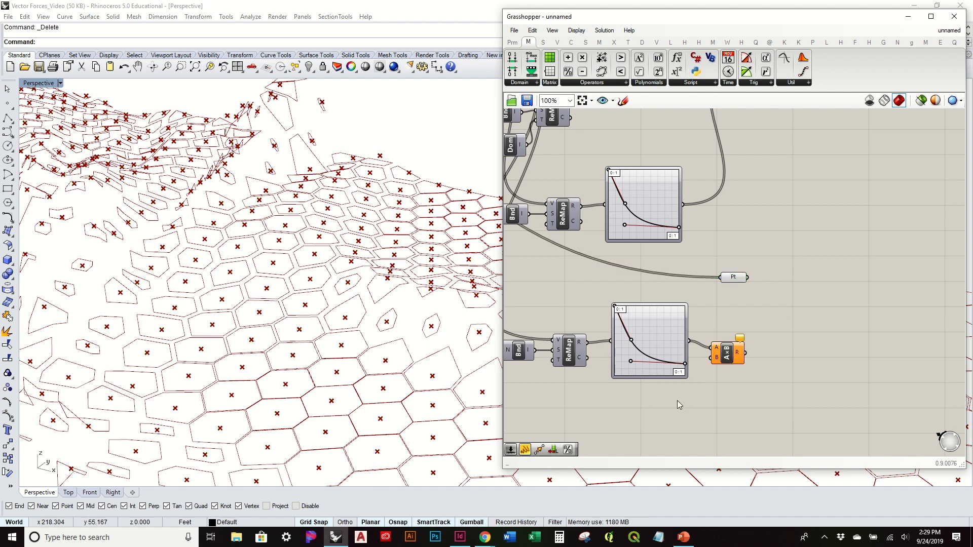
{"action": "double_click", "coordinate": [677, 400]}
{"action": "type", "text": "3"}
{"action": "key", "text": "Return"}
{"action": "left_click_drag", "start_coordinate": [704, 403], "coordinate": [671, 401]}
{"action": "left_click_drag", "start_coordinate": [707, 368], "coordinate": [716, 358]}
{"action": "left_click", "coordinate": [735, 323]}
Step: Add a Move component beside the Point parameter and feed the cell centers into its geometry input
{"action": "right_click_drag", "start_coordinate": [806, 274], "coordinate": [759, 338]}
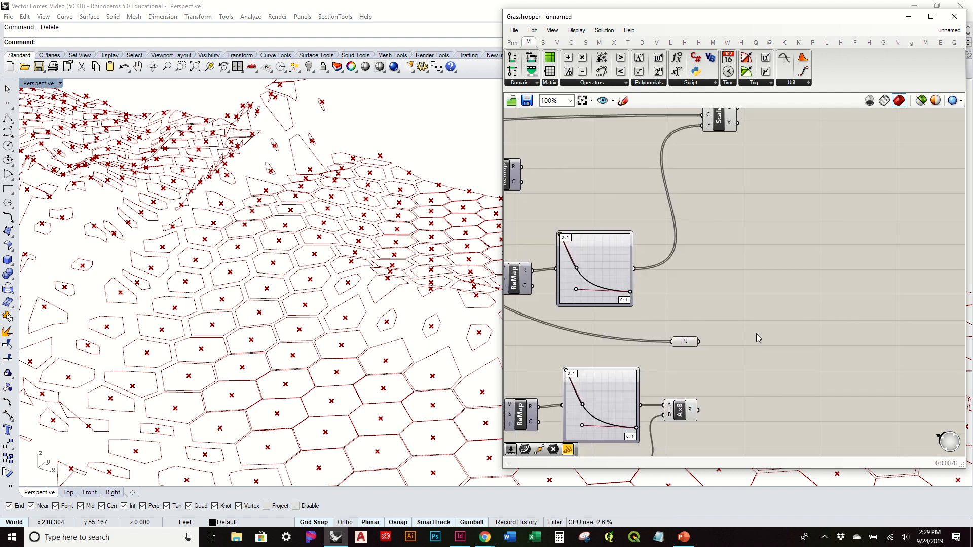
{"action": "double_click", "coordinate": [758, 335]}
{"action": "type", "text": "move"}
{"action": "key", "text": "Return"}
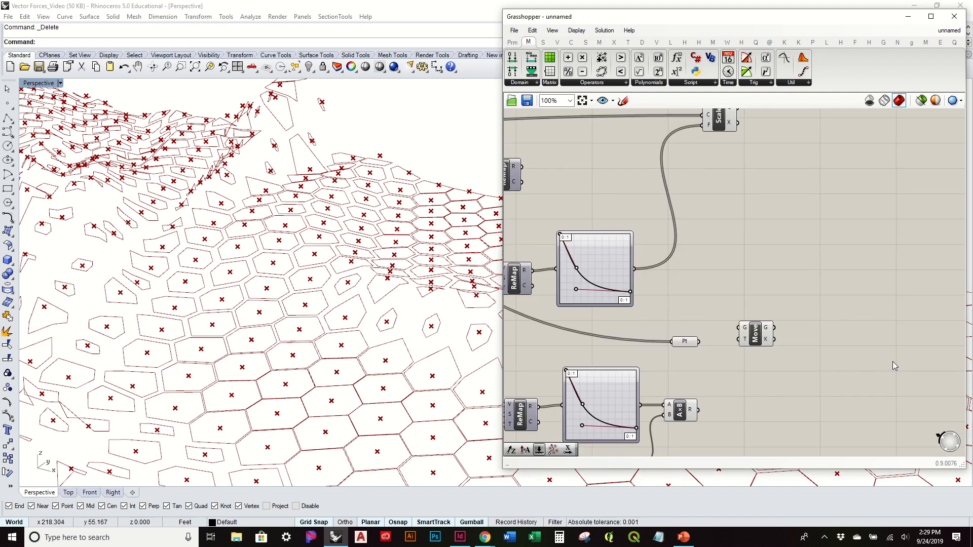
{"action": "left_click_drag", "start_coordinate": [691, 345], "coordinate": [748, 349]}
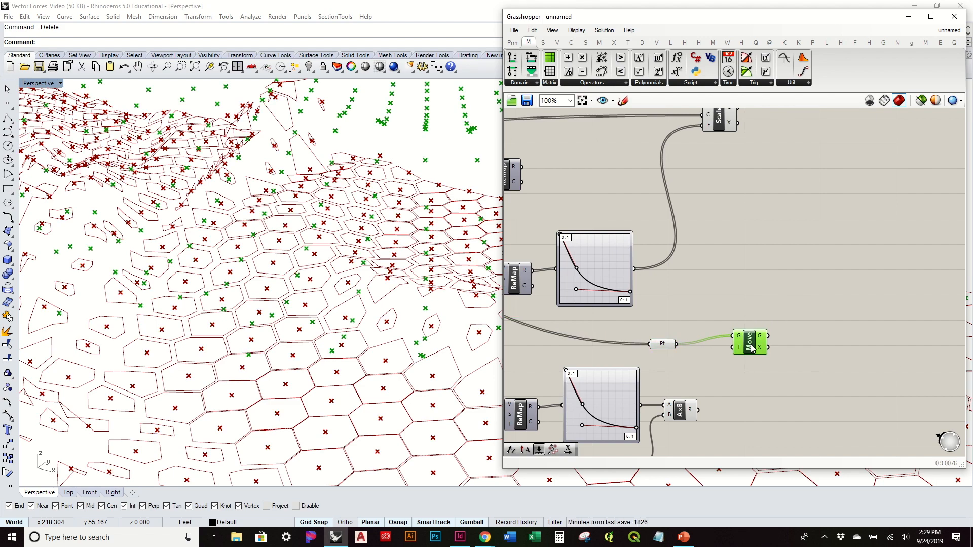
{"action": "right_click_drag", "start_coordinate": [409, 334], "coordinate": [365, 294]}
{"action": "scroll", "coordinate": [350, 294], "scroll_direction": "down", "scroll_amount": 3}
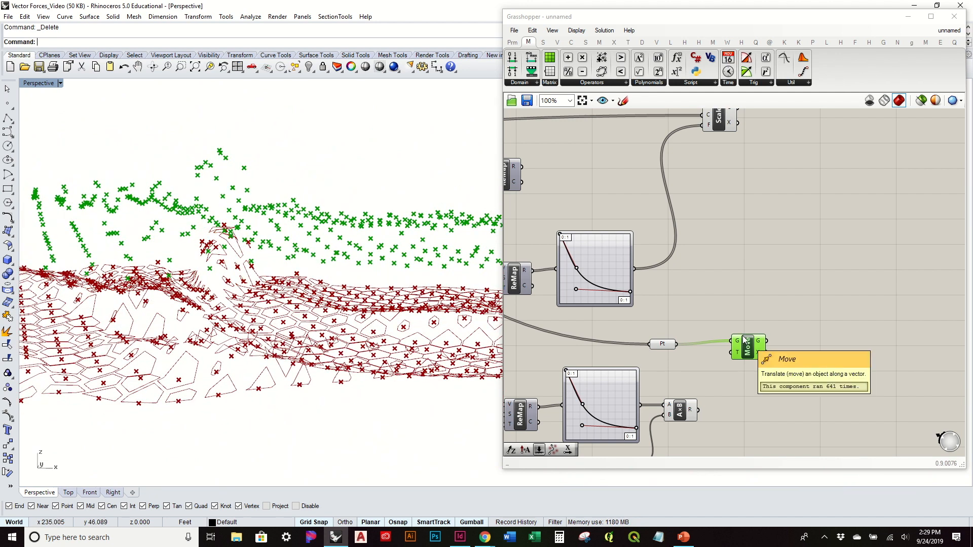
{"action": "left_click", "coordinate": [751, 369]}
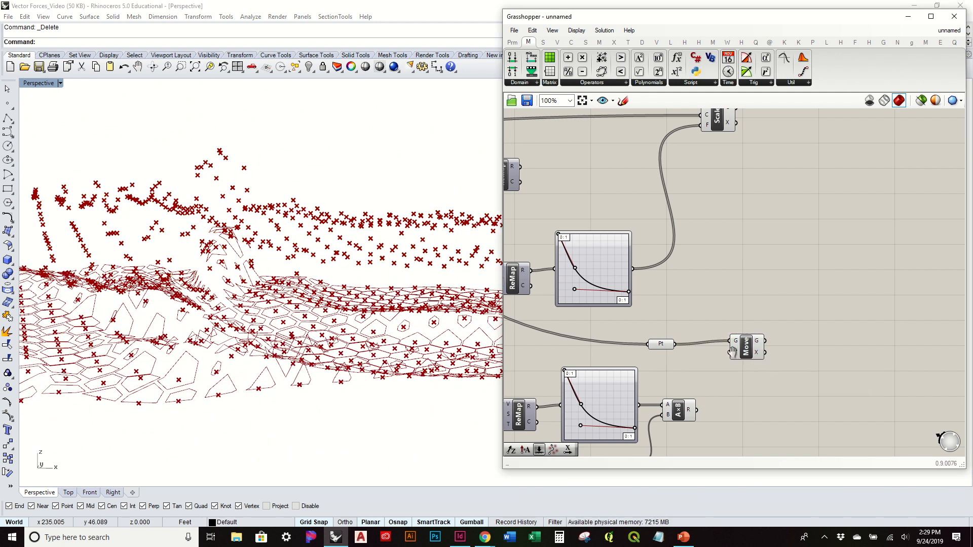
Step: Shift the Move component and the Point parameter past the Multiplication component to make room between them
{"action": "right_click_drag", "start_coordinate": [750, 369], "coordinate": [700, 315]}
{"action": "scroll", "coordinate": [688, 332], "scroll_direction": "up", "scroll_amount": 2}
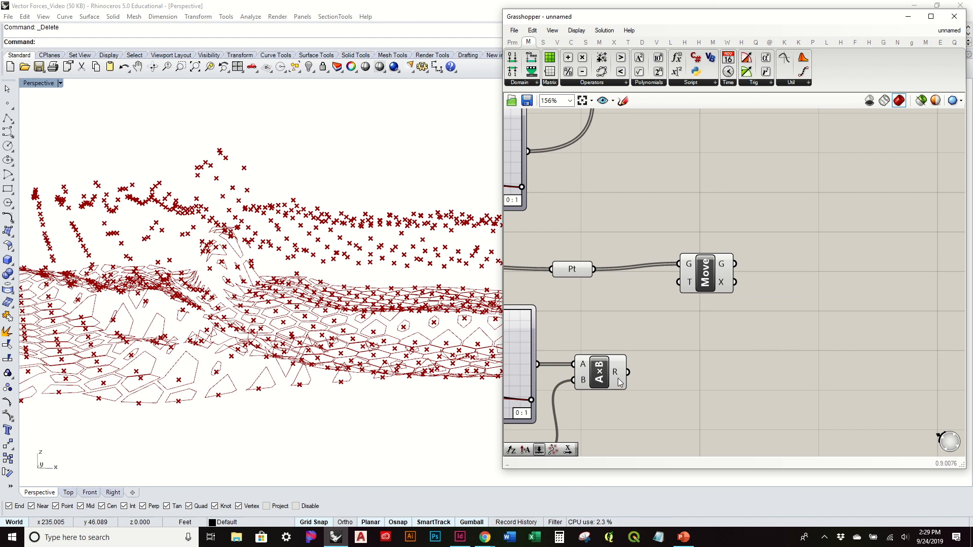
{"action": "mouse_move", "coordinate": [618, 379]}
{"action": "left_click_drag", "start_coordinate": [730, 281], "coordinate": [787, 292]}
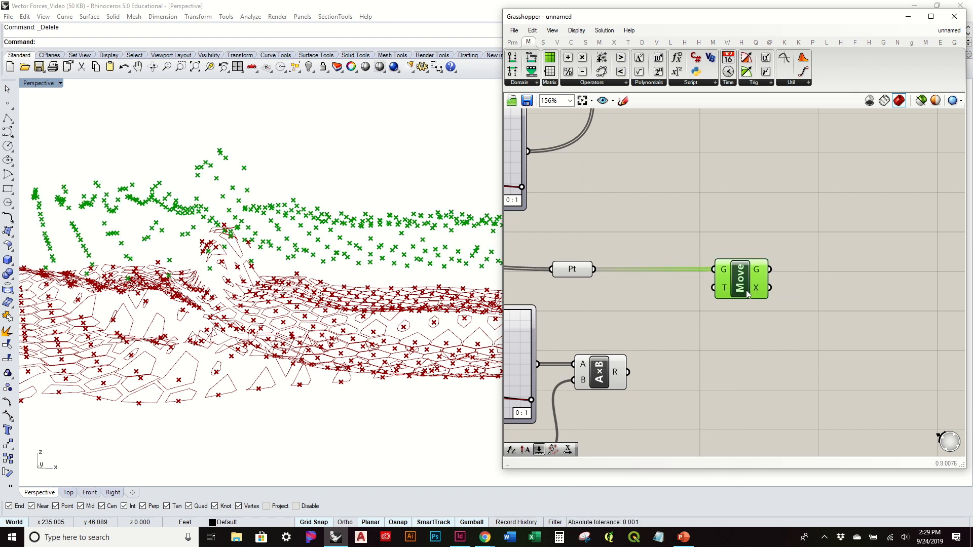
{"action": "left_click_drag", "start_coordinate": [581, 272], "coordinate": [665, 272]}
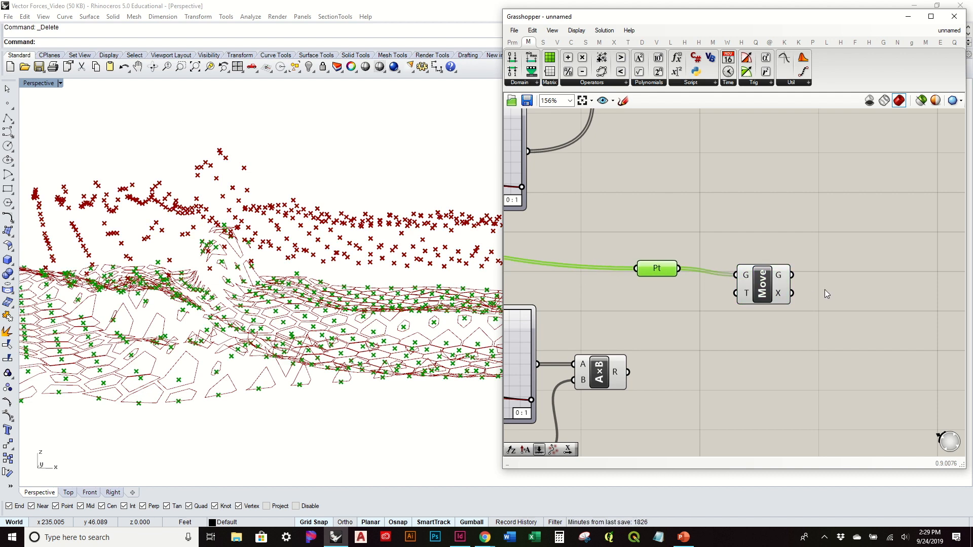
Step: Add an Amplitude vector component to the canvas below the Evaluate Surface component
{"action": "scroll", "coordinate": [825, 290], "scroll_direction": "down", "scroll_amount": 2}
{"action": "mouse_move", "coordinate": [661, 226]}
{"action": "right_mouse_down"}
{"action": "mouse_move", "coordinate": [741, 250]}
{"action": "mouse_move", "coordinate": [904, 325]}
{"action": "right_mouse_up"}
{"action": "right_click_drag", "start_coordinate": [597, 228], "coordinate": [739, 264]}
{"action": "mouse_move", "coordinate": [619, 187]}
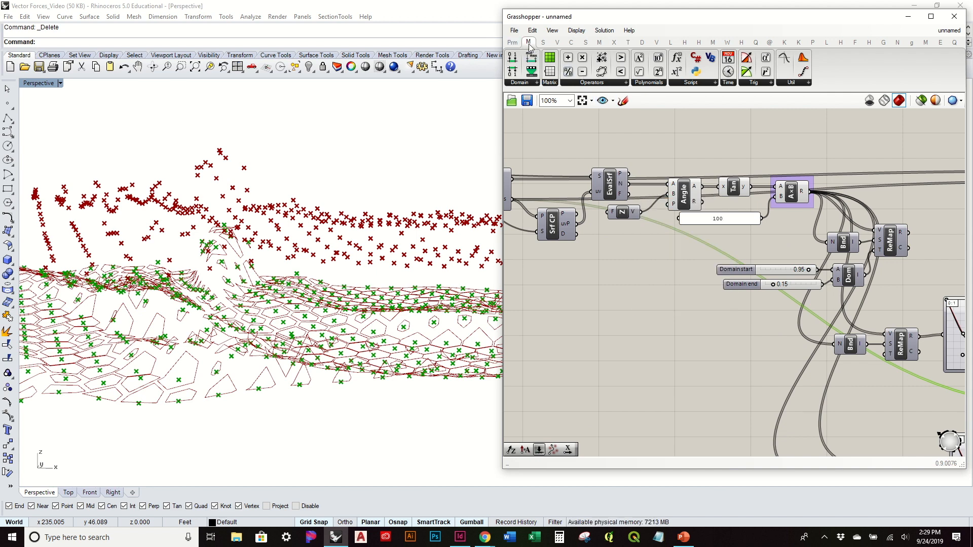
{"action": "right_click_drag", "start_coordinate": [816, 319], "coordinate": [611, 195]}
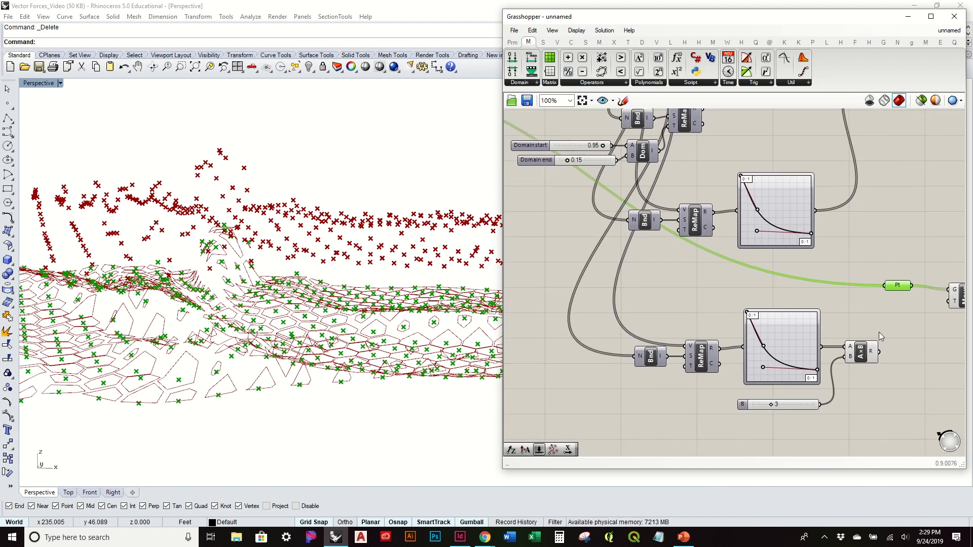
{"action": "left_click", "coordinate": [545, 42]}
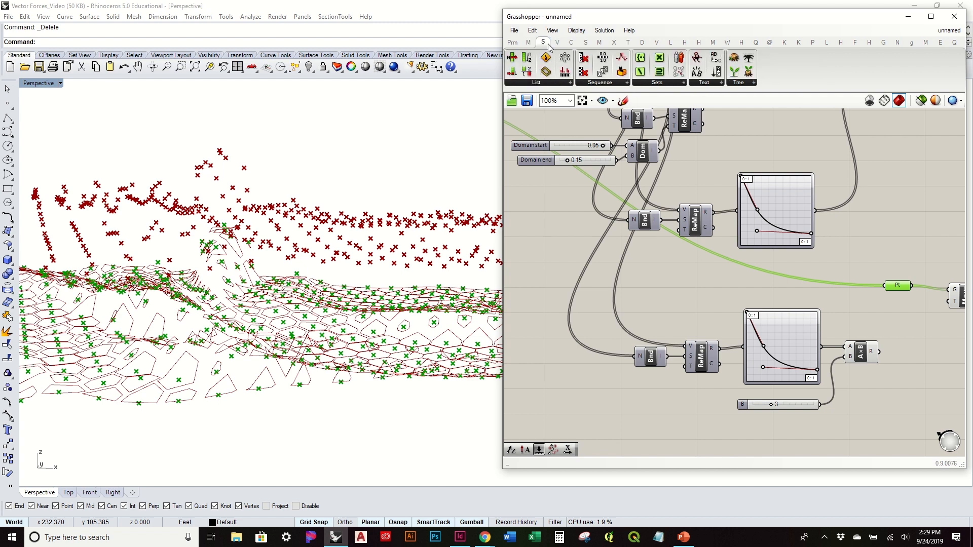
{"action": "left_click", "coordinate": [557, 43]}
{"action": "left_click", "coordinate": [725, 84]}
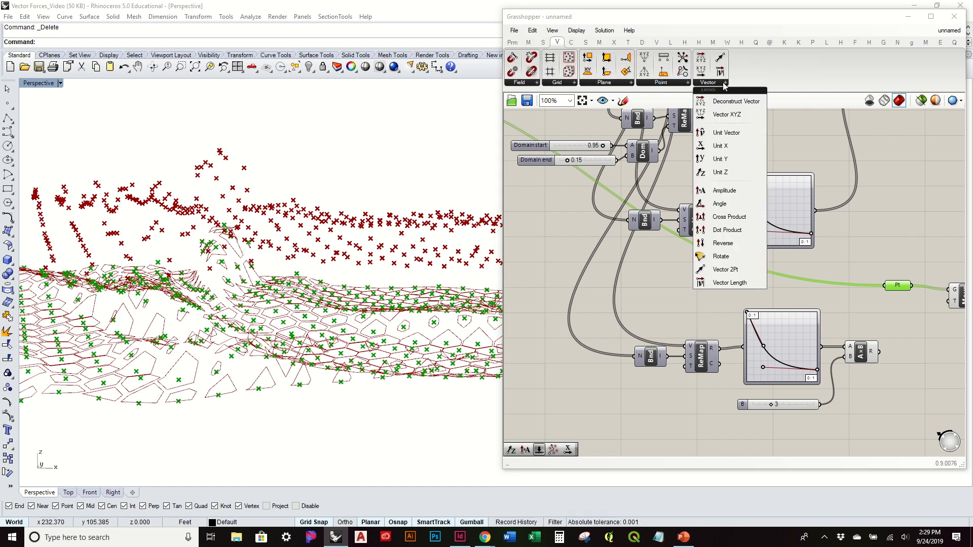
{"action": "left_click", "coordinate": [743, 194]}
{"action": "left_click", "coordinate": [598, 283]}
{"action": "right_click_drag", "start_coordinate": [676, 317], "coordinate": [847, 390]}
{"action": "left_click_drag", "start_coordinate": [762, 359], "coordinate": [689, 326]}
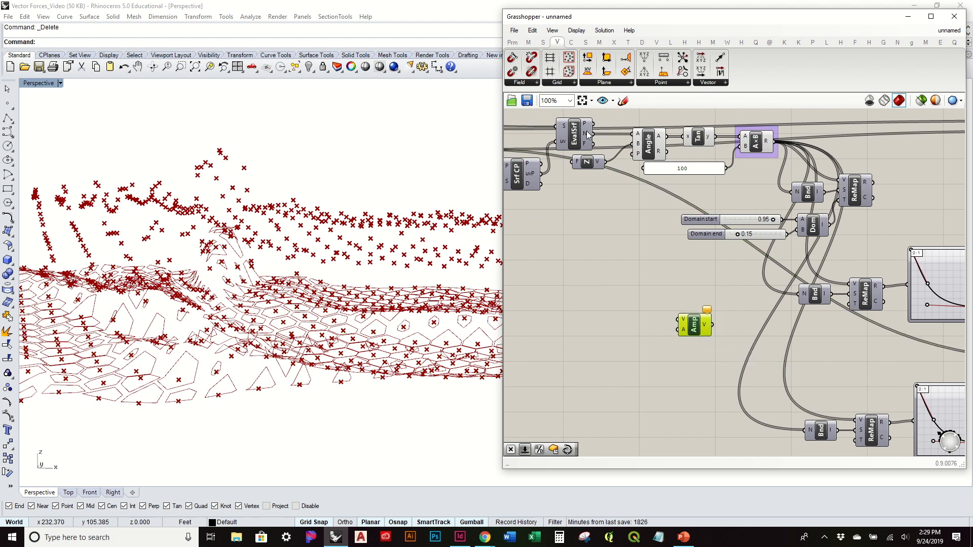
Step: Feed the surface normals and the Multiplication result into Amplitude, position it under Move, and connect its vector to Move's translation input
{"action": "right_click_drag", "start_coordinate": [723, 325], "coordinate": [578, 237]}
{"action": "left_click_drag", "start_coordinate": [554, 241], "coordinate": [955, 320]}
{"action": "right_click_drag", "start_coordinate": [877, 318], "coordinate": [658, 299]}
{"action": "scroll", "coordinate": [741, 308], "scroll_direction": "up", "scroll_amount": 3}
{"action": "left_click_drag", "start_coordinate": [741, 308], "coordinate": [729, 315]}
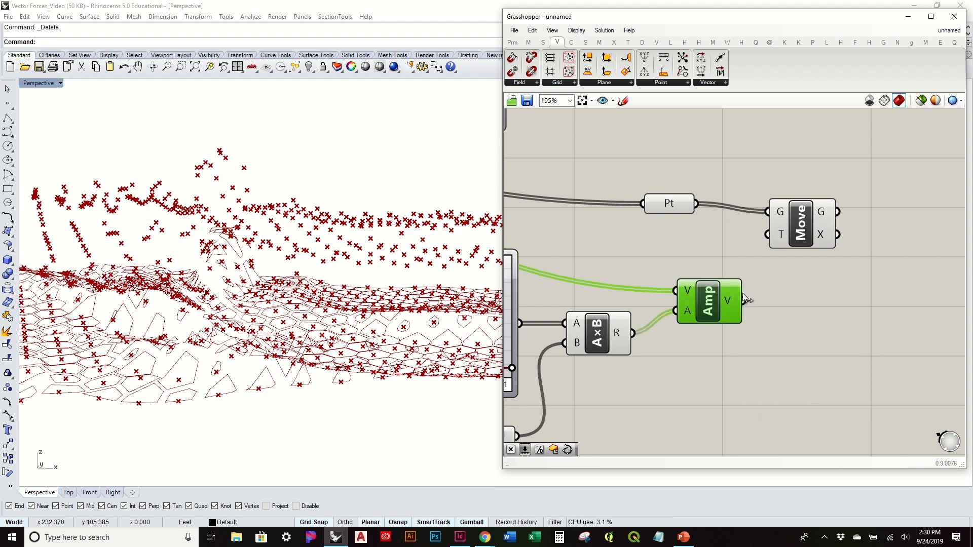
Step: Reshape the lower Bezier graph into a rising curve that starts at the minimum corner and ends at the maximum corner
{"action": "scroll", "coordinate": [338, 340], "scroll_direction": "up", "scroll_amount": 10}
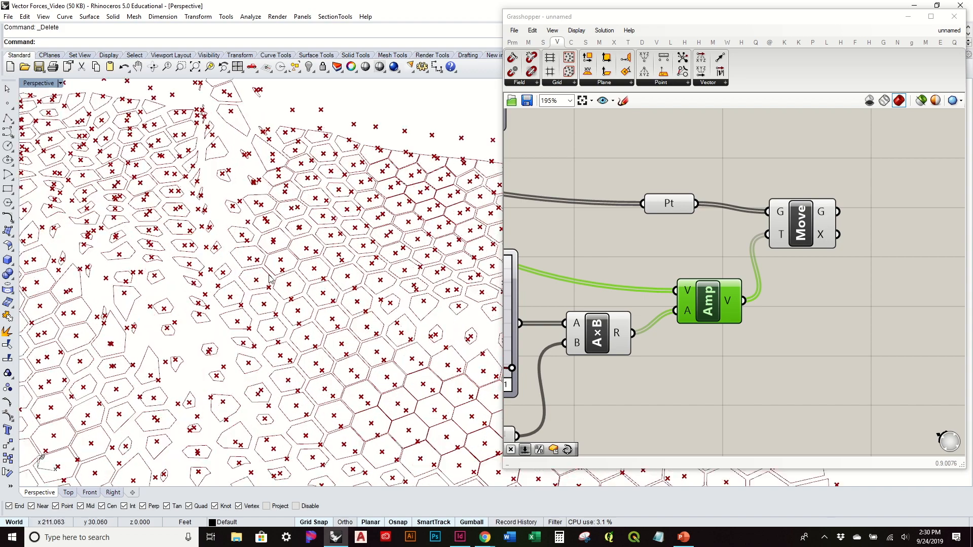
{"action": "right_click_drag", "start_coordinate": [338, 340], "coordinate": [329, 296]}
{"action": "scroll", "coordinate": [332, 325], "scroll_direction": "down", "scroll_amount": 4}
{"action": "right_click_drag", "start_coordinate": [400, 421], "coordinate": [348, 387]}
{"action": "right_click_drag", "start_coordinate": [606, 351], "coordinate": [826, 333]}
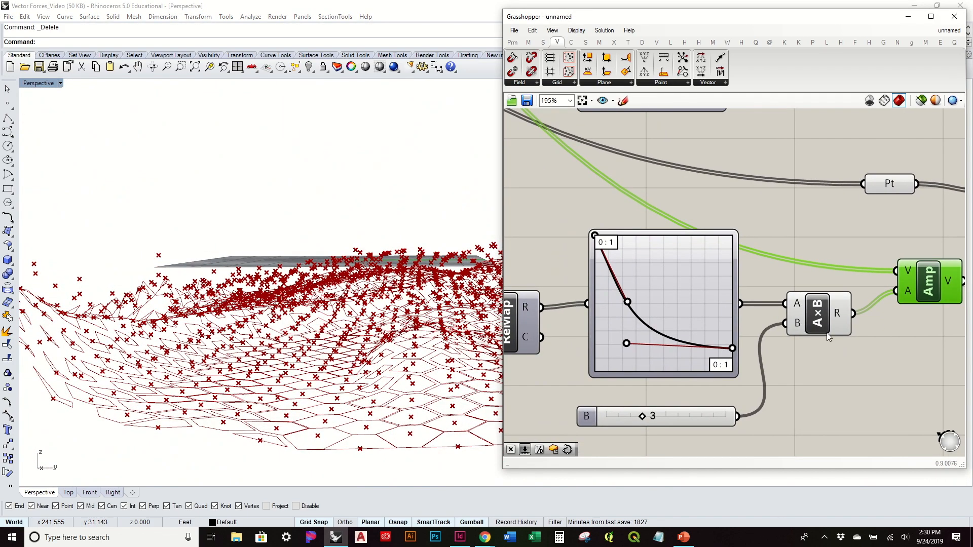
{"action": "right_click_drag", "start_coordinate": [402, 315], "coordinate": [407, 354]}
{"action": "scroll", "coordinate": [404, 338], "scroll_direction": "down", "scroll_amount": 4}
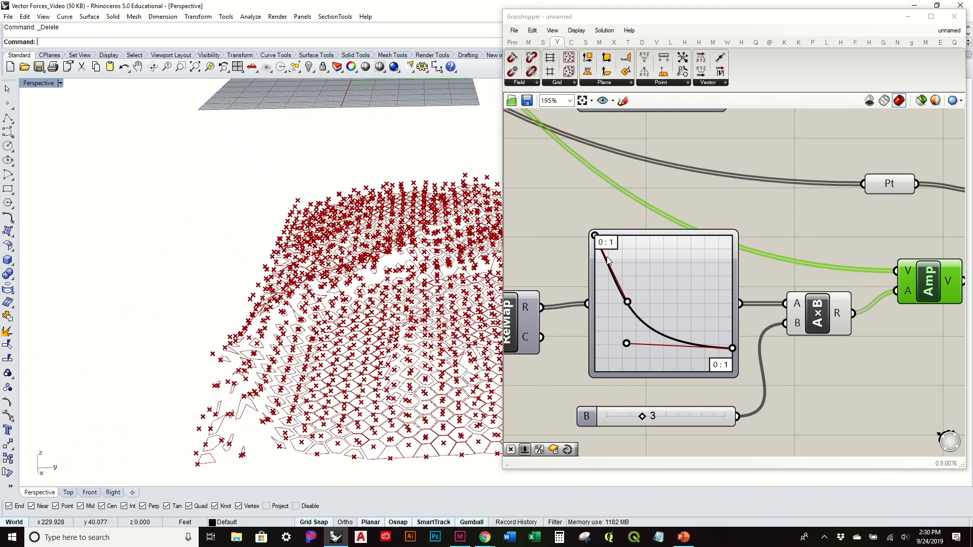
{"action": "left_click_drag", "start_coordinate": [597, 239], "coordinate": [504, 398]}
{"action": "left_click_drag", "start_coordinate": [628, 302], "coordinate": [657, 373]}
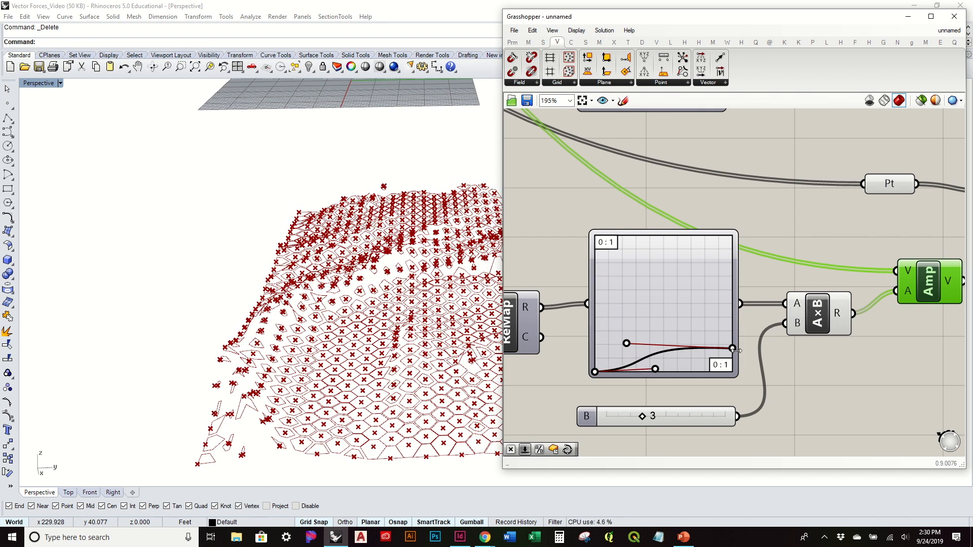
{"action": "left_click_drag", "start_coordinate": [733, 351], "coordinate": [733, 236]}
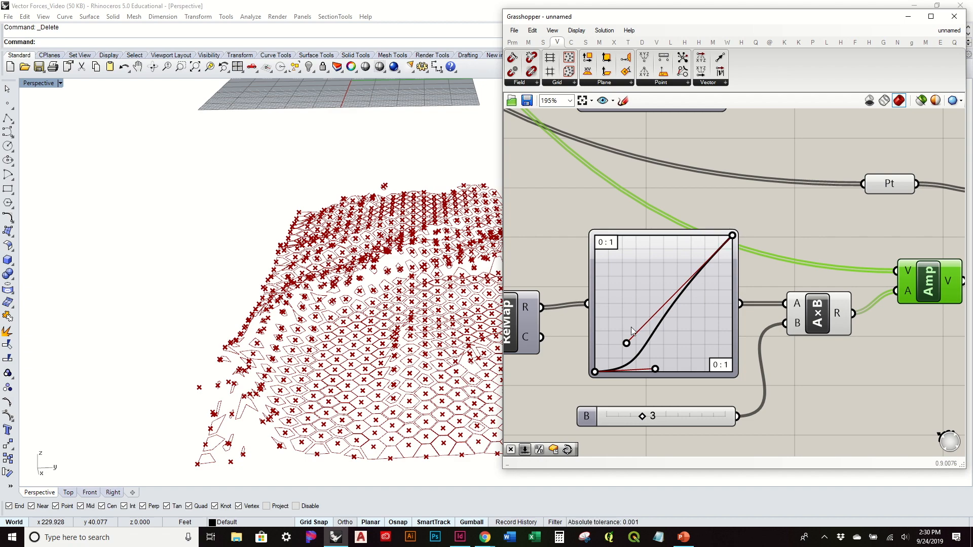
{"action": "left_click_drag", "start_coordinate": [628, 344], "coordinate": [715, 310]}
Step: Turn off the viewport preview of the Point parameter that holds the original cell centers
{"action": "right_click_drag", "start_coordinate": [319, 354], "coordinate": [363, 270]}
{"action": "scroll", "coordinate": [364, 274], "scroll_direction": "up", "scroll_amount": 3}
{"action": "right_click_drag", "start_coordinate": [395, 340], "coordinate": [410, 359]}
{"action": "scroll", "coordinate": [844, 336], "scroll_direction": "down", "scroll_amount": 1}
{"action": "left_click", "coordinate": [876, 217]}
{"action": "right_click", "coordinate": [878, 215]}
{"action": "left_click", "coordinate": [901, 235]}
Step: Set the slider feeding the Multiplication component to 1
{"action": "right_click_drag", "start_coordinate": [440, 247], "coordinate": [349, 290]}
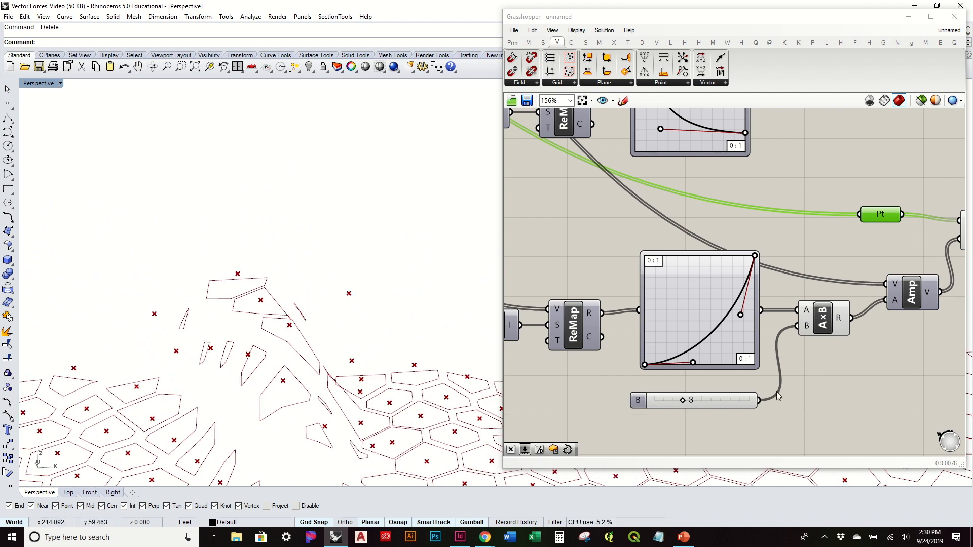
{"action": "left_click", "coordinate": [683, 404]}
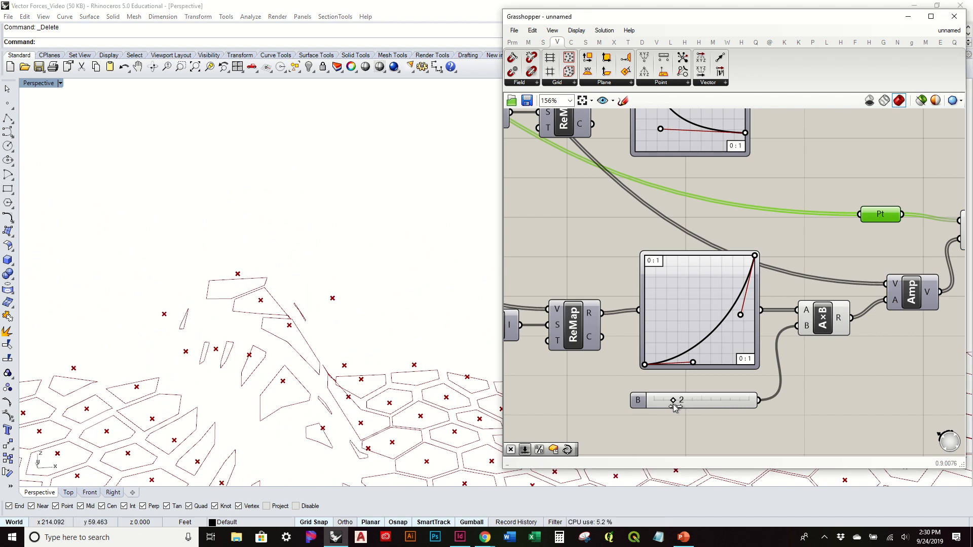
{"action": "mouse_move", "coordinate": [284, 322]}
{"action": "right_mouse_down"}
{"action": "mouse_move", "coordinate": [245, 324]}
{"action": "mouse_move", "coordinate": [271, 317]}
{"action": "right_mouse_up"}
Step: Adjust both handles of the lower Bezier graph so the curve starts flat and climbs steeply toward its end
{"action": "left_click_drag", "start_coordinate": [740, 315], "coordinate": [730, 299]}
{"action": "scroll", "coordinate": [492, 293], "scroll_direction": "down", "scroll_amount": 4}
{"action": "right_click_drag", "start_coordinate": [628, 249], "coordinate": [633, 320]}
{"action": "scroll", "coordinate": [634, 322], "scroll_direction": "down", "scroll_amount": 1}
{"action": "scroll", "coordinate": [670, 365], "scroll_direction": "up", "scroll_amount": 2}
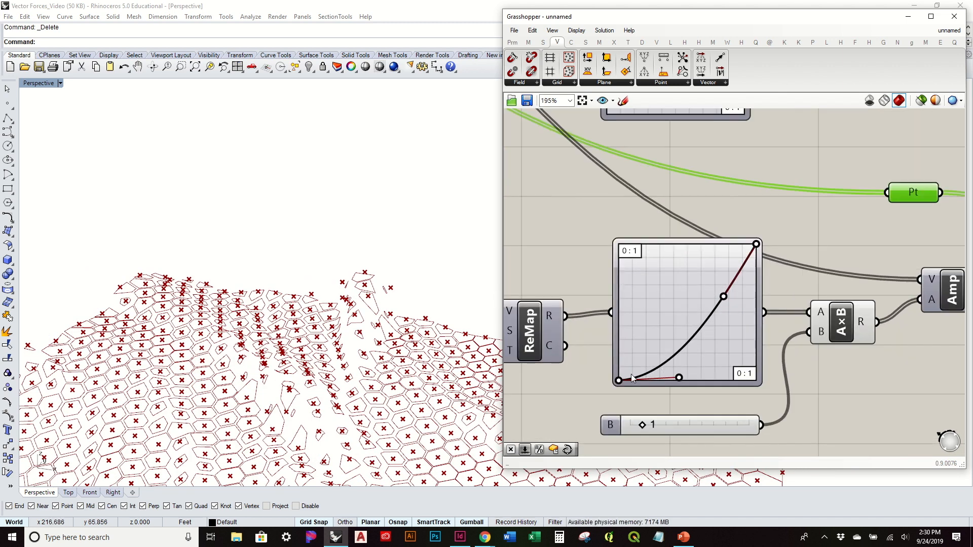
{"action": "scroll", "coordinate": [695, 291], "scroll_direction": "down", "scroll_amount": 2}
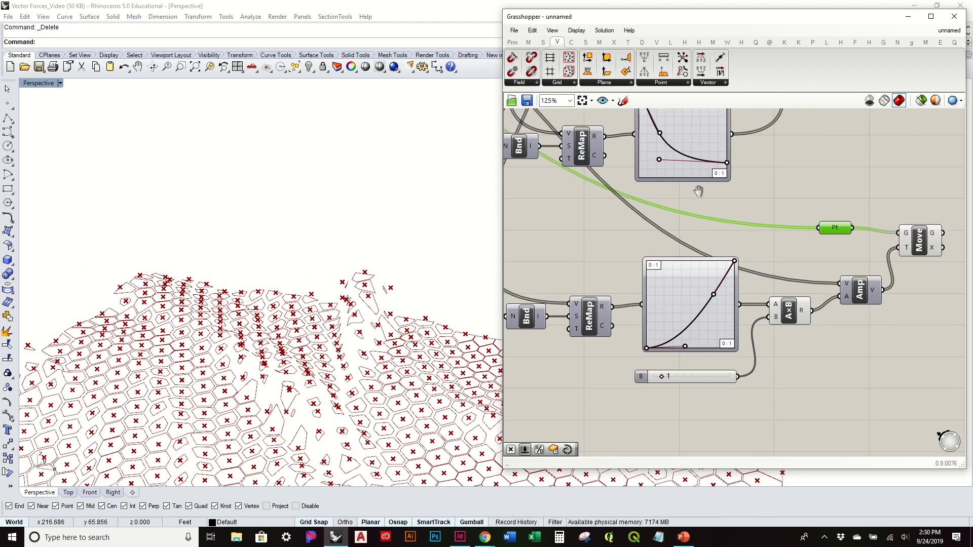
{"action": "right_click_drag", "start_coordinate": [691, 206], "coordinate": [688, 251]}
{"action": "scroll", "coordinate": [721, 381], "scroll_direction": "up", "scroll_amount": 2}
{"action": "right_click_drag", "start_coordinate": [695, 348], "coordinate": [697, 371]}
{"action": "scroll", "coordinate": [698, 370], "scroll_direction": "down", "scroll_amount": 2}
{"action": "left_click_drag", "start_coordinate": [673, 426], "coordinate": [683, 426]}
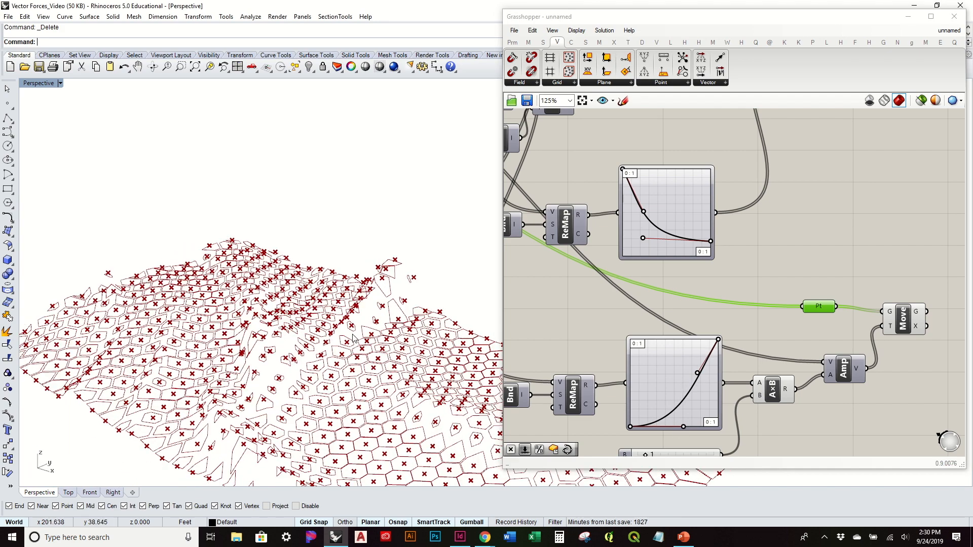
Step: Examine how far the moved center points sit off the hexagon cells in flat and steep areas of the surface
{"action": "scroll", "coordinate": [354, 338], "scroll_direction": "down", "scroll_amount": 2}
{"action": "right_click_drag", "start_coordinate": [394, 350], "coordinate": [256, 258], "text": "shift"}
{"action": "scroll", "coordinate": [219, 215], "scroll_direction": "up", "scroll_amount": 6}
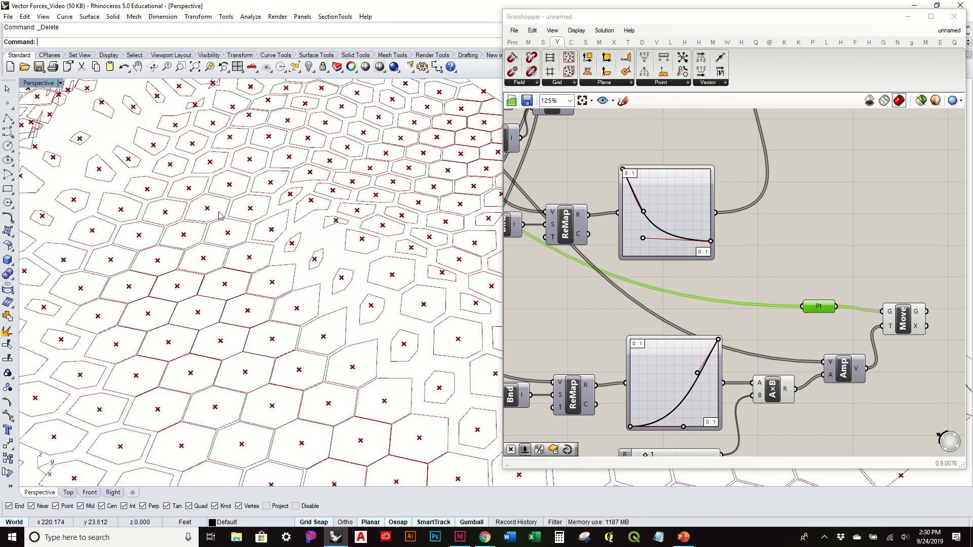
{"action": "right_click_drag", "start_coordinate": [433, 381], "coordinate": [405, 362]}
{"action": "left_click", "coordinate": [888, 269]}
{"action": "right_click_drag", "start_coordinate": [888, 269], "coordinate": [782, 247]}
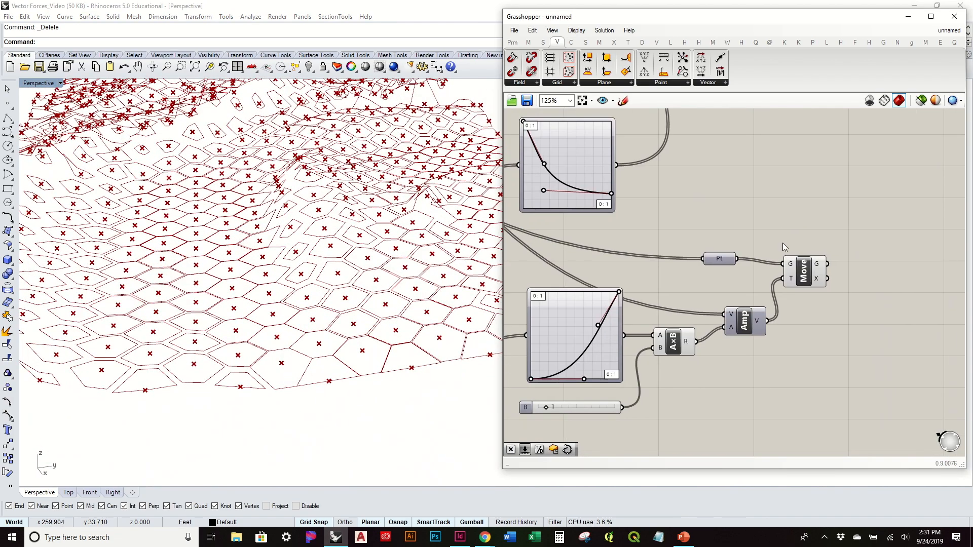
{"action": "left_click", "coordinate": [801, 280]}
{"action": "left_click", "coordinate": [815, 222]}
{"action": "right_click_drag", "start_coordinate": [491, 338], "coordinate": [393, 317]}
{"action": "scroll", "coordinate": [183, 208], "scroll_direction": "up", "scroll_amount": 3}
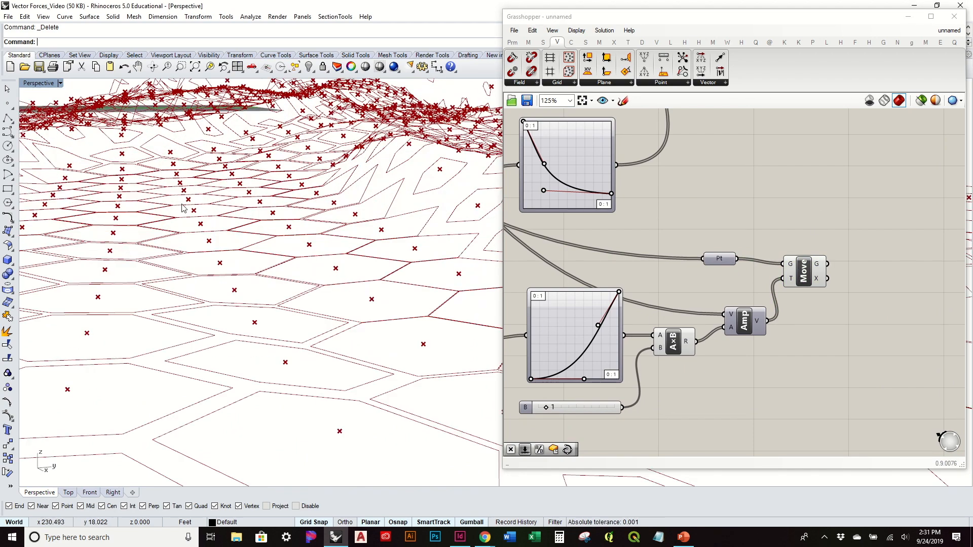
{"action": "scroll", "coordinate": [215, 239], "scroll_direction": "down", "scroll_amount": 5}
{"action": "right_click_drag", "start_coordinate": [395, 124], "coordinate": [380, 218], "text": "shift"}
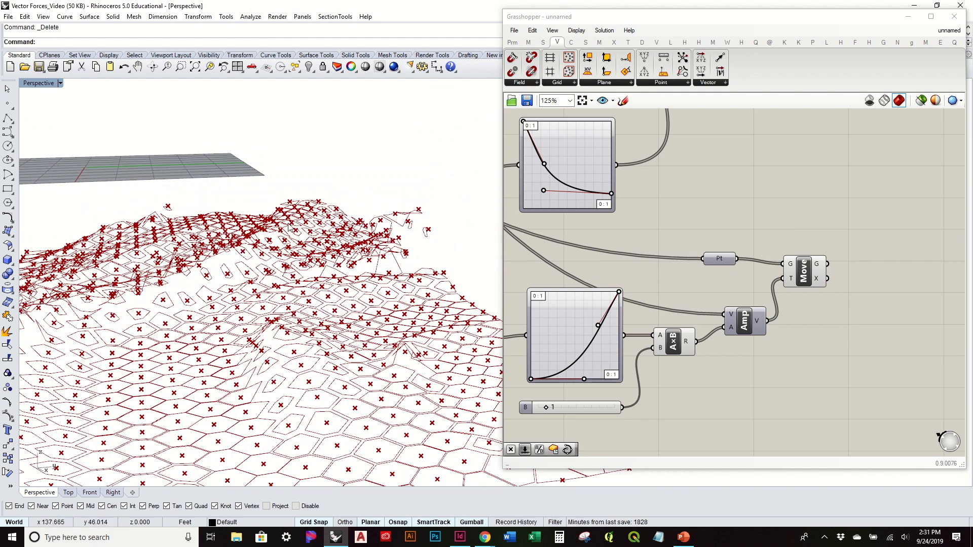
{"action": "right_click_drag", "start_coordinate": [221, 271], "coordinate": [256, 318]}
{"action": "scroll", "coordinate": [914, 213], "scroll_direction": "down", "scroll_amount": 1}
Step: Bring up the full set of freeform surface components near the Scale and Move components
{"action": "right_click_drag", "start_coordinate": [914, 213], "coordinate": [793, 374]}
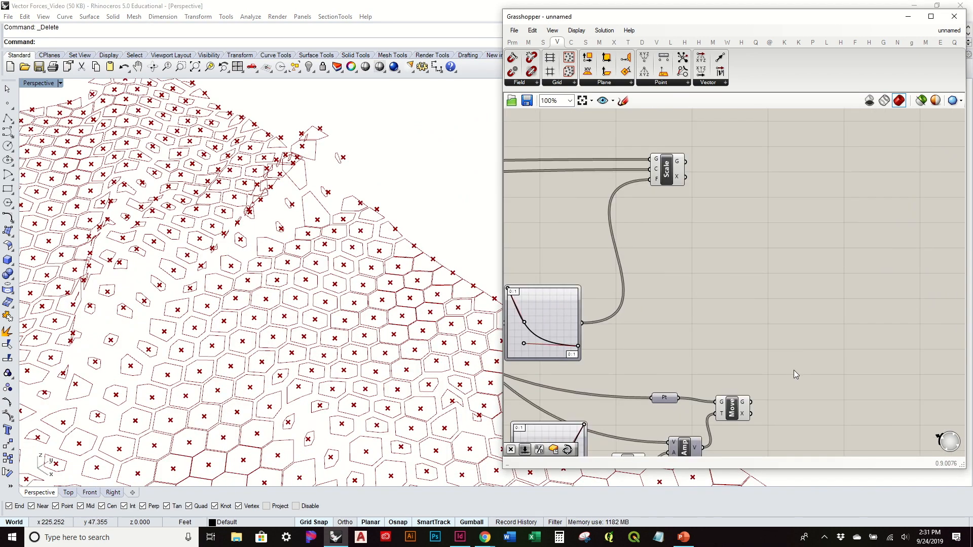
{"action": "left_click", "coordinate": [586, 43]}
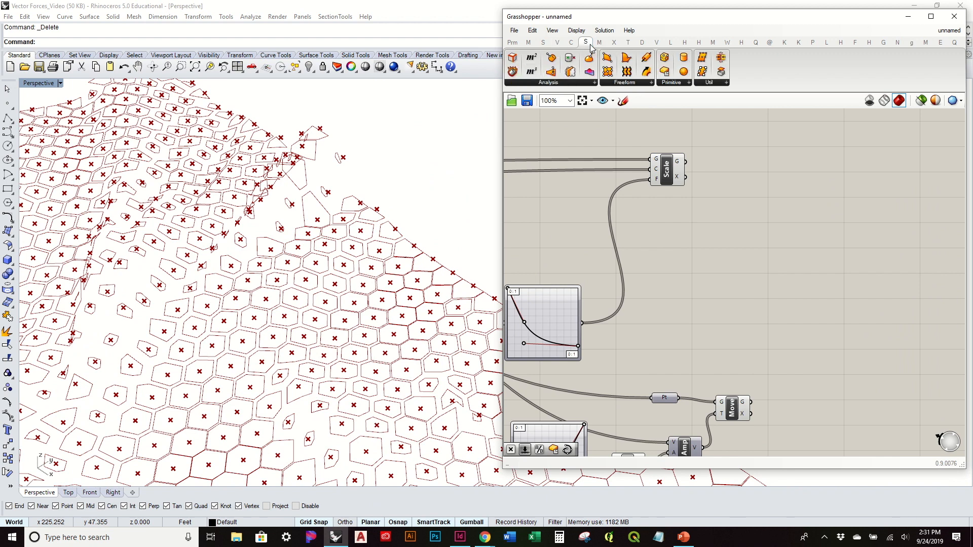
{"action": "left_click", "coordinate": [606, 83]}
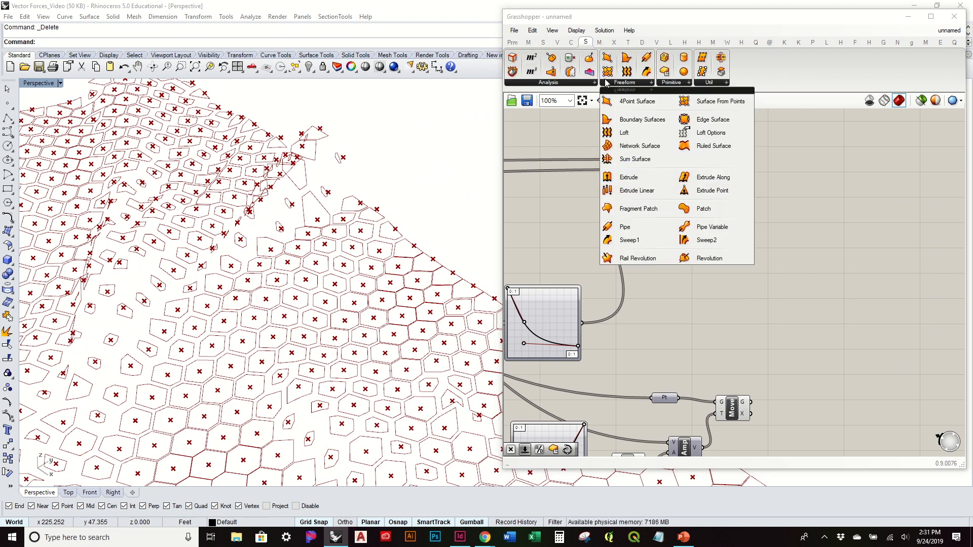
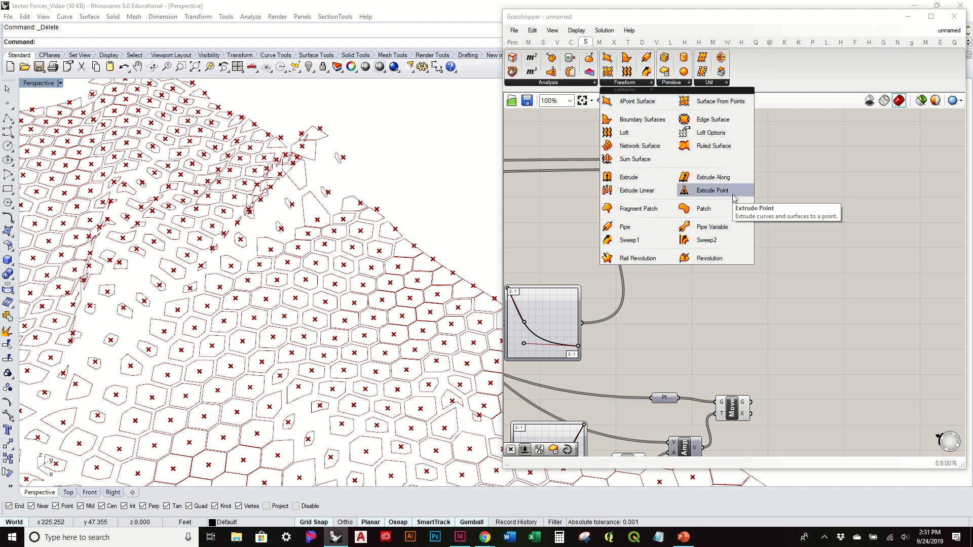
Step: Add an Extrude Point component with the scaled hexagons as its base and the moved center points as its point
{"action": "left_click", "coordinate": [713, 191]}
{"action": "left_click", "coordinate": [778, 281]}
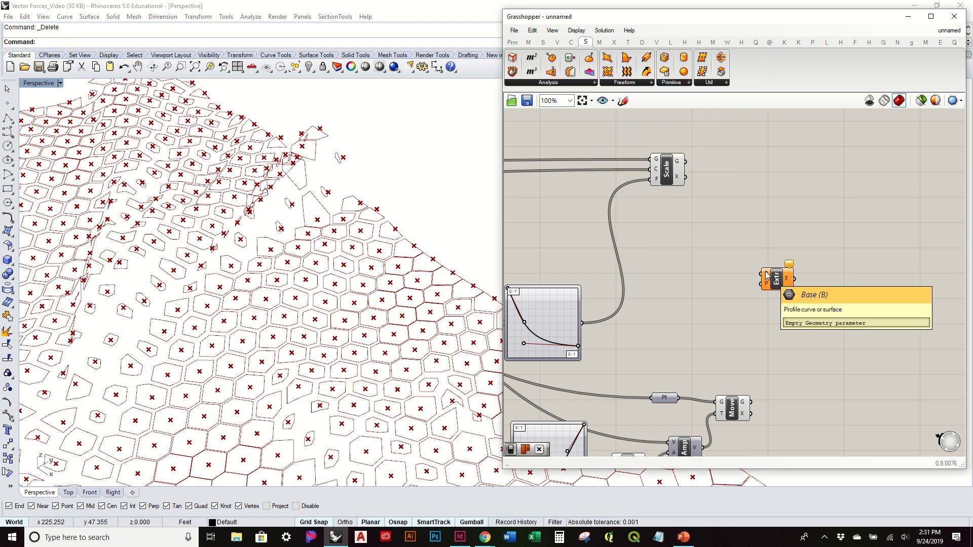
{"action": "left_click", "coordinate": [671, 170]}
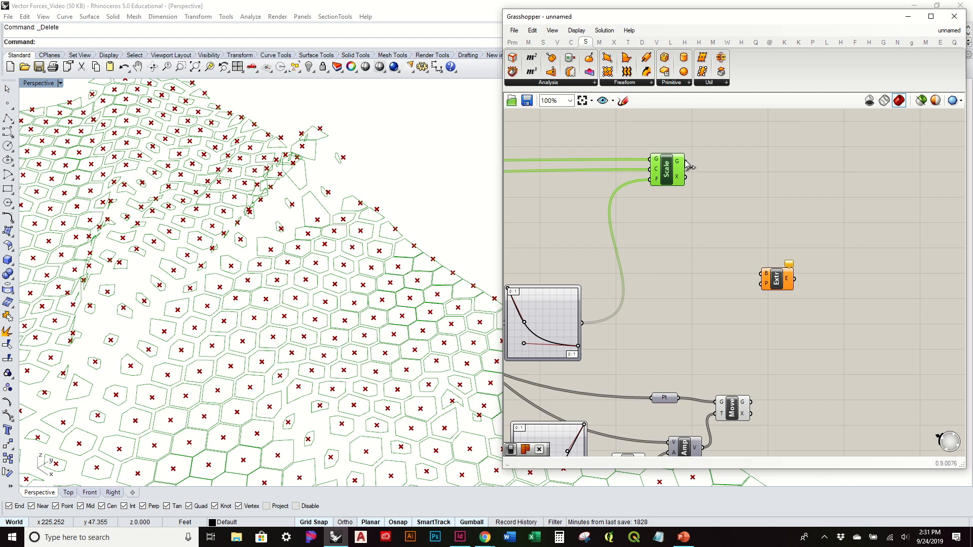
{"action": "left_click_drag", "start_coordinate": [769, 283], "coordinate": [790, 308]}
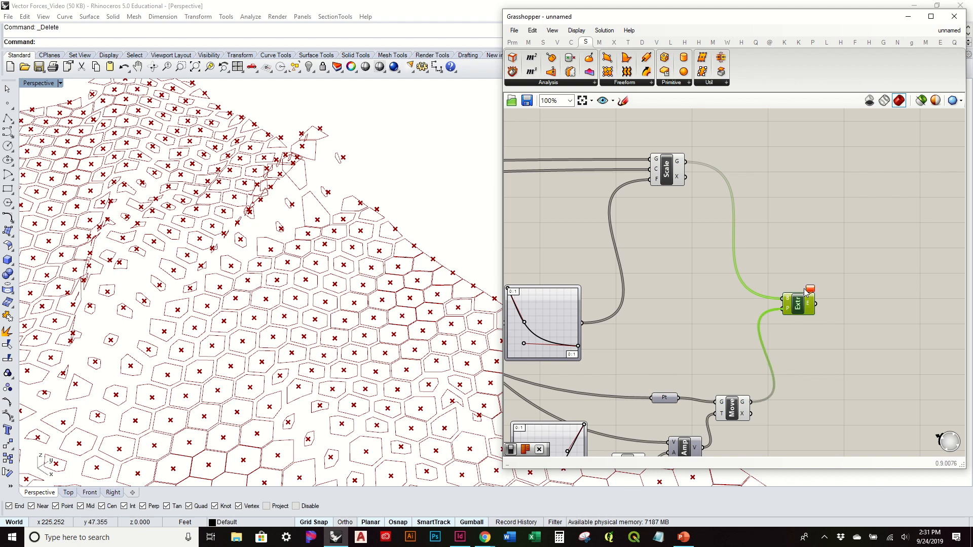
{"action": "right_click_drag", "start_coordinate": [456, 363], "coordinate": [449, 312]}
{"action": "left_click", "coordinate": [880, 383]}
Step: Examine the extruded hexagon pyramids across the surface, comparing their height and tilt in flat and steep areas
{"action": "scroll", "coordinate": [332, 228], "scroll_direction": "up", "scroll_amount": 10}
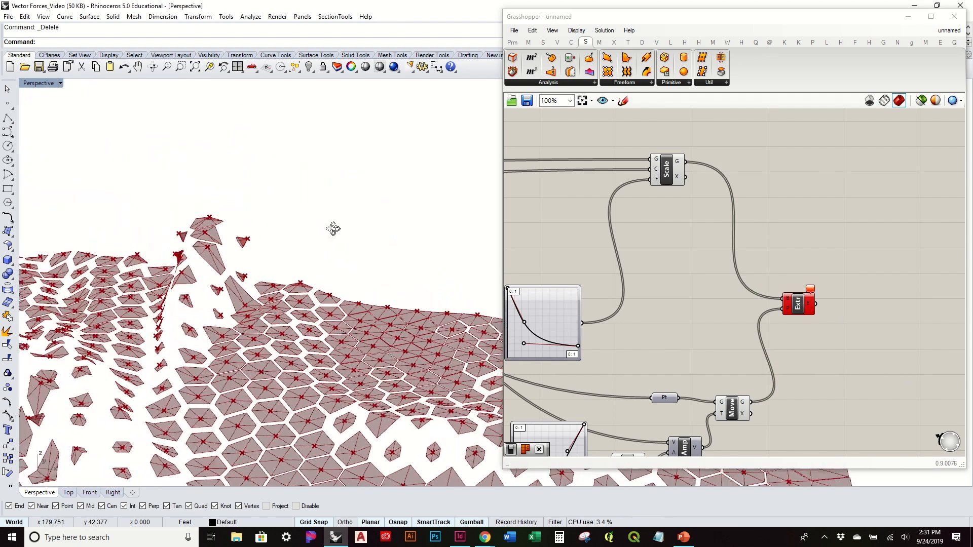
{"action": "right_click_drag", "start_coordinate": [264, 309], "coordinate": [315, 324]}
{"action": "left_click_drag", "start_coordinate": [791, 321], "coordinate": [796, 330]}
{"action": "scroll", "coordinate": [351, 287], "scroll_direction": "down", "scroll_amount": 6}
{"action": "right_click_drag", "start_coordinate": [352, 287], "coordinate": [260, 207]}
{"action": "scroll", "coordinate": [279, 286], "scroll_direction": "down", "scroll_amount": 5}
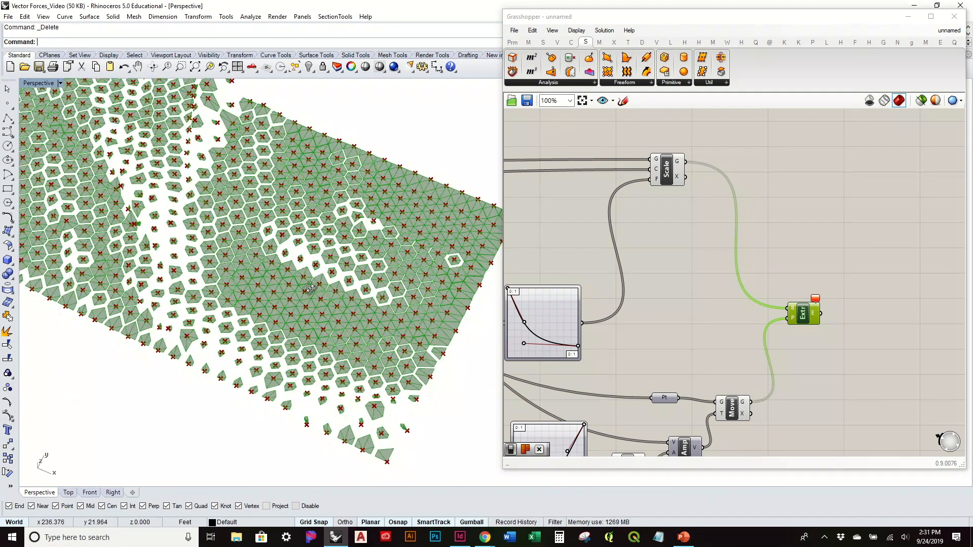
{"action": "scroll", "coordinate": [260, 298], "scroll_direction": "up", "scroll_amount": 6}
{"action": "right_click_drag", "start_coordinate": [260, 299], "coordinate": [339, 305]}
{"action": "scroll", "coordinate": [340, 305], "scroll_direction": "down", "scroll_amount": 10}
{"action": "right_click_drag", "start_coordinate": [360, 301], "coordinate": [346, 228]}
{"action": "scroll", "coordinate": [395, 300], "scroll_direction": "up", "scroll_amount": 7}
{"action": "right_click_drag", "start_coordinate": [396, 300], "coordinate": [224, 250]}
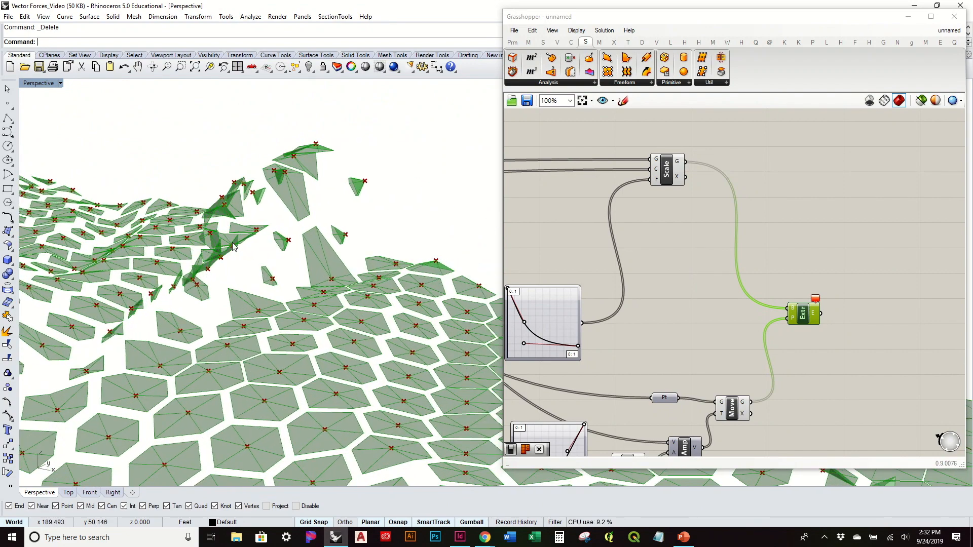
{"action": "mouse_move", "coordinate": [334, 220]}
{"action": "right_mouse_down"}
{"action": "mouse_move", "coordinate": [386, 187]}
{"action": "mouse_move", "coordinate": [387, 217]}
{"action": "mouse_move", "coordinate": [343, 232]}
{"action": "right_mouse_up"}
Step: Raise the end handle of the lower Bezier graph to its upper edge and pull it toward the middle, giving an S-shaped curve
{"action": "scroll", "coordinate": [648, 306], "scroll_direction": "up", "scroll_amount": 4}
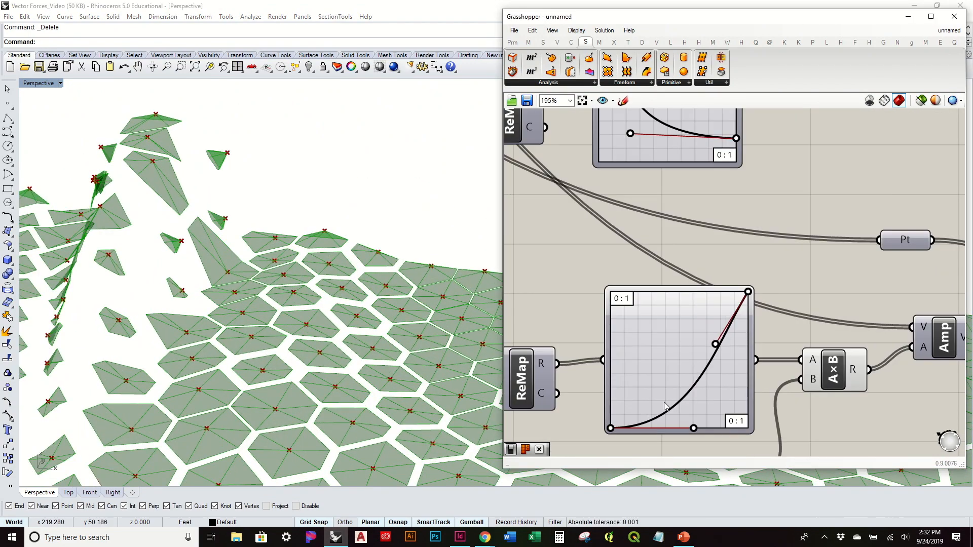
{"action": "right_click_drag", "start_coordinate": [670, 369], "coordinate": [672, 361]}
{"action": "right_click_drag", "start_coordinate": [344, 421], "coordinate": [406, 387]}
{"action": "left_click", "coordinate": [722, 317]}
{"action": "left_click_drag", "start_coordinate": [722, 288], "coordinate": [721, 281]}
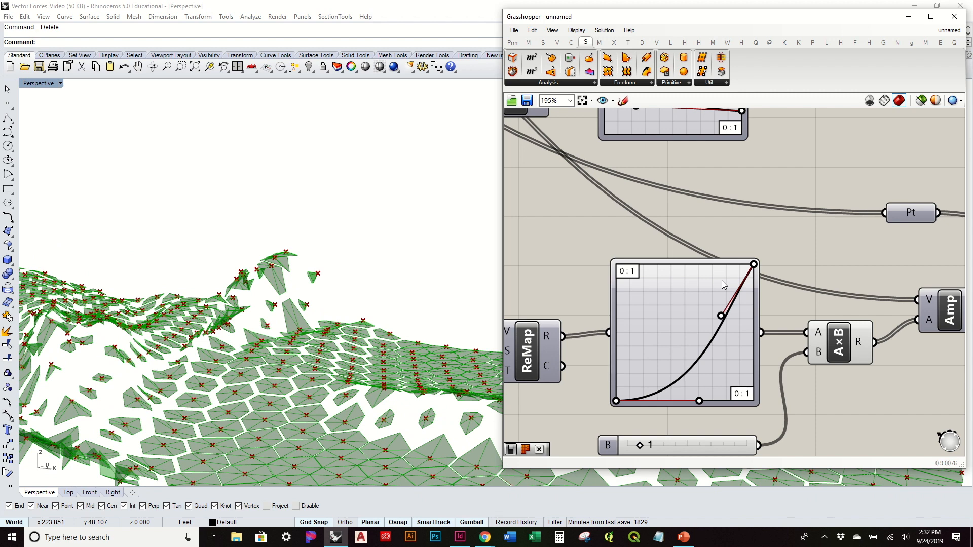
{"action": "left_click_drag", "start_coordinate": [721, 281], "coordinate": [692, 270]}
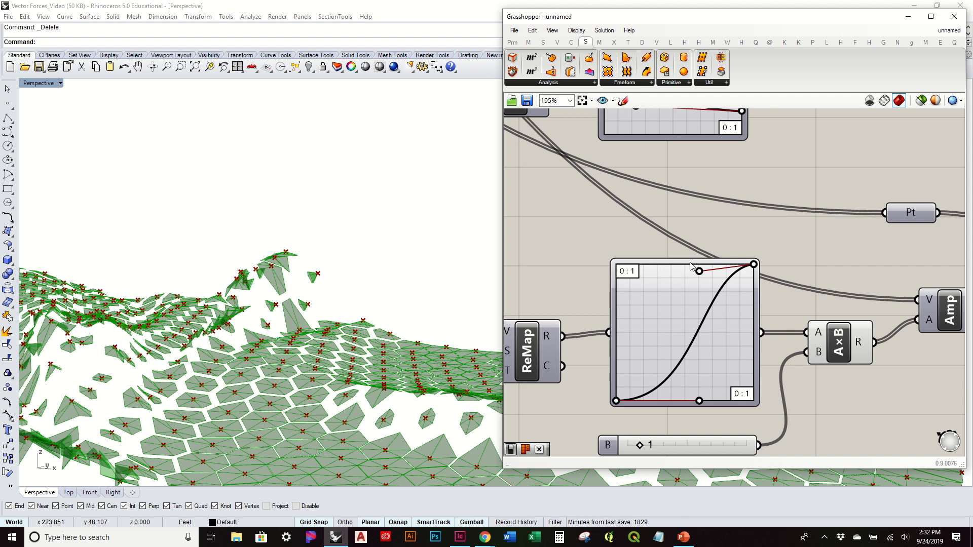
{"action": "left_click_drag", "start_coordinate": [686, 264], "coordinate": [687, 265]}
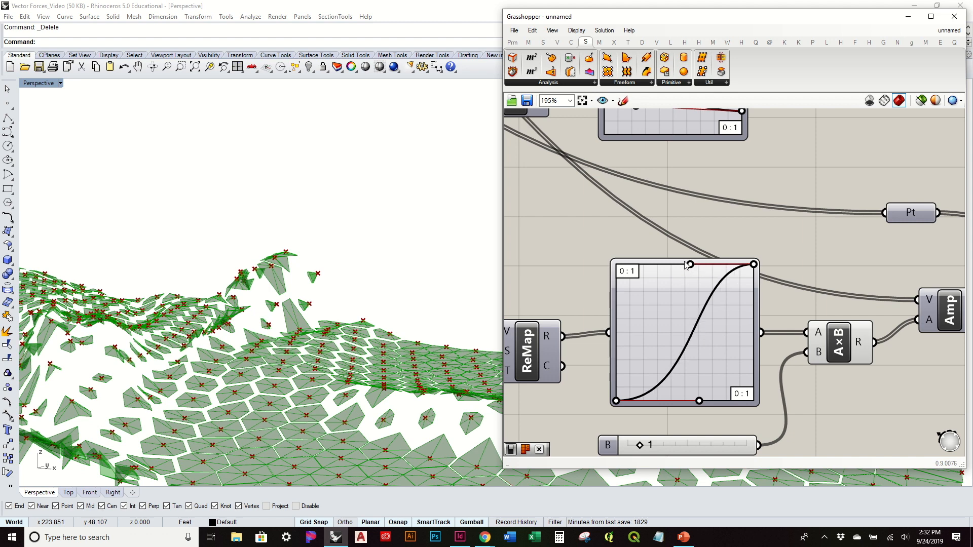
{"action": "left_click_drag", "start_coordinate": [680, 266], "coordinate": [672, 264]}
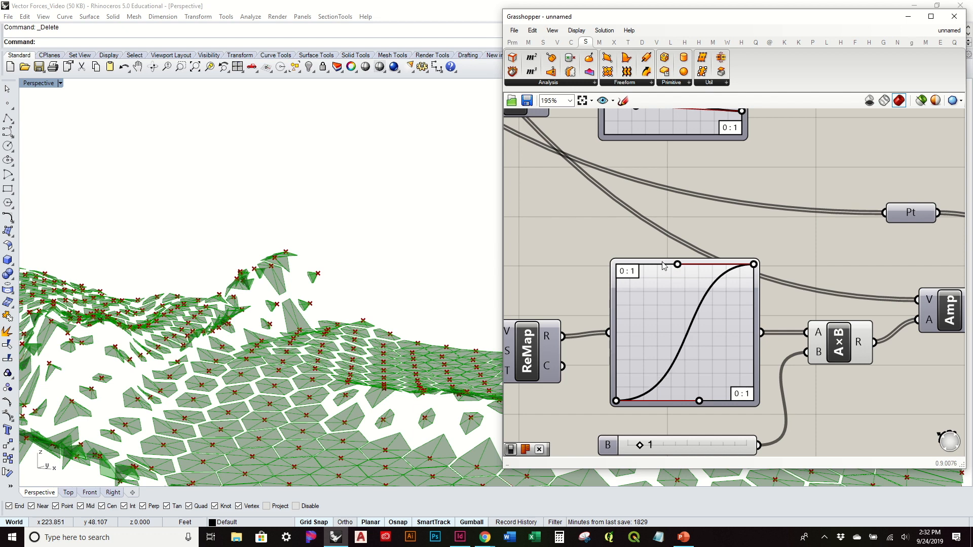
{"action": "left_click_drag", "start_coordinate": [664, 266], "coordinate": [664, 266]}
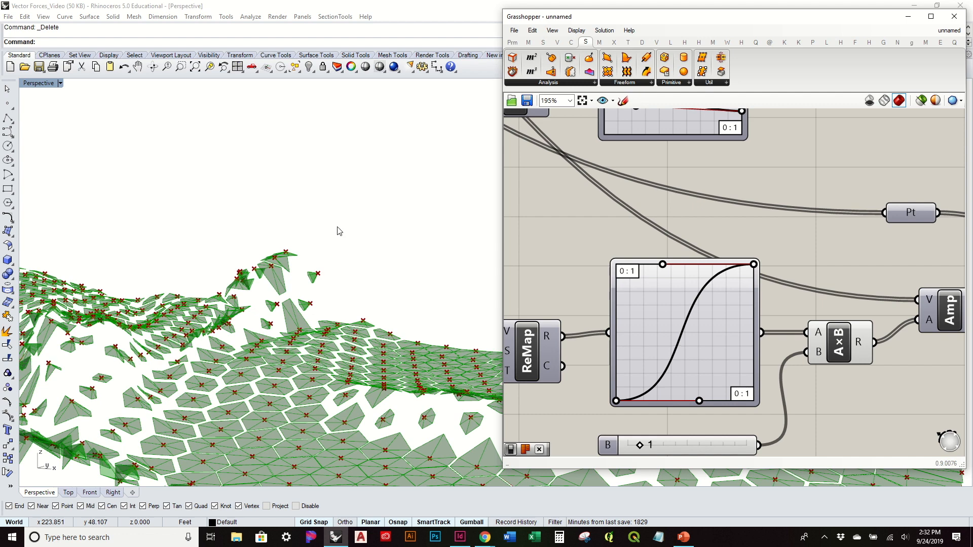
Step: Turn off the preview of the center points around the Move component so only the extruded cells show
{"action": "right_click_drag", "start_coordinate": [354, 238], "coordinate": [254, 213]}
{"action": "right_click_drag", "start_coordinate": [834, 276], "coordinate": [717, 268]}
{"action": "scroll", "coordinate": [717, 268], "scroll_direction": "down", "scroll_amount": 2}
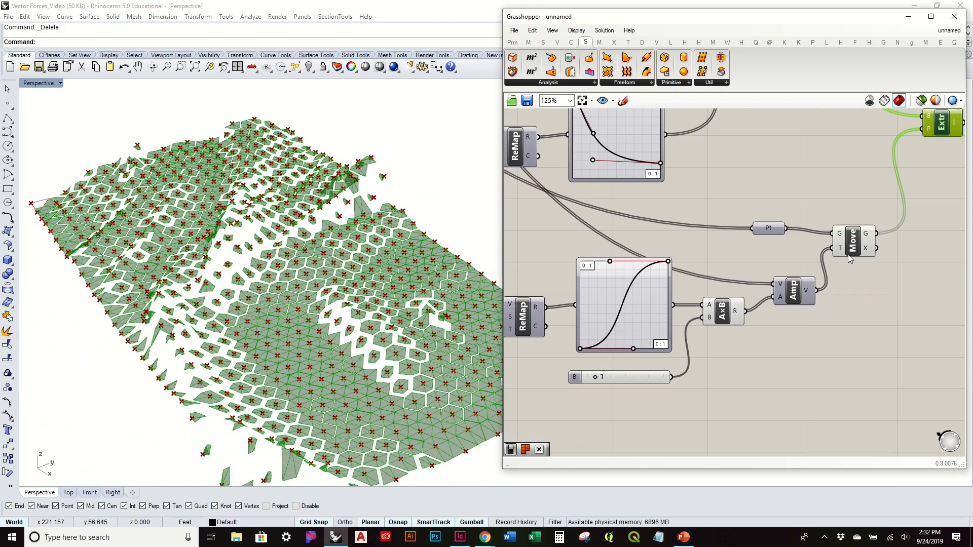
{"action": "left_click", "coordinate": [863, 244]}
{"action": "right_click_drag", "start_coordinate": [882, 260], "coordinate": [841, 356]}
{"action": "left_click_drag", "start_coordinate": [853, 369], "coordinate": [797, 274]}
{"action": "middle_click", "coordinate": [797, 274]}
{"action": "left_click", "coordinate": [828, 246]}
{"action": "left_click", "coordinate": [789, 251]}
Step: Set the slider feeding the Multiplication component to 2
{"action": "right_click_drag", "start_coordinate": [351, 374], "coordinate": [307, 421]}
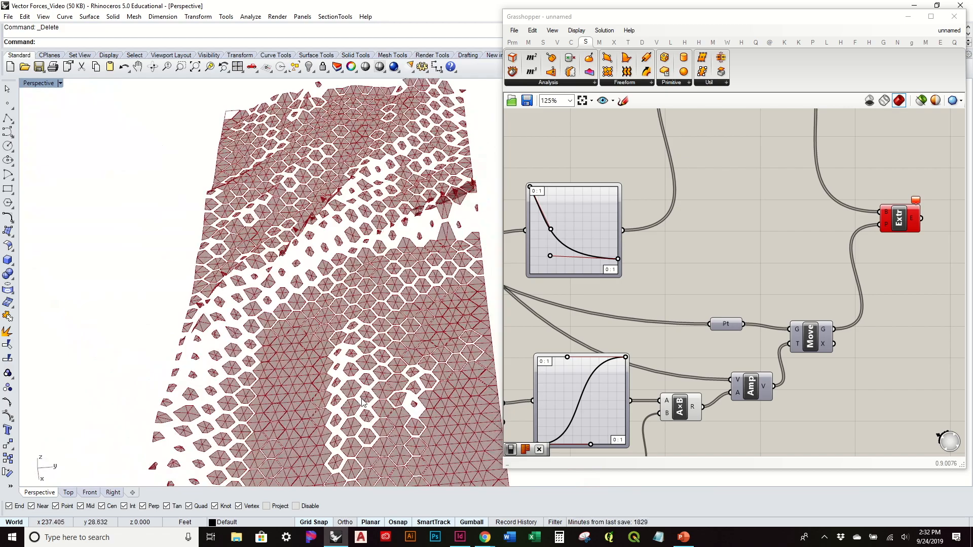
{"action": "scroll", "coordinate": [363, 392], "scroll_direction": "up", "scroll_amount": 12}
{"action": "mouse_move", "coordinate": [366, 394]}
{"action": "right_mouse_down"}
{"action": "mouse_move", "coordinate": [375, 404]}
{"action": "mouse_move", "coordinate": [378, 259]}
{"action": "mouse_move", "coordinate": [463, 234]}
{"action": "mouse_move", "coordinate": [384, 340]}
{"action": "mouse_move", "coordinate": [382, 363]}
{"action": "mouse_move", "coordinate": [359, 377]}
{"action": "mouse_move", "coordinate": [450, 391]}
{"action": "mouse_move", "coordinate": [450, 260]}
{"action": "mouse_move", "coordinate": [456, 248]}
{"action": "mouse_move", "coordinate": [489, 249]}
{"action": "mouse_move", "coordinate": [483, 268]}
{"action": "right_mouse_up"}
{"action": "scroll", "coordinate": [383, 339], "scroll_direction": "down", "scroll_amount": 13}
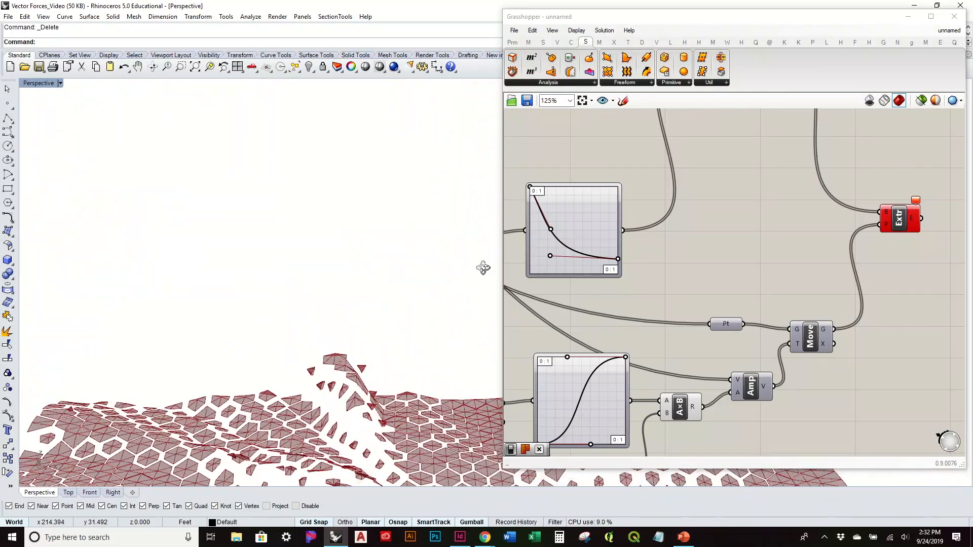
{"action": "right_click_drag", "start_coordinate": [370, 329], "coordinate": [304, 284]}
{"action": "right_click_drag", "start_coordinate": [621, 331], "coordinate": [693, 252]}
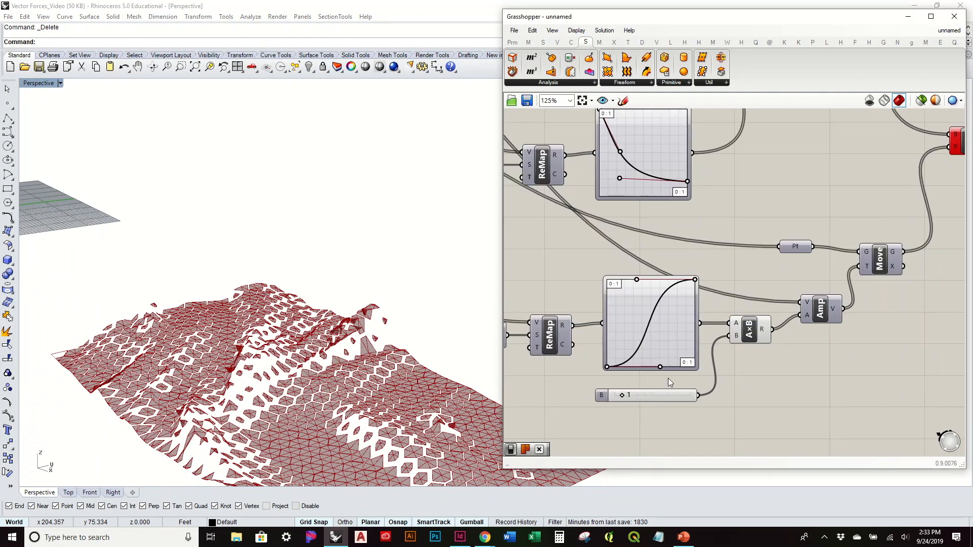
{"action": "scroll", "coordinate": [643, 405], "scroll_direction": "up", "scroll_amount": 3}
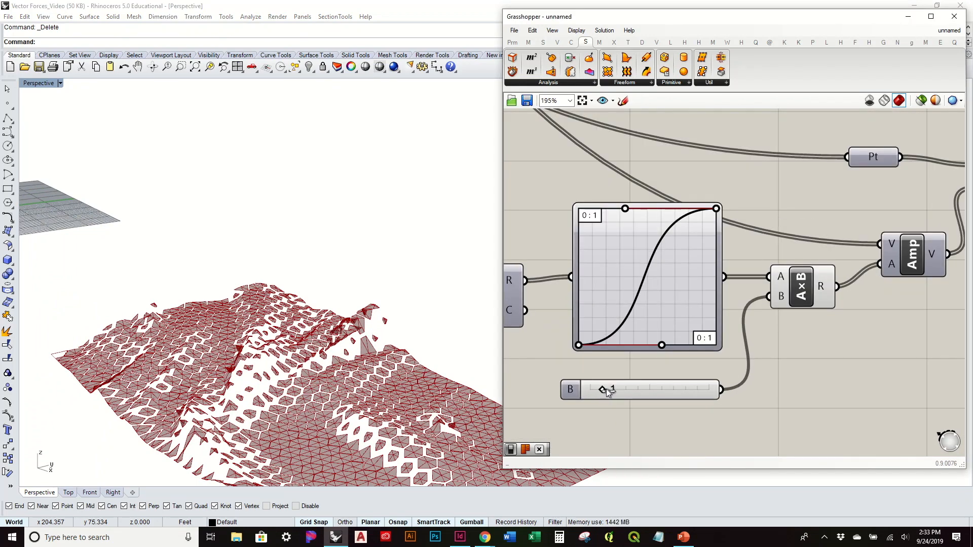
{"action": "left_click_drag", "start_coordinate": [619, 390], "coordinate": [632, 390]}
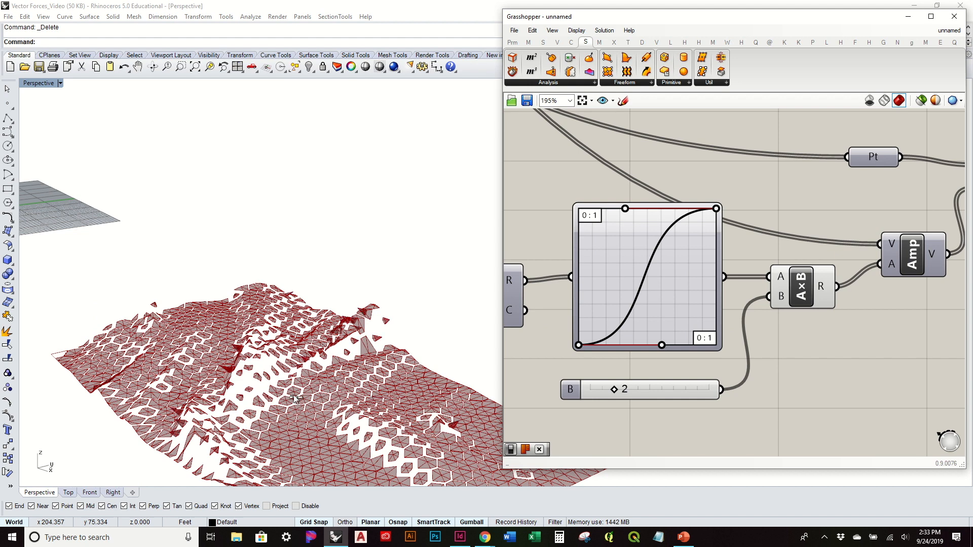
Step: Raise the start handle of the lower Bezier graph so the curve climbs right from its beginning
{"action": "right_click_drag", "start_coordinate": [299, 426], "coordinate": [603, 319]}
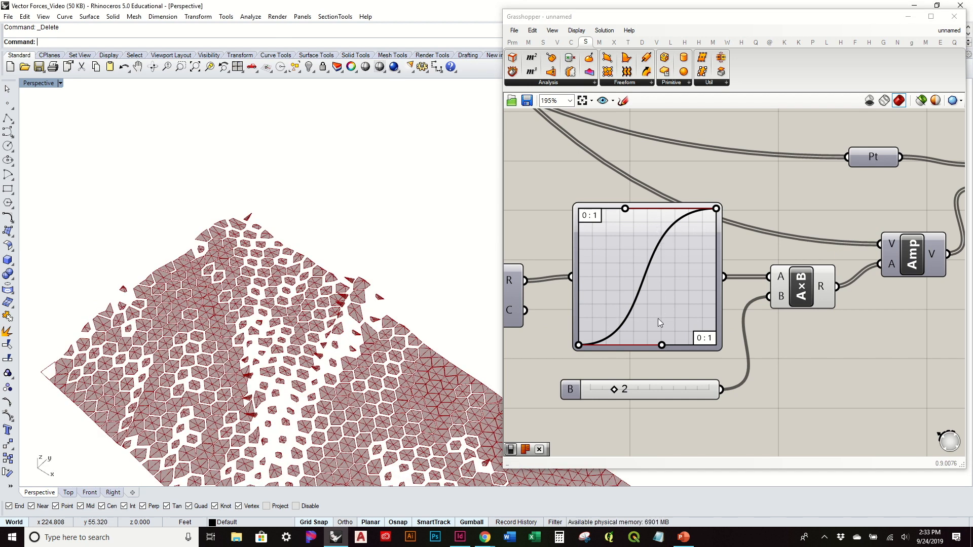
{"action": "left_click", "coordinate": [647, 327]}
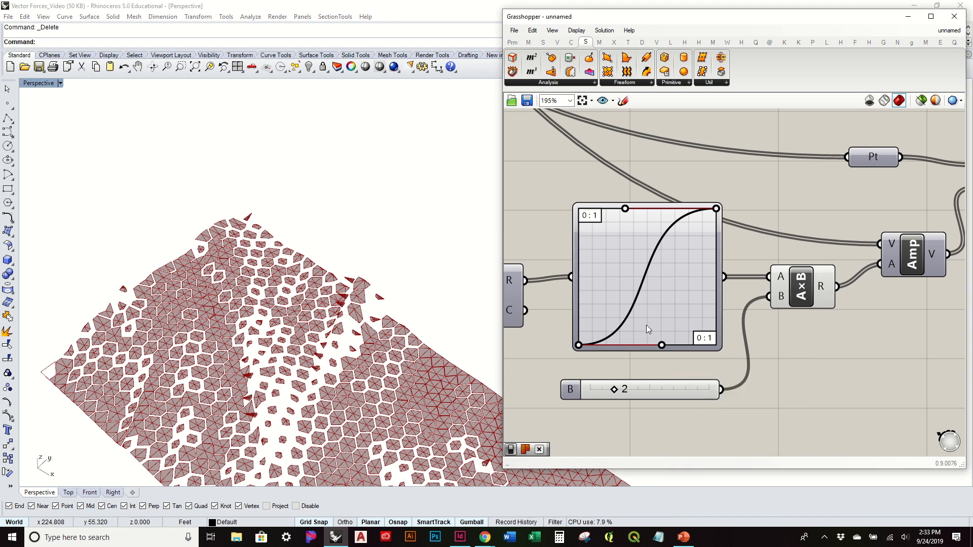
{"action": "left_click_drag", "start_coordinate": [644, 324], "coordinate": [642, 321]}
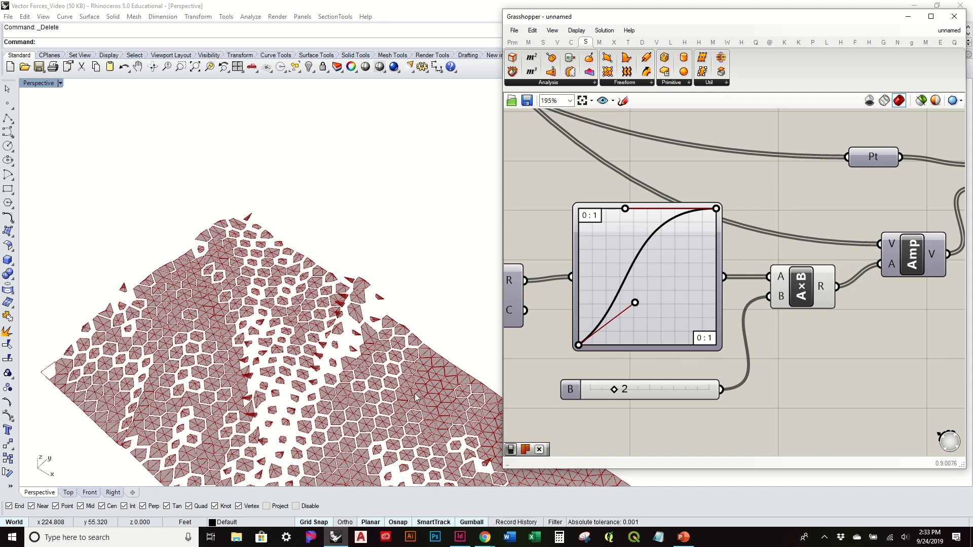
Step: Examine how the taller pyramids vary between the densely packed flat cells and the small cells on steep slopes
{"action": "right_click_drag", "start_coordinate": [401, 378], "coordinate": [304, 393]}
{"action": "scroll", "coordinate": [213, 405], "scroll_direction": "up", "scroll_amount": 5}
{"action": "right_click_drag", "start_coordinate": [217, 412], "coordinate": [334, 437]}
{"action": "scroll", "coordinate": [330, 425], "scroll_direction": "down", "scroll_amount": 8}
{"action": "right_click_drag", "start_coordinate": [347, 405], "coordinate": [338, 313], "text": "shift"}
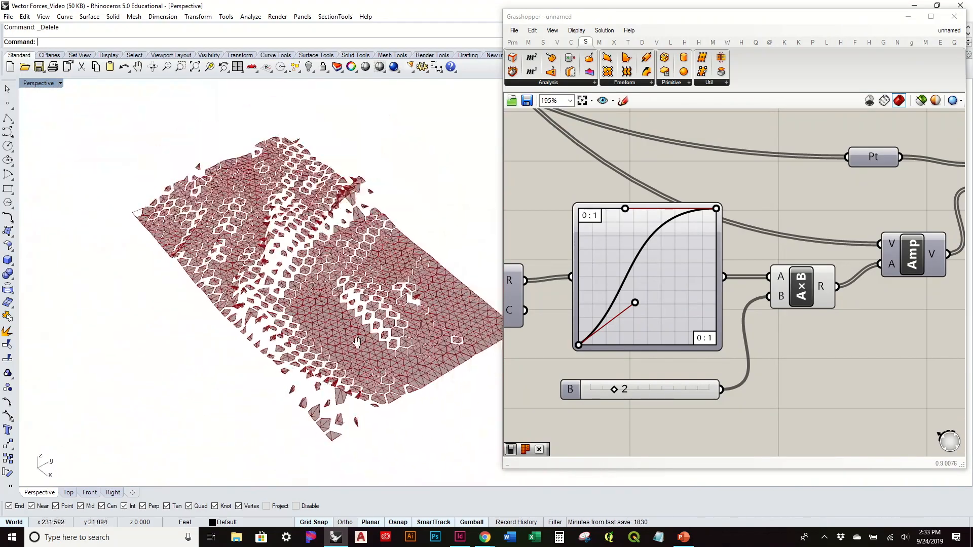
{"action": "scroll", "coordinate": [376, 398], "scroll_direction": "up", "scroll_amount": 8}
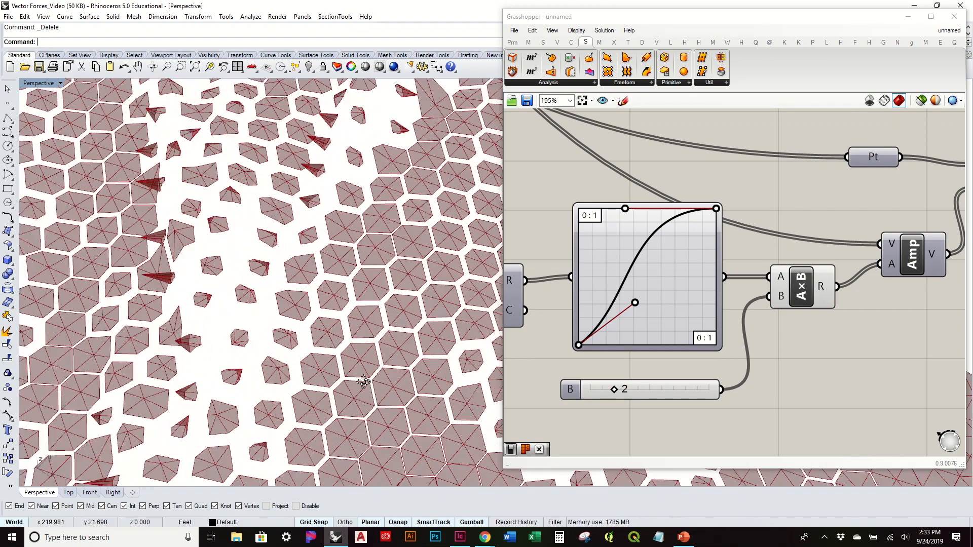
{"action": "scroll", "coordinate": [375, 398], "scroll_direction": "down", "scroll_amount": 8}
{"action": "scroll", "coordinate": [720, 245], "scroll_direction": "down", "scroll_amount": 2}
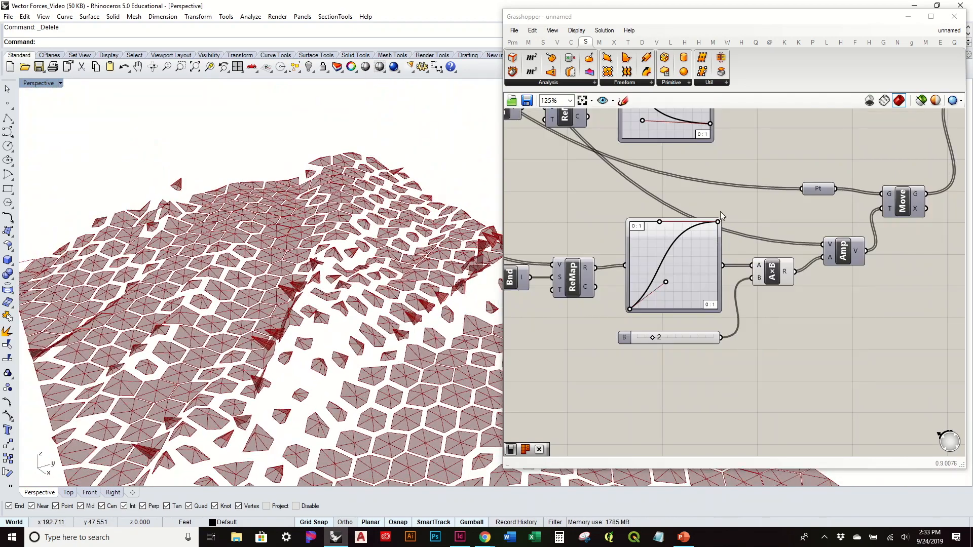
{"action": "right_click_drag", "start_coordinate": [479, 393], "coordinate": [373, 303]}
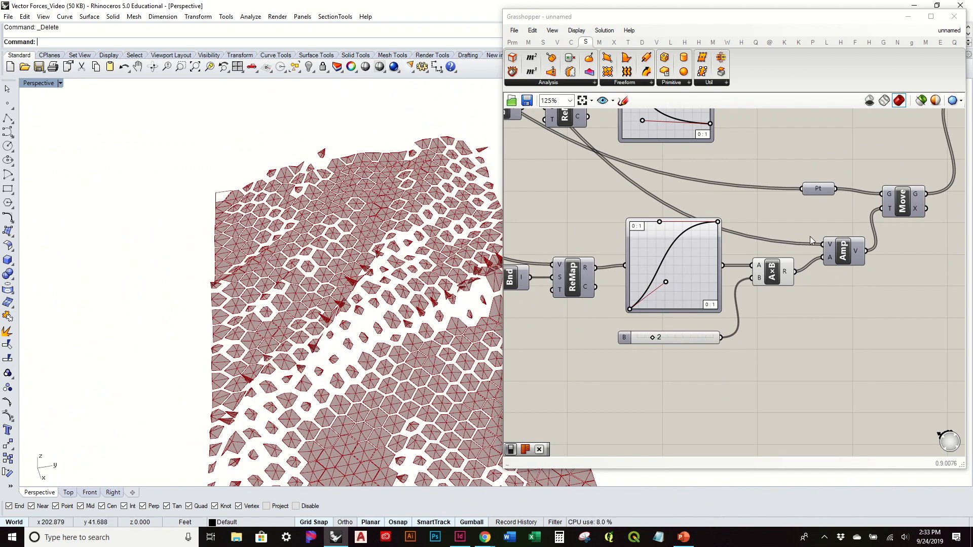
Step: Add a Curve parameter near the hexagon grid component and connect the Cells output to it
{"action": "scroll", "coordinate": [724, 216], "scroll_direction": "down", "scroll_amount": 4}
{"action": "scroll", "coordinate": [712, 213], "scroll_direction": "up", "scroll_amount": 3}
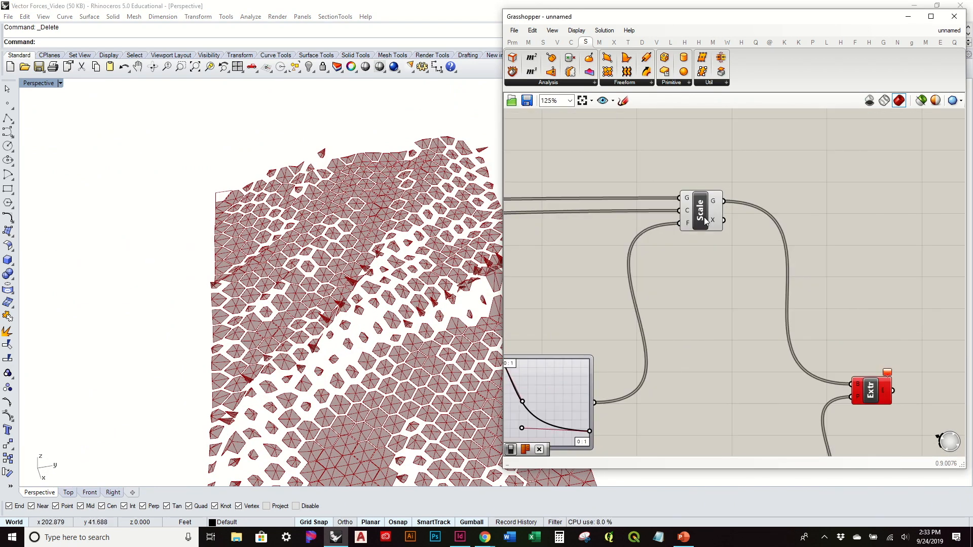
{"action": "right_click_drag", "start_coordinate": [597, 258], "coordinate": [819, 271]}
{"action": "scroll", "coordinate": [634, 281], "scroll_direction": "down", "scroll_amount": 2}
{"action": "right_click_drag", "start_coordinate": [568, 261], "coordinate": [797, 253]}
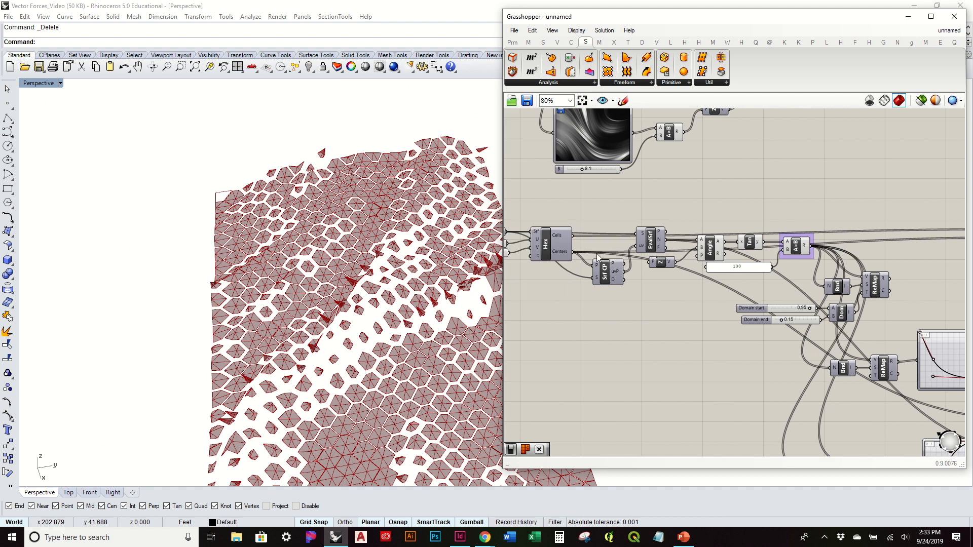
{"action": "left_click", "coordinate": [552, 248]}
{"action": "left_click", "coordinate": [623, 206]}
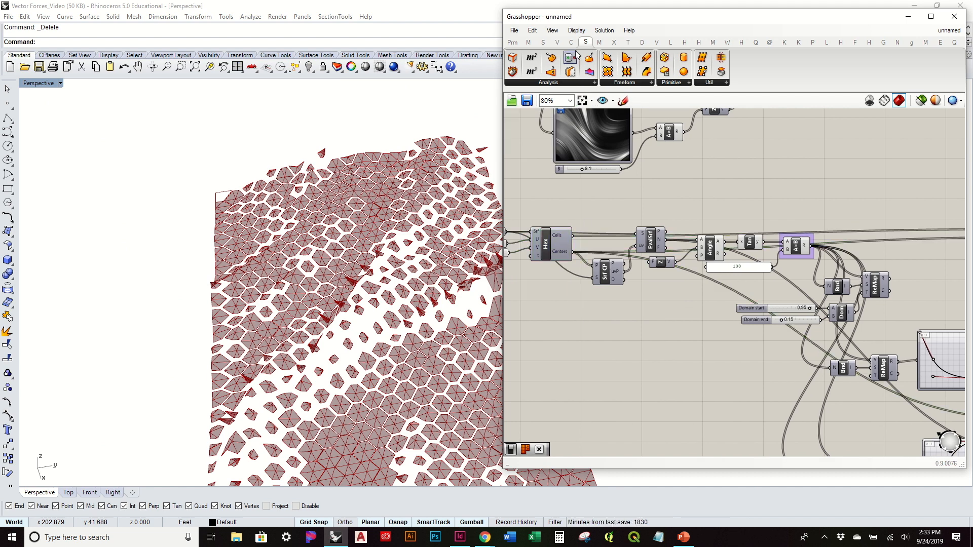
{"action": "left_click", "coordinate": [512, 42]}
{"action": "left_click_drag", "start_coordinate": [546, 57], "coordinate": [621, 209]}
{"action": "left_click_drag", "start_coordinate": [575, 237], "coordinate": [614, 210]}
{"action": "right_click_drag", "start_coordinate": [680, 222], "coordinate": [614, 255]}
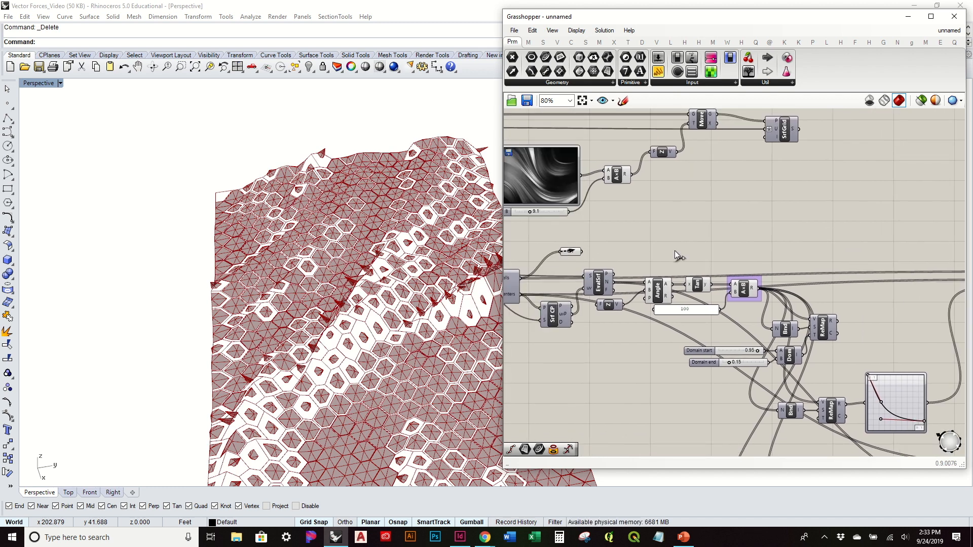
Step: Move the Curve parameter holding the original cells to just above the Scale component
{"action": "left_click_drag", "start_coordinate": [571, 252], "coordinate": [875, 239]}
{"action": "right_click_drag", "start_coordinate": [877, 239], "coordinate": [630, 255]}
{"action": "left_click_drag", "start_coordinate": [638, 255], "coordinate": [745, 256]}
{"action": "scroll", "coordinate": [766, 274], "scroll_direction": "up", "scroll_amount": 3}
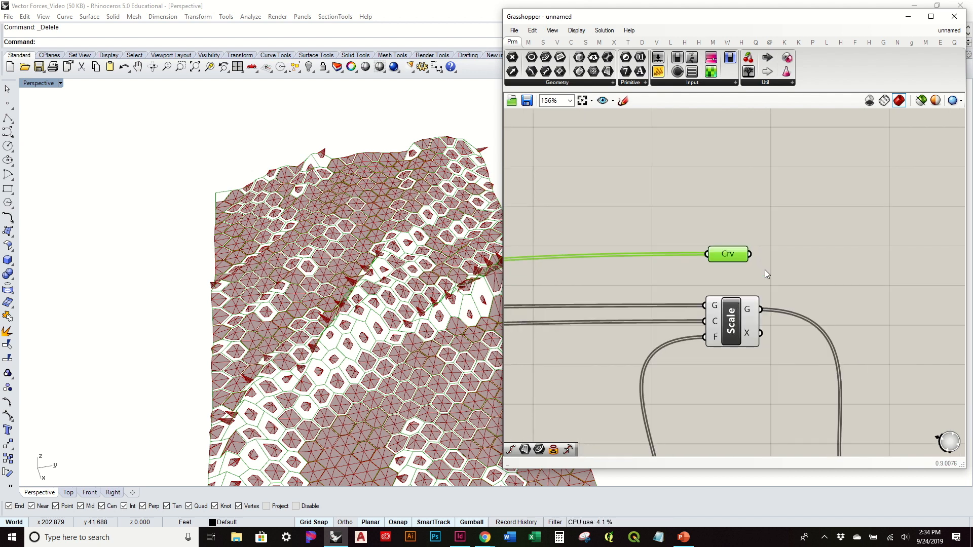
Step: Add a Ruled Surface component with the original cell curves as input A and the scaled cells as input B
{"action": "left_click", "coordinate": [585, 42]}
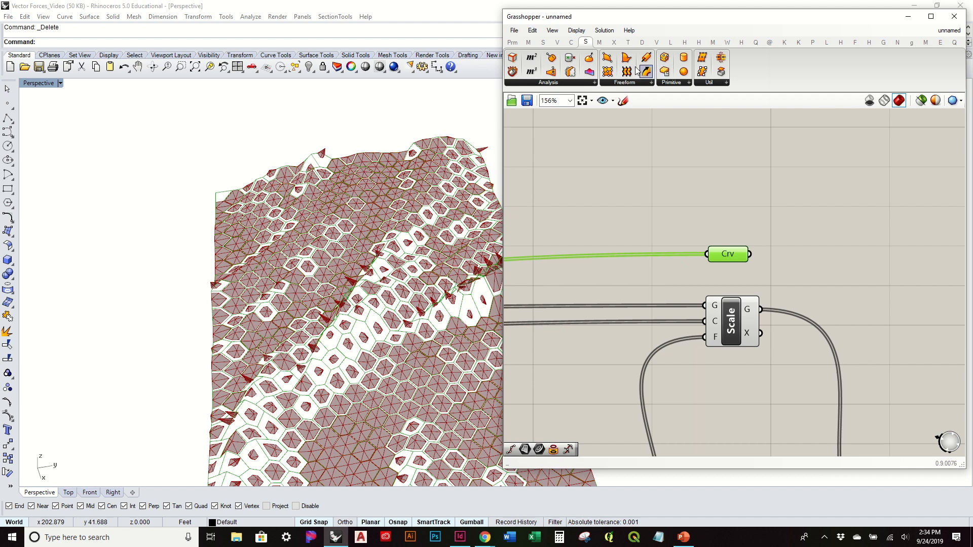
{"action": "left_click", "coordinate": [618, 83]}
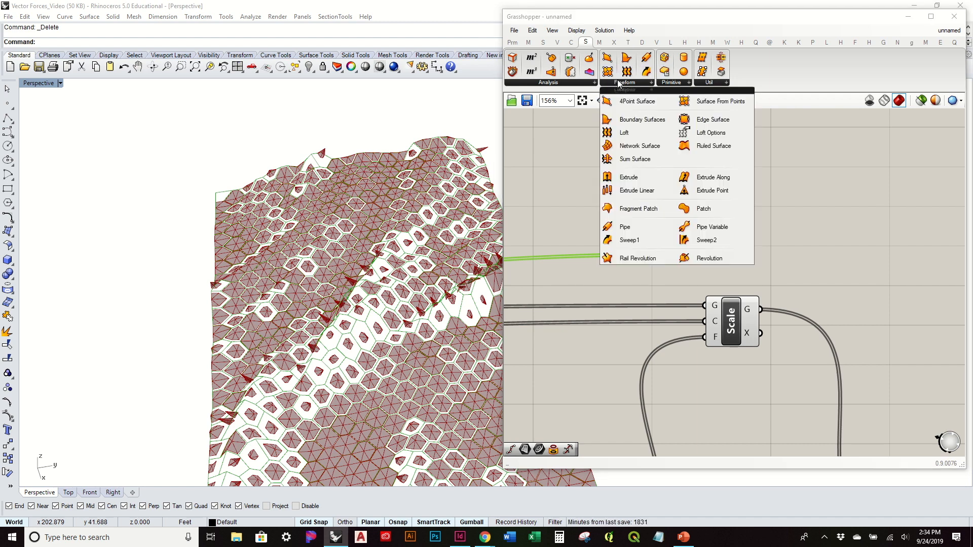
{"action": "left_click", "coordinate": [732, 154]}
{"action": "left_click", "coordinate": [824, 260]}
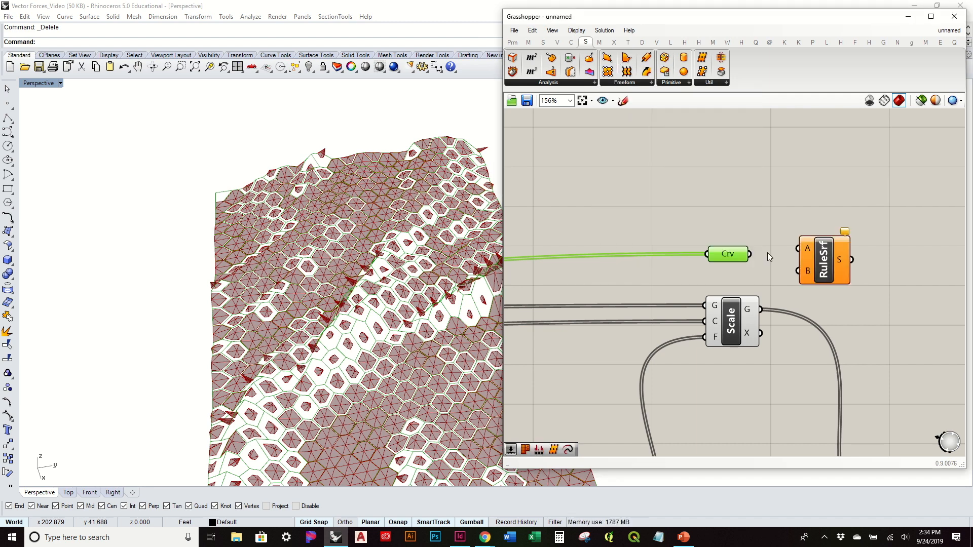
{"action": "left_click_drag", "start_coordinate": [749, 254], "coordinate": [798, 248]}
{"action": "left_click_drag", "start_coordinate": [770, 303], "coordinate": [802, 282]}
Step: Turn off the preview of the Curve parameter and the Scale component
{"action": "mouse_move", "coordinate": [756, 405]}
{"action": "left_mouse_down"}
{"action": "mouse_move", "coordinate": [688, 229]}
{"action": "mouse_move", "coordinate": [701, 228]}
{"action": "left_mouse_up"}
{"action": "middle_click", "coordinate": [701, 227]}
{"action": "left_click", "coordinate": [734, 195]}
{"action": "left_click", "coordinate": [536, 279]}
Step: Reshape the Bezier curve of the Graph Mapper driving the scale factor so it drops more steeply, shifting its upper handle toward the left edge
{"action": "right_click_drag", "start_coordinate": [437, 299], "coordinate": [365, 406]}
{"action": "right_click_drag", "start_coordinate": [374, 344], "coordinate": [379, 211]}
{"action": "right_click_drag", "start_coordinate": [623, 287], "coordinate": [786, 234]}
{"action": "scroll", "coordinate": [763, 246], "scroll_direction": "down", "scroll_amount": 2}
{"action": "right_click_drag", "start_coordinate": [683, 288], "coordinate": [707, 196]}
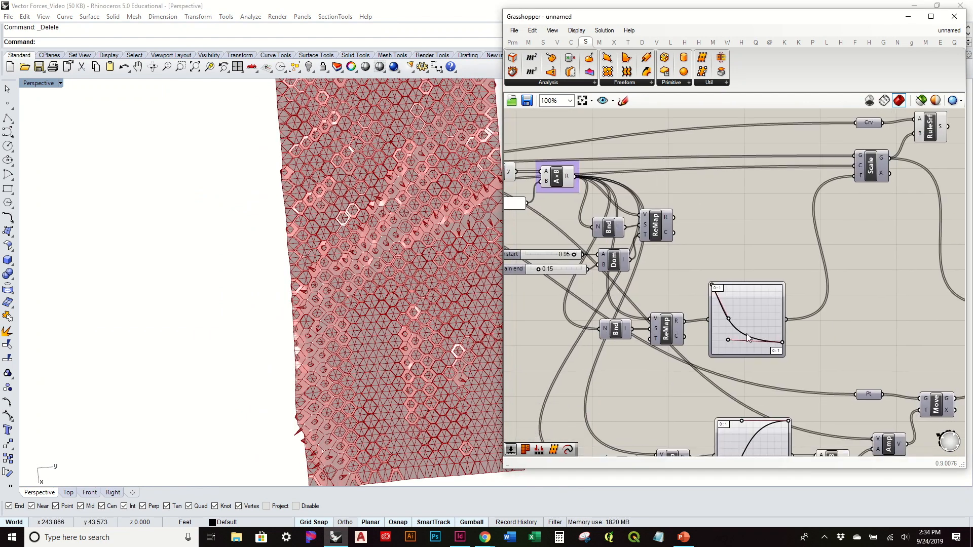
{"action": "scroll", "coordinate": [730, 315], "scroll_direction": "up", "scroll_amount": 2}
{"action": "scroll", "coordinate": [704, 291], "scroll_direction": "up", "scroll_amount": 1}
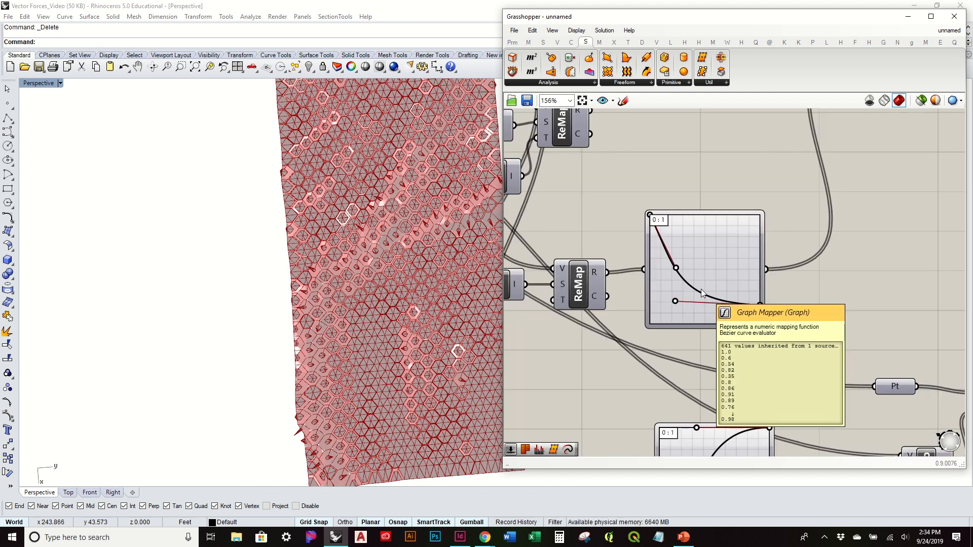
{"action": "mouse_move", "coordinate": [399, 352]}
{"action": "right_mouse_down"}
{"action": "mouse_move", "coordinate": [392, 334]}
{"action": "mouse_move", "coordinate": [403, 334]}
{"action": "right_mouse_up"}
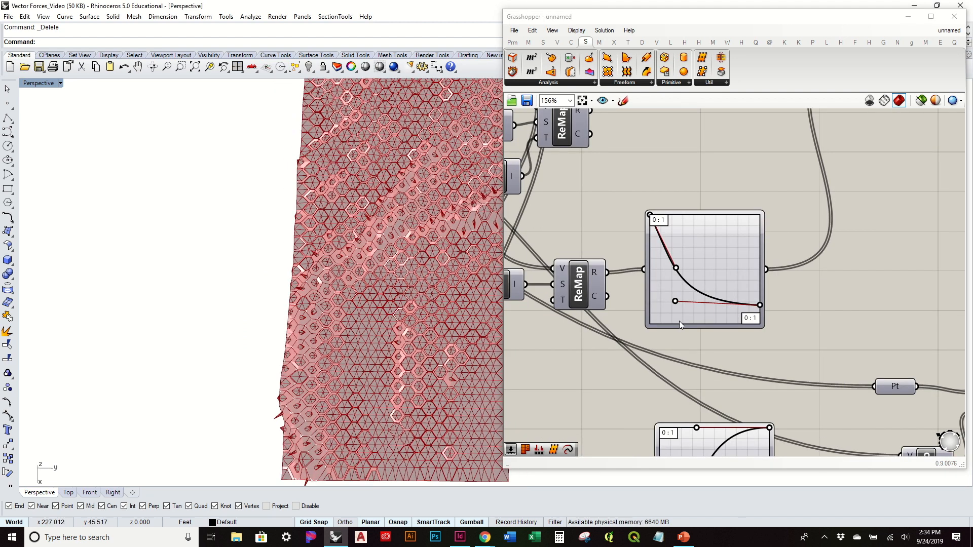
{"action": "left_click", "coordinate": [675, 269]}
{"action": "left_click_drag", "start_coordinate": [670, 268], "coordinate": [668, 269]}
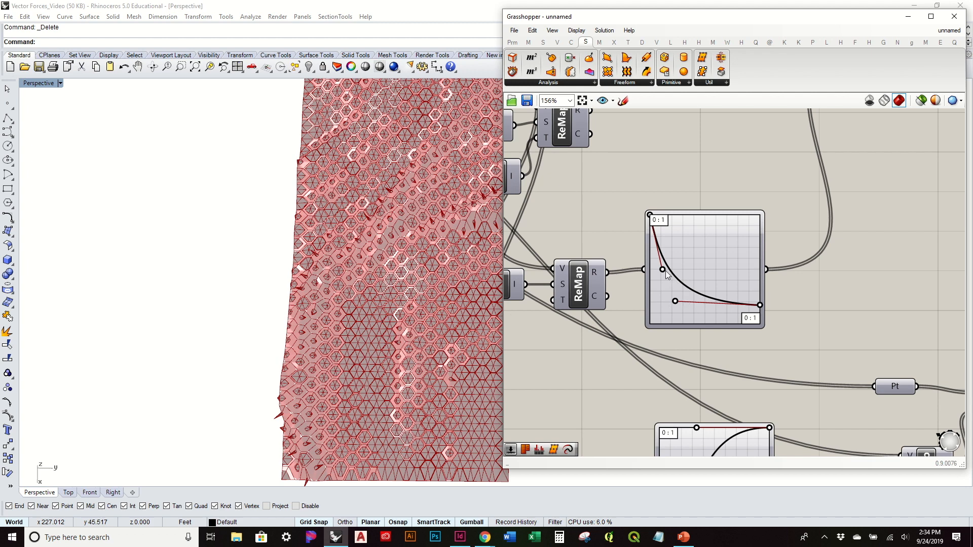
{"action": "left_click_drag", "start_coordinate": [658, 271], "coordinate": [655, 273]}
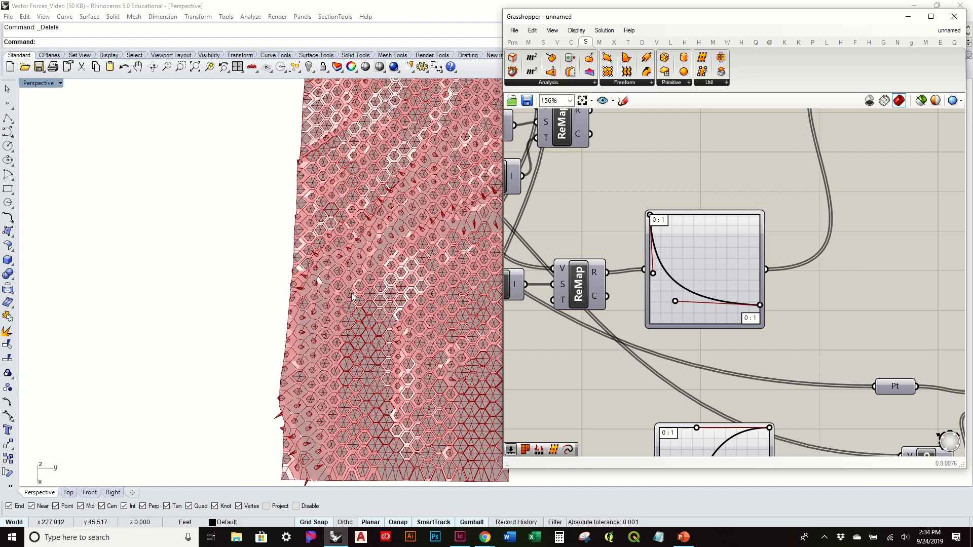
Step: Raise the end point and lower handle of the scale-factor Graph Mapper's Bezier curve to about one third of the graph height
{"action": "right_click_drag", "start_coordinate": [351, 291], "coordinate": [284, 347]}
{"action": "right_click_drag", "start_coordinate": [703, 321], "coordinate": [680, 182]}
{"action": "scroll", "coordinate": [728, 306], "scroll_direction": "down", "scroll_amount": 2}
{"action": "scroll", "coordinate": [733, 207], "scroll_direction": "up", "scroll_amount": 4}
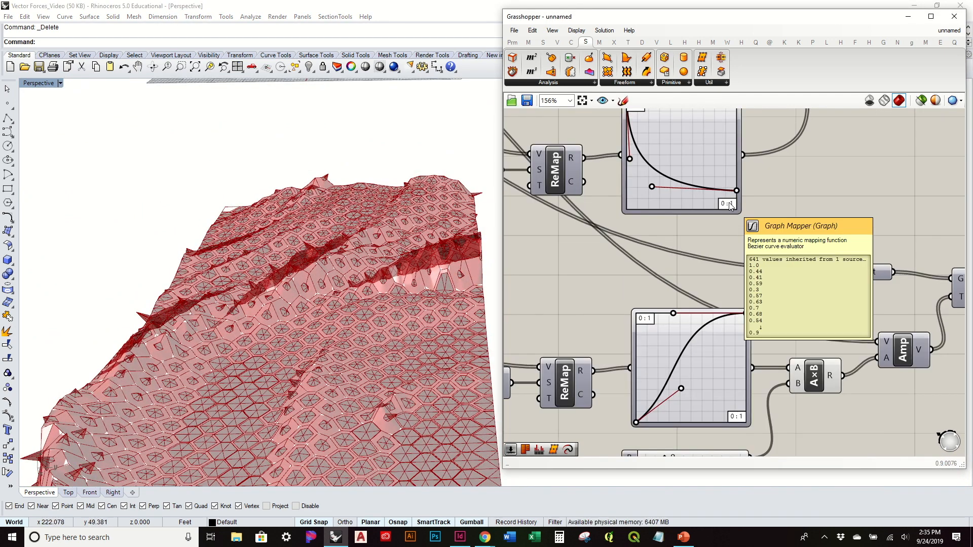
{"action": "right_click_drag", "start_coordinate": [733, 204], "coordinate": [733, 306]}
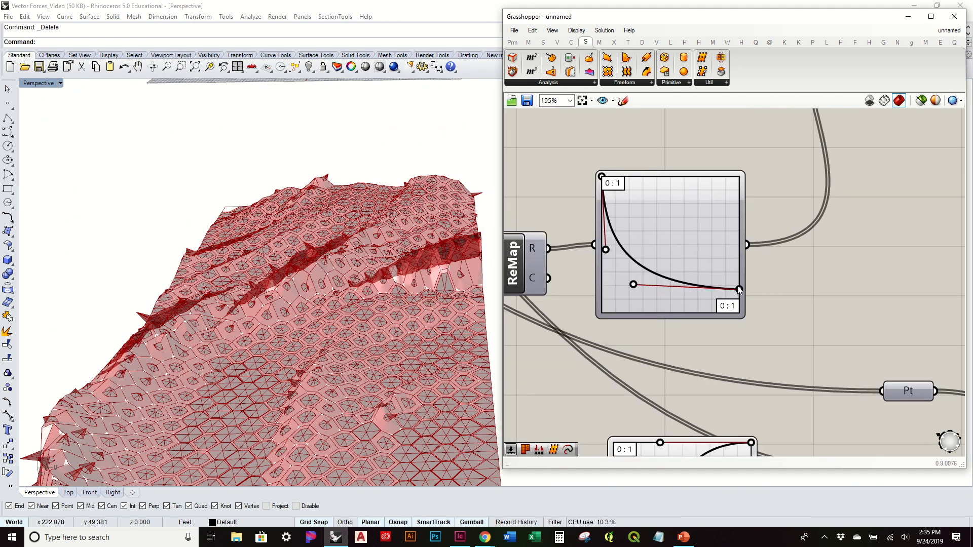
{"action": "left_click_drag", "start_coordinate": [739, 272], "coordinate": [738, 272]}
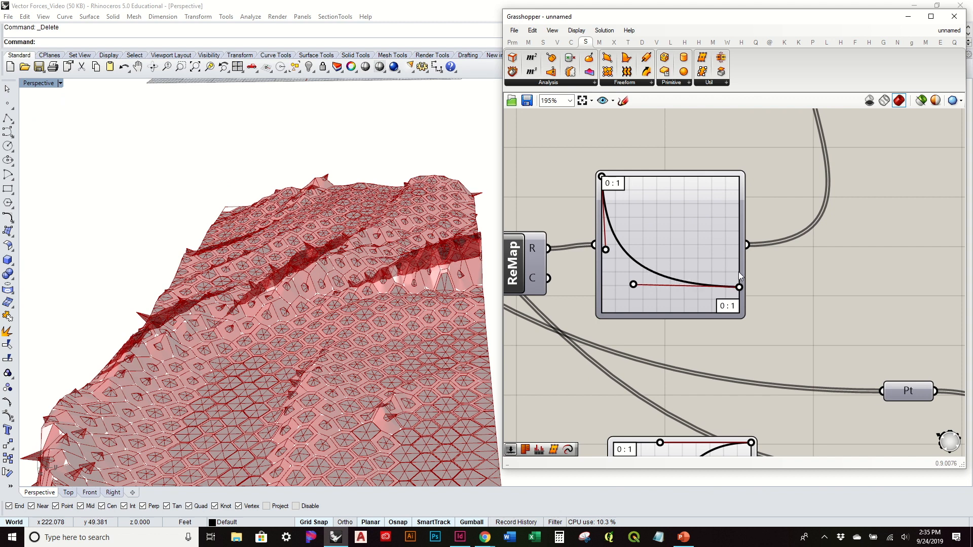
{"action": "left_click_drag", "start_coordinate": [735, 265], "coordinate": [736, 265]}
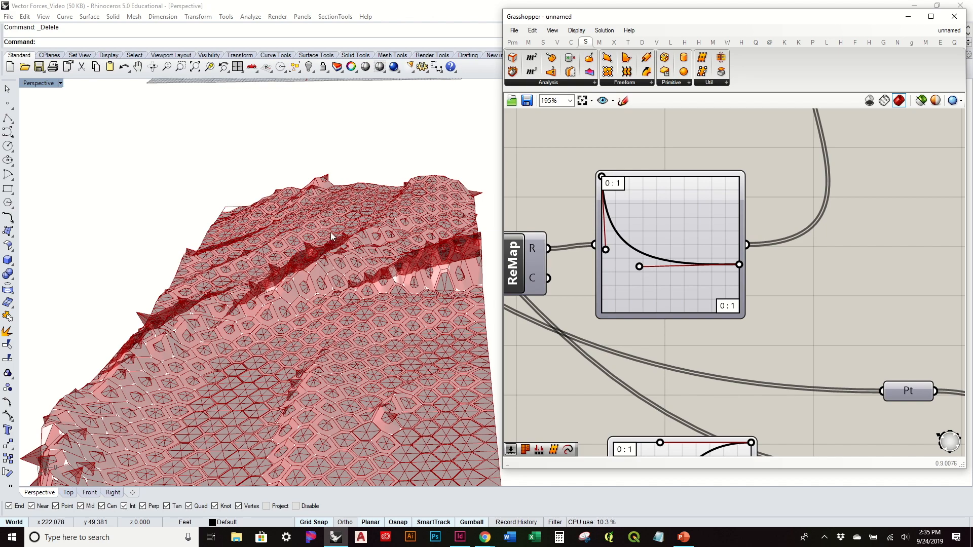
Step: Reshape the Graph Mapper controlling the pyramid height so its Bezier curve rises quickly at the start, moving the lower handle up toward mid-height
{"action": "right_click_drag", "start_coordinate": [330, 237], "coordinate": [350, 310]}
{"action": "right_click_drag", "start_coordinate": [696, 368], "coordinate": [749, 218]}
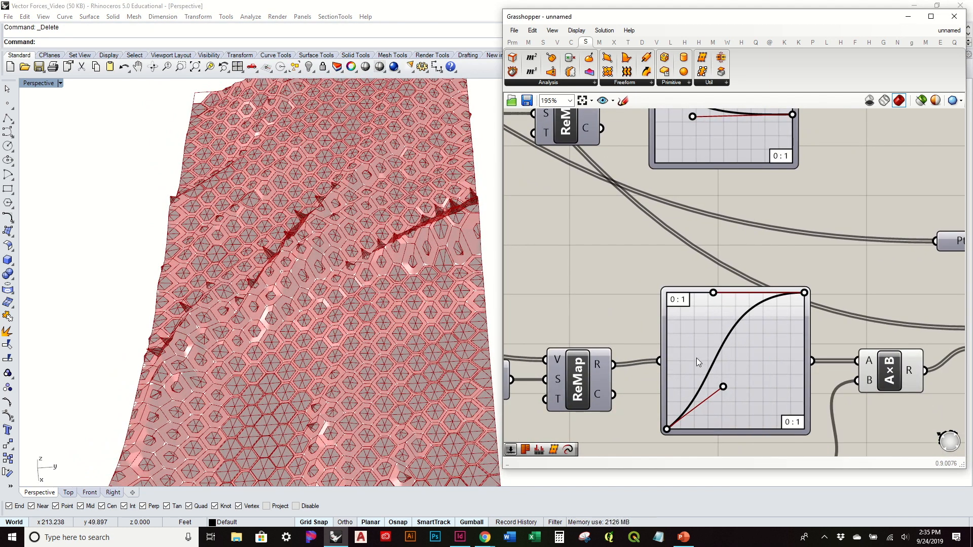
{"action": "left_click_drag", "start_coordinate": [697, 358], "coordinate": [698, 358]}
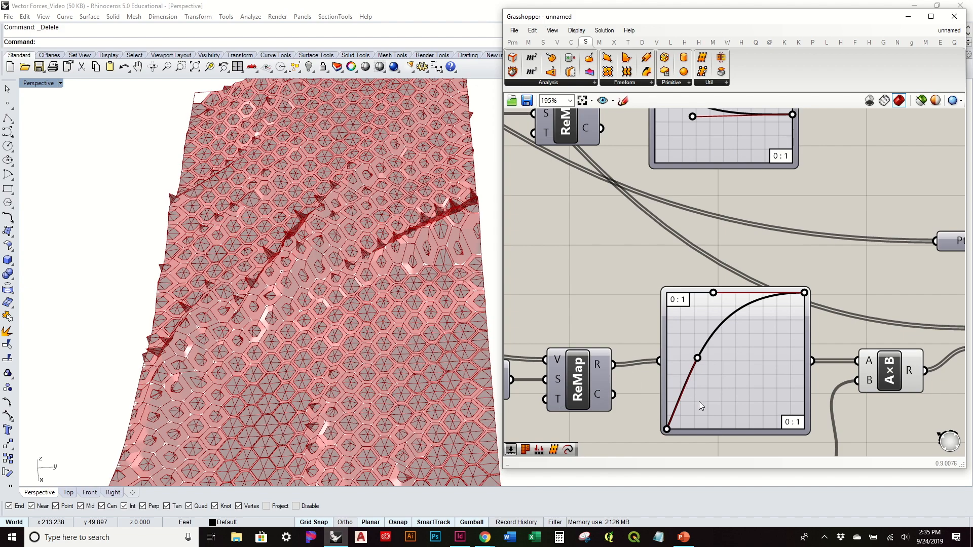
{"action": "right_click_drag", "start_coordinate": [690, 375], "coordinate": [689, 349]}
Step: Examine the hexagon panels and pyramids across the whole terrain and closely at its corner
{"action": "right_click_drag", "start_coordinate": [319, 398], "coordinate": [239, 306]}
{"action": "scroll", "coordinate": [239, 305], "scroll_direction": "down", "scroll_amount": 5}
{"action": "scroll", "coordinate": [290, 358], "scroll_direction": "down", "scroll_amount": 3}
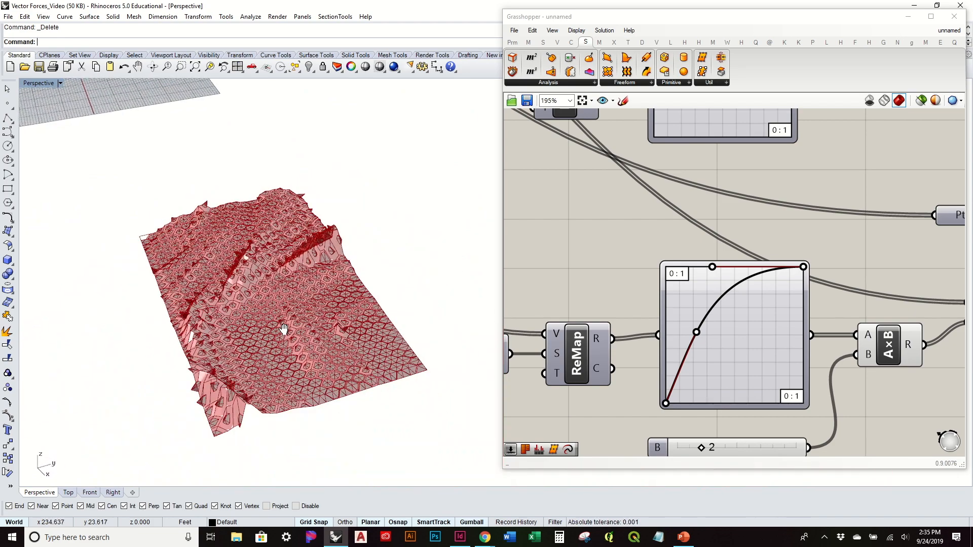
{"action": "right_click_drag", "start_coordinate": [275, 259], "coordinate": [79, 229]}
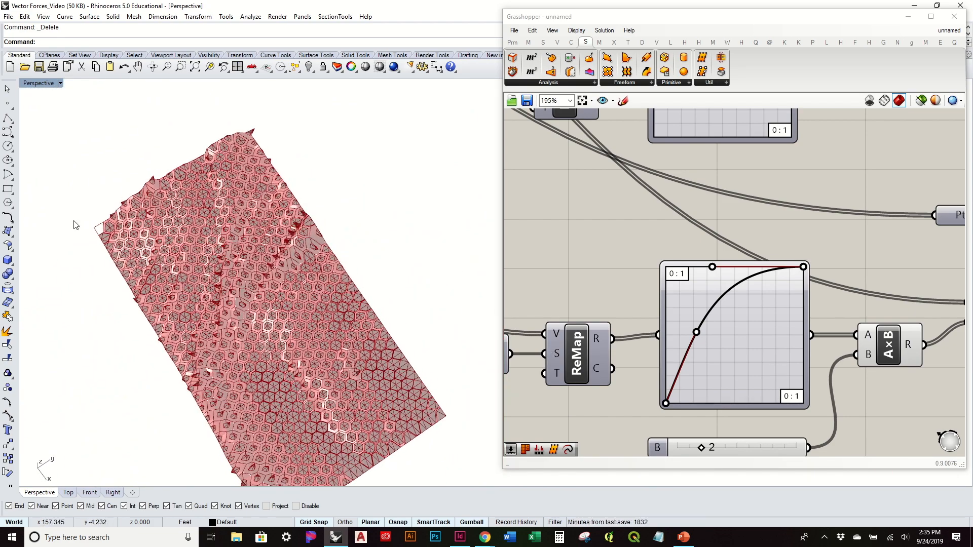
{"action": "scroll", "coordinate": [82, 226], "scroll_direction": "up", "scroll_amount": 6}
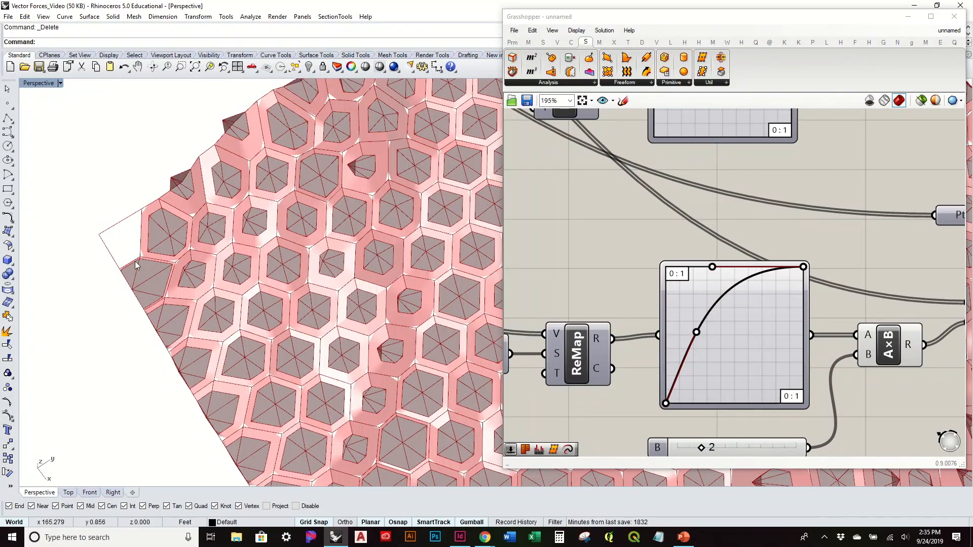
{"action": "scroll", "coordinate": [129, 253], "scroll_direction": "down", "scroll_amount": 4}
{"action": "scroll", "coordinate": [128, 244], "scroll_direction": "down", "scroll_amount": 3}
{"action": "right_click_drag", "start_coordinate": [233, 278], "coordinate": [274, 233]}
Step: Align the Extrude Point component below the Ruled Surface component and bake the geometry of both
{"action": "left_click", "coordinate": [874, 294]}
{"action": "right_click_drag", "start_coordinate": [874, 294], "coordinate": [643, 352]}
{"action": "scroll", "coordinate": [643, 351], "scroll_direction": "down", "scroll_amount": 3}
{"action": "scroll", "coordinate": [720, 320], "scroll_direction": "up", "scroll_amount": 3}
{"action": "right_click_drag", "start_coordinate": [720, 318], "coordinate": [728, 436]}
{"action": "left_click_drag", "start_coordinate": [740, 435], "coordinate": [702, 420]}
{"action": "left_click_drag", "start_coordinate": [648, 223], "coordinate": [709, 273]}
{"action": "left_click_drag", "start_coordinate": [760, 443], "coordinate": [663, 231]}
{"action": "middle_click", "coordinate": [662, 231]}
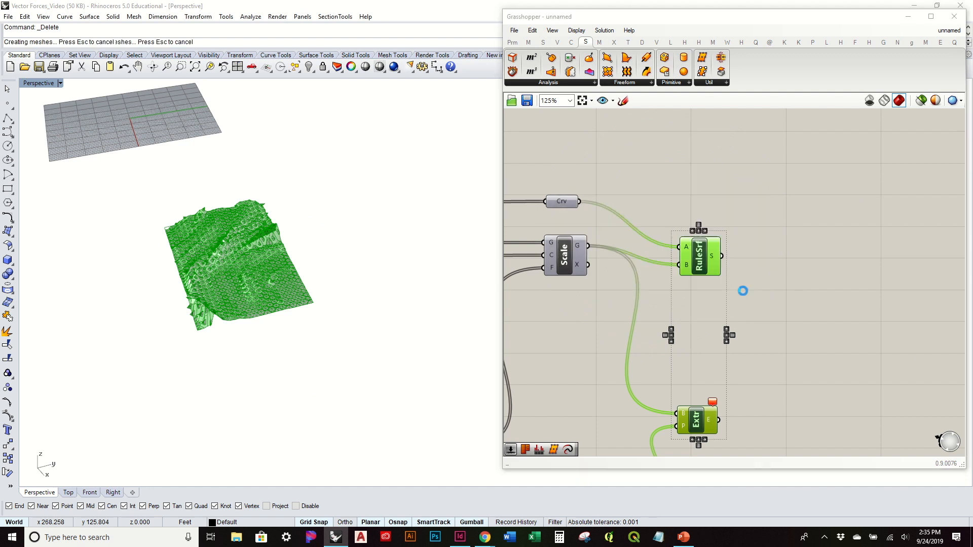
Step: Turn off the preview of the Ruled Surface and Extrude Point components
{"action": "left_click_drag", "start_coordinate": [783, 447], "coordinate": [707, 264]}
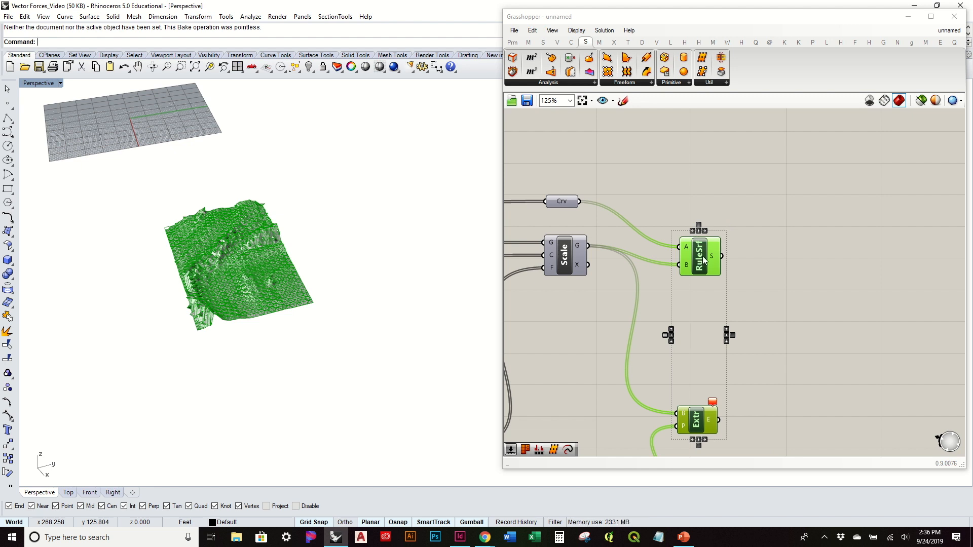
{"action": "left_click_drag", "start_coordinate": [775, 438], "coordinate": [674, 225]}
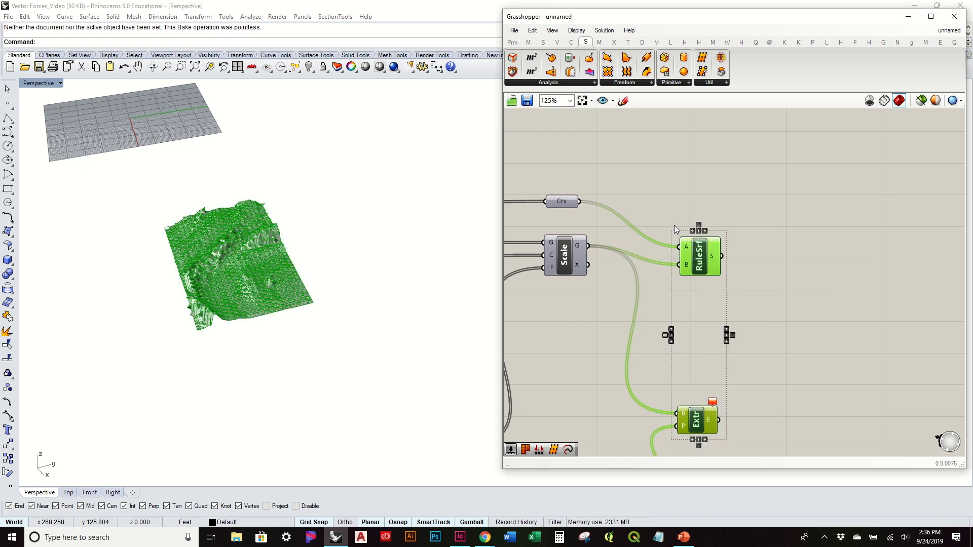
{"action": "middle_click", "coordinate": [674, 225]}
{"action": "left_click", "coordinate": [723, 198]}
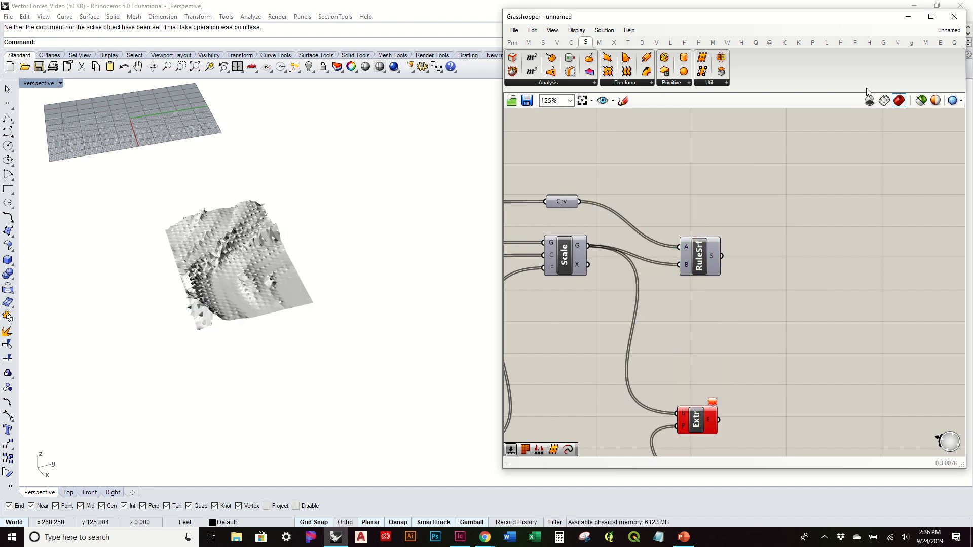
Step: Minimize Grasshopper and examine the baked pyramid terrain in the rendered perspective view from several angles
{"action": "left_click", "coordinate": [908, 15]}
{"action": "scroll", "coordinate": [221, 245], "scroll_direction": "up", "scroll_amount": 8}
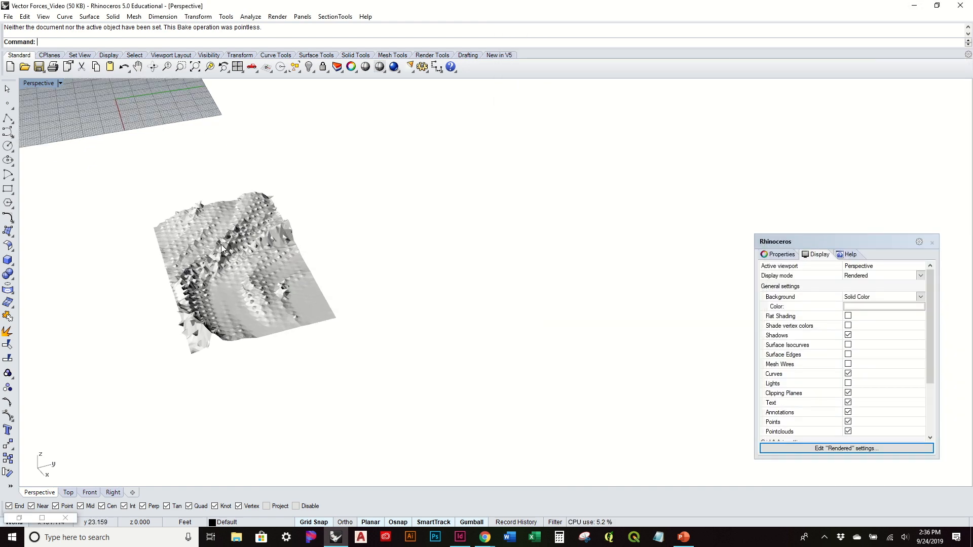
{"action": "right_click_drag", "start_coordinate": [272, 312], "coordinate": [360, 205], "text": "shift"}
{"action": "right_click_drag", "start_coordinate": [369, 299], "coordinate": [345, 255]}
{"action": "scroll", "coordinate": [344, 255], "scroll_direction": "up", "scroll_amount": 5}
{"action": "right_click_drag", "start_coordinate": [404, 354], "coordinate": [522, 336]}
{"action": "scroll", "coordinate": [522, 336], "scroll_direction": "down", "scroll_amount": 4}
{"action": "right_click_drag", "start_coordinate": [378, 334], "coordinate": [717, 334]}
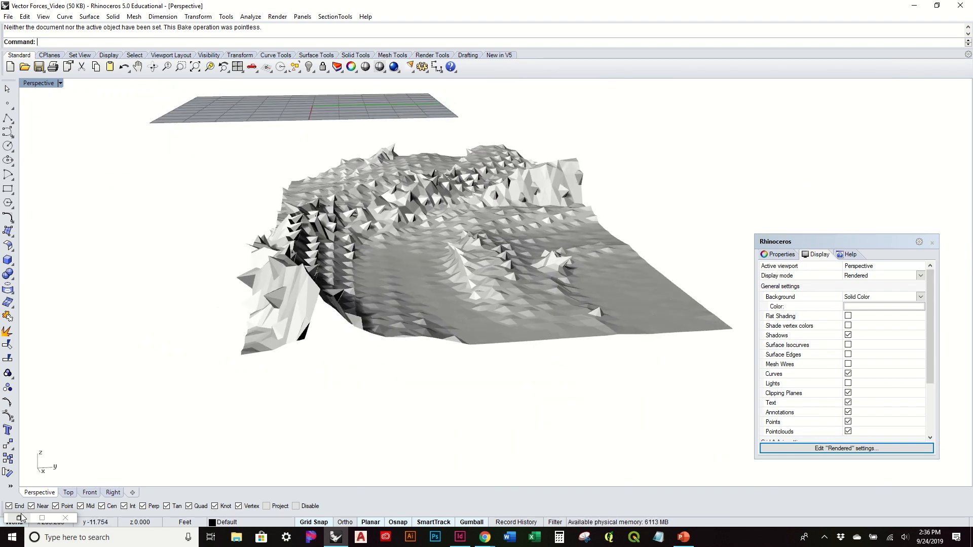
{"action": "right_click_drag", "start_coordinate": [474, 281], "coordinate": [481, 310]}
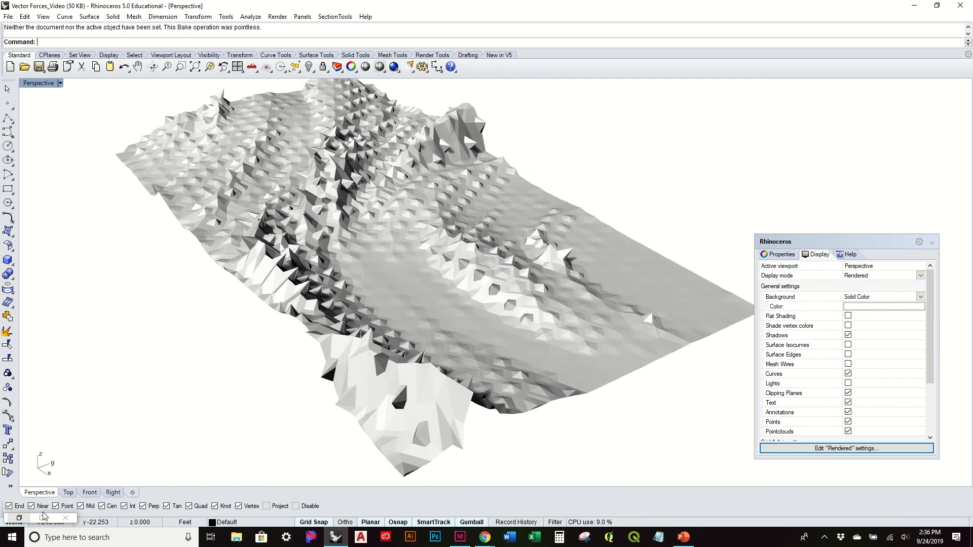
Step: Restore the Grasshopper window and delete the Extrude Point component from the definition
{"action": "left_click", "coordinate": [20, 518]}
{"action": "right_click_drag", "start_coordinate": [601, 300], "coordinate": [799, 194]}
{"action": "right_click_drag", "start_coordinate": [808, 231], "coordinate": [774, 259]}
{"action": "right_click_drag", "start_coordinate": [455, 229], "coordinate": [369, 223]}
{"action": "scroll", "coordinate": [851, 223], "scroll_direction": "up", "scroll_amount": 2}
{"action": "right_click_drag", "start_coordinate": [471, 310], "coordinate": [431, 322]}
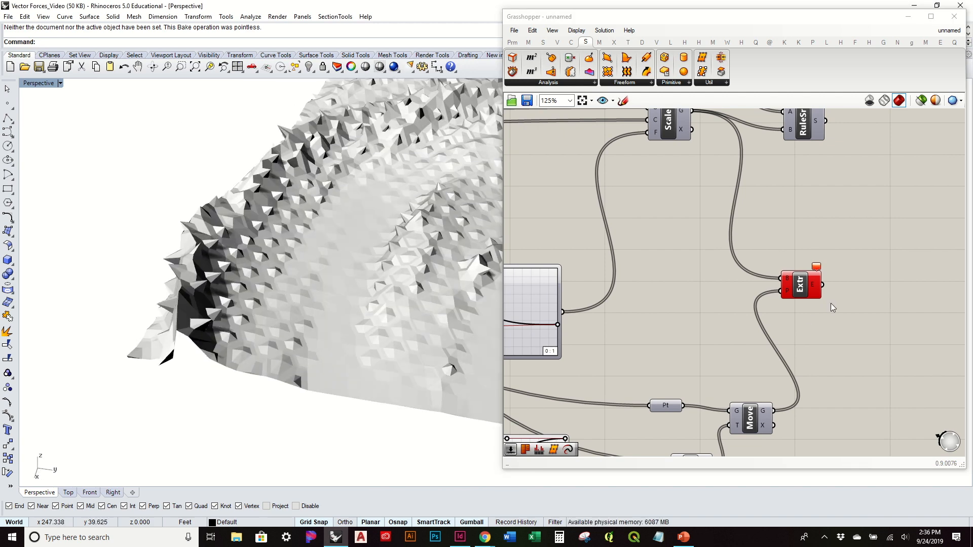
{"action": "left_click", "coordinate": [801, 289]}
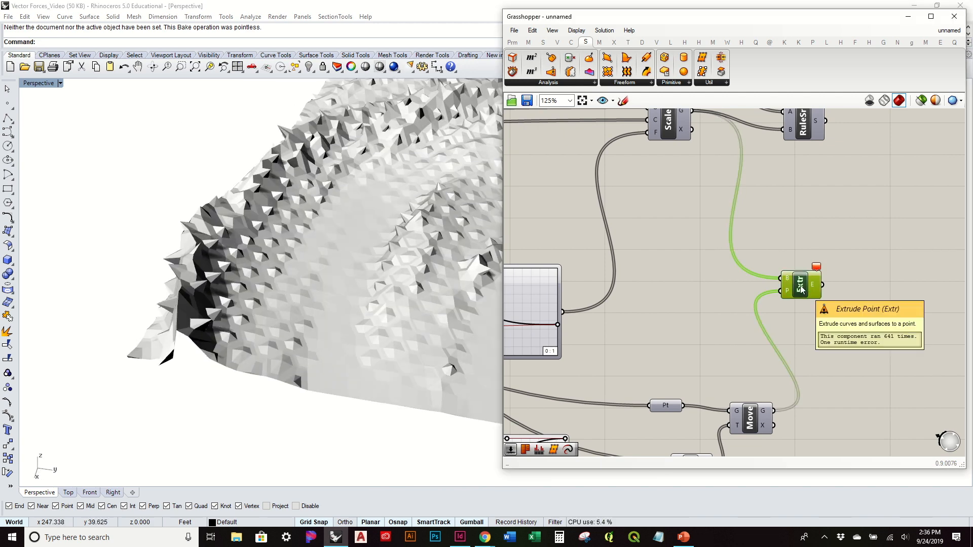
{"action": "key", "text": "Delete"}
Step: Delete all the baked surfaces and polysurfaces from the Rhino model
{"action": "scroll", "coordinate": [411, 228], "scroll_direction": "down", "scroll_amount": 8}
{"action": "right_click_drag", "start_coordinate": [412, 229], "coordinate": [458, 243]}
{"action": "left_click_drag", "start_coordinate": [217, 111], "coordinate": [570, 366]}
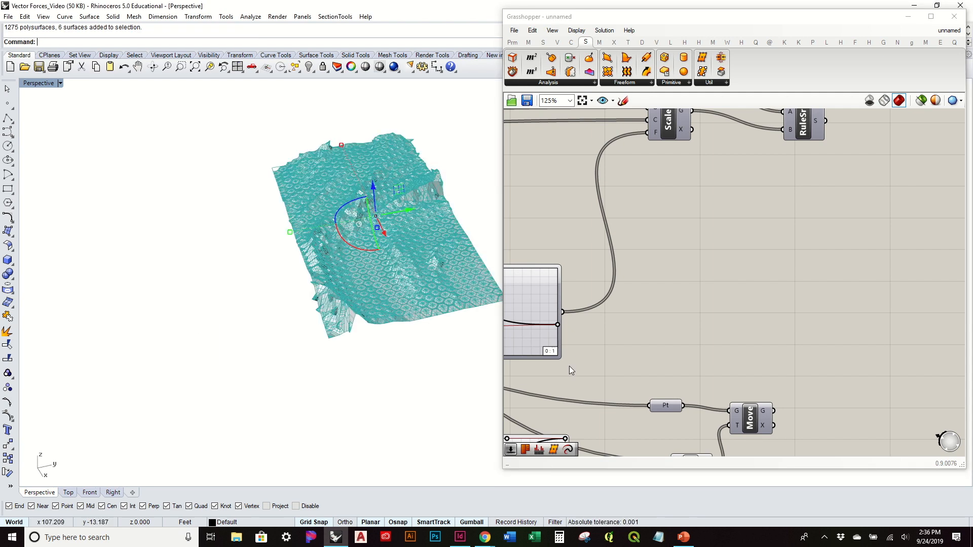
{"action": "key", "text": "Delete"}
Step: Preview the shifted cell centers from the Move component, and delete that component from the definition
{"action": "left_click", "coordinate": [755, 427]}
{"action": "right_click", "coordinate": [751, 426]}
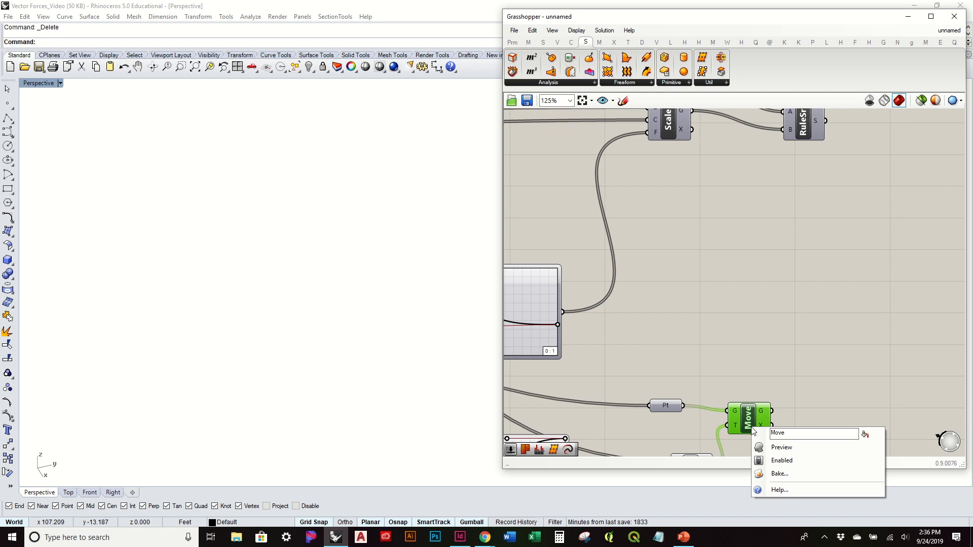
{"action": "left_click", "coordinate": [780, 448]}
{"action": "left_click", "coordinate": [754, 355]}
{"action": "right_click_drag", "start_coordinate": [740, 355], "coordinate": [786, 261]}
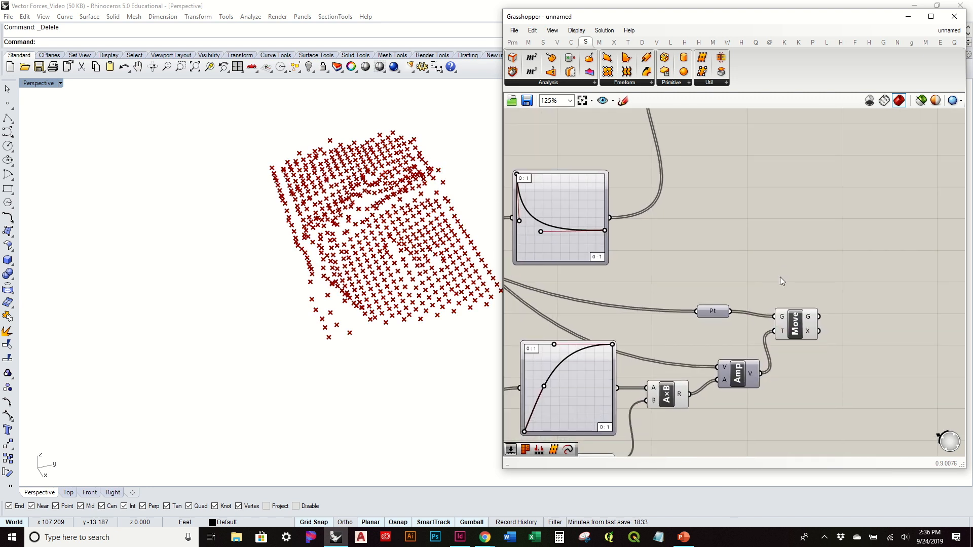
{"action": "left_click_drag", "start_coordinate": [795, 328], "coordinate": [822, 331]}
{"action": "left_click", "coordinate": [790, 312]}
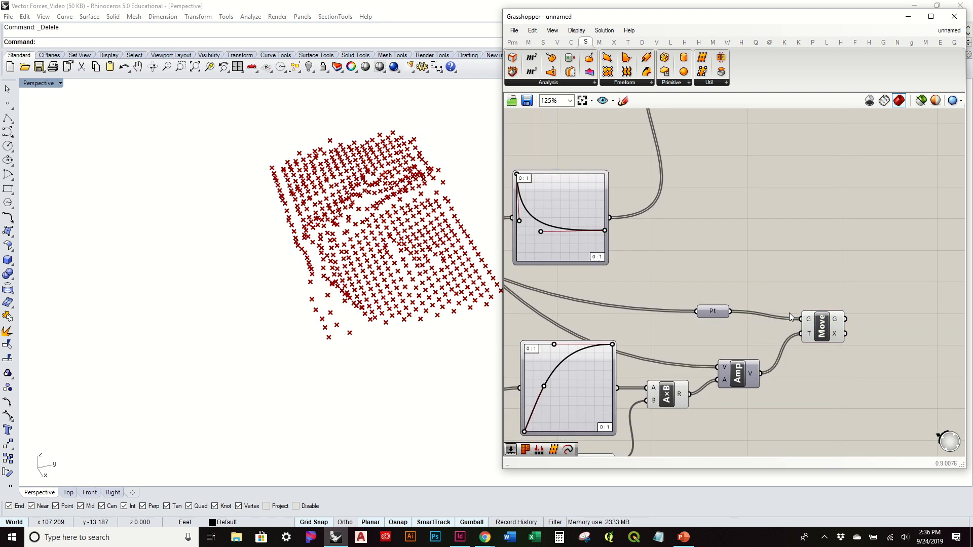
{"action": "left_click", "coordinate": [819, 322]}
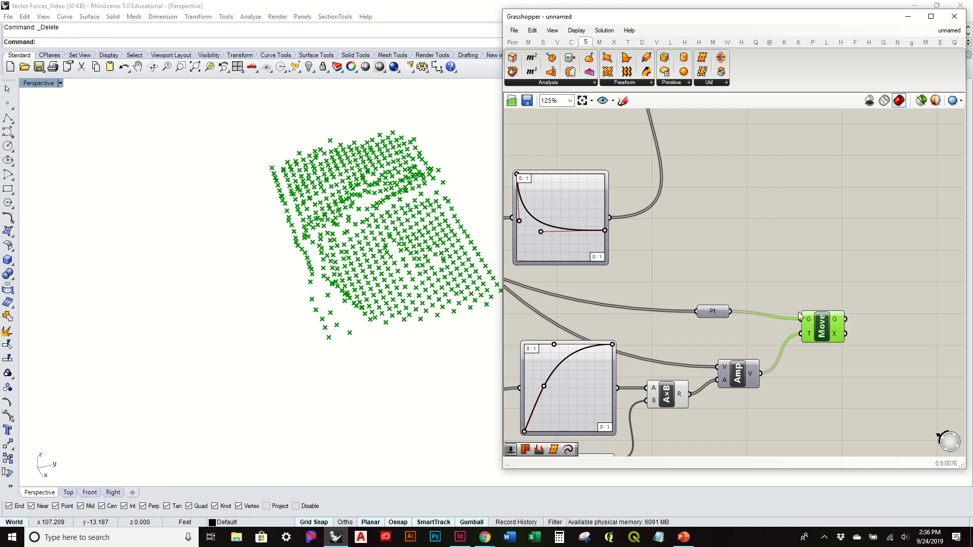
{"action": "key", "text": "Delete"}
Step: Turn on the preview of the Scale component to show the scaled hexagon cells
{"action": "right_click_drag", "start_coordinate": [734, 245], "coordinate": [740, 341]}
{"action": "scroll", "coordinate": [741, 341], "scroll_direction": "down", "scroll_amount": 1}
{"action": "left_click", "coordinate": [733, 181]}
{"action": "right_click", "coordinate": [732, 181]}
{"action": "left_click", "coordinate": [790, 196]}
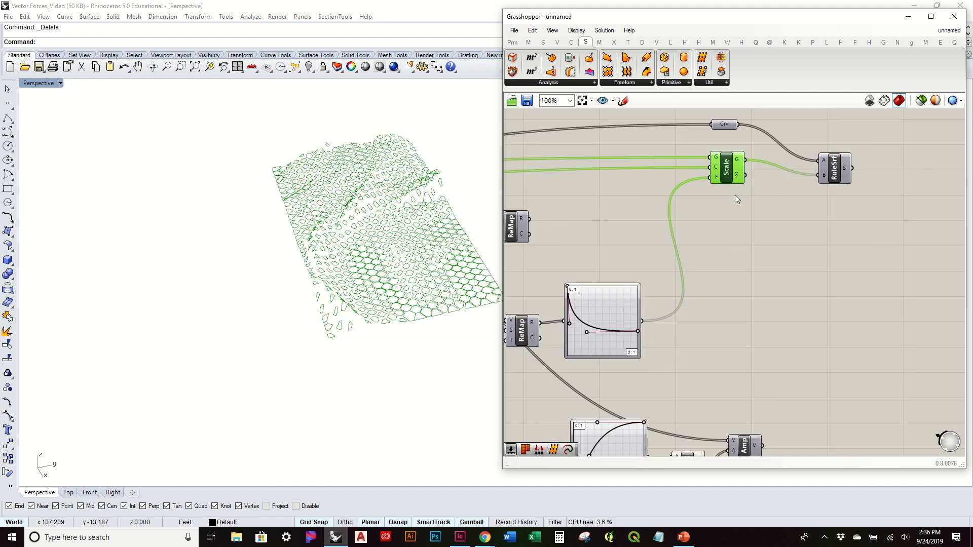
{"action": "right_click_drag", "start_coordinate": [399, 248], "coordinate": [421, 253]}
{"action": "left_click", "coordinate": [680, 330]}
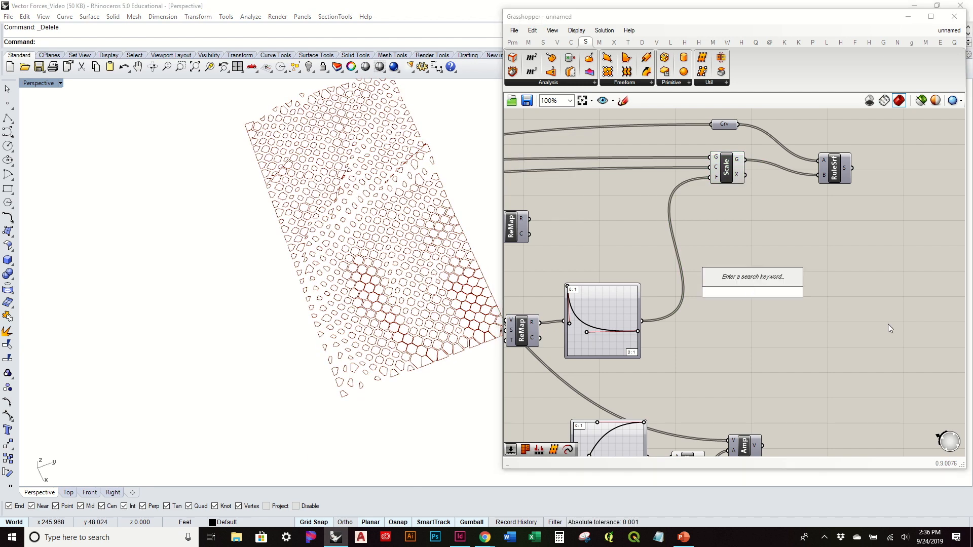
Step: Add an Extrude component with the scaled cells as base B and the Amplitude vector as direction D
{"action": "left_click", "coordinate": [631, 83]}
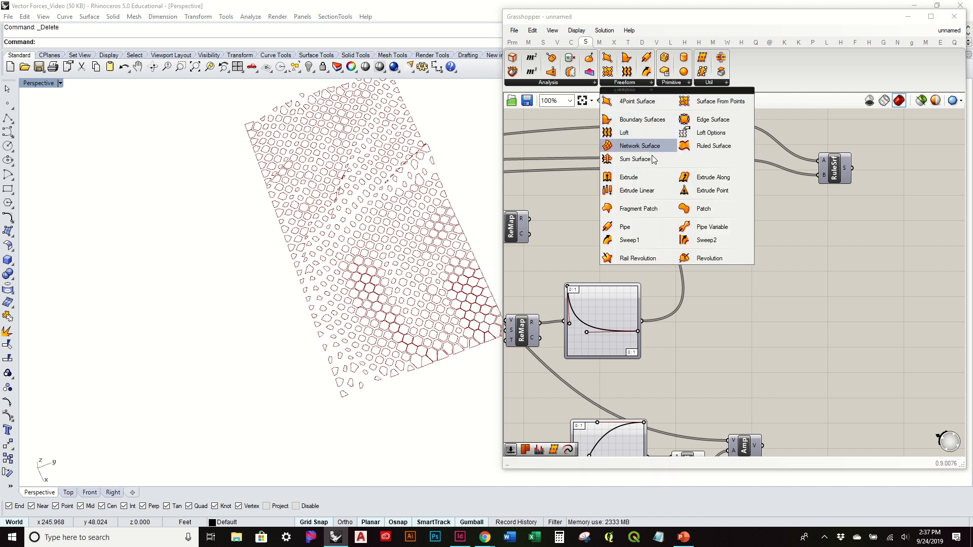
{"action": "left_click_drag", "start_coordinate": [655, 178], "coordinate": [806, 270]}
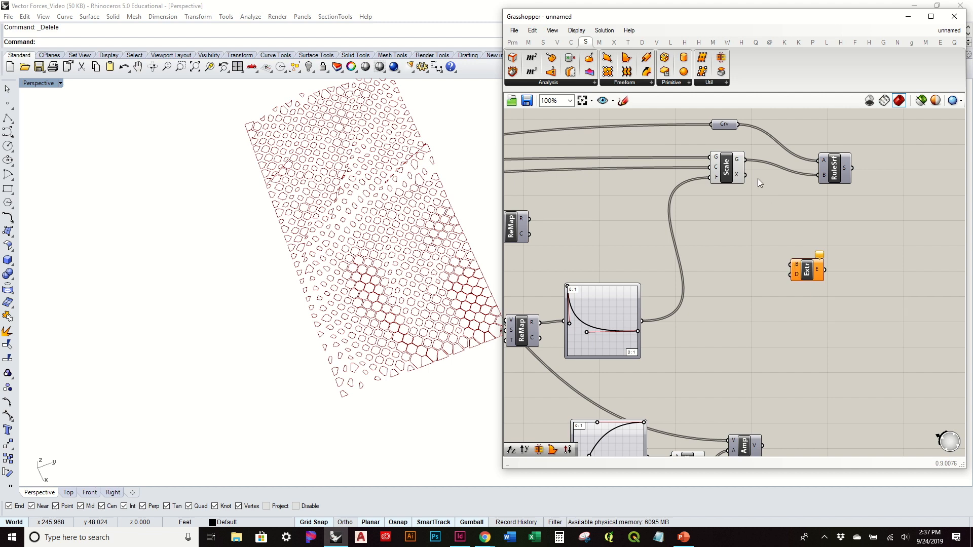
{"action": "left_click", "coordinate": [741, 162]}
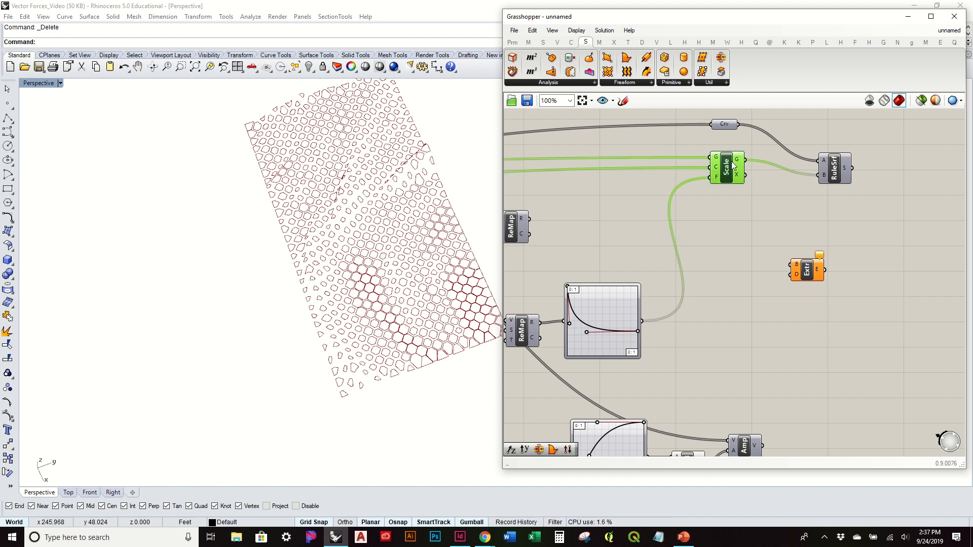
{"action": "left_click_drag", "start_coordinate": [745, 159], "coordinate": [790, 261]}
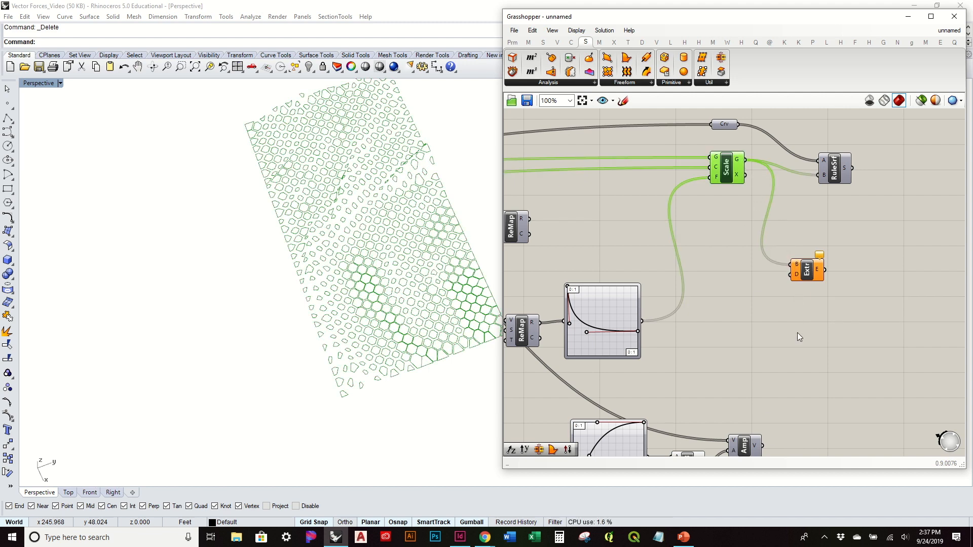
{"action": "right_click_drag", "start_coordinate": [784, 375], "coordinate": [777, 327]}
{"action": "left_click_drag", "start_coordinate": [755, 398], "coordinate": [789, 228]}
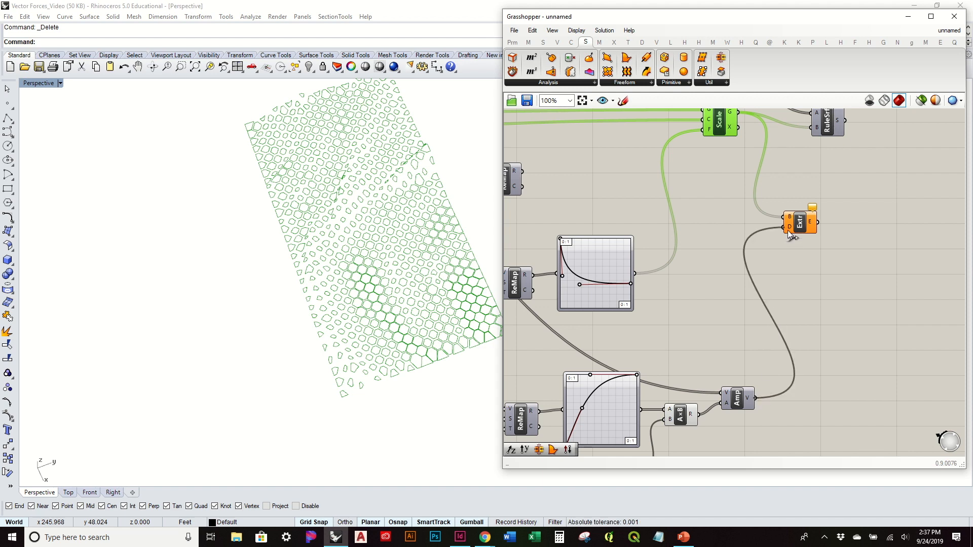
Step: Examine the cells extruded along their surface normals up close in the perspective view
{"action": "left_click", "coordinate": [822, 281]}
{"action": "right_click_drag", "start_coordinate": [454, 365], "coordinate": [412, 221]}
{"action": "scroll", "coordinate": [380, 213], "scroll_direction": "up", "scroll_amount": 6}
{"action": "right_click_drag", "start_coordinate": [321, 253], "coordinate": [373, 298]}
{"action": "right_click_drag", "start_coordinate": [906, 204], "coordinate": [849, 246]}
{"action": "left_click", "coordinate": [742, 264]}
{"action": "left_click", "coordinate": [781, 244]}
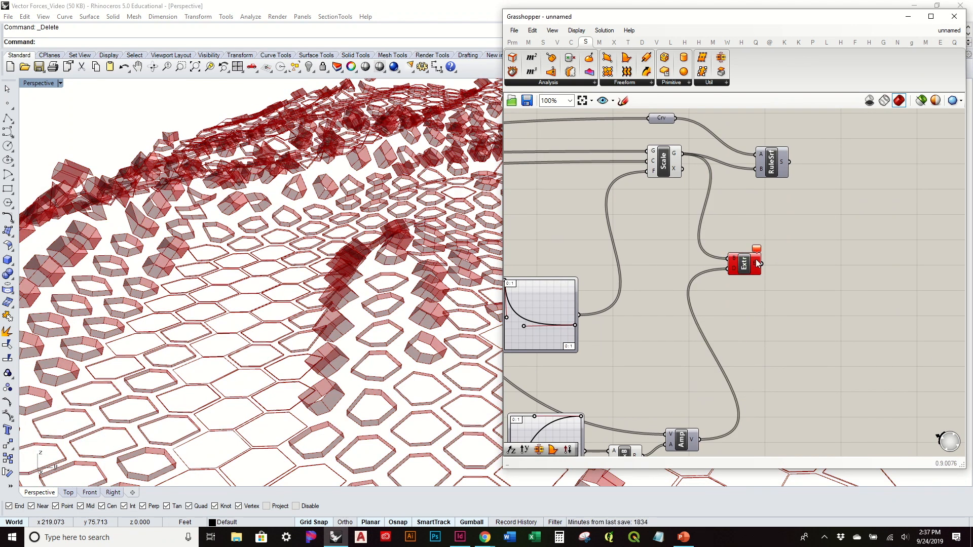
{"action": "mouse_move", "coordinate": [744, 267]}
{"action": "left_click_drag", "start_coordinate": [753, 270], "coordinate": [747, 278]}
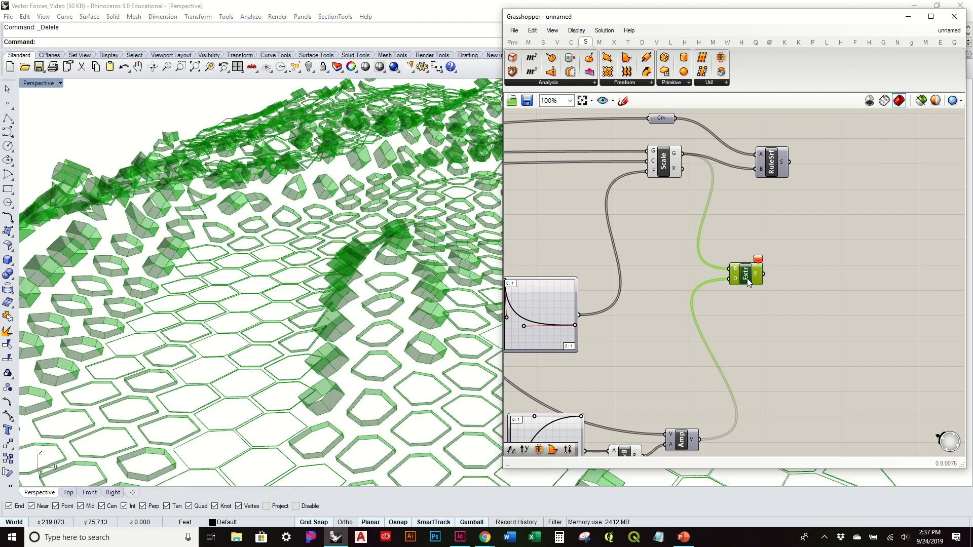
{"action": "left_click", "coordinate": [802, 248]}
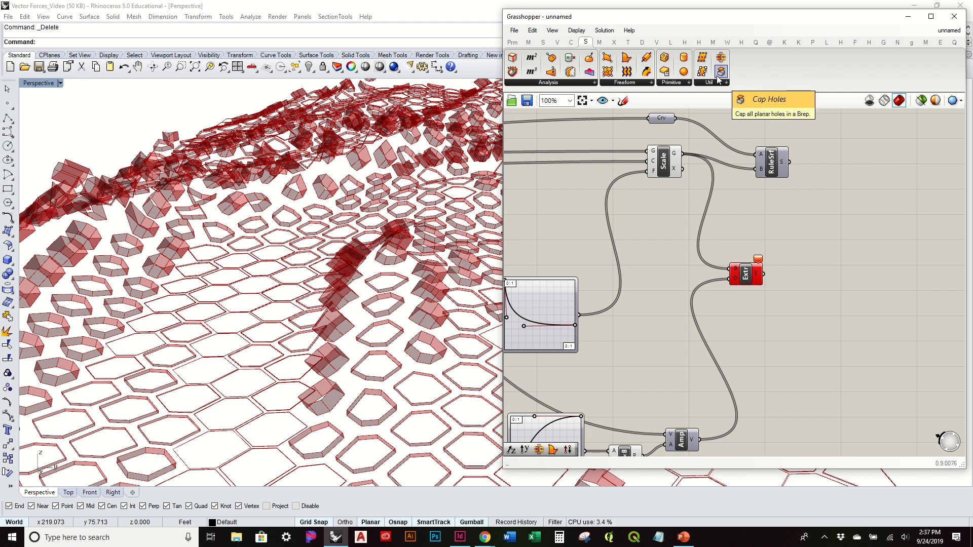
Step: Try to close the extruded cells with a Cap Holes component fed by the Extrude output
{"action": "left_click_drag", "start_coordinate": [718, 77], "coordinate": [858, 298]}
{"action": "left_click_drag", "start_coordinate": [764, 274], "coordinate": [812, 292]}
{"action": "right_click_drag", "start_coordinate": [393, 327], "coordinate": [376, 373]}
{"action": "left_click", "coordinate": [825, 292]}
{"action": "key", "text": "Delete"}
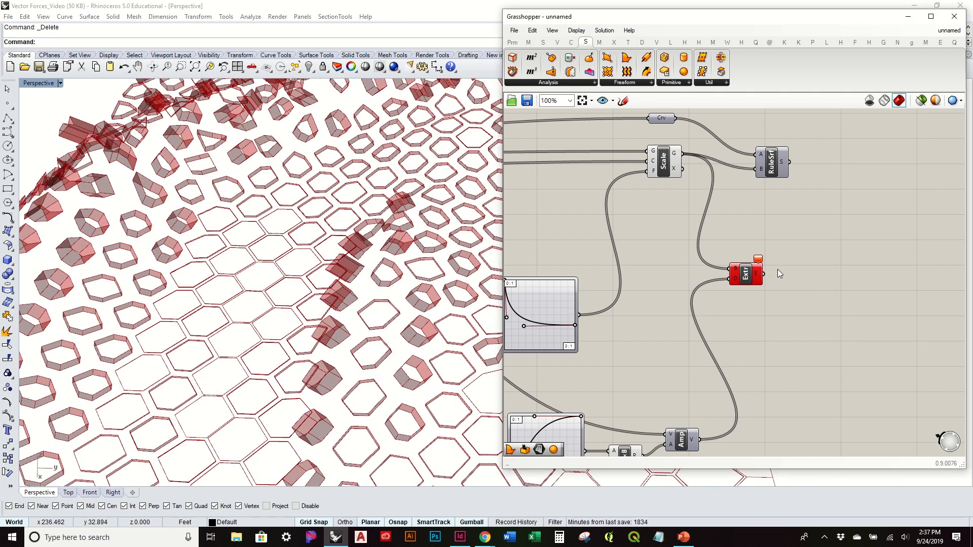
Step: Replace the Extrude component with a Move component, using the scaled cells as geometry G and the Amplitude vector as translation T
{"action": "left_click", "coordinate": [745, 283]}
{"action": "key", "text": "Delete"}
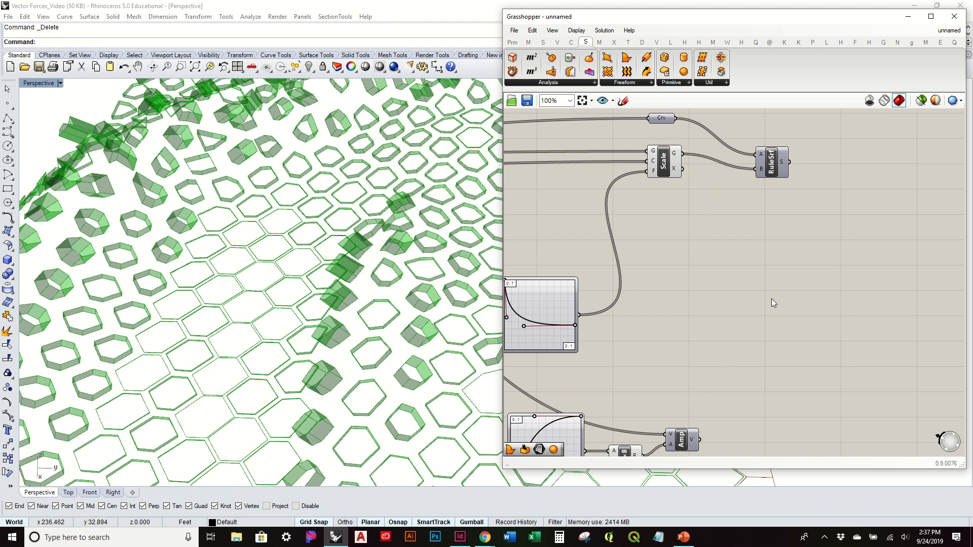
{"action": "double_click", "coordinate": [735, 275]}
{"action": "type", "text": "move"}
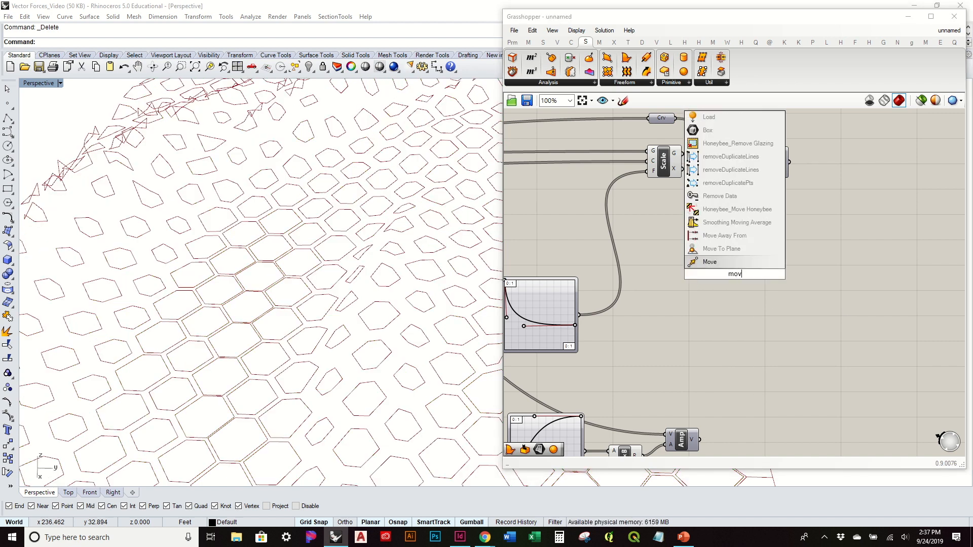
{"action": "key", "text": "Return"}
{"action": "left_click_drag", "start_coordinate": [683, 153], "coordinate": [719, 269]}
{"action": "left_click_drag", "start_coordinate": [694, 439], "coordinate": [768, 282]}
{"action": "right_click_drag", "start_coordinate": [353, 371], "coordinate": [405, 345]}
{"action": "left_click", "coordinate": [885, 288]}
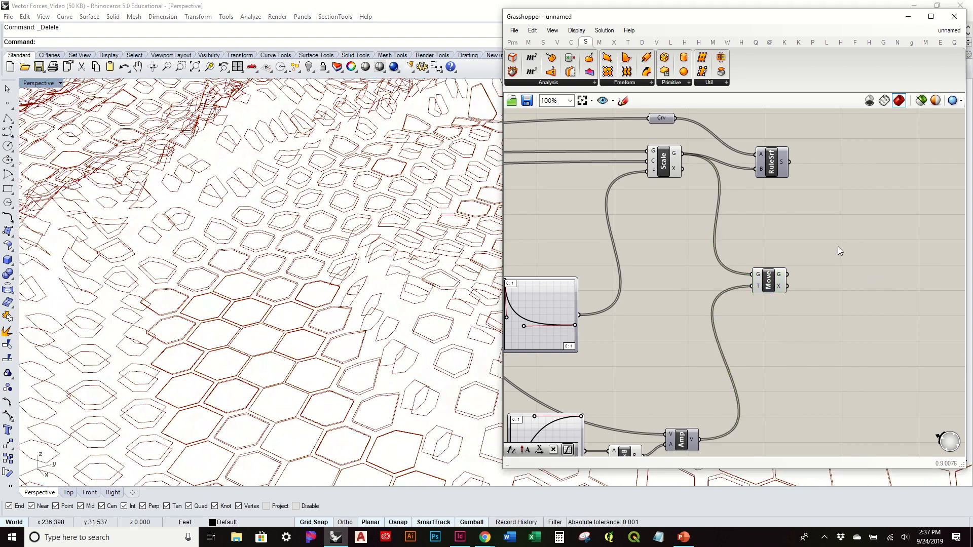
Step: Add a Patch component beside the Move component
{"action": "left_click", "coordinate": [623, 82]}
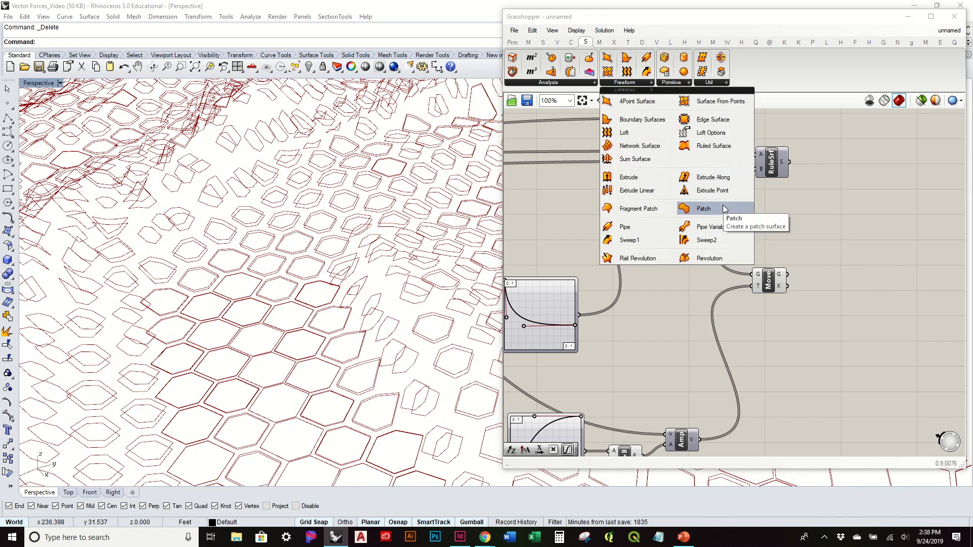
{"action": "left_click", "coordinate": [703, 208]}
{"action": "left_click", "coordinate": [855, 282]}
Step: Graft the Move component's geometry output and connect it to the Patch component's curve input C
{"action": "left_click", "coordinate": [780, 278]}
{"action": "scroll", "coordinate": [784, 278], "scroll_direction": "up", "scroll_amount": 5}
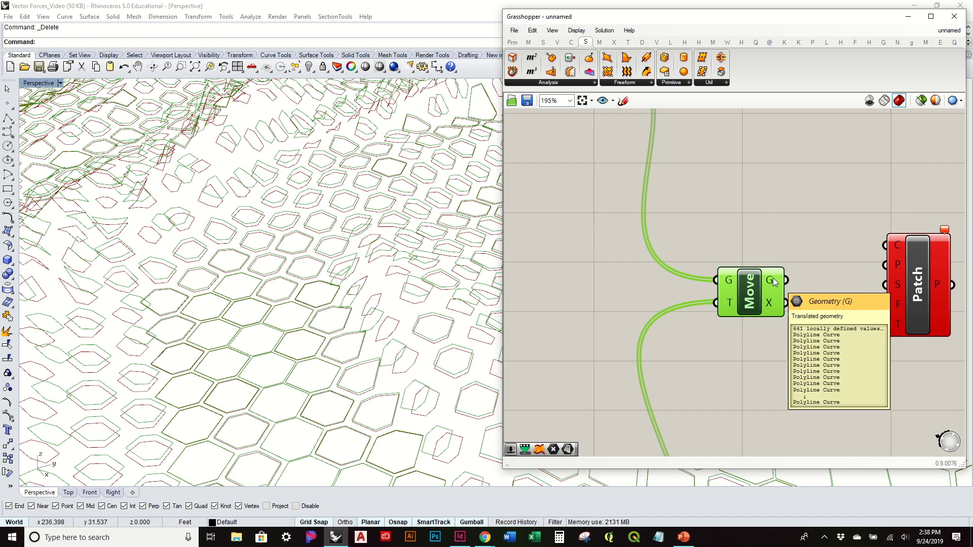
{"action": "right_click", "coordinate": [783, 282]}
{"action": "left_click", "coordinate": [806, 324]}
{"action": "right_click_drag", "start_coordinate": [832, 236], "coordinate": [707, 208]}
{"action": "left_click_drag", "start_coordinate": [787, 256], "coordinate": [795, 308]}
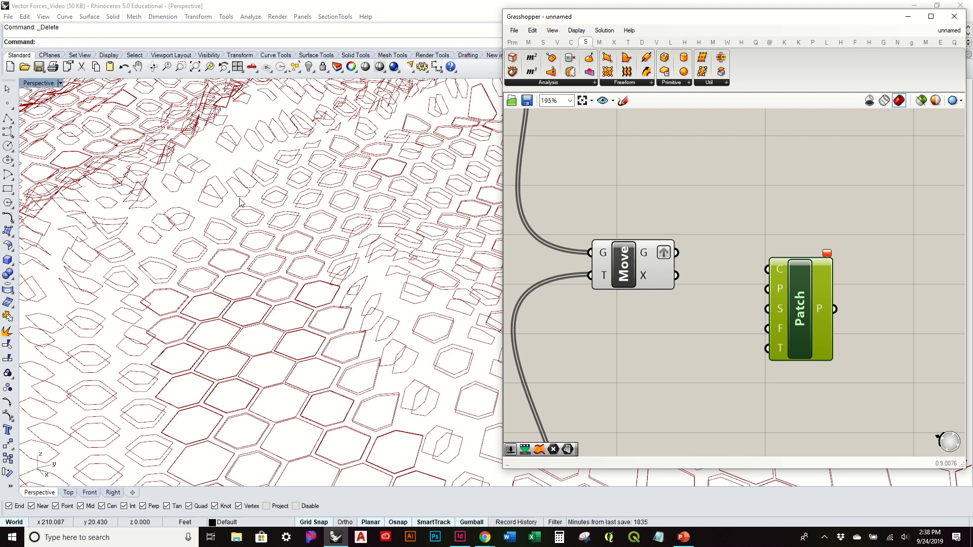
{"action": "left_click_drag", "start_coordinate": [677, 253], "coordinate": [780, 272]}
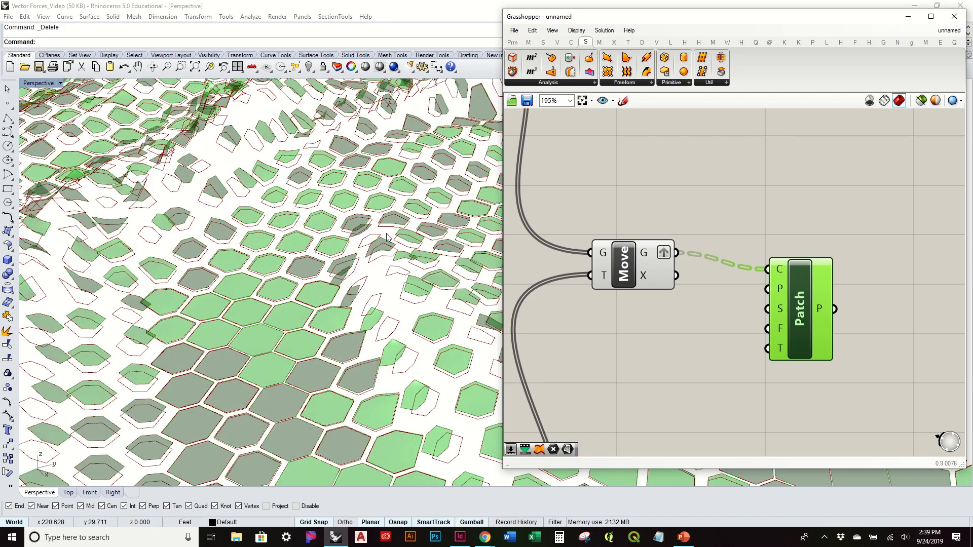
{"action": "right_click_drag", "start_coordinate": [387, 236], "coordinate": [302, 262]}
{"action": "left_click", "coordinate": [738, 224]}
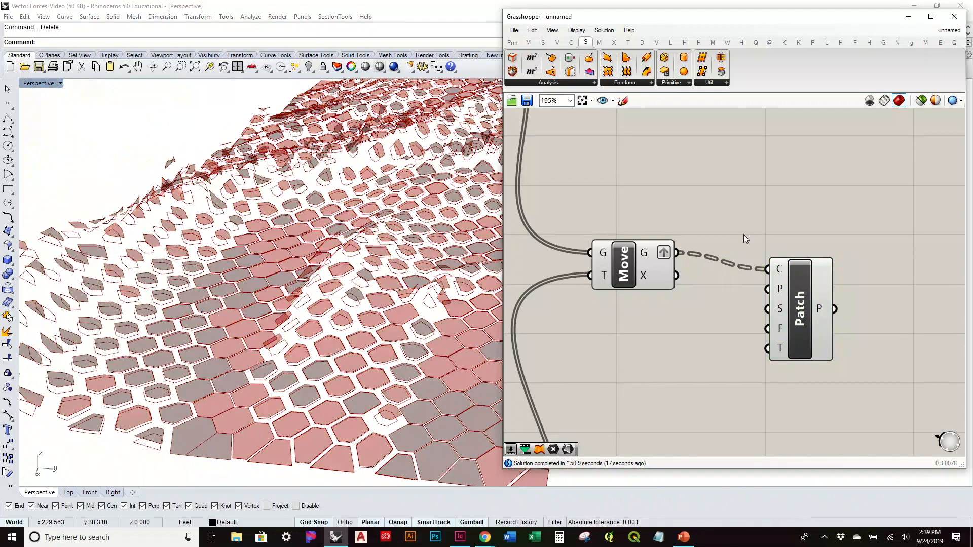
Step: Try to duplicate the existing Ruled Surface component for the side walls of the moved cells
{"action": "scroll", "coordinate": [743, 234], "scroll_direction": "down", "scroll_amount": 3}
{"action": "right_click_drag", "start_coordinate": [715, 229], "coordinate": [756, 304]}
{"action": "left_click", "coordinate": [671, 327]}
{"action": "left_click", "coordinate": [626, 174]}
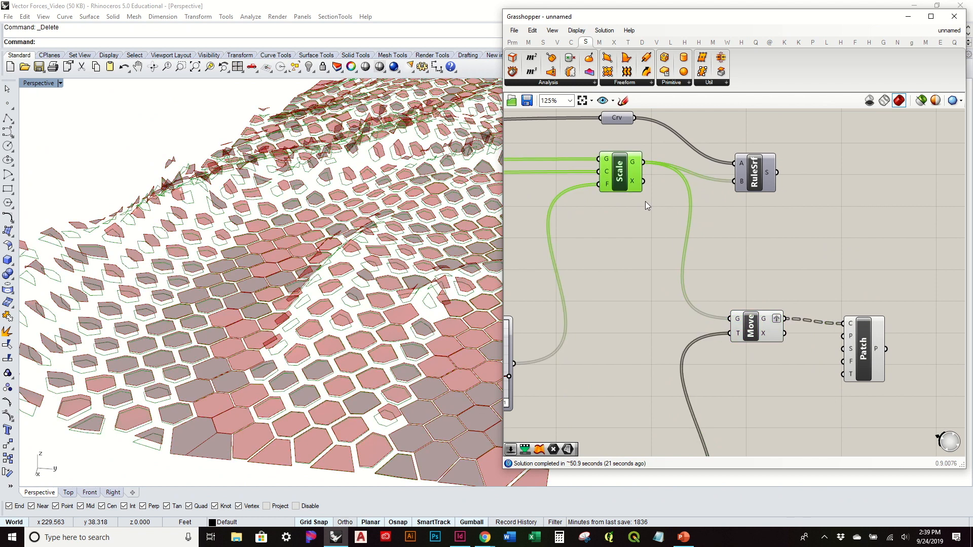
{"action": "left_click_drag", "start_coordinate": [753, 182], "coordinate": [784, 231]}
{"action": "key", "text": "ctrl+c"}
{"action": "key", "text": "ctrl+v"}
{"action": "left_click", "coordinate": [834, 208]}
{"action": "left_click", "coordinate": [785, 223]}
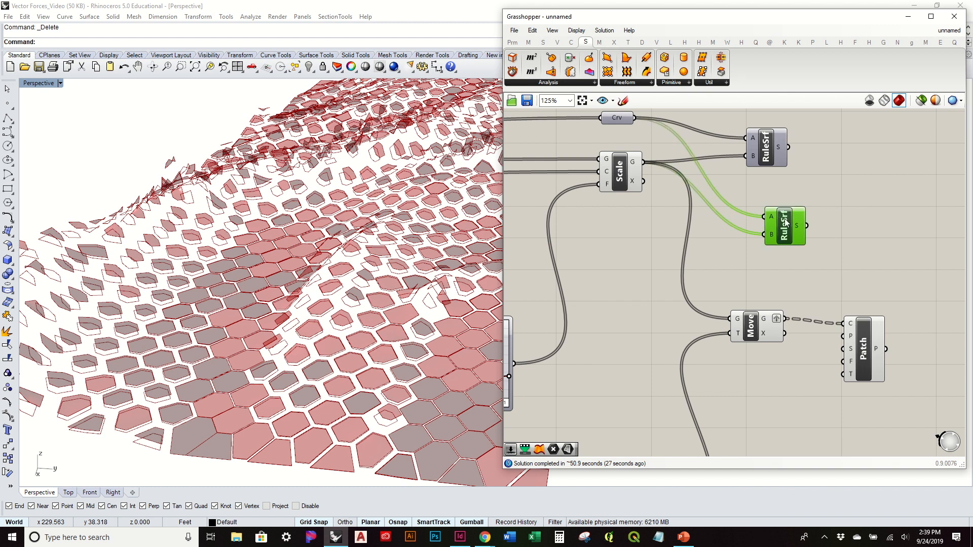
{"action": "key", "text": "Delete"}
Step: Add a Ruled Surface component with a grafted input A from the Scale geometry and input B from the Move geometry
{"action": "left_click", "coordinate": [638, 83]}
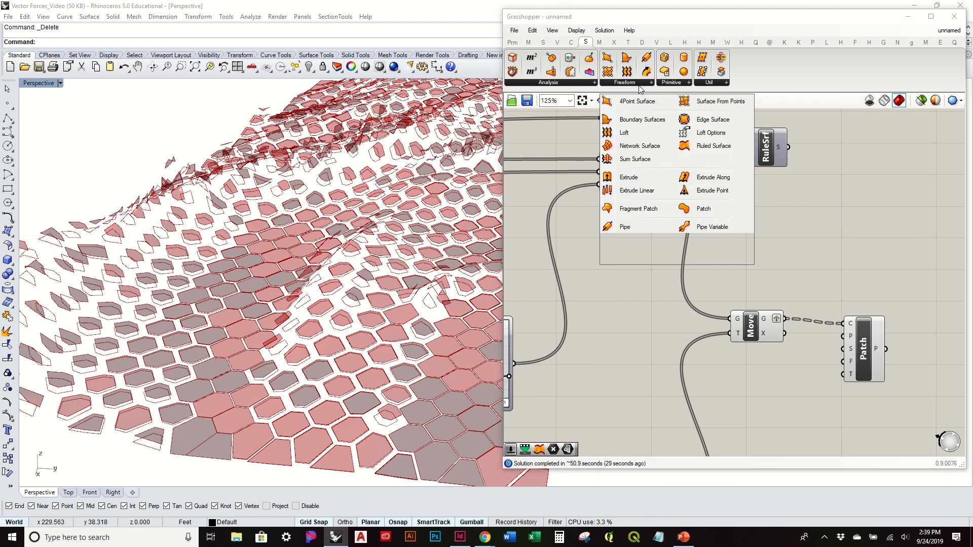
{"action": "left_click_drag", "start_coordinate": [713, 146], "coordinate": [796, 211]}
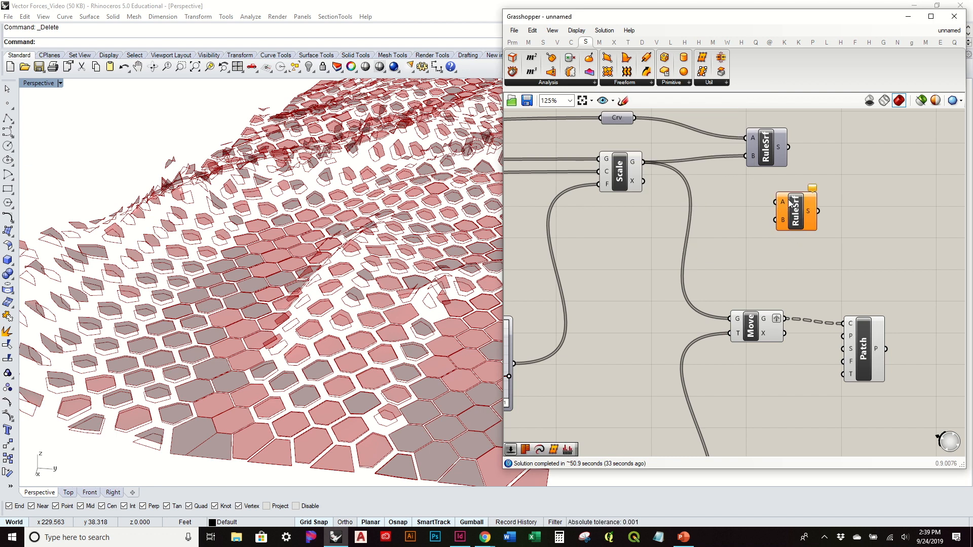
{"action": "right_click", "coordinate": [785, 201]}
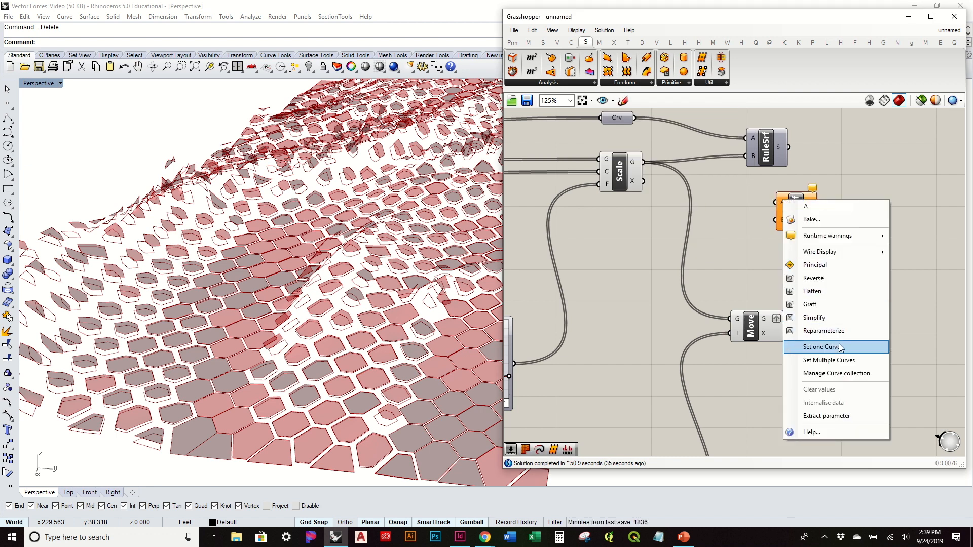
{"action": "left_click", "coordinate": [831, 305]}
{"action": "left_click_drag", "start_coordinate": [644, 162], "coordinate": [840, 230]}
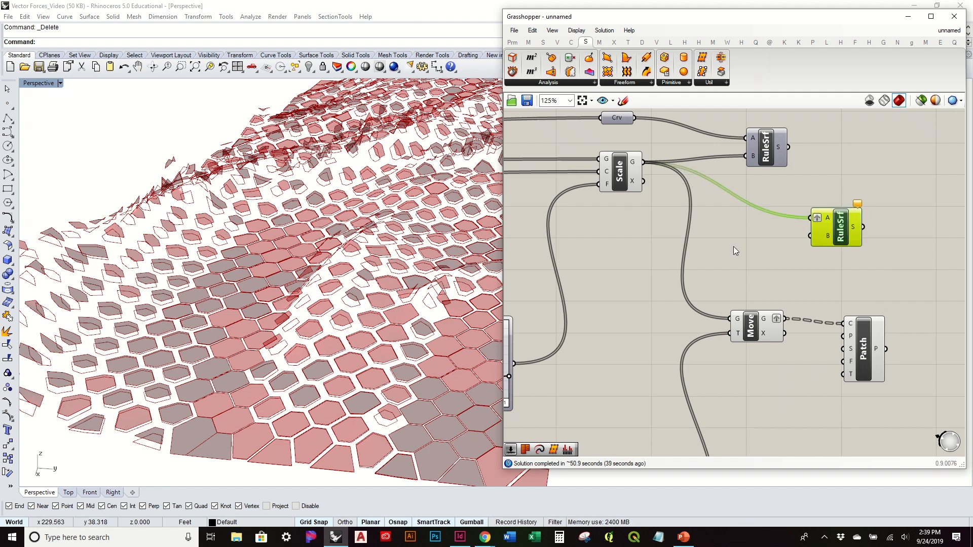
{"action": "left_click_drag", "start_coordinate": [787, 318], "coordinate": [810, 237]}
{"action": "left_click", "coordinate": [892, 274]}
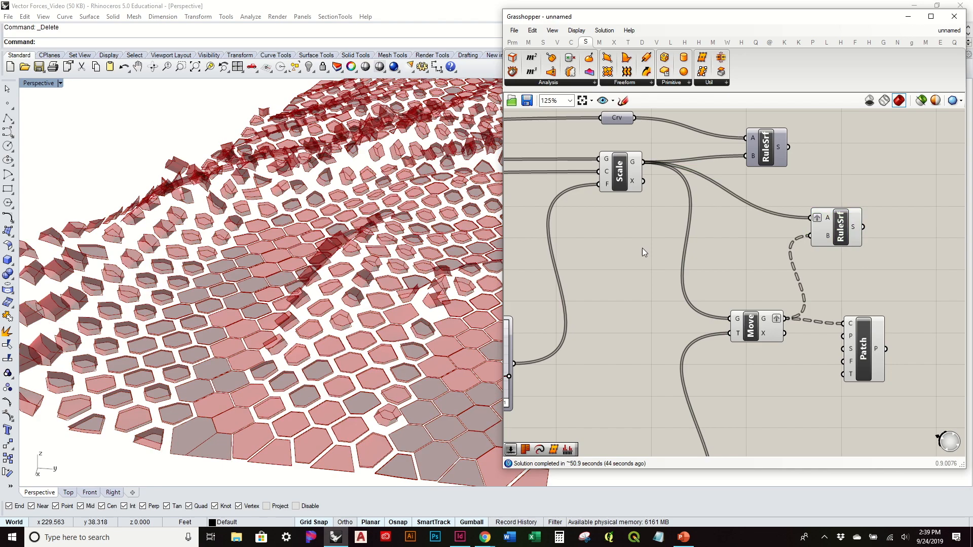
Step: Turn on the preview of the original Ruled Surface component between the cell outlines and the scaled cells
{"action": "right_click_drag", "start_coordinate": [284, 263], "coordinate": [269, 322]}
{"action": "left_click_drag", "start_coordinate": [765, 150], "coordinate": [827, 149]}
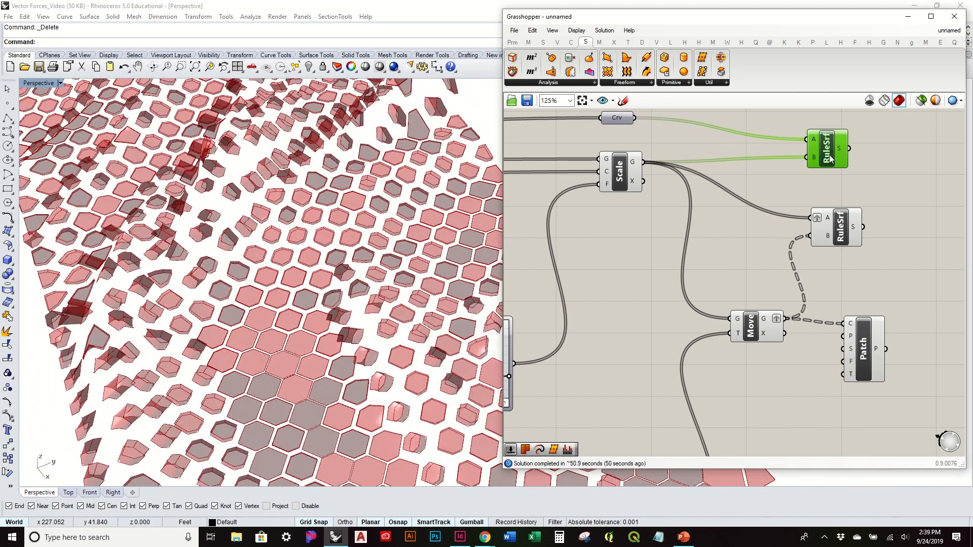
{"action": "right_click", "coordinate": [831, 157]}
{"action": "left_click", "coordinate": [856, 175]}
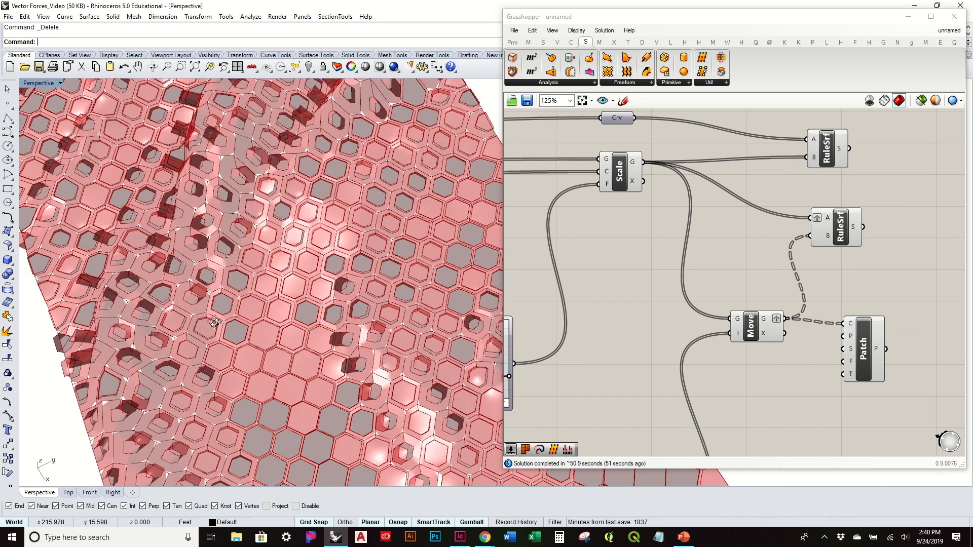
Step: Tidy the layout of the surface components and hide the previews of the Scale and Move components
{"action": "scroll", "coordinate": [208, 229], "scroll_direction": "down", "scroll_amount": 4}
{"action": "right_click_drag", "start_coordinate": [784, 283], "coordinate": [696, 315]}
{"action": "left_click_drag", "start_coordinate": [751, 186], "coordinate": [802, 205]}
{"action": "left_click_drag", "start_coordinate": [752, 256], "coordinate": [798, 274]}
{"action": "left_click_drag", "start_coordinate": [870, 432], "coordinate": [828, 307]}
{"action": "left_click_drag", "start_coordinate": [718, 407], "coordinate": [558, 188]}
{"action": "key", "text": "space"}
{"action": "left_click", "coordinate": [662, 191]}
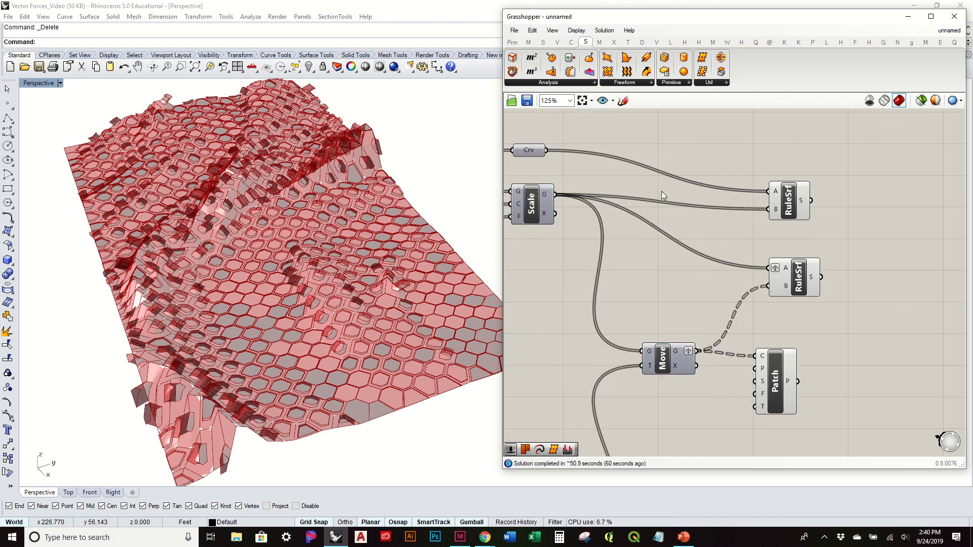
Step: Bake both Ruled Surface components and the Patch component into the Rhino model, and hide their previews
{"action": "left_click_drag", "start_coordinate": [872, 431], "coordinate": [740, 166]}
{"action": "key", "text": "space"}
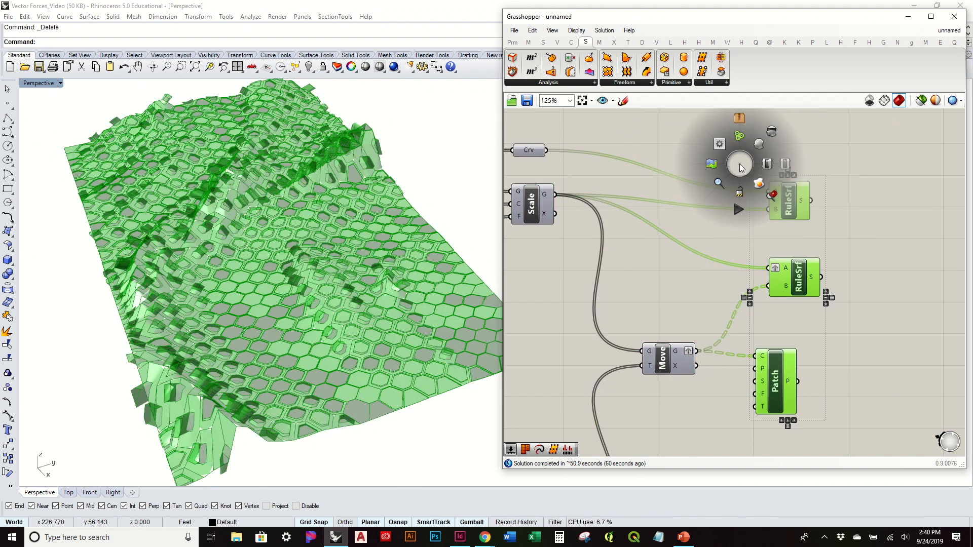
{"action": "left_click", "coordinate": [762, 191]}
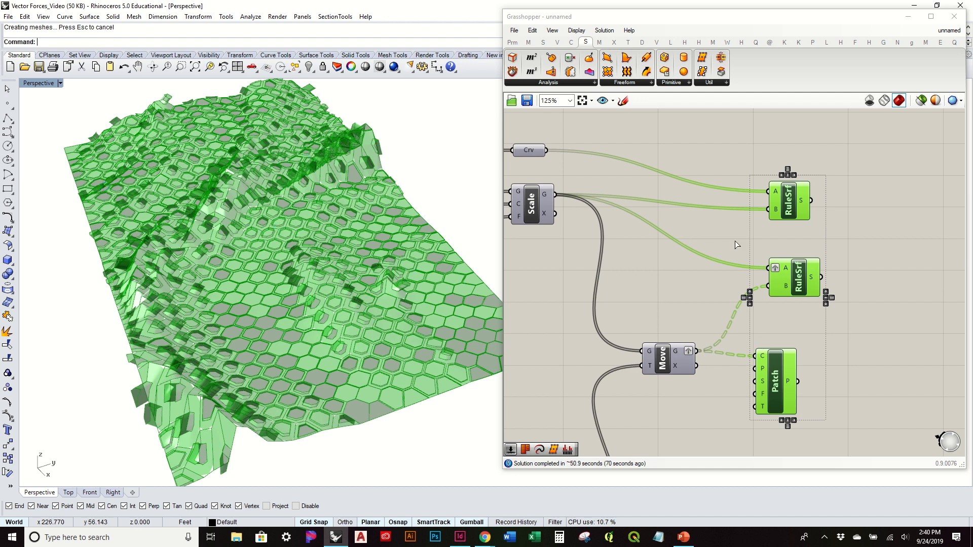
{"action": "left_click", "coordinate": [856, 341]}
{"action": "left_click_drag", "start_coordinate": [865, 397], "coordinate": [743, 168]}
{"action": "middle_click", "coordinate": [743, 168]}
{"action": "left_click", "coordinate": [777, 138]}
Step: Review the baked hexagon panels from several angles, and delete all the baked geometry from the Rhino model
{"action": "right_click_drag", "start_coordinate": [288, 269], "coordinate": [399, 244]}
{"action": "scroll", "coordinate": [400, 243], "scroll_direction": "down", "scroll_amount": 2}
{"action": "scroll", "coordinate": [397, 221], "scroll_direction": "down", "scroll_amount": 7}
{"action": "right_click_drag", "start_coordinate": [403, 211], "coordinate": [368, 289], "text": "shift"}
{"action": "scroll", "coordinate": [360, 348], "scroll_direction": "up", "scroll_amount": 5}
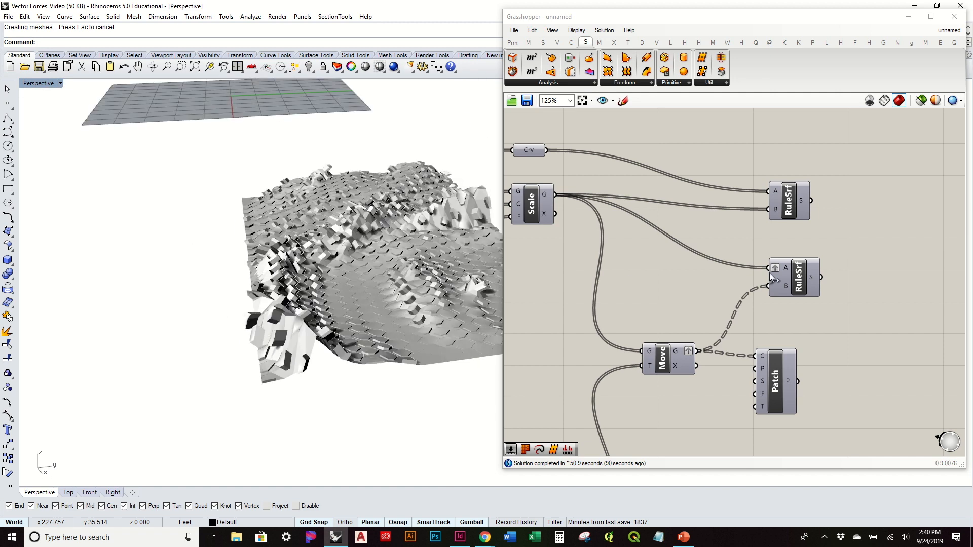
{"action": "scroll", "coordinate": [269, 244], "scroll_direction": "down", "scroll_amount": 2}
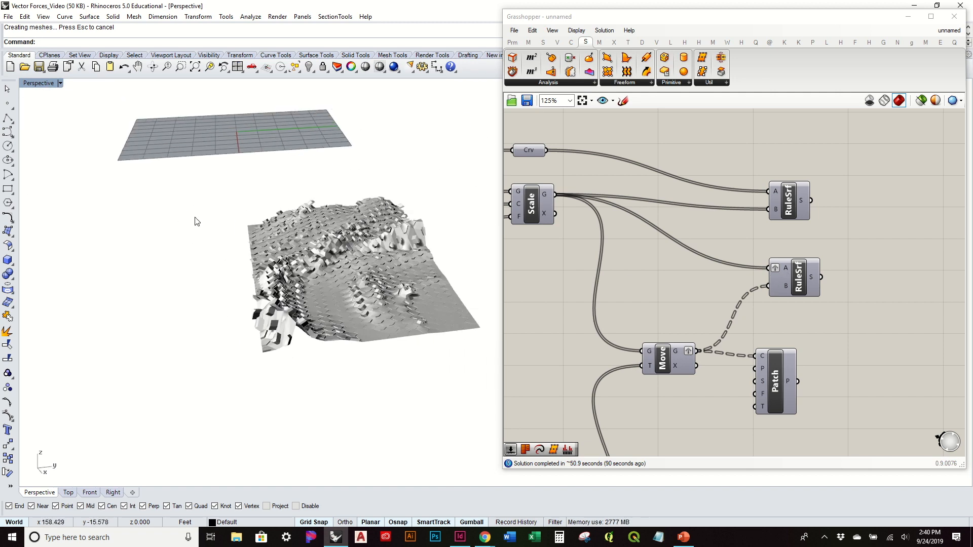
{"action": "left_click", "coordinate": [311, 242]}
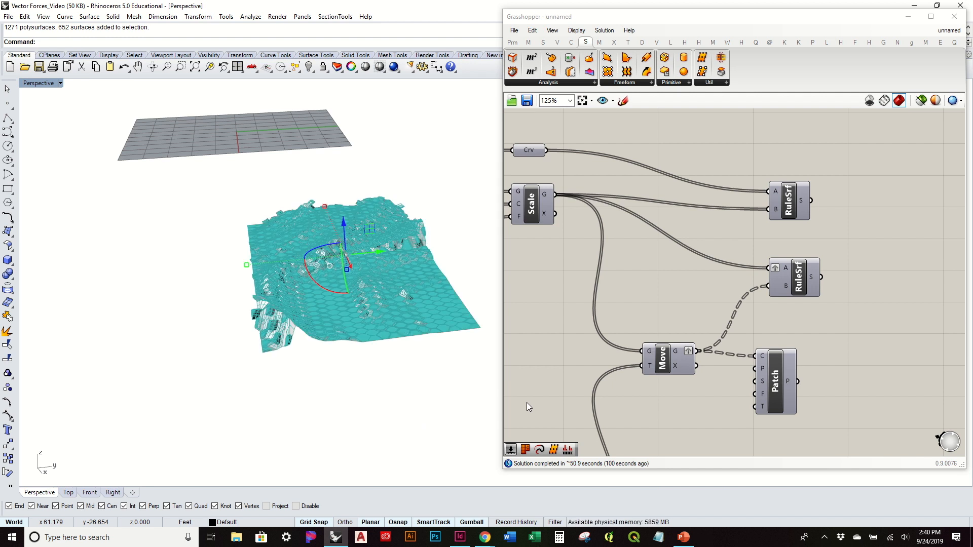
{"action": "key", "text": "Delete"}
Step: Delete the Ruled Surface component that joins the scaled cells to the moved cells
{"action": "left_click", "coordinate": [794, 199]}
{"action": "left_click", "coordinate": [776, 232]}
{"action": "right_click_drag", "start_coordinate": [765, 244], "coordinate": [808, 212]}
{"action": "left_click", "coordinate": [845, 240]}
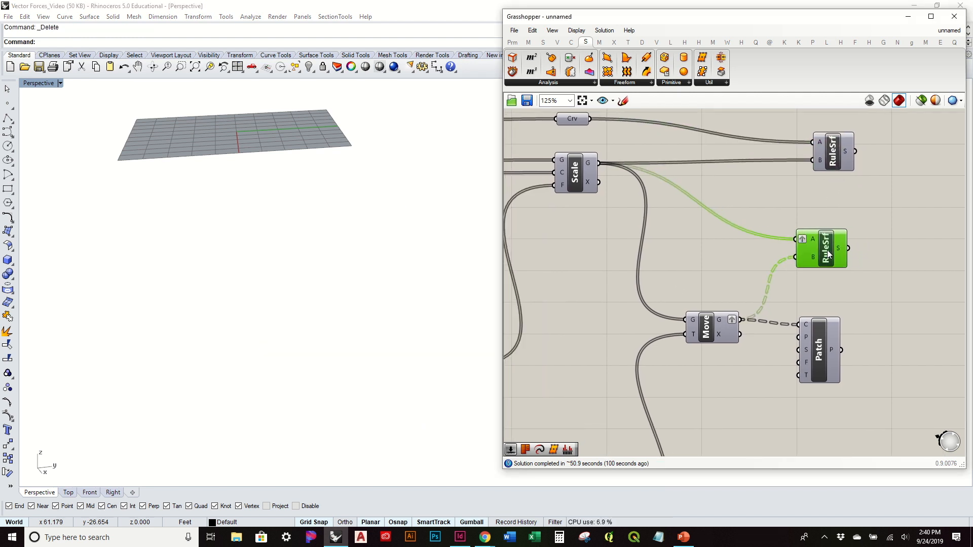
{"action": "key", "text": "Delete"}
Step: Turn on the preview of the Move component to show the offset cells in the perspective view
{"action": "left_click", "coordinate": [820, 350]}
{"action": "right_click_drag", "start_coordinate": [741, 355], "coordinate": [739, 229]}
{"action": "right_click_drag", "start_coordinate": [669, 208], "coordinate": [768, 230]}
{"action": "left_click", "coordinate": [776, 229]}
{"action": "right_click", "coordinate": [783, 233]}
{"action": "left_click", "coordinate": [801, 256]}
{"action": "left_click", "coordinate": [742, 192]}
{"action": "right_click_drag", "start_coordinate": [736, 191], "coordinate": [738, 218]}
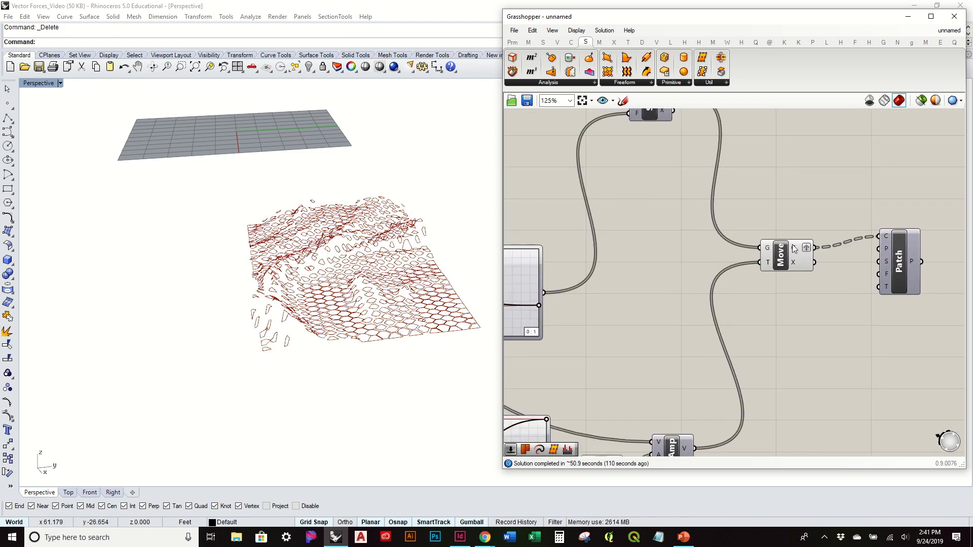
{"action": "left_click_drag", "start_coordinate": [891, 255], "coordinate": [891, 268]}
{"action": "right_click_drag", "start_coordinate": [466, 267], "coordinate": [422, 350]}
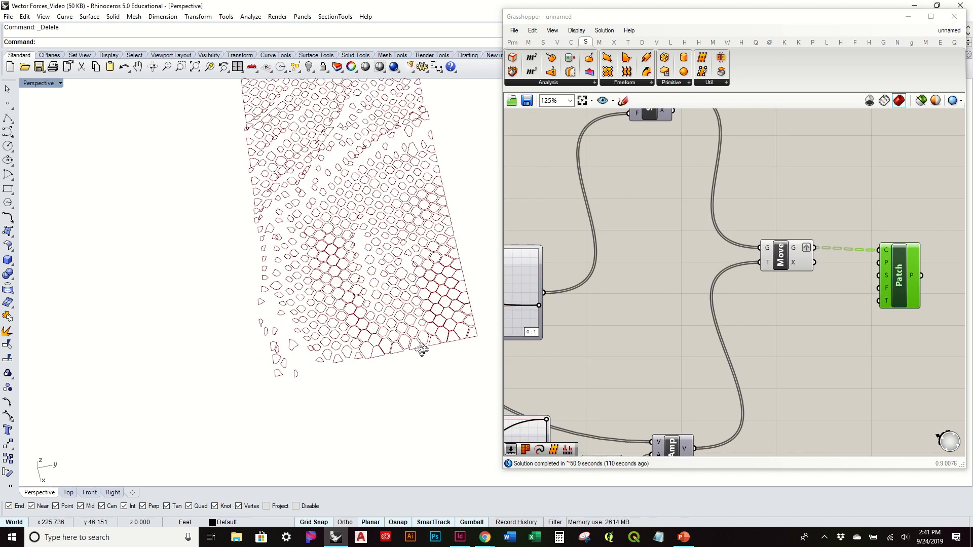
Step: Turn on the preview of the Scale component to compare the scaled cells with the moved ones
{"action": "left_click", "coordinate": [781, 256]}
{"action": "right_click_drag", "start_coordinate": [272, 286], "coordinate": [283, 228]}
{"action": "scroll", "coordinate": [728, 227], "scroll_direction": "down", "scroll_amount": 3}
{"action": "left_click", "coordinate": [679, 147]}
{"action": "right_click", "coordinate": [679, 147]}
{"action": "left_click", "coordinate": [705, 171]}
{"action": "left_click", "coordinate": [704, 264]}
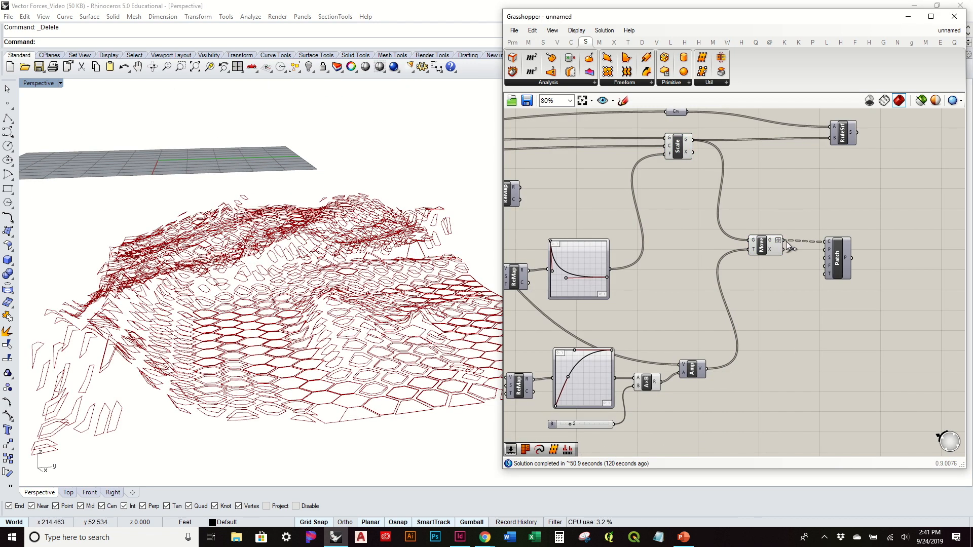
Step: Delete the Move component from the definition and select the Scale component
{"action": "left_click", "coordinate": [763, 250]}
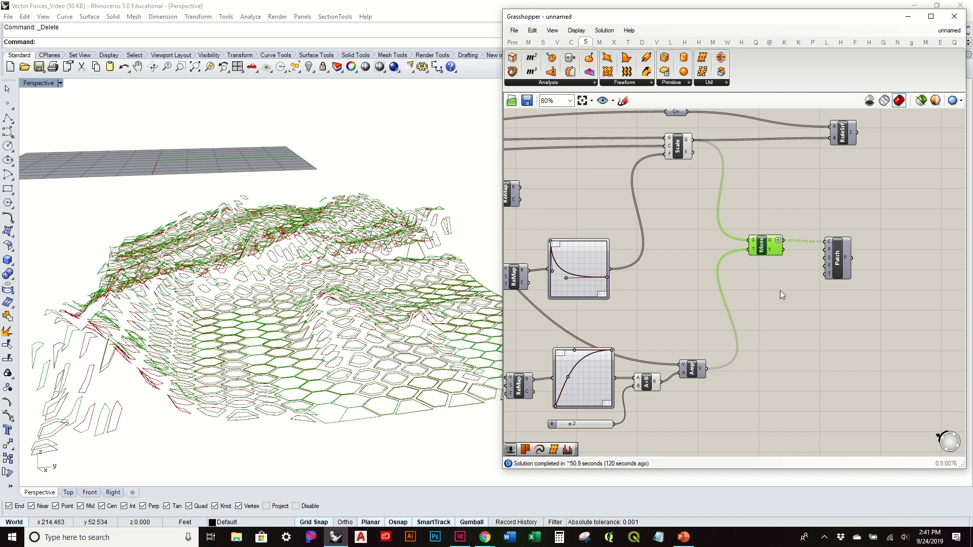
{"action": "left_click_drag", "start_coordinate": [766, 254], "coordinate": [766, 271]}
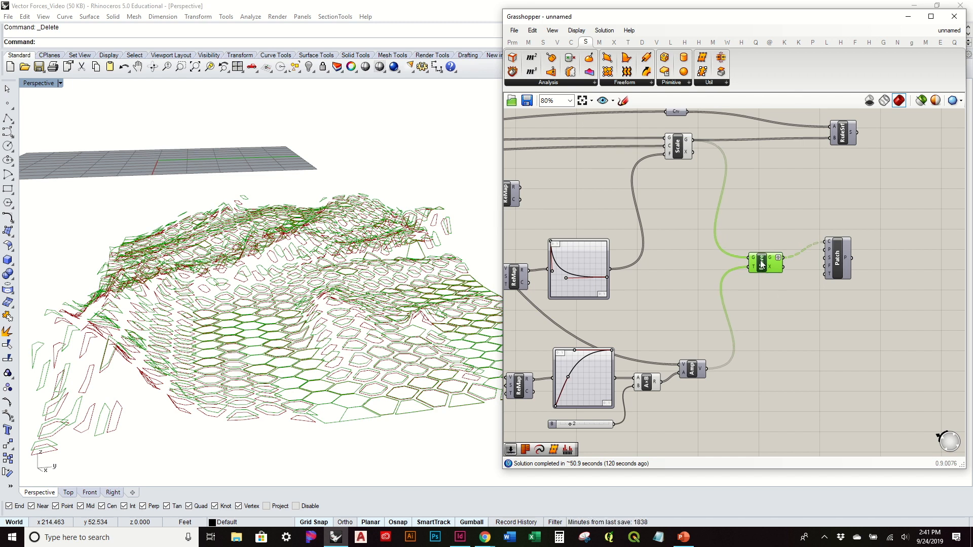
{"action": "key", "text": "Delete"}
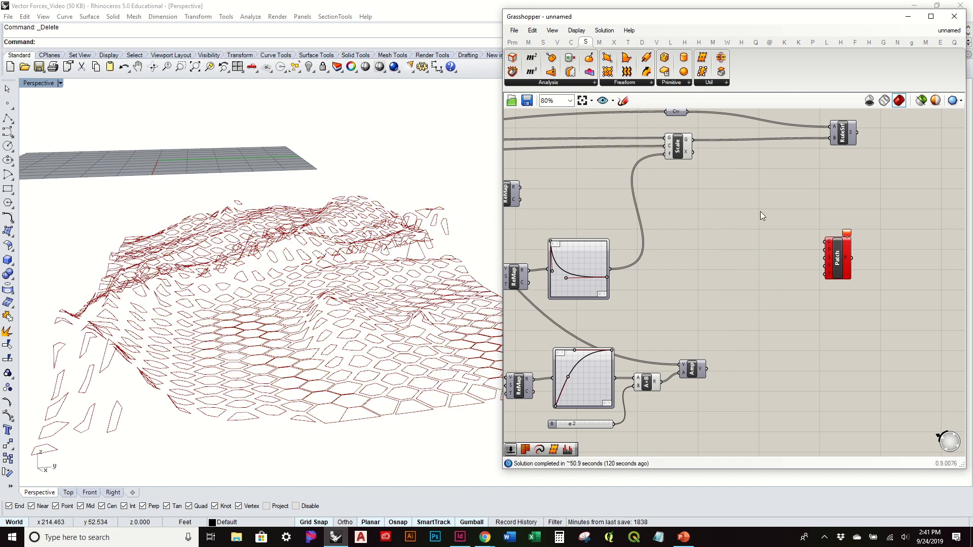
{"action": "left_click", "coordinate": [680, 145]}
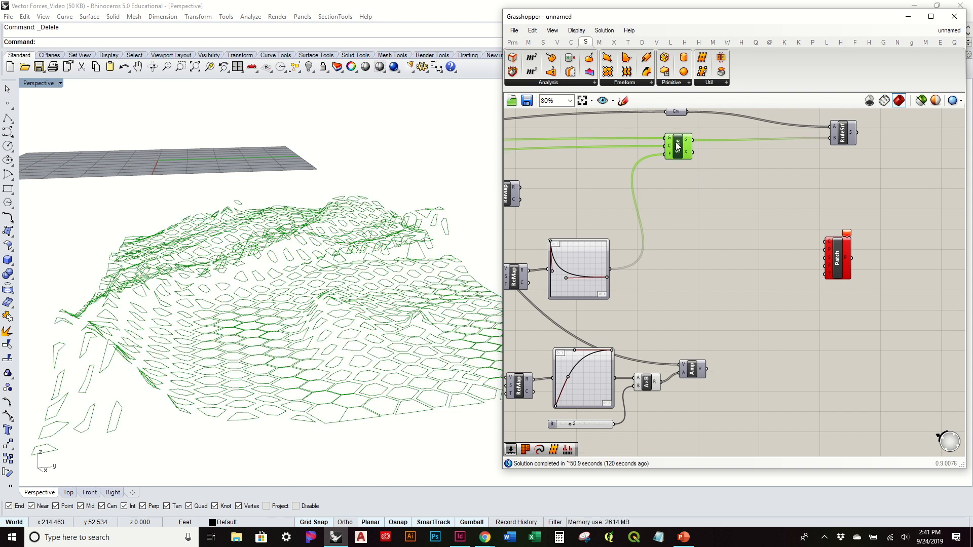
Step: Add a new Move component in the empty canvas area between the Scale and Amplitude components
{"action": "left_click", "coordinate": [703, 232]}
{"action": "right_click_drag", "start_coordinate": [656, 306], "coordinate": [794, 288]}
{"action": "right_click_drag", "start_coordinate": [517, 264], "coordinate": [536, 287]}
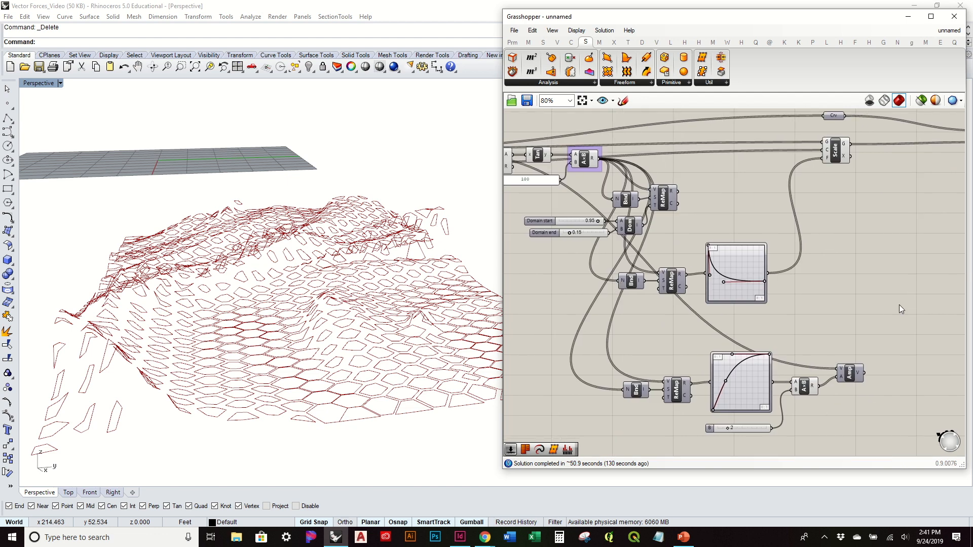
{"action": "double_click", "coordinate": [899, 305]}
{"action": "type", "text": "move"}
{"action": "key", "text": "Return"}
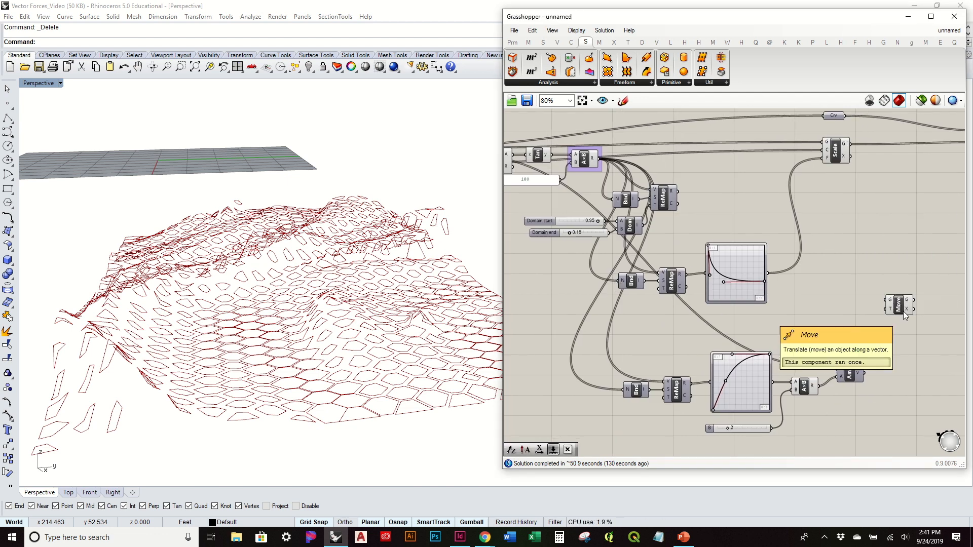
Step: Feed the cell centre points into Move as geometry and the Amplitude vector as its motion, previewing the offset points
{"action": "right_click_drag", "start_coordinate": [620, 261], "coordinate": [824, 283]}
{"action": "left_click", "coordinate": [559, 187]}
{"action": "left_click_drag", "start_coordinate": [565, 187], "coordinate": [940, 332]}
{"action": "right_click_drag", "start_coordinate": [938, 327], "coordinate": [762, 348]}
{"action": "scroll", "coordinate": [761, 347], "scroll_direction": "up", "scroll_amount": 2}
{"action": "left_click_drag", "start_coordinate": [786, 300], "coordinate": [804, 387]}
{"action": "left_click_drag", "start_coordinate": [734, 406], "coordinate": [797, 366]}
{"action": "left_click", "coordinate": [810, 330]}
{"action": "right_click_drag", "start_coordinate": [338, 312], "coordinate": [354, 259]}
{"action": "right_click_drag", "start_coordinate": [871, 267], "coordinate": [742, 308]}
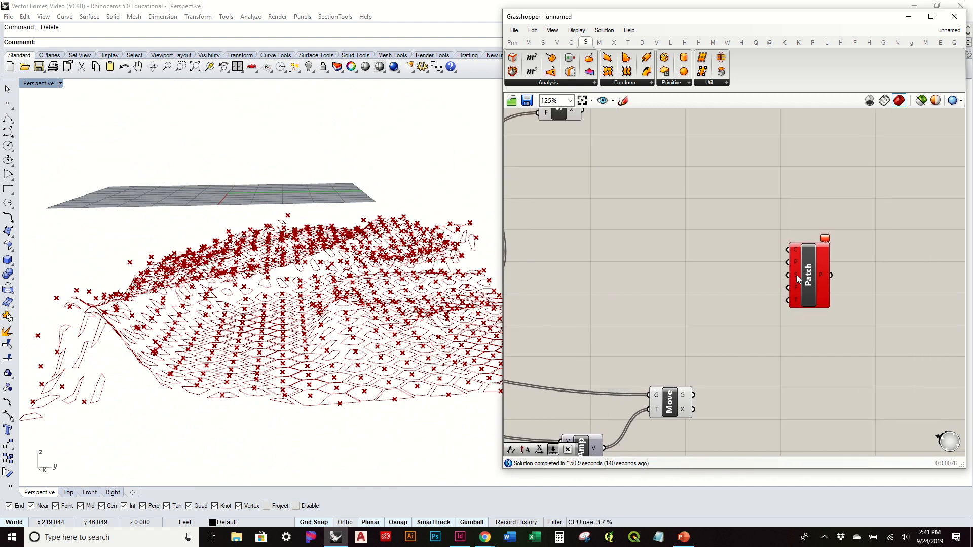
Step: Shift the Patch component slightly down on the canvas and lock the solver before wiring it
{"action": "left_click_drag", "start_coordinate": [815, 271], "coordinate": [816, 298]}
{"action": "left_click", "coordinate": [718, 299]}
{"action": "right_click_drag", "start_coordinate": [717, 296], "coordinate": [729, 339]}
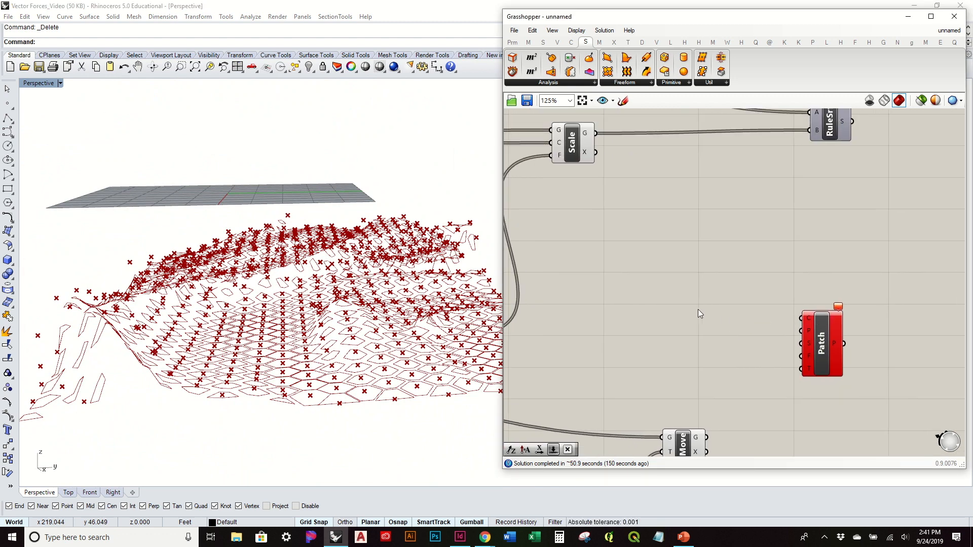
{"action": "scroll", "coordinate": [723, 304], "scroll_direction": "down", "scroll_amount": 1}
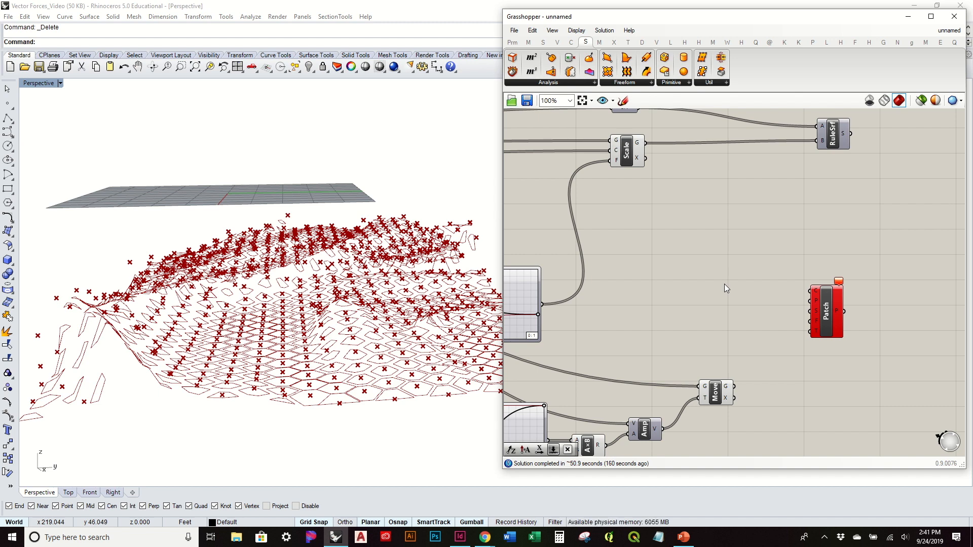
{"action": "right_click_drag", "start_coordinate": [789, 294], "coordinate": [719, 276]}
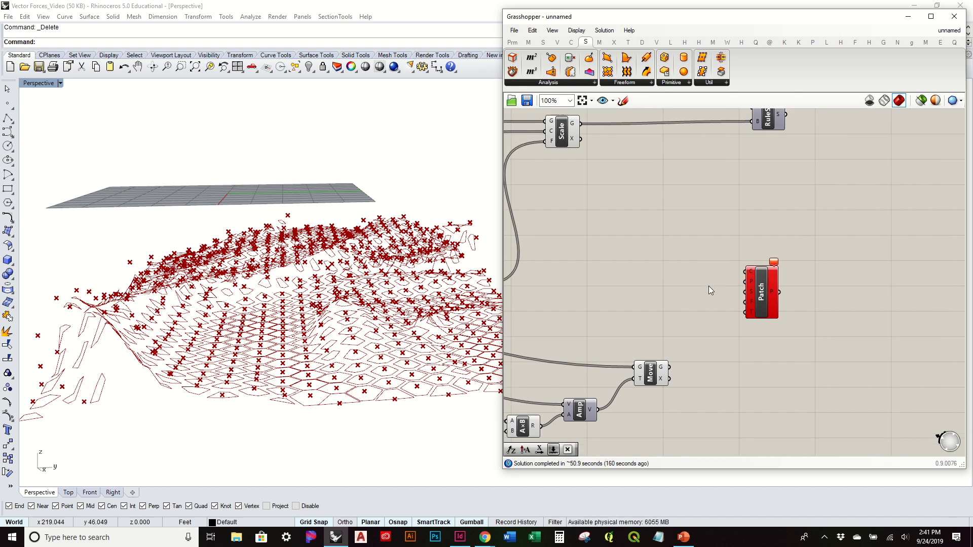
{"action": "middle_click", "coordinate": [648, 266]}
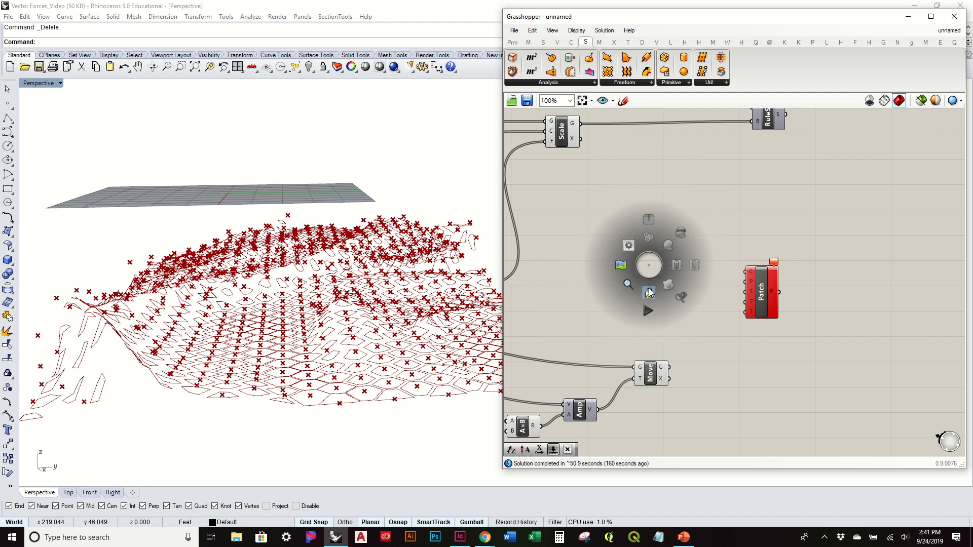
{"action": "left_click", "coordinate": [649, 293]}
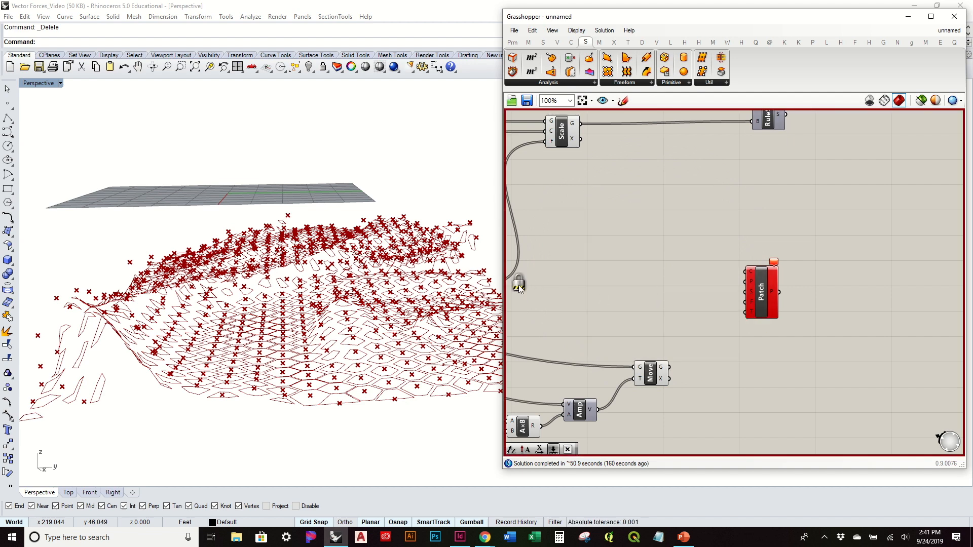
Step: Create a number slider set to 5 and connect it to the Patch component's spans input
{"action": "scroll", "coordinate": [734, 292], "scroll_direction": "up", "scroll_amount": 3}
{"action": "left_click", "coordinate": [763, 270]}
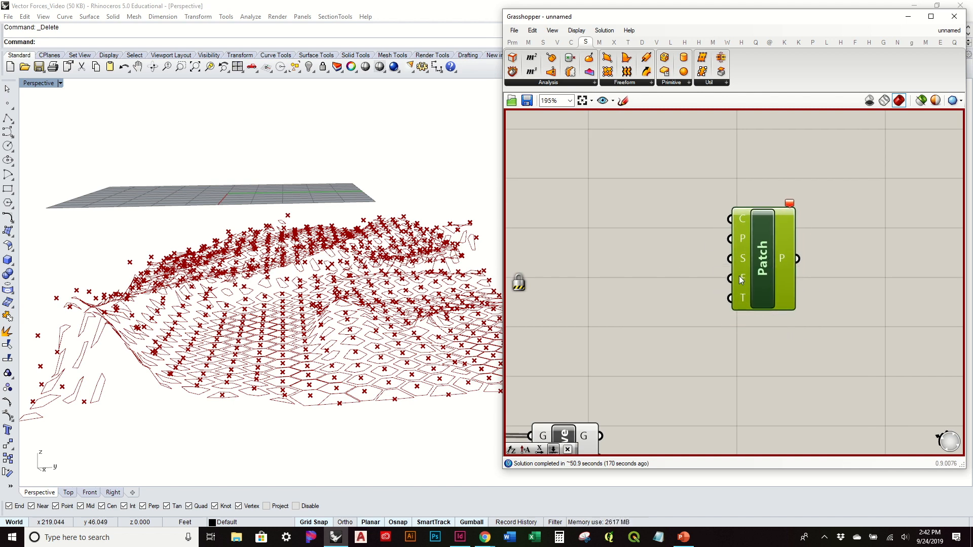
{"action": "mouse_move", "coordinate": [742, 262]}
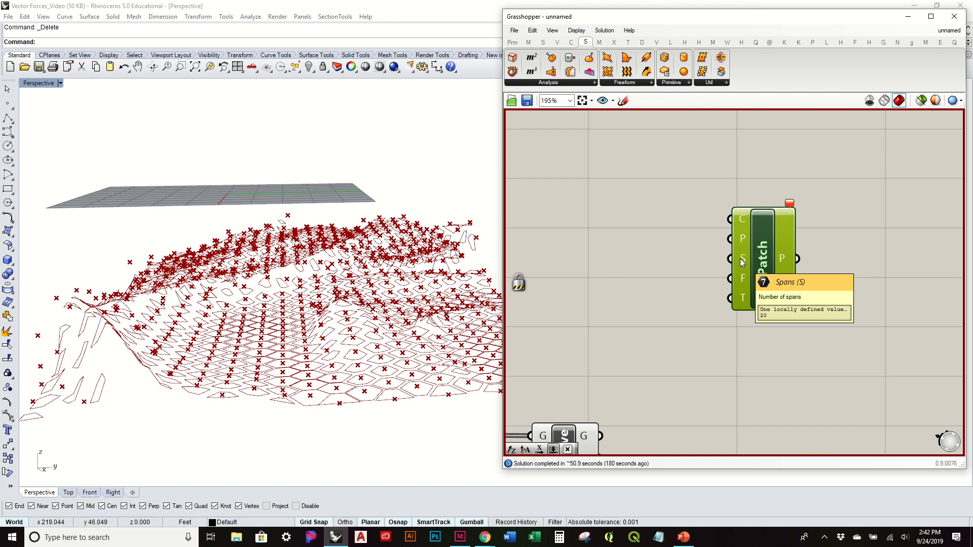
{"action": "double_click", "coordinate": [657, 267]}
{"action": "type", "text": "5"}
{"action": "key", "text": "Return"}
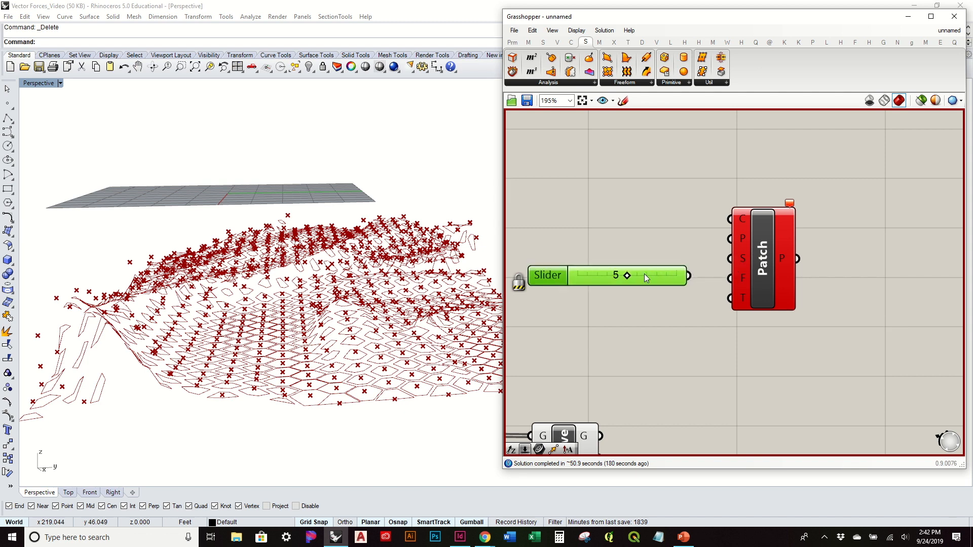
{"action": "left_click_drag", "start_coordinate": [689, 275], "coordinate": [730, 259]}
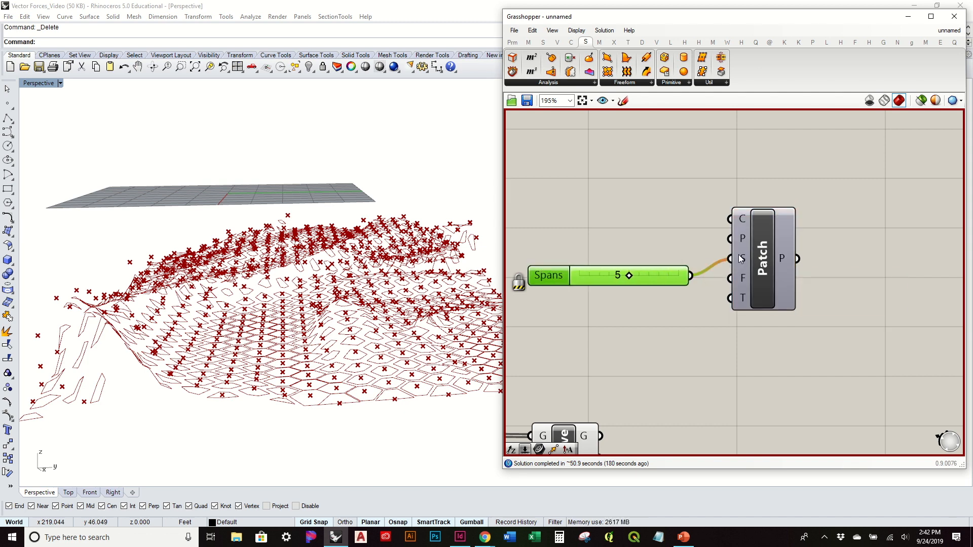
{"action": "left_click_drag", "start_coordinate": [655, 276], "coordinate": [661, 265]}
Step: Graft the curves and points inputs of the Patch component
{"action": "right_click", "coordinate": [740, 219]}
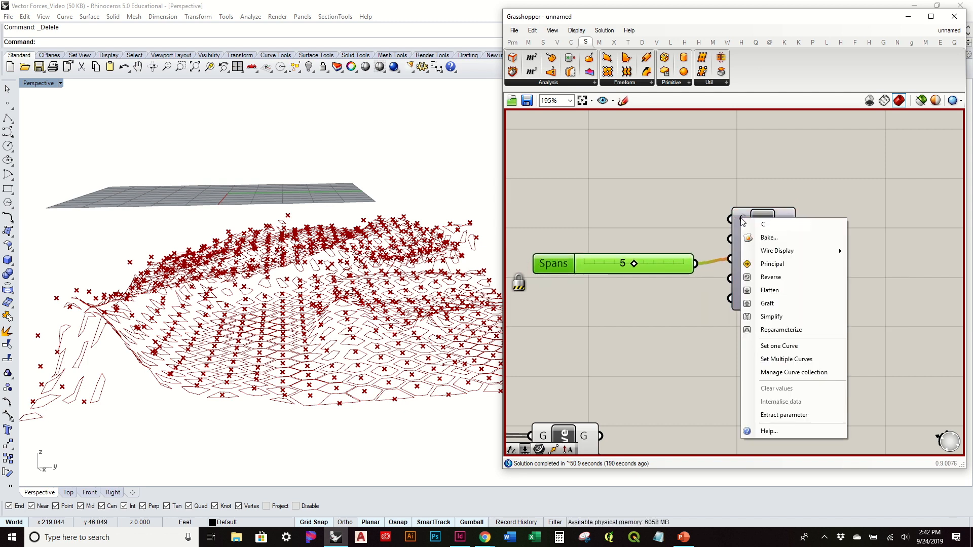
{"action": "left_click", "coordinate": [767, 304]}
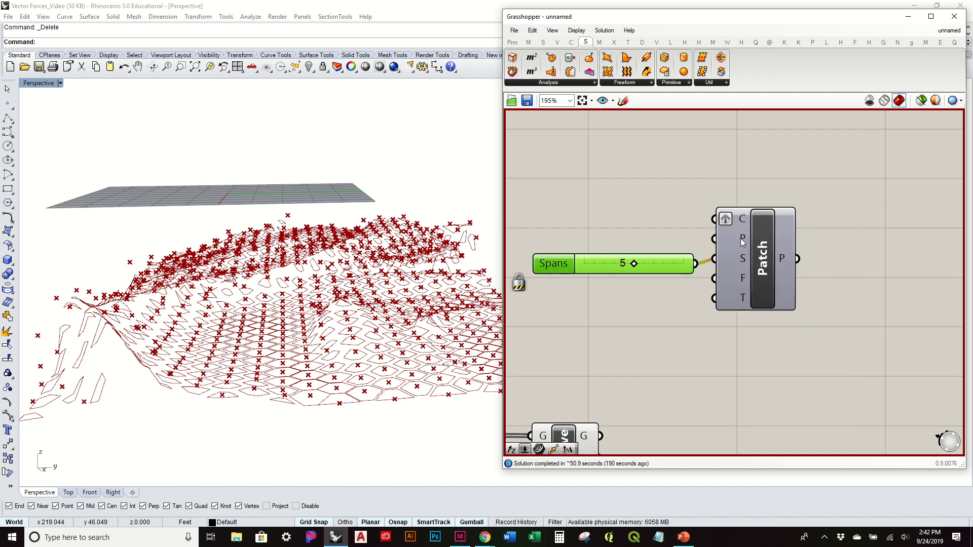
{"action": "right_click", "coordinate": [741, 238]}
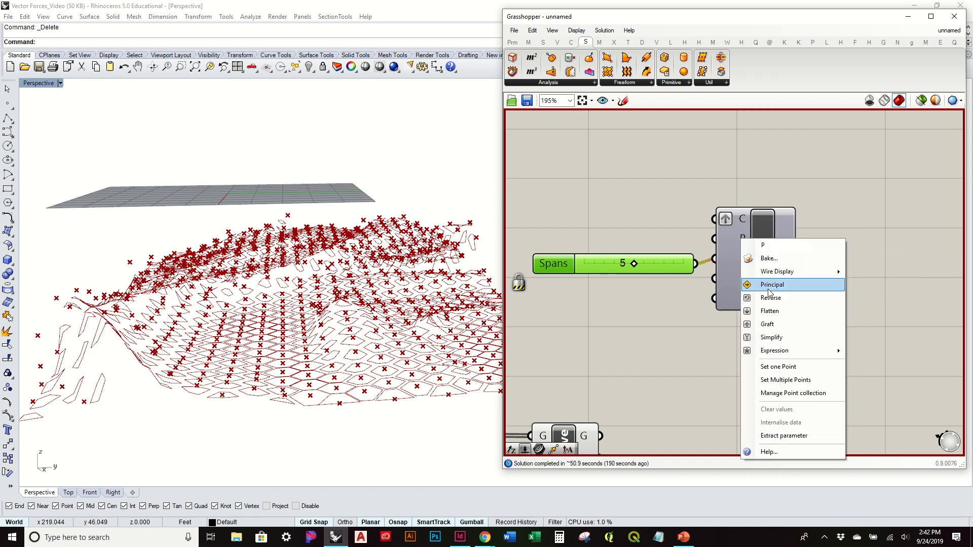
{"action": "left_click", "coordinate": [784, 322]}
Step: Connect the Scale component's geometry output to the Patch component's curves input
{"action": "scroll", "coordinate": [784, 322], "scroll_direction": "down", "scroll_amount": 2}
{"action": "right_click_drag", "start_coordinate": [723, 273], "coordinate": [843, 342]}
{"action": "left_click", "coordinate": [670, 161]}
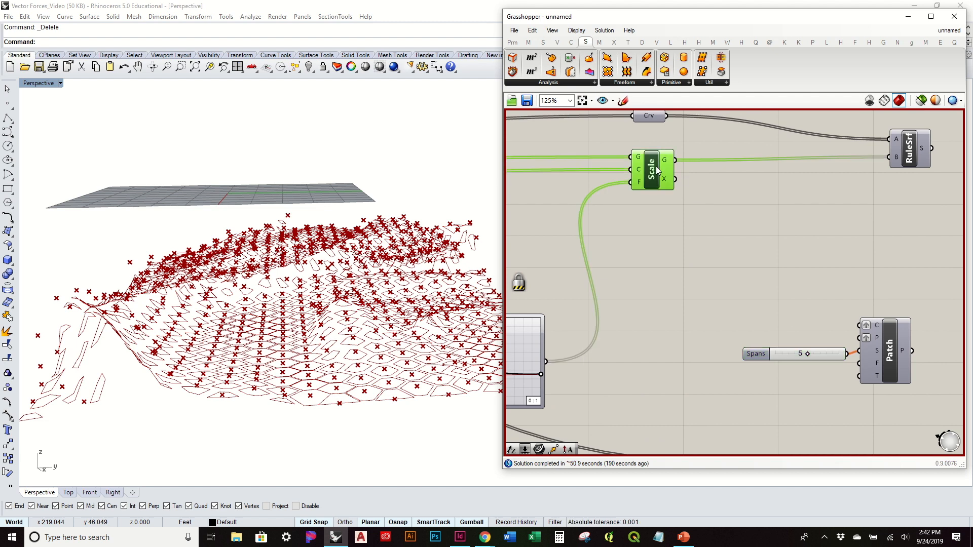
{"action": "left_click_drag", "start_coordinate": [670, 161], "coordinate": [861, 326]}
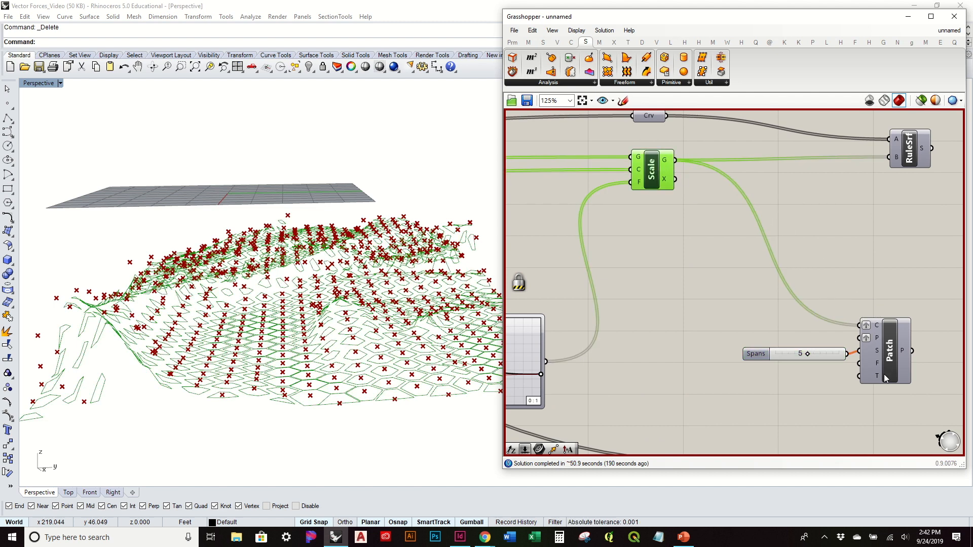
Step: Graft the Patch component's spans input and connect the moved points to its points input
{"action": "right_click_drag", "start_coordinate": [885, 378], "coordinate": [807, 267]}
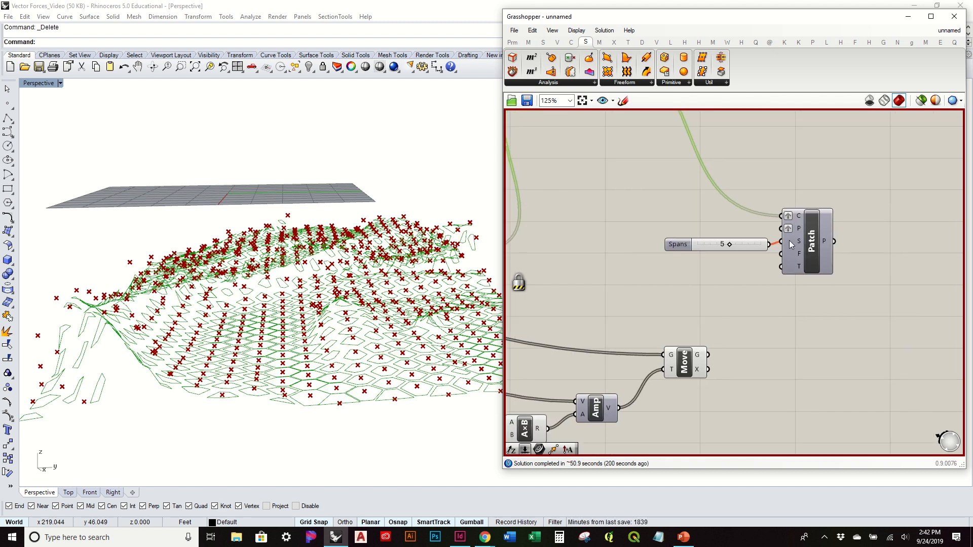
{"action": "right_click", "coordinate": [791, 244]}
{"action": "left_click", "coordinate": [832, 319]}
{"action": "left_click_drag", "start_coordinate": [709, 356], "coordinate": [781, 228]}
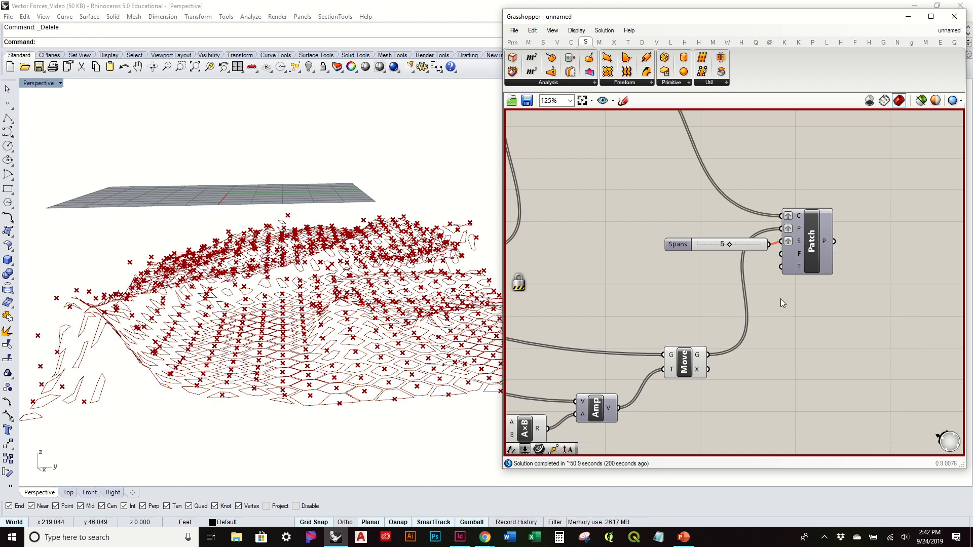
Step: Unlock the solver to compute the patches and turn on the Patch component's preview
{"action": "key", "text": "space"}
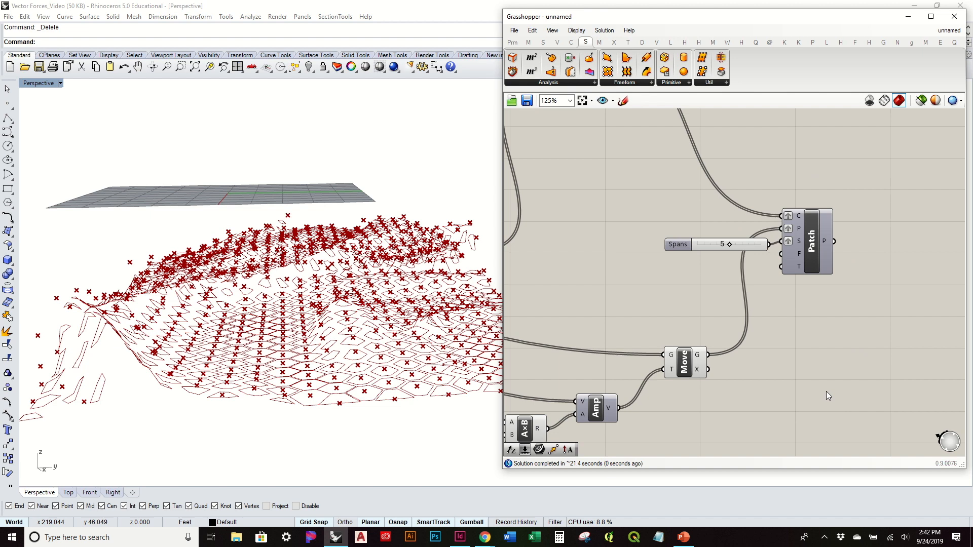
{"action": "left_click", "coordinate": [815, 247]}
{"action": "right_click", "coordinate": [814, 247]}
{"action": "left_click", "coordinate": [847, 267]}
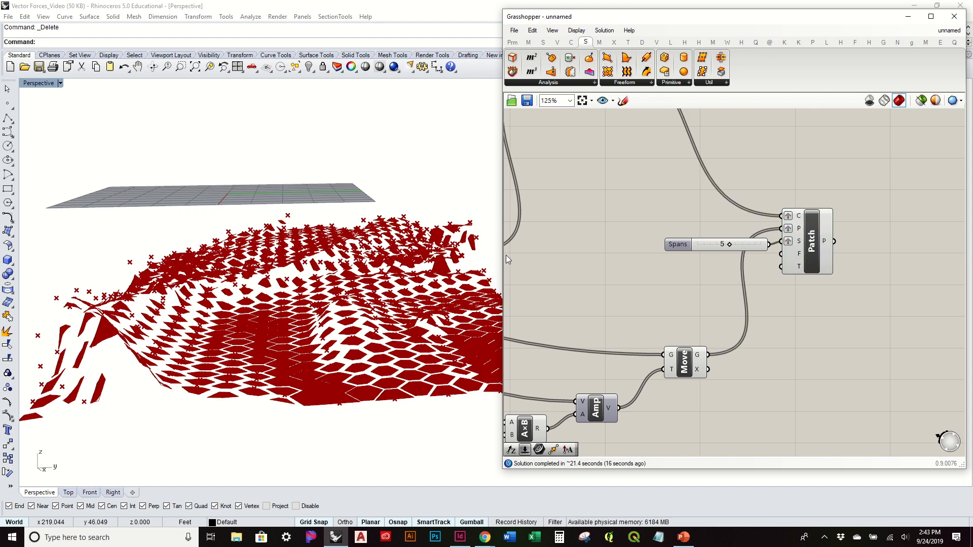
Step: Examine the patched hexagon cells from several angles and check the Patch component's spans input and output data
{"action": "scroll", "coordinate": [355, 287], "scroll_direction": "up", "scroll_amount": 10}
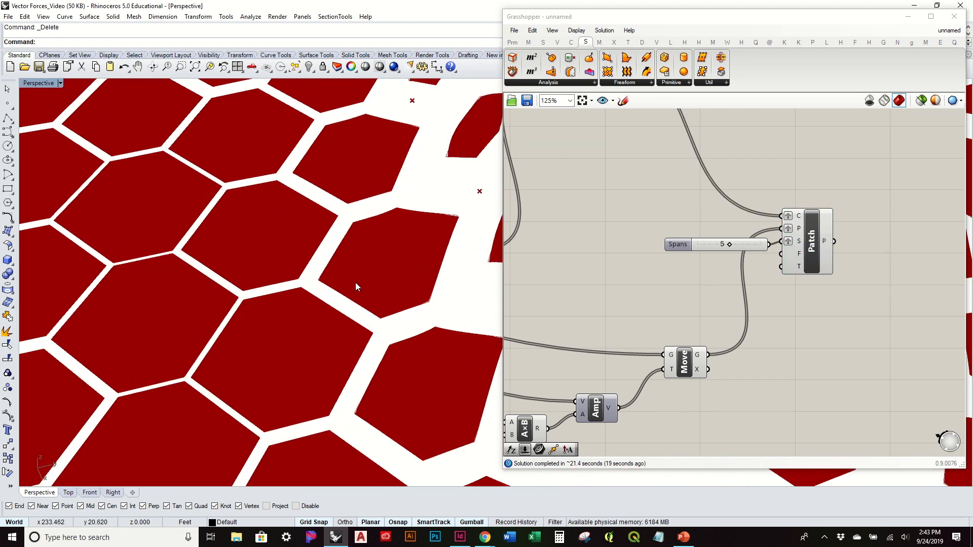
{"action": "mouse_move", "coordinate": [799, 245]}
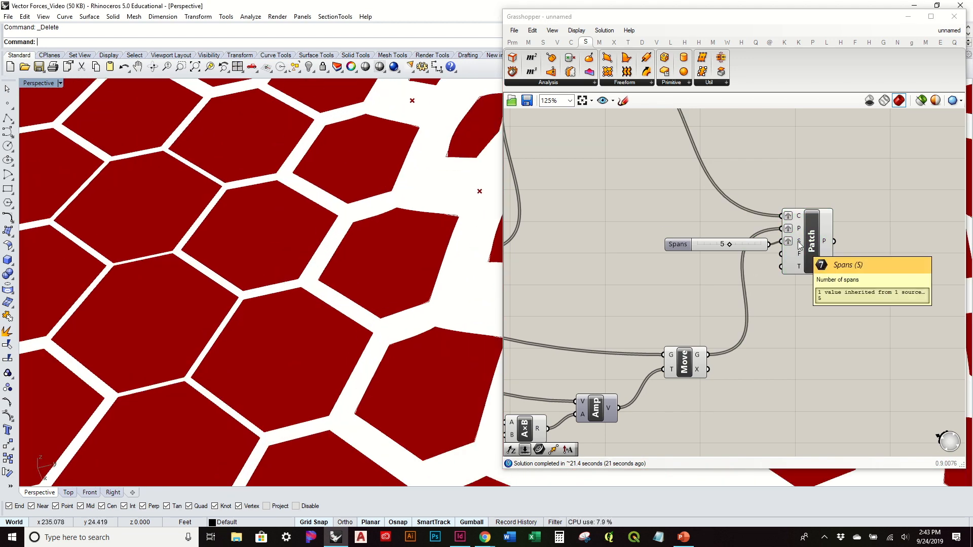
{"action": "mouse_move", "coordinate": [829, 243]}
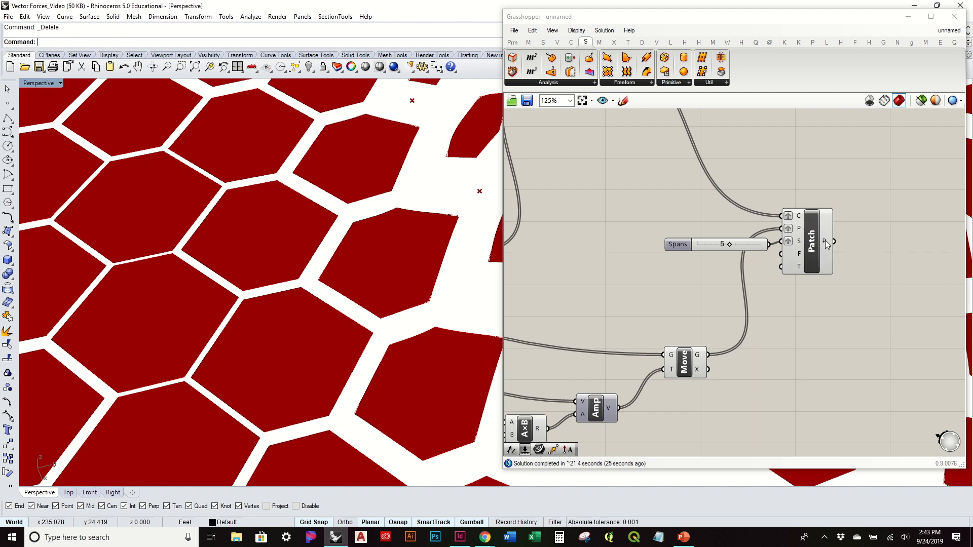
{"action": "right_click_drag", "start_coordinate": [450, 309], "coordinate": [441, 234]}
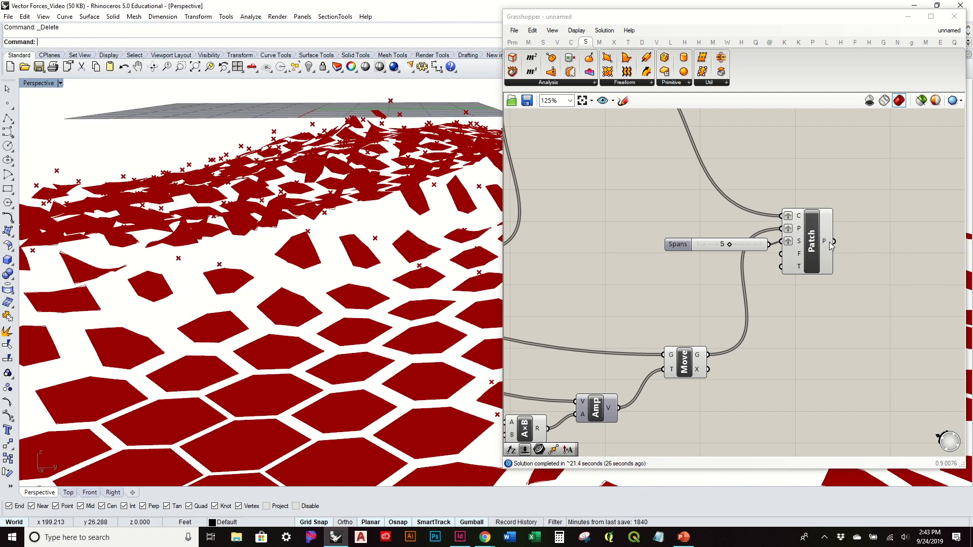
{"action": "mouse_move", "coordinate": [825, 238]}
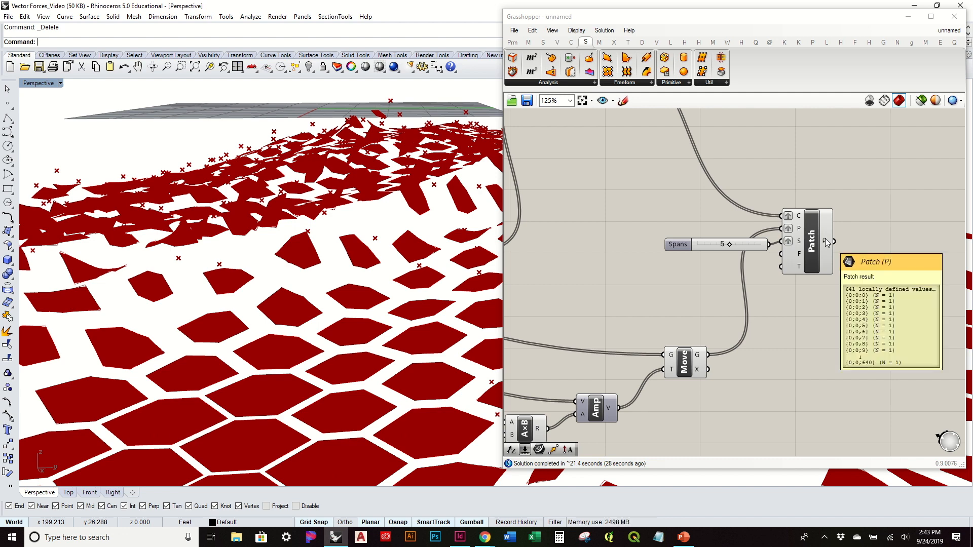
{"action": "right_click_drag", "start_coordinate": [384, 345], "coordinate": [415, 352]}
{"action": "scroll", "coordinate": [396, 363], "scroll_direction": "down", "scroll_amount": 10}
{"action": "scroll", "coordinate": [397, 364], "scroll_direction": "down", "scroll_amount": 7}
{"action": "scroll", "coordinate": [483, 409], "scroll_direction": "up", "scroll_amount": 12}
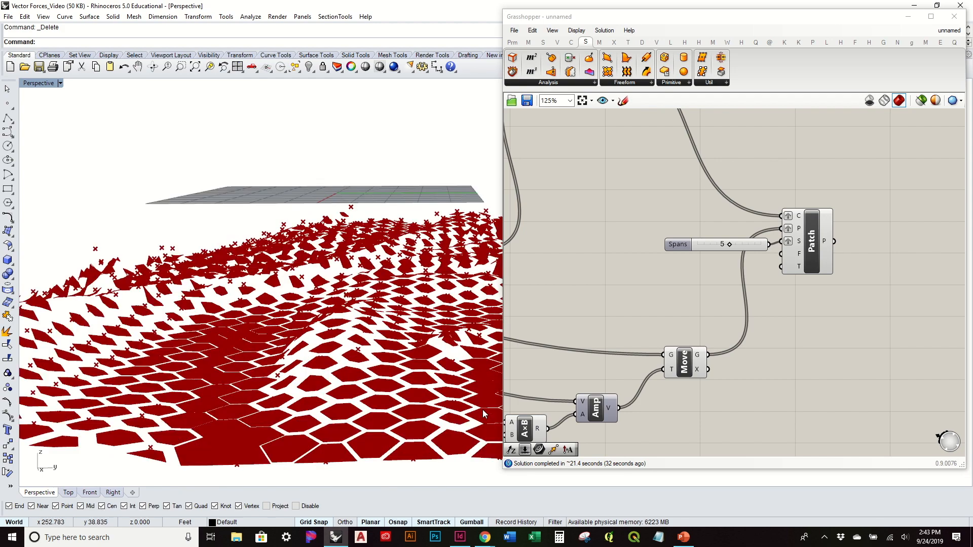
{"action": "scroll", "coordinate": [483, 410], "scroll_direction": "up", "scroll_amount": 2}
{"action": "scroll", "coordinate": [352, 358], "scroll_direction": "down", "scroll_amount": 5}
{"action": "scroll", "coordinate": [311, 311], "scroll_direction": "up", "scroll_amount": 5}
{"action": "mouse_move", "coordinate": [310, 311]}
{"action": "right_mouse_down"}
{"action": "mouse_move", "coordinate": [422, 343]}
{"action": "mouse_move", "coordinate": [221, 303]}
{"action": "mouse_move", "coordinate": [244, 289]}
{"action": "mouse_move", "coordinate": [151, 317]}
{"action": "right_mouse_up"}
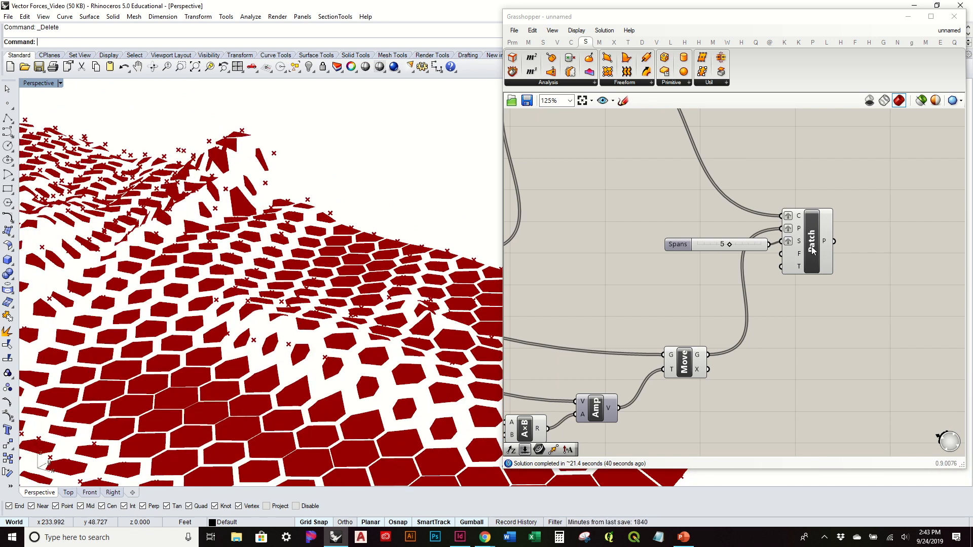
Step: Remove the graft from the Patch component's spans input and inspect the recomputed cells up close
{"action": "right_click", "coordinate": [799, 244]}
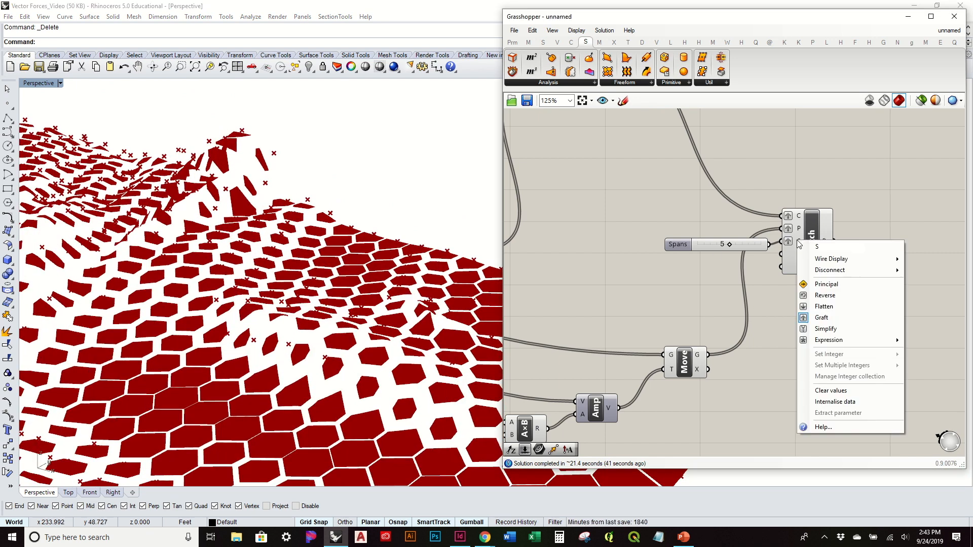
{"action": "left_click", "coordinate": [837, 316]}
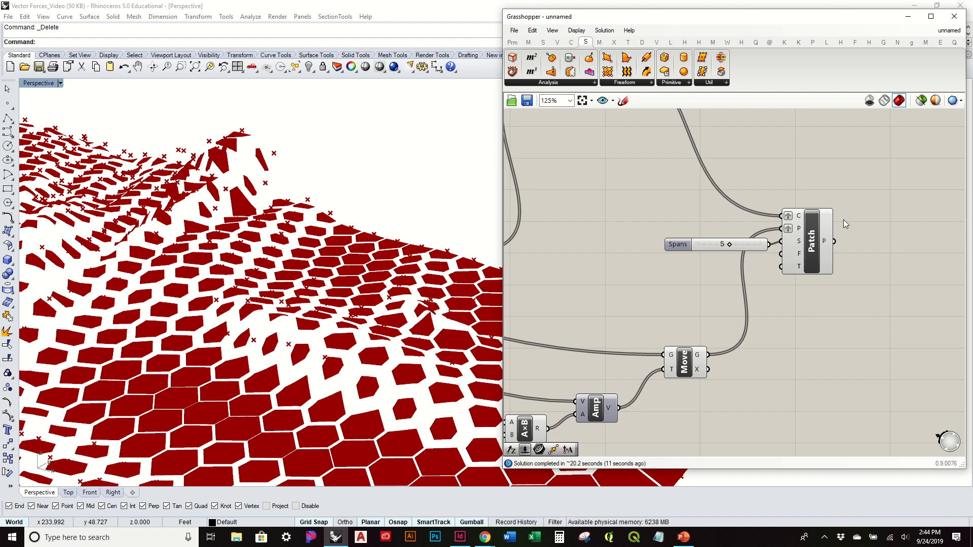
{"action": "right_click_drag", "start_coordinate": [829, 216], "coordinate": [802, 234]}
{"action": "right_click_drag", "start_coordinate": [352, 277], "coordinate": [325, 391]}
{"action": "scroll", "coordinate": [418, 311], "scroll_direction": "up", "scroll_amount": 10}
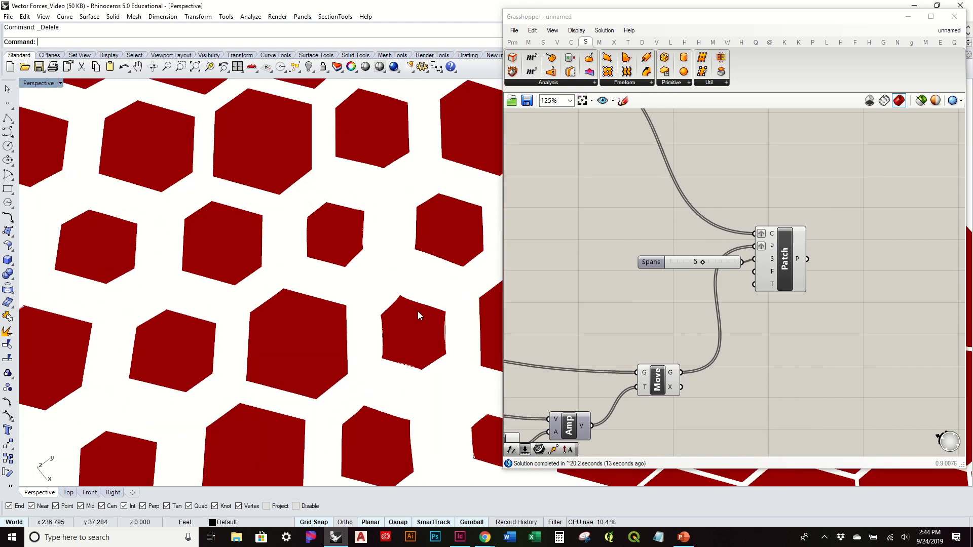
{"action": "scroll", "coordinate": [418, 311], "scroll_direction": "down", "scroll_amount": 10}
{"action": "right_click_drag", "start_coordinate": [419, 317], "coordinate": [395, 260]}
{"action": "scroll", "coordinate": [719, 236], "scroll_direction": "down", "scroll_amount": 2}
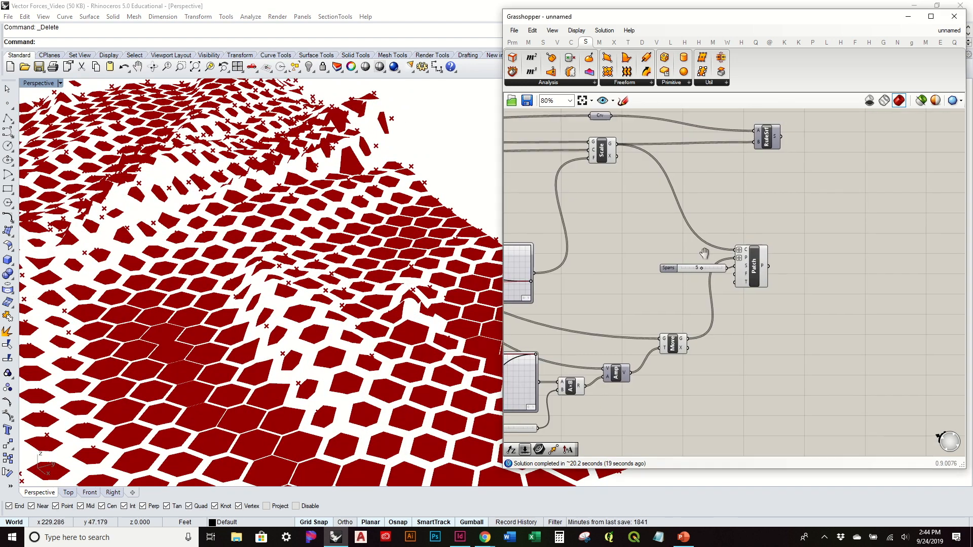
Step: Turn on the Ruled Surface component's preview and view it together with the patched cells
{"action": "right_click_drag", "start_coordinate": [737, 205], "coordinate": [699, 260]}
{"action": "left_click", "coordinate": [734, 182]}
{"action": "right_click", "coordinate": [734, 182]}
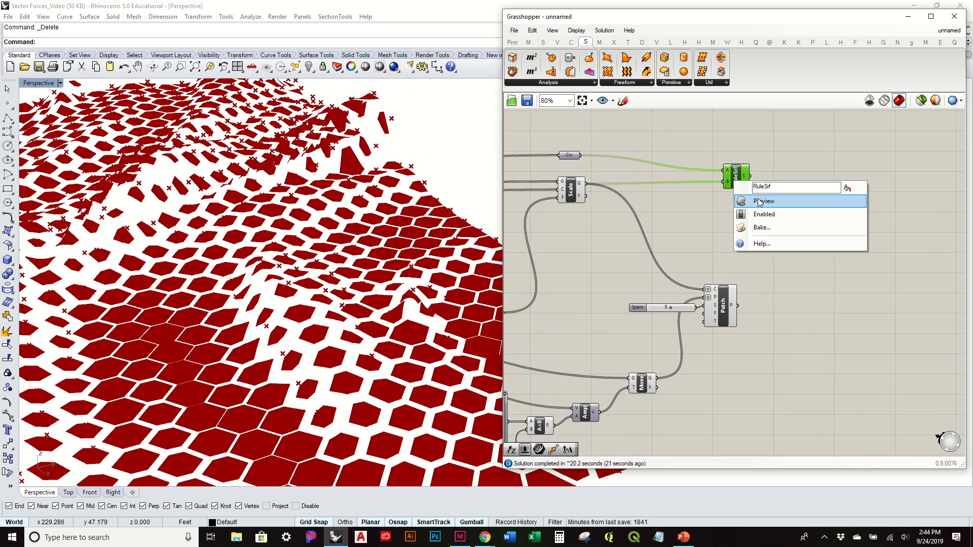
{"action": "left_click", "coordinate": [760, 202]}
{"action": "left_click", "coordinate": [772, 250]}
{"action": "scroll", "coordinate": [421, 329], "scroll_direction": "down", "scroll_amount": 10}
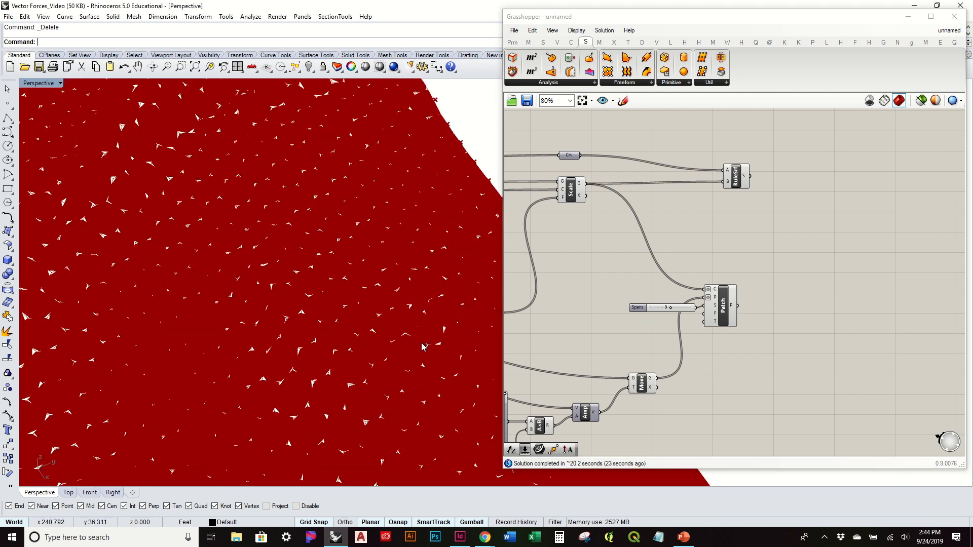
{"action": "right_click_drag", "start_coordinate": [672, 290], "coordinate": [711, 253]}
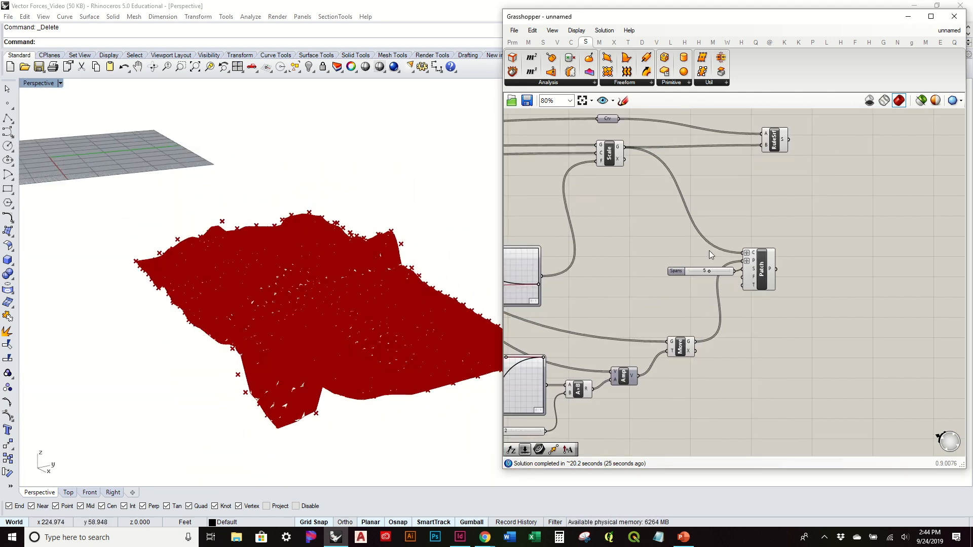
Step: Turn off the preview of the Scale and Move components
{"action": "left_click_drag", "start_coordinate": [689, 358], "coordinate": [595, 130]}
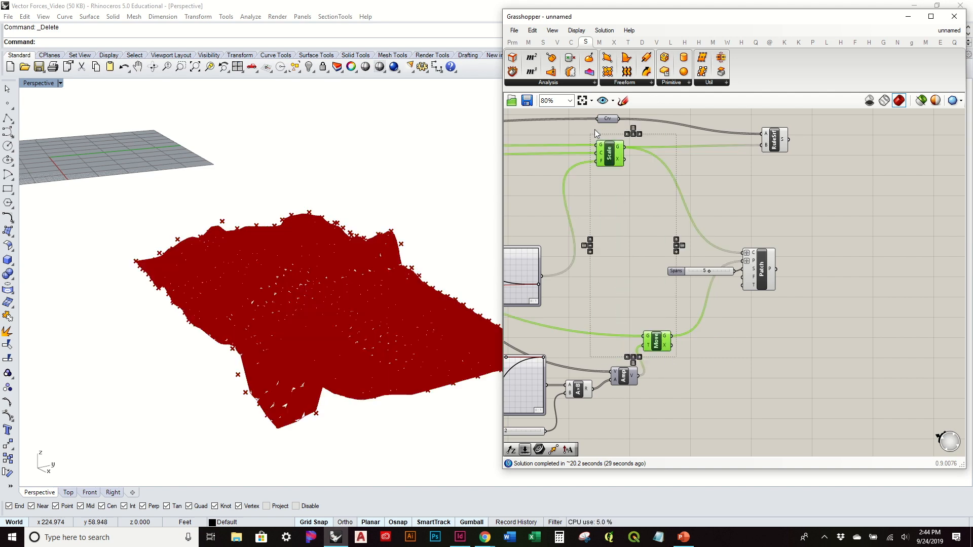
{"action": "middle_click", "coordinate": [596, 130]}
{"action": "left_click", "coordinate": [630, 130]}
Step: Bake the Ruled Surface and Patch geometry into Rhino and turn off both components' preview
{"action": "left_click_drag", "start_coordinate": [831, 354], "coordinate": [746, 126]}
{"action": "middle_click", "coordinate": [746, 162]}
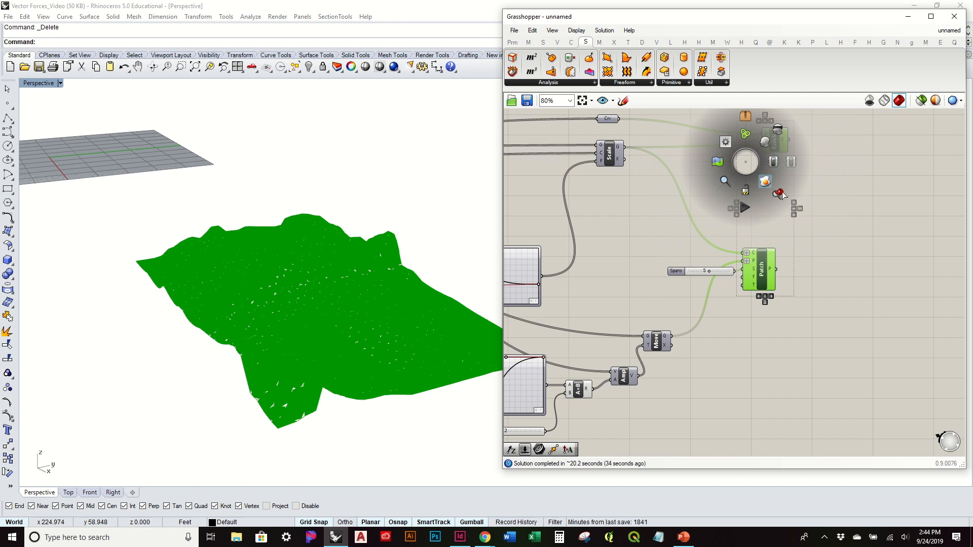
{"action": "left_click", "coordinate": [748, 163]}
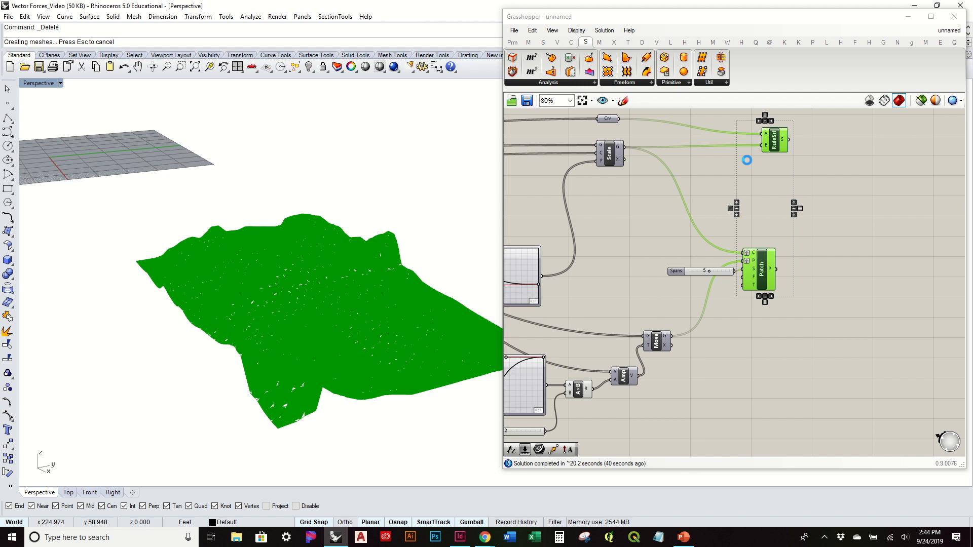
{"action": "left_click_drag", "start_coordinate": [840, 304], "coordinate": [746, 138]}
{"action": "key", "text": "space"}
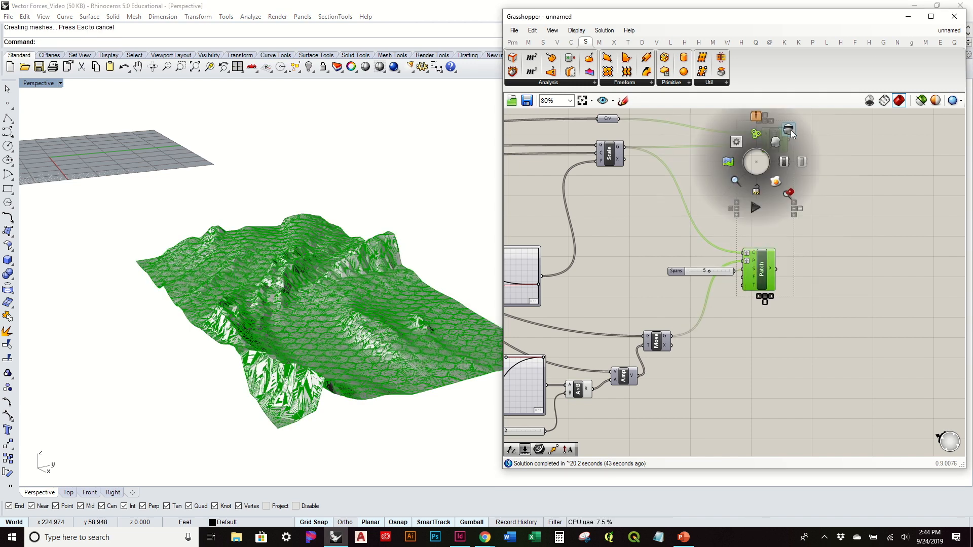
{"action": "left_click", "coordinate": [793, 127]}
Step: Examine the baked hexagon panels up close and from several angles, checking how they vary across the terrain surface
{"action": "right_click_drag", "start_coordinate": [378, 276], "coordinate": [461, 374]}
{"action": "scroll", "coordinate": [375, 349], "scroll_direction": "up", "scroll_amount": 8}
{"action": "mouse_move", "coordinate": [375, 350]}
{"action": "right_mouse_down"}
{"action": "mouse_move", "coordinate": [380, 379]}
{"action": "mouse_move", "coordinate": [358, 353]}
{"action": "right_mouse_up"}
{"action": "right_click_drag", "start_coordinate": [176, 274], "coordinate": [283, 277], "text": "shift"}
{"action": "scroll", "coordinate": [254, 287], "scroll_direction": "up", "scroll_amount": 10}
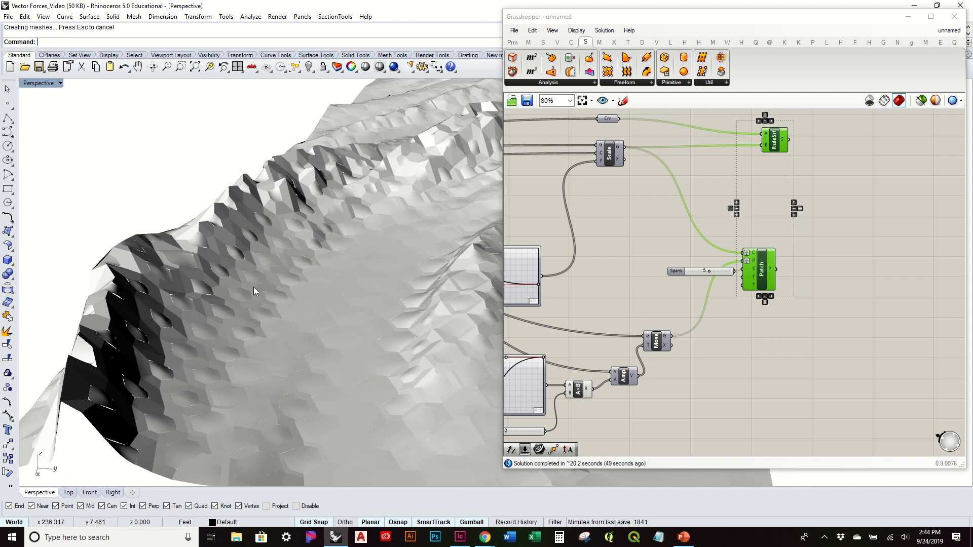
{"action": "scroll", "coordinate": [253, 287], "scroll_direction": "down", "scroll_amount": 10}
{"action": "right_click_drag", "start_coordinate": [254, 288], "coordinate": [117, 300], "text": "shift"}
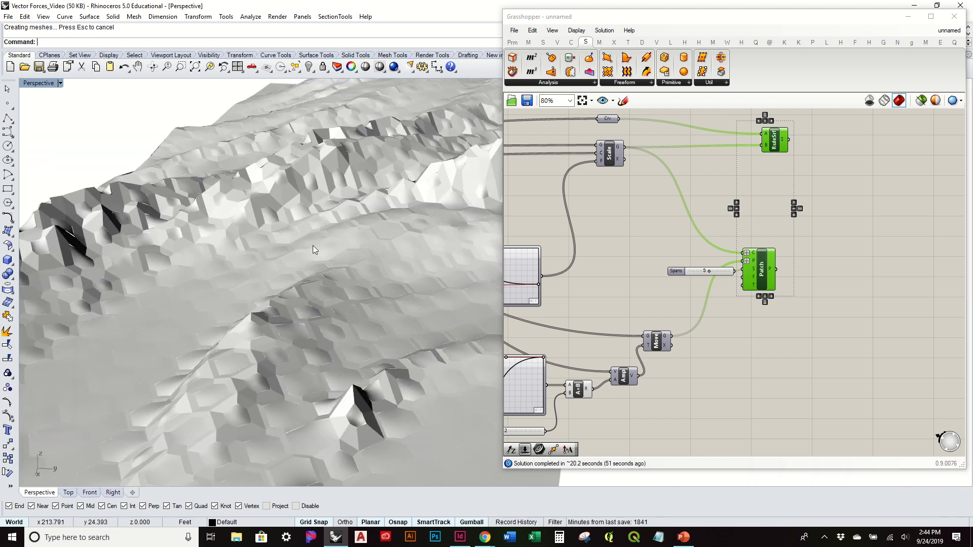
{"action": "right_click_drag", "start_coordinate": [312, 245], "coordinate": [149, 276], "text": "shift"}
{"action": "right_click_drag", "start_coordinate": [254, 260], "coordinate": [343, 260]}
{"action": "scroll", "coordinate": [343, 261], "scroll_direction": "down", "scroll_amount": 6}
{"action": "right_click_drag", "start_coordinate": [246, 307], "coordinate": [284, 238], "text": "shift"}
{"action": "scroll", "coordinate": [167, 258], "scroll_direction": "down", "scroll_amount": 4}
{"action": "scroll", "coordinate": [284, 243], "scroll_direction": "down", "scroll_amount": 4}
Step: Move the entire hexagon panel definition down the canvas, farther below the image-based surface definition
{"action": "left_click", "coordinate": [887, 234]}
{"action": "right_click_drag", "start_coordinate": [769, 235], "coordinate": [875, 239]}
{"action": "right_click_drag", "start_coordinate": [327, 268], "coordinate": [315, 311]}
{"action": "scroll", "coordinate": [315, 311], "scroll_direction": "down", "scroll_amount": 4}
{"action": "scroll", "coordinate": [703, 265], "scroll_direction": "down", "scroll_amount": 5}
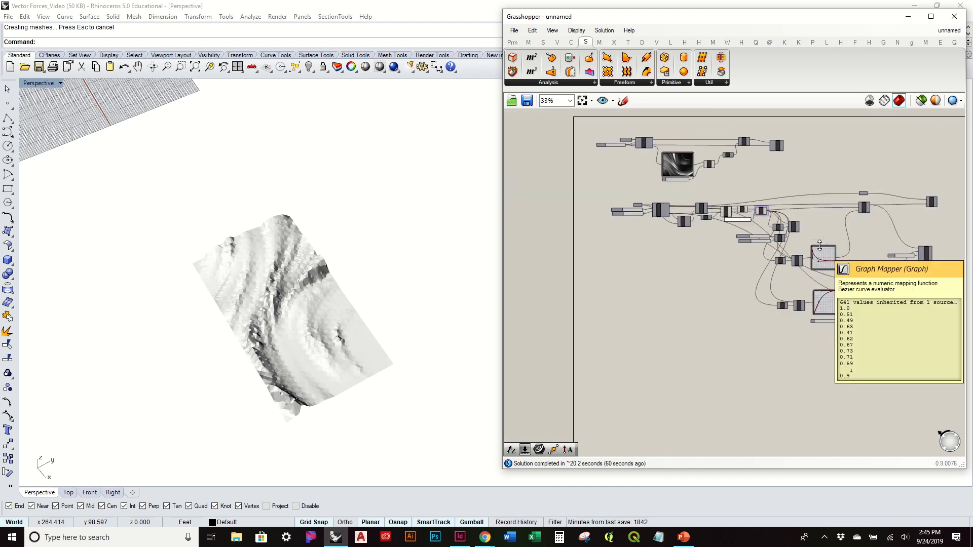
{"action": "left_click_drag", "start_coordinate": [961, 348], "coordinate": [566, 185]}
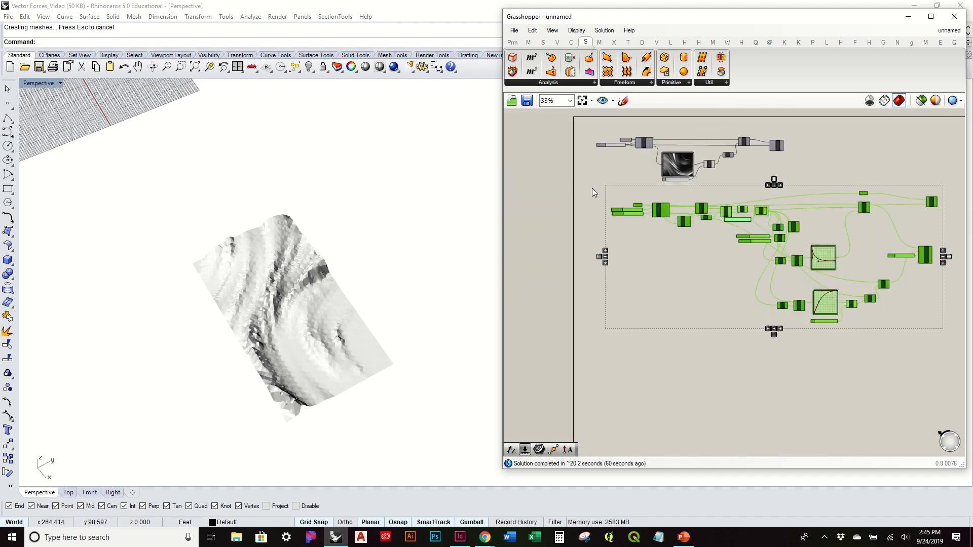
{"action": "left_click_drag", "start_coordinate": [702, 209], "coordinate": [697, 264]}
{"action": "left_click", "coordinate": [708, 224]}
Step: Delete the Patch component together with its Spans slider
{"action": "right_click_drag", "start_coordinate": [875, 268], "coordinate": [789, 232]}
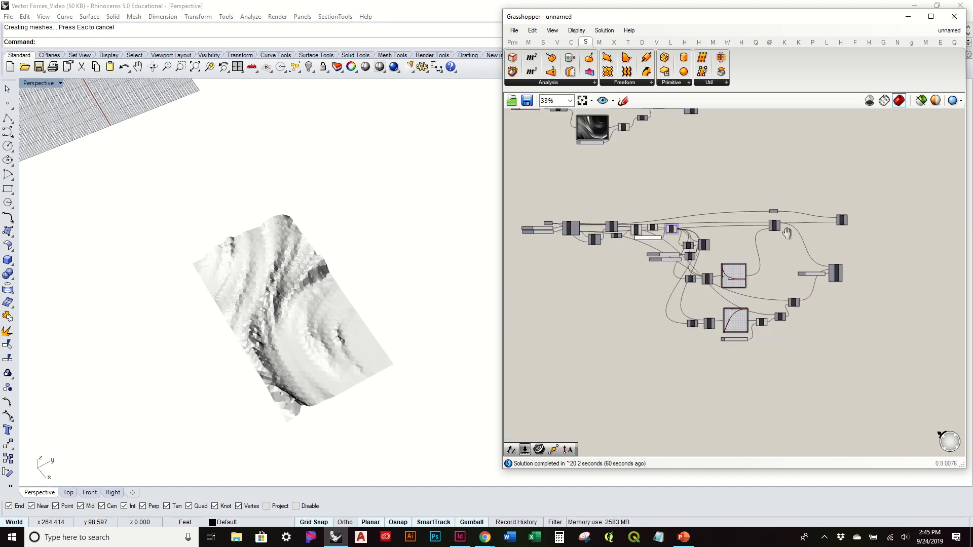
{"action": "scroll", "coordinate": [807, 247], "scroll_direction": "up", "scroll_amount": 3}
{"action": "scroll", "coordinate": [807, 248], "scroll_direction": "up", "scroll_amount": 1}
{"action": "left_click_drag", "start_coordinate": [923, 358], "coordinate": [744, 263]}
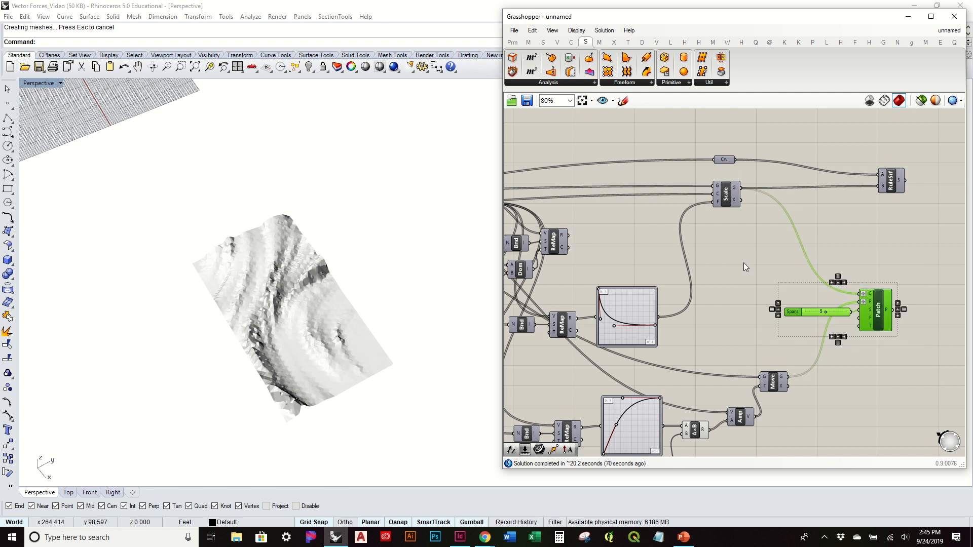
{"action": "key", "text": "Delete"}
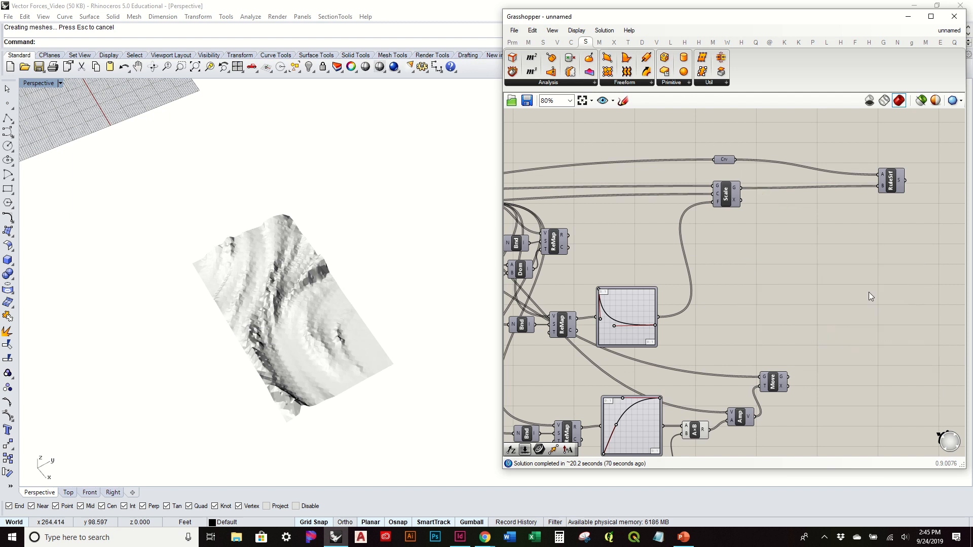
Step: Turn on the preview of the Scale component
{"action": "left_click", "coordinate": [726, 194]}
{"action": "right_click", "coordinate": [728, 197]}
{"action": "left_click", "coordinate": [755, 216]}
Step: Delete all the baked panel surfaces from the Rhino model, leaving only the Grasshopper preview
{"action": "left_click", "coordinate": [260, 332]}
{"action": "right_click_drag", "start_coordinate": [259, 332], "coordinate": [260, 353]}
{"action": "right_click_drag", "start_coordinate": [616, 267], "coordinate": [743, 207]}
{"action": "left_click_drag", "start_coordinate": [133, 160], "coordinate": [428, 454]}
{"action": "key", "text": "Delete"}
{"action": "right_click_drag", "start_coordinate": [375, 347], "coordinate": [368, 324]}
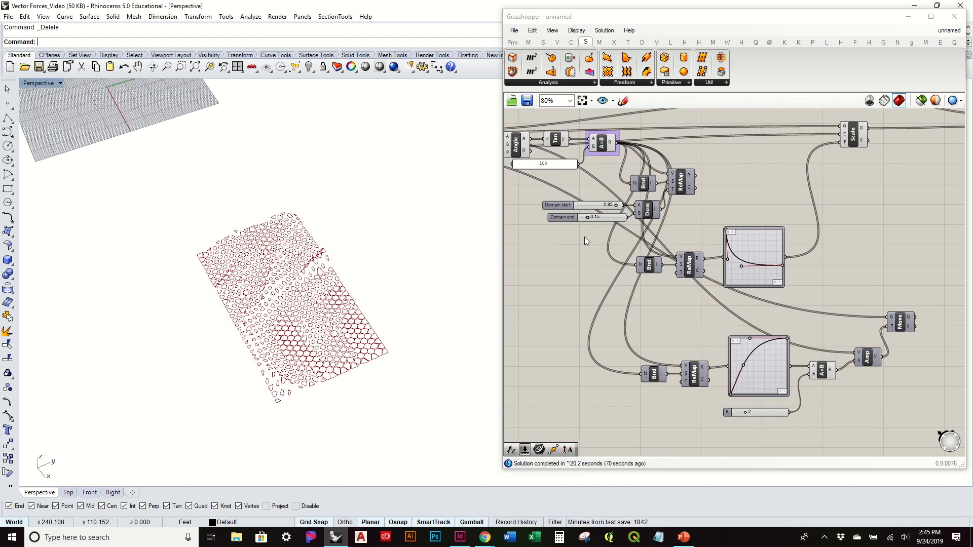
Step: Add a LunchBox Diamond Panels component above the Hex component and connect the Srf parameter to its surface input
{"action": "right_click_drag", "start_coordinate": [584, 235], "coordinate": [784, 223]}
{"action": "right_click_drag", "start_coordinate": [218, 347], "coordinate": [265, 306]}
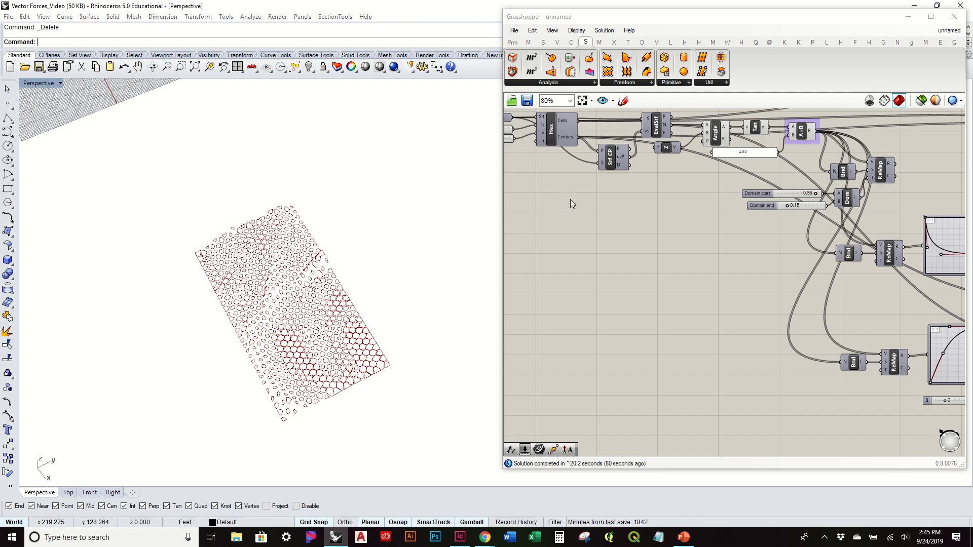
{"action": "right_click_drag", "start_coordinate": [581, 188], "coordinate": [700, 245]}
{"action": "scroll", "coordinate": [680, 136], "scroll_direction": "up", "scroll_amount": 3}
{"action": "left_click_drag", "start_coordinate": [659, 243], "coordinate": [570, 173]}
{"action": "left_click_drag", "start_coordinate": [679, 219], "coordinate": [619, 195]}
{"action": "left_click", "coordinate": [701, 159]}
{"action": "right_click_drag", "start_coordinate": [700, 159], "coordinate": [792, 173]}
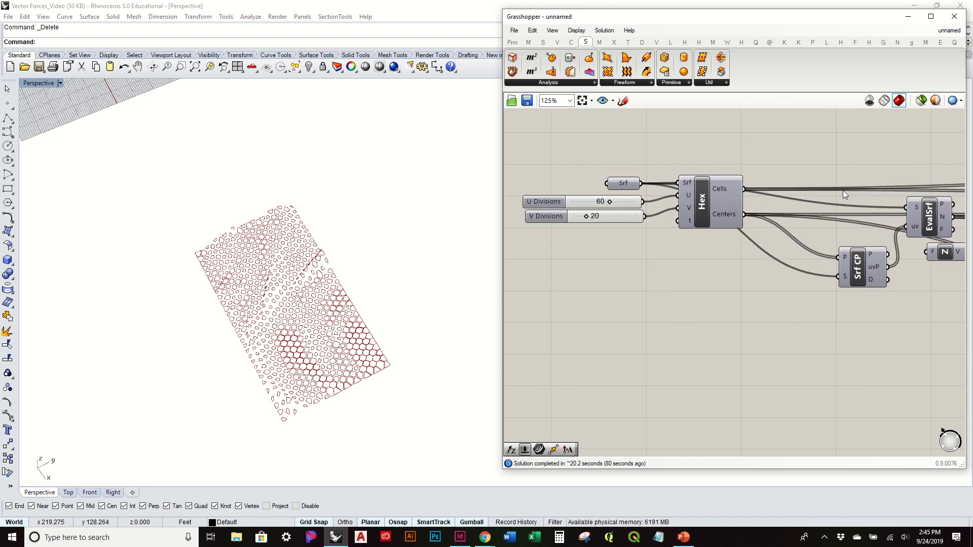
{"action": "right_click_drag", "start_coordinate": [843, 190], "coordinate": [751, 224]}
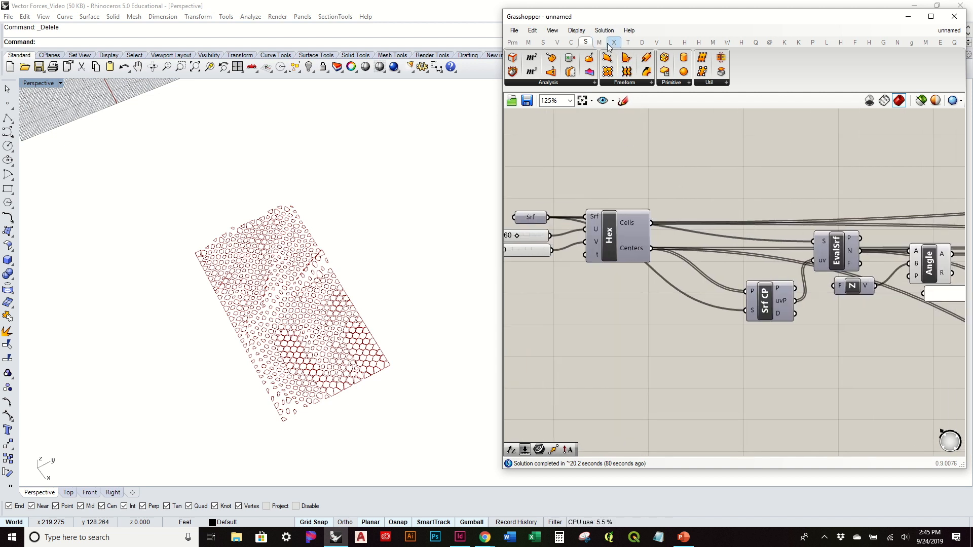
{"action": "left_click", "coordinate": [825, 42]}
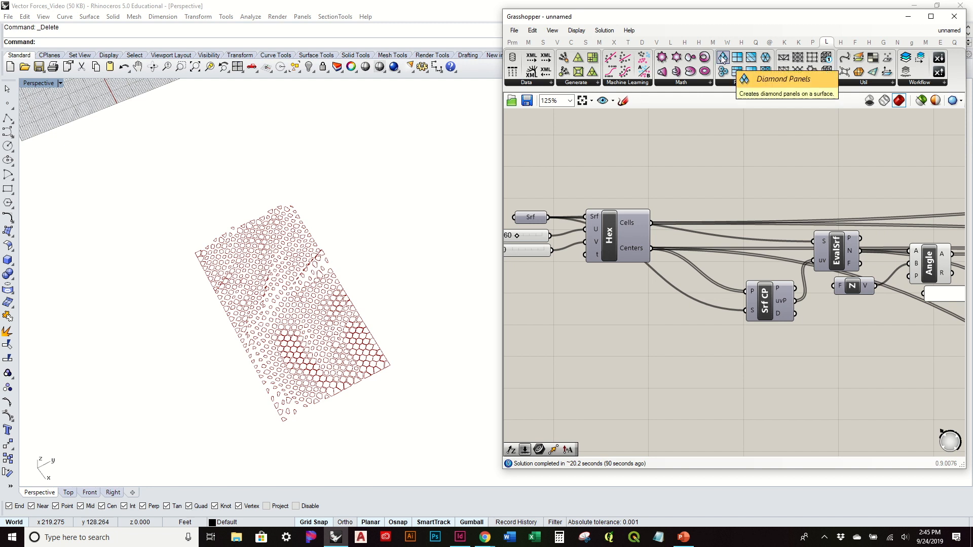
{"action": "left_click_drag", "start_coordinate": [736, 72], "coordinate": [710, 189]}
{"action": "left_click_drag", "start_coordinate": [645, 232], "coordinate": [770, 189]}
{"action": "left_click_drag", "start_coordinate": [631, 233], "coordinate": [593, 209]}
{"action": "left_click_drag", "start_coordinate": [814, 203], "coordinate": [761, 176]}
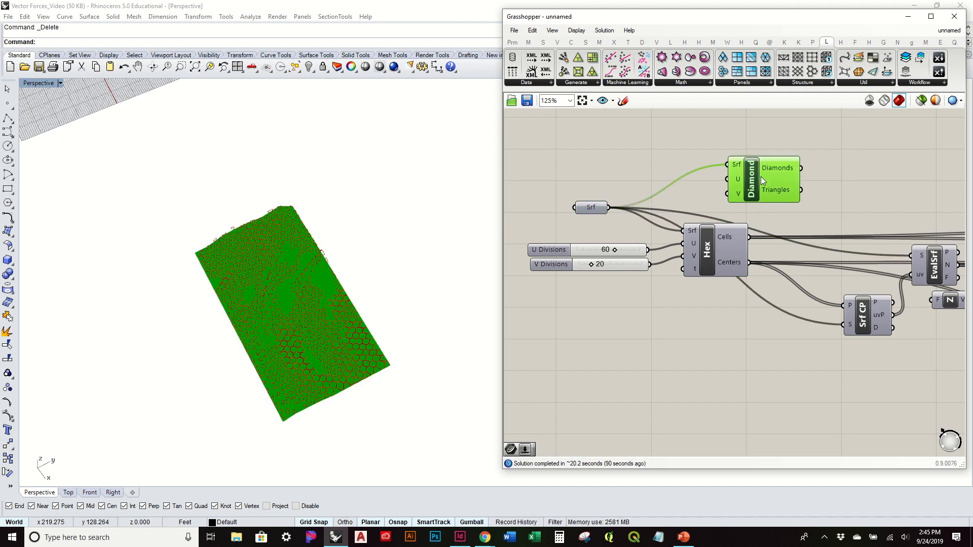
Step: Connect the U Divisions and V Divisions sliders to the Diamond Panels component's U and V inputs
{"action": "scroll", "coordinate": [331, 312], "scroll_direction": "up", "scroll_amount": 3}
{"action": "scroll", "coordinate": [331, 312], "scroll_direction": "up", "scroll_amount": 2}
{"action": "left_click", "coordinate": [764, 233]}
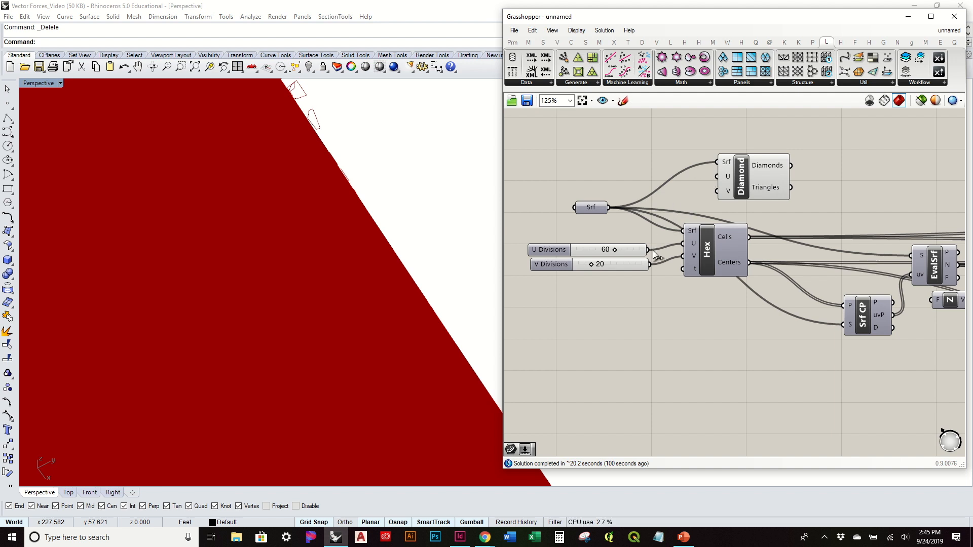
{"action": "left_click_drag", "start_coordinate": [650, 249], "coordinate": [716, 177]}
{"action": "left_click_drag", "start_coordinate": [650, 264], "coordinate": [716, 191]}
{"action": "right_click_drag", "start_coordinate": [496, 237], "coordinate": [541, 254]}
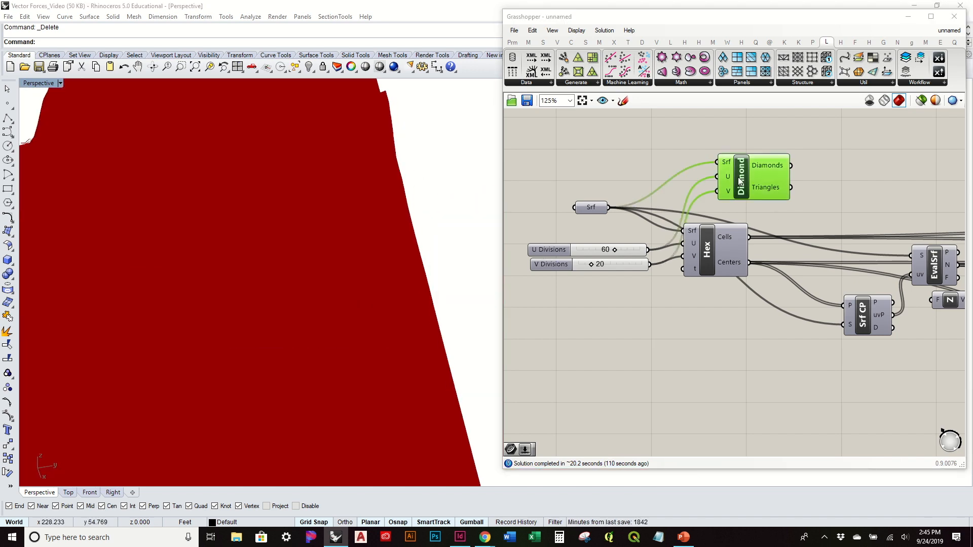
Step: Inspect the diamond panels against the hexagon cells in the viewport and delete the Diamond Panels component
{"action": "left_click_drag", "start_coordinate": [739, 183], "coordinate": [709, 172]}
{"action": "right_click_drag", "start_coordinate": [355, 238], "coordinate": [350, 274]}
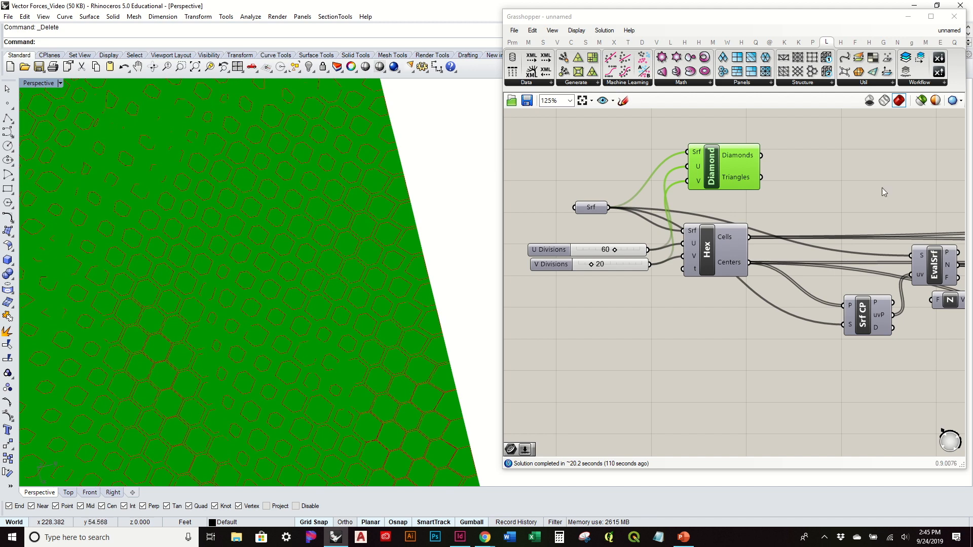
{"action": "scroll", "coordinate": [337, 281], "scroll_direction": "down", "scroll_amount": 5}
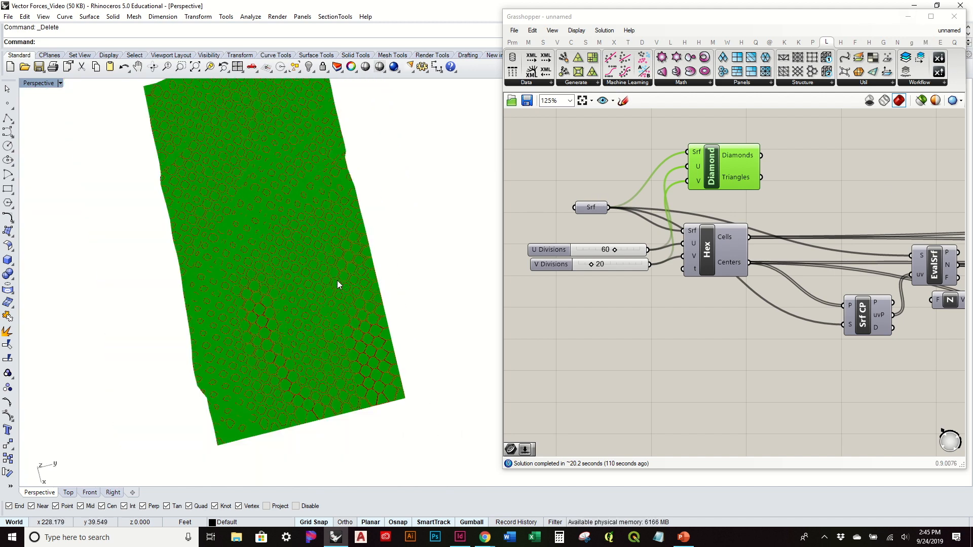
{"action": "right_click_drag", "start_coordinate": [336, 280], "coordinate": [345, 271]}
{"action": "key", "text": "Delete"}
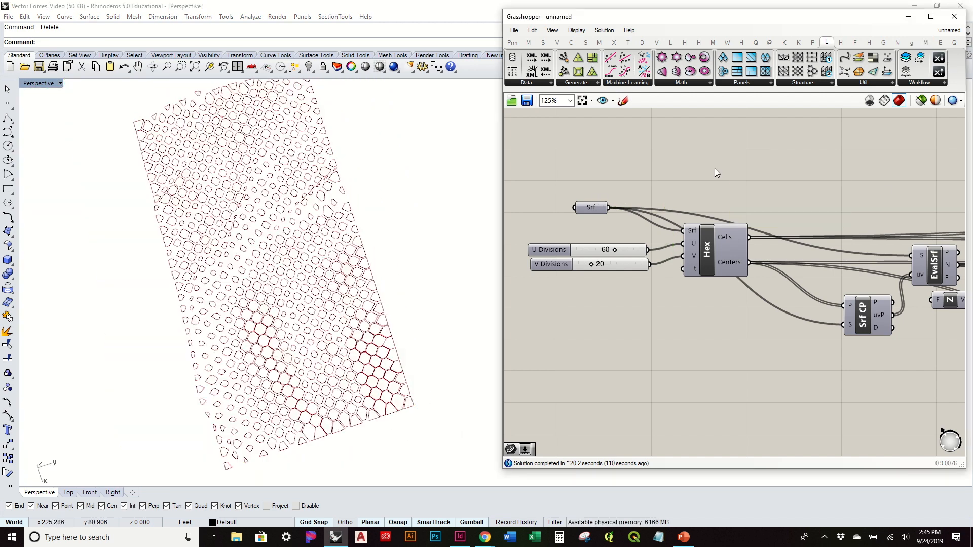
Step: Review the scaled hexagon cells from an oblique angle together with the overall slope-driven definition
{"action": "mouse_move", "coordinate": [431, 304]}
{"action": "right_mouse_down"}
{"action": "mouse_move", "coordinate": [422, 317]}
{"action": "mouse_move", "coordinate": [428, 308]}
{"action": "right_mouse_up"}
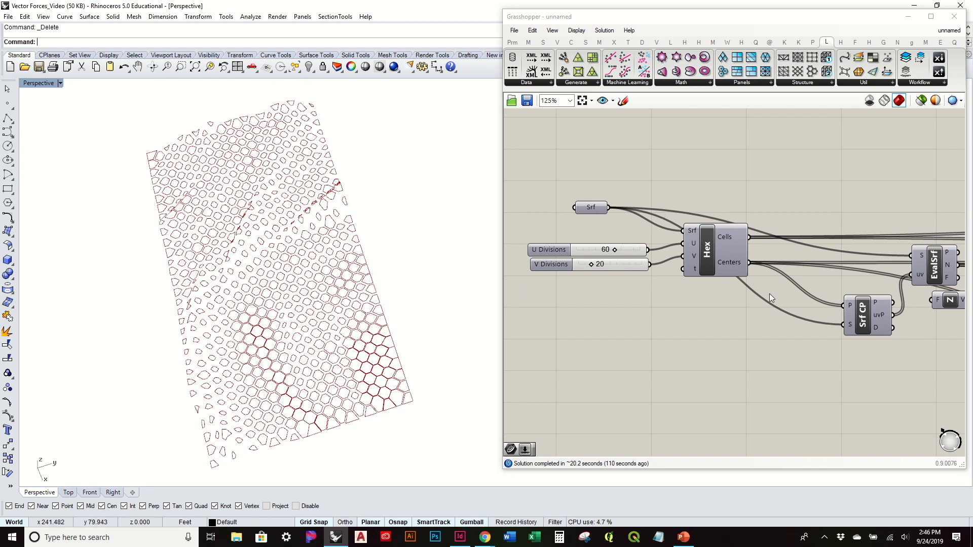
{"action": "scroll", "coordinate": [741, 227], "scroll_direction": "down", "scroll_amount": 2}
{"action": "right_click_drag", "start_coordinate": [336, 441], "coordinate": [228, 222]}
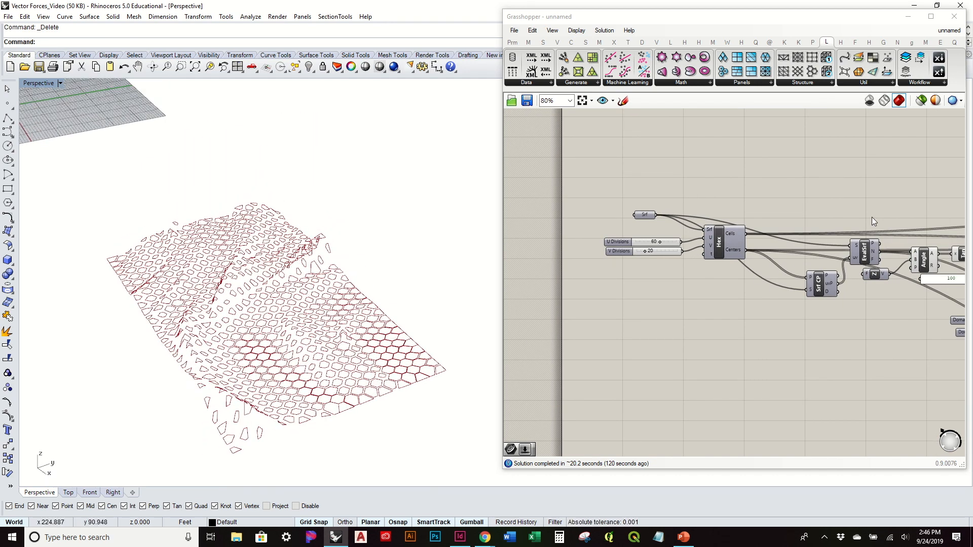
{"action": "right_click_drag", "start_coordinate": [872, 222], "coordinate": [789, 214]}
{"action": "mouse_move", "coordinate": [348, 330]}
{"action": "right_mouse_down"}
{"action": "mouse_move", "coordinate": [340, 353]}
{"action": "mouse_move", "coordinate": [338, 319]}
{"action": "right_mouse_up"}
{"action": "scroll", "coordinate": [744, 266], "scroll_direction": "down", "scroll_amount": 3}
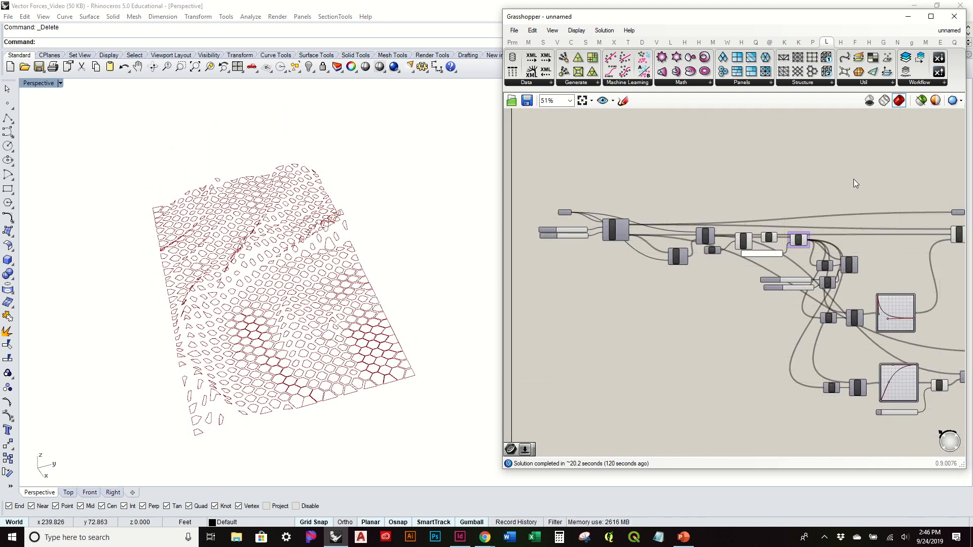
{"action": "mouse_move", "coordinate": [493, 10]}
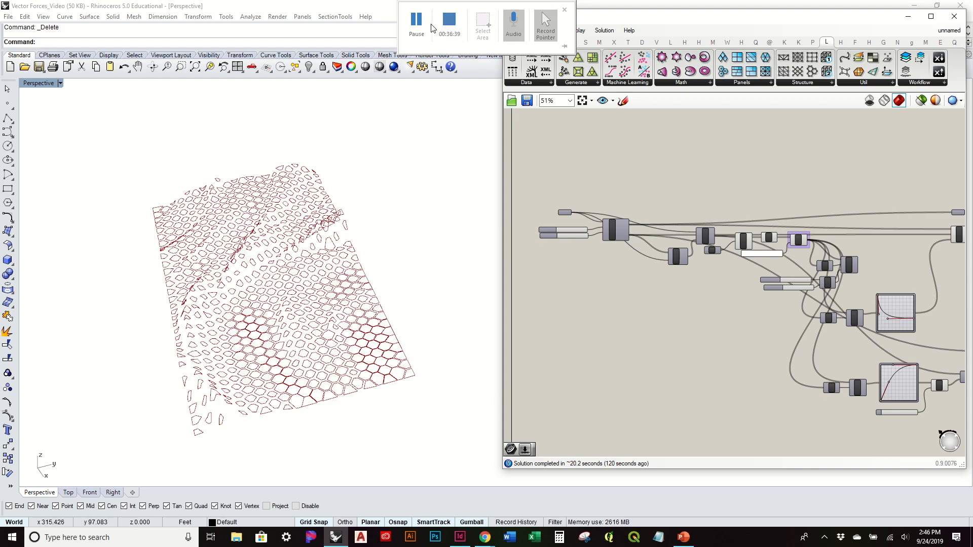